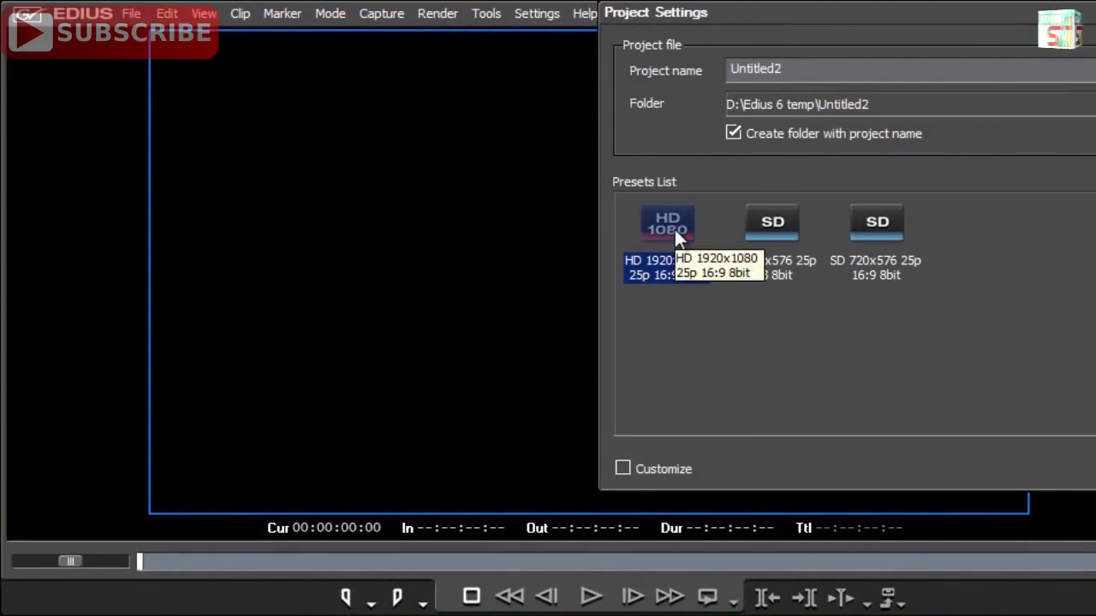
Create the project Untitled2 with the HD 1920x1080 25p 16:9 8bit preset.
key(Return)
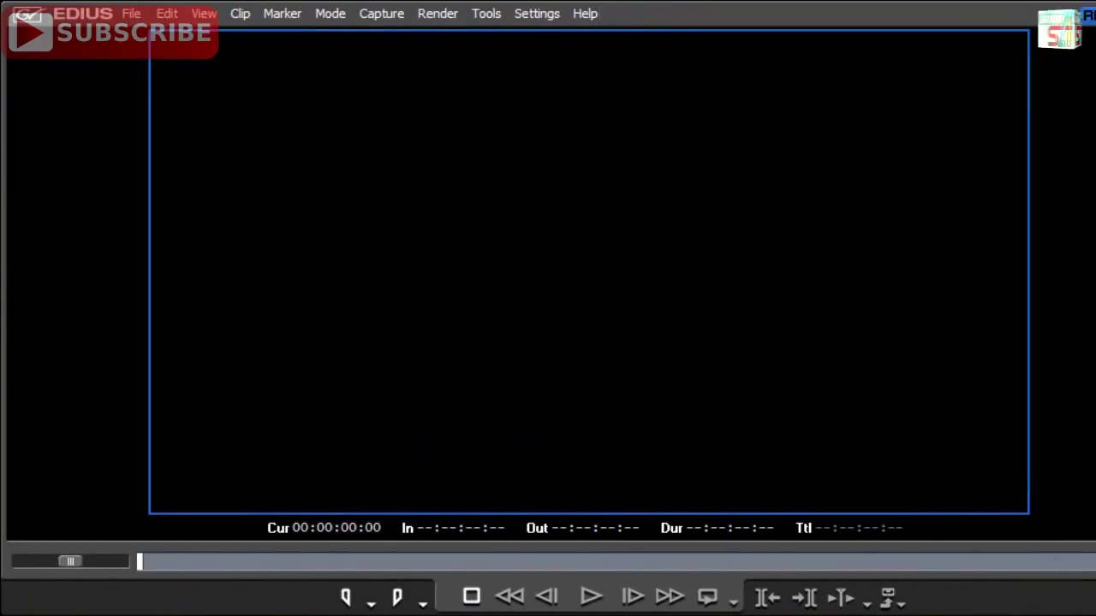
View the project folders available for opening, and cancel without opening one.
click(132, 21)
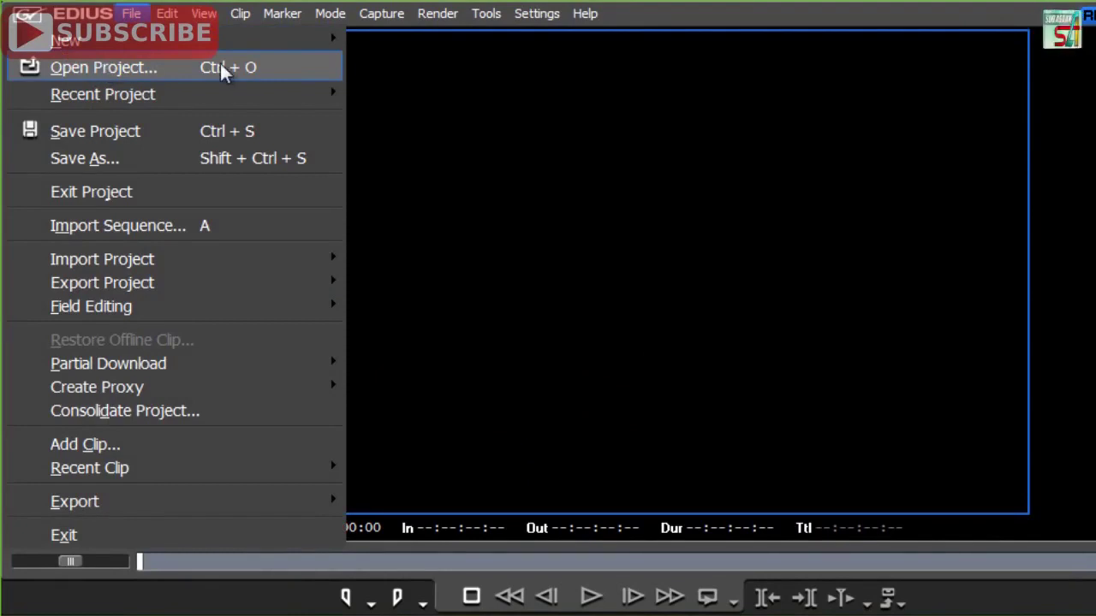
click(133, 73)
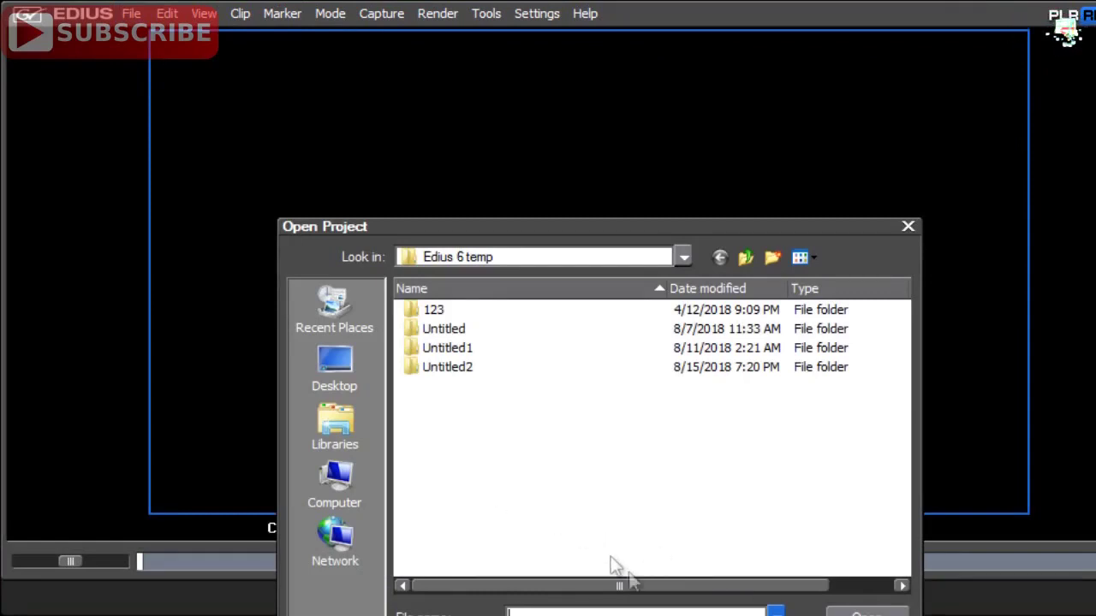
key(Escape)
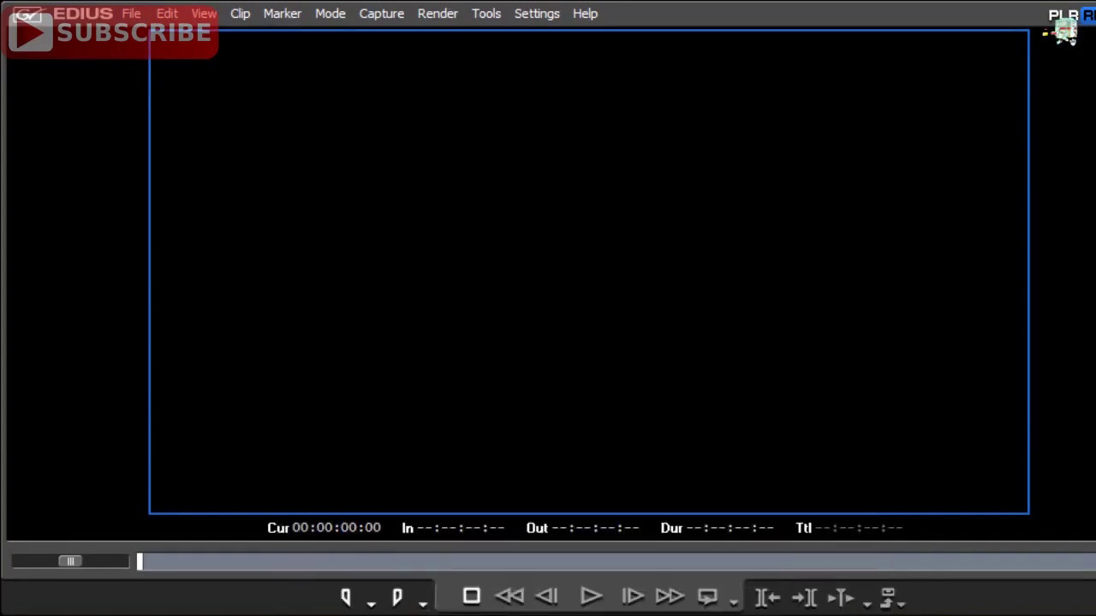
Save the current project under its existing name.
click(133, 17)
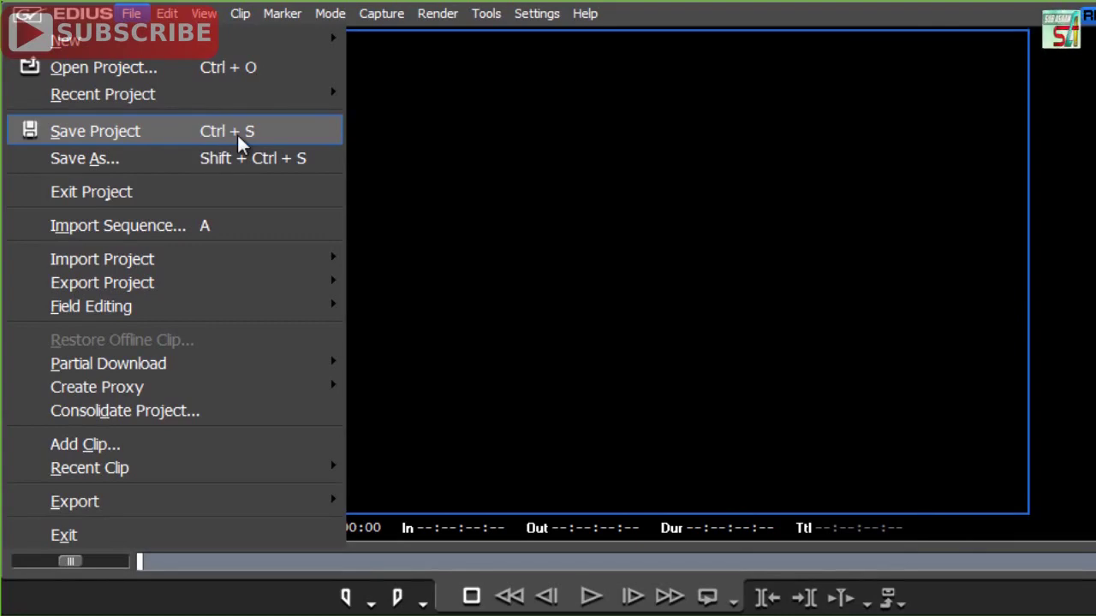
click(92, 132)
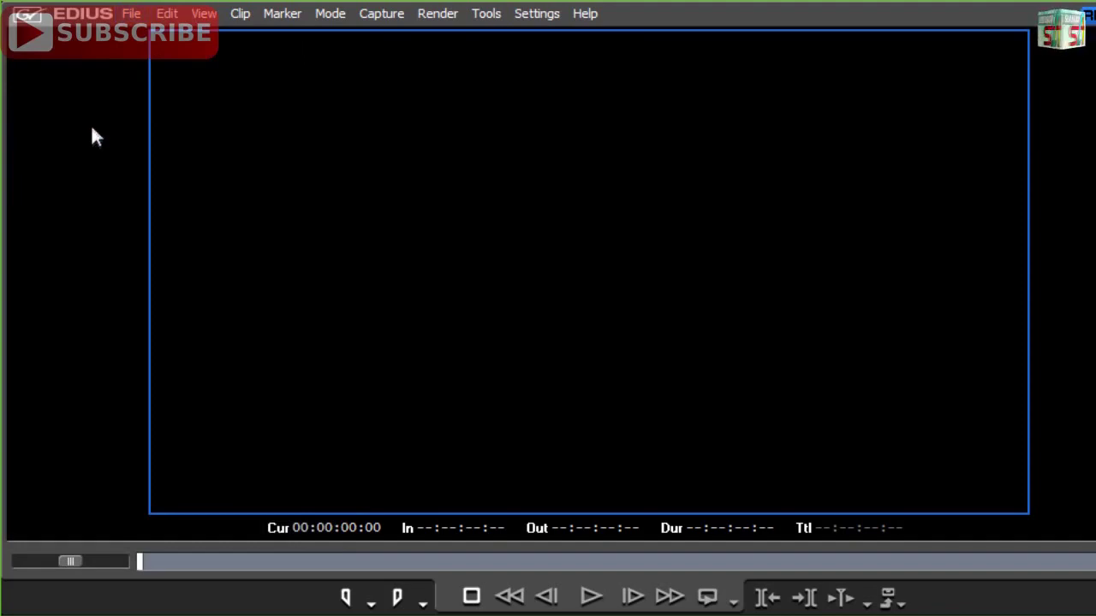
Look through the Libraries and Desktop locations for saving a copy of the project, and cancel without saving.
click(133, 15)
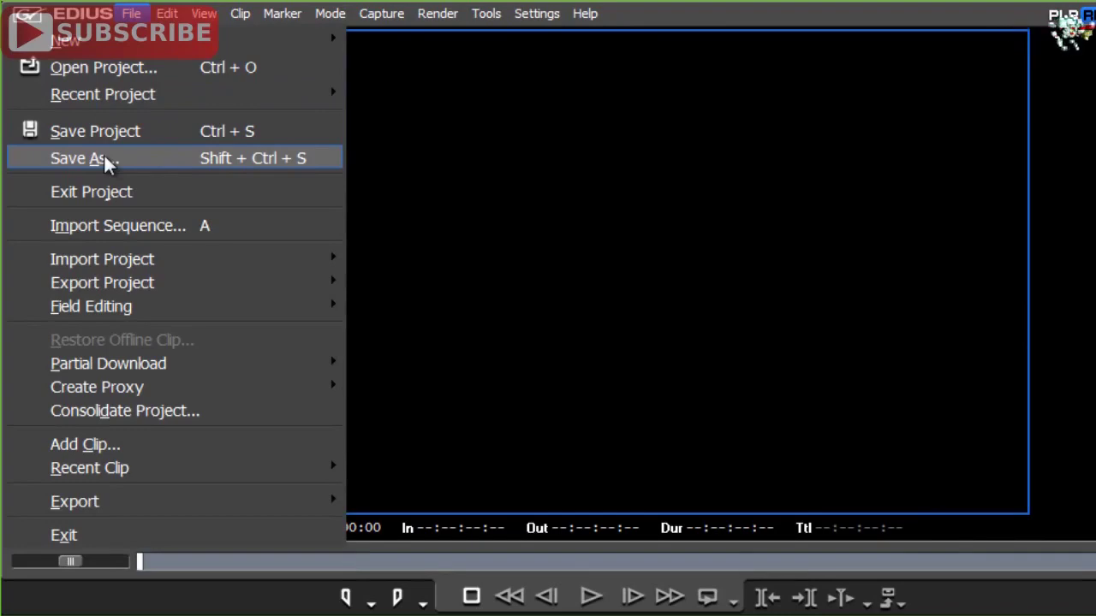
click(106, 166)
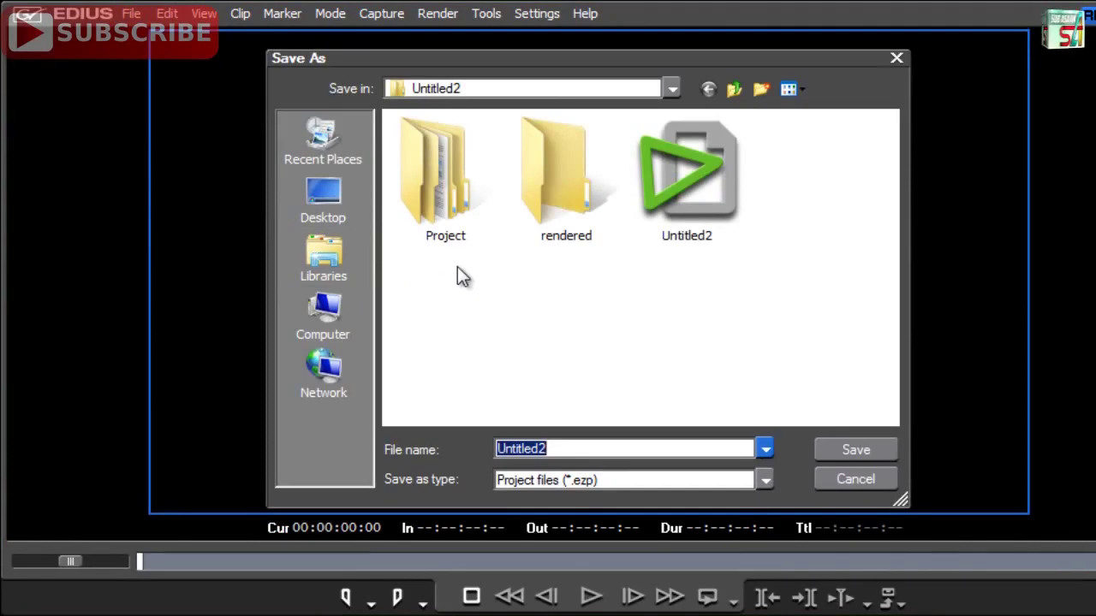
click(346, 315)
click(334, 270)
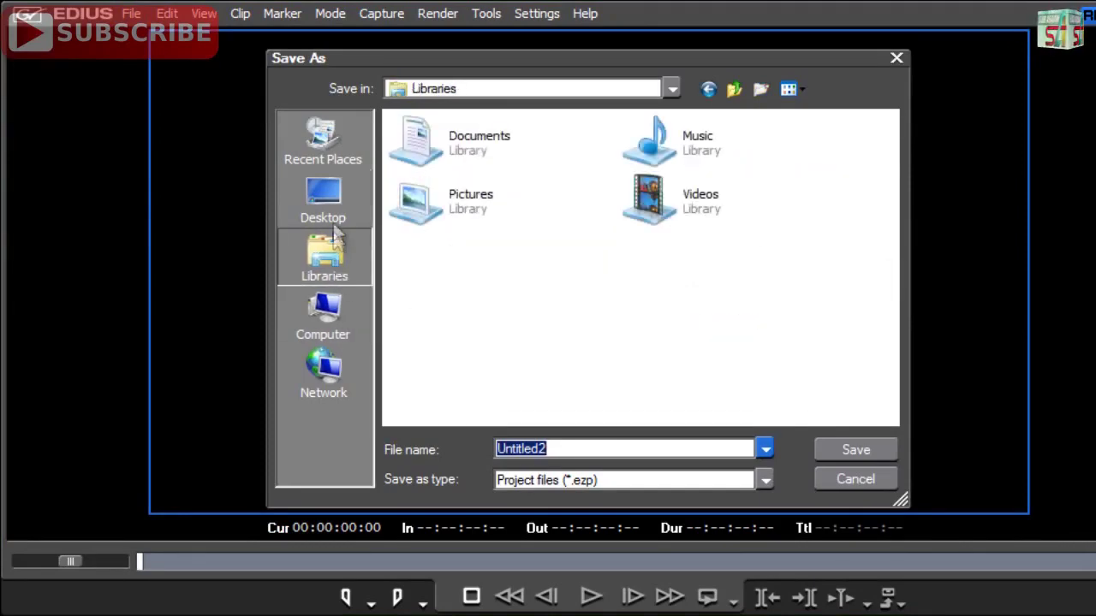
click(333, 211)
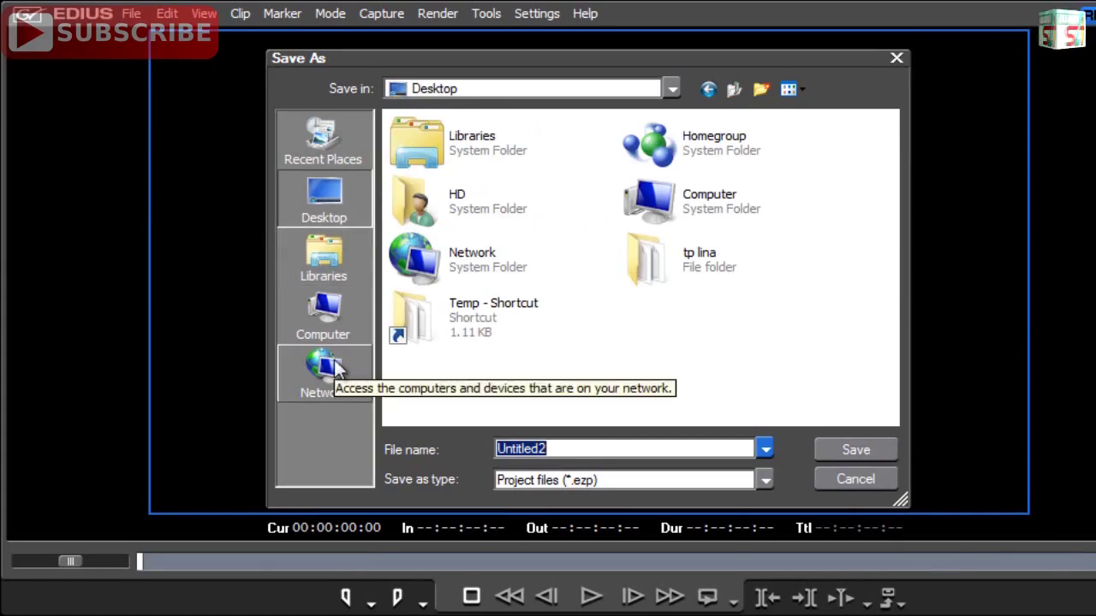
click(882, 483)
Exit the current project and create a new one named Untitled3 with the HD 1920x1080 25p 16:9 8bit preset.
click(131, 13)
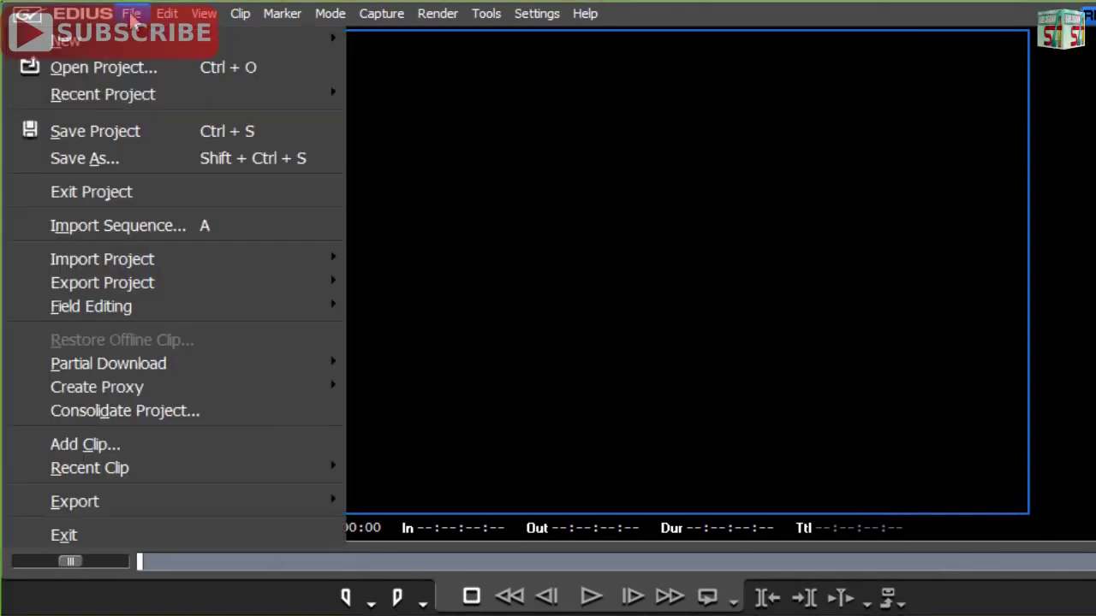
click(108, 200)
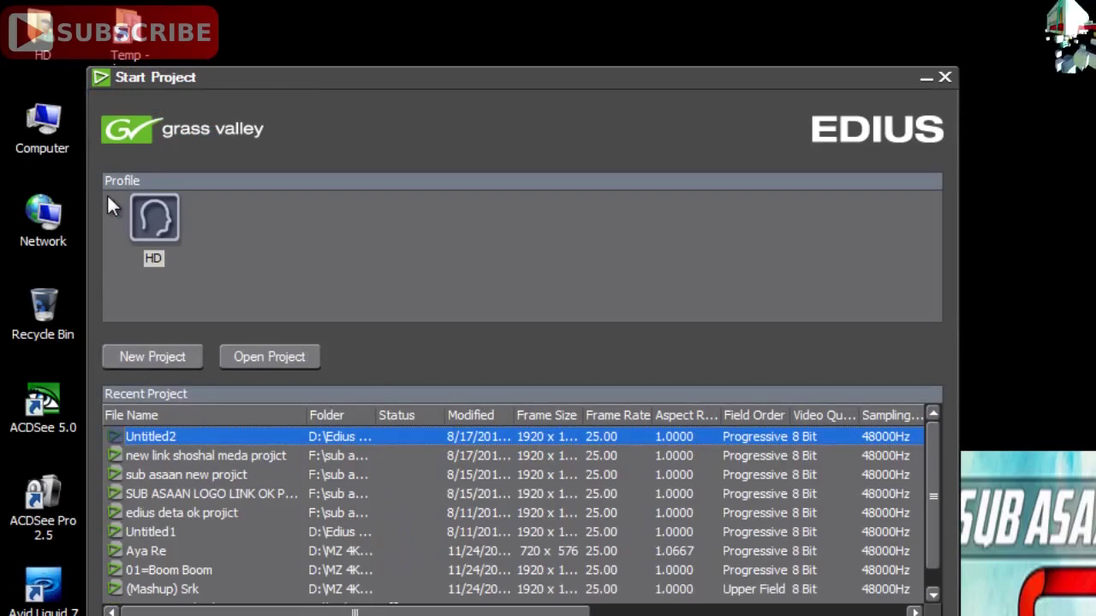
click(151, 354)
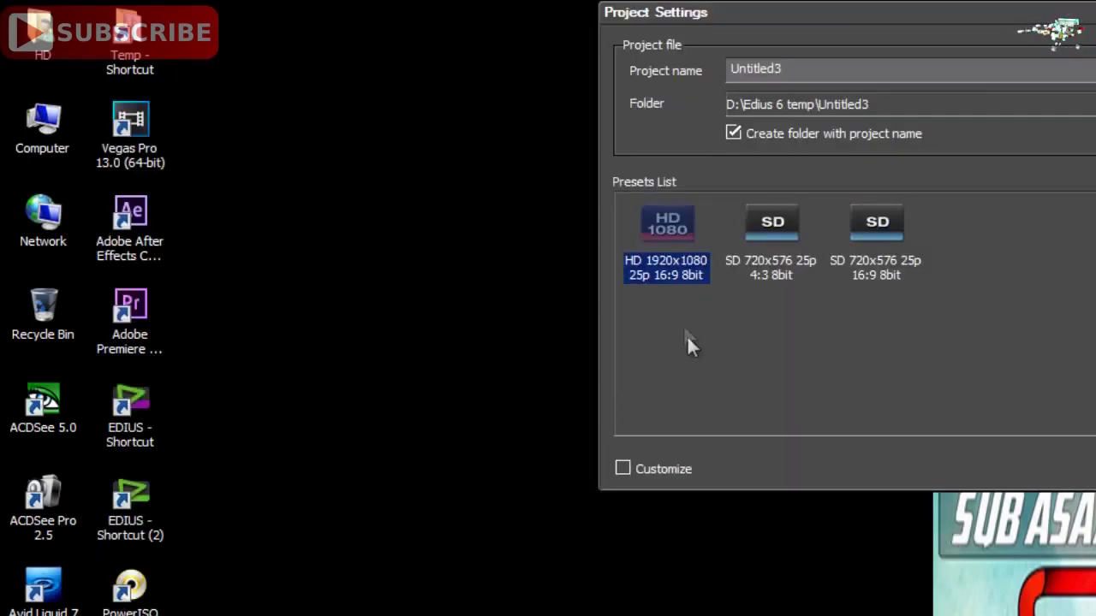
double_click(666, 232)
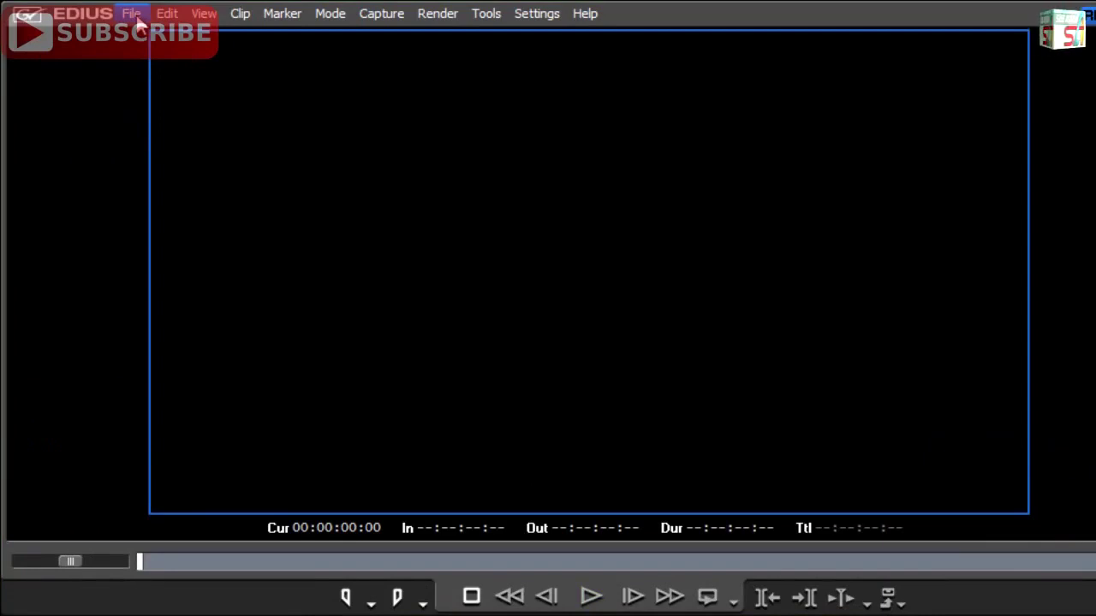
Exit the Untitled3 project and create it again with the same HD 1920x1080 25p preset.
click(133, 14)
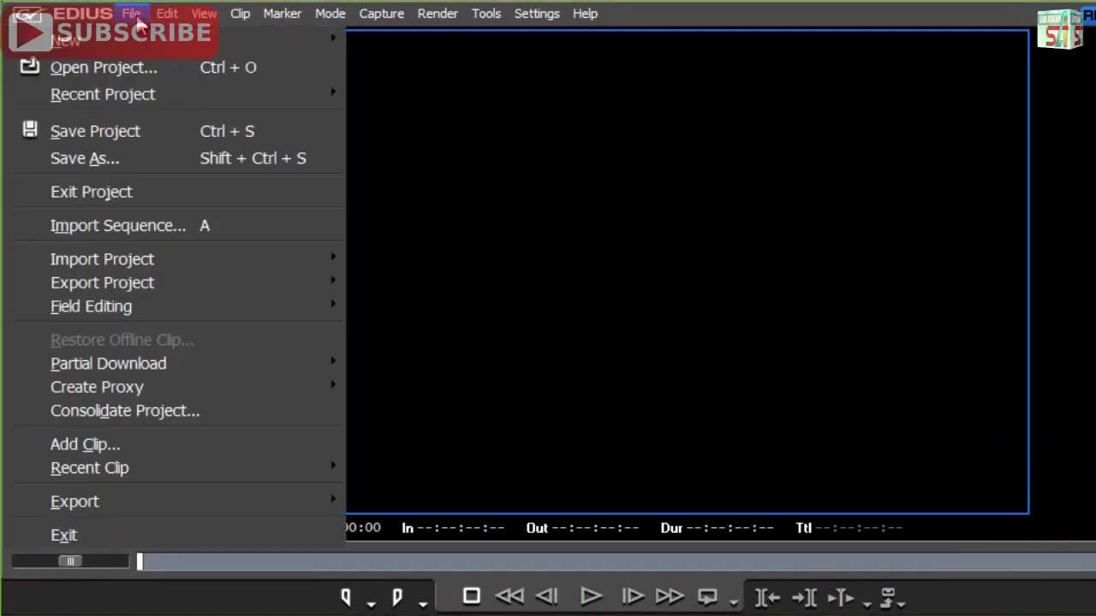
click(117, 192)
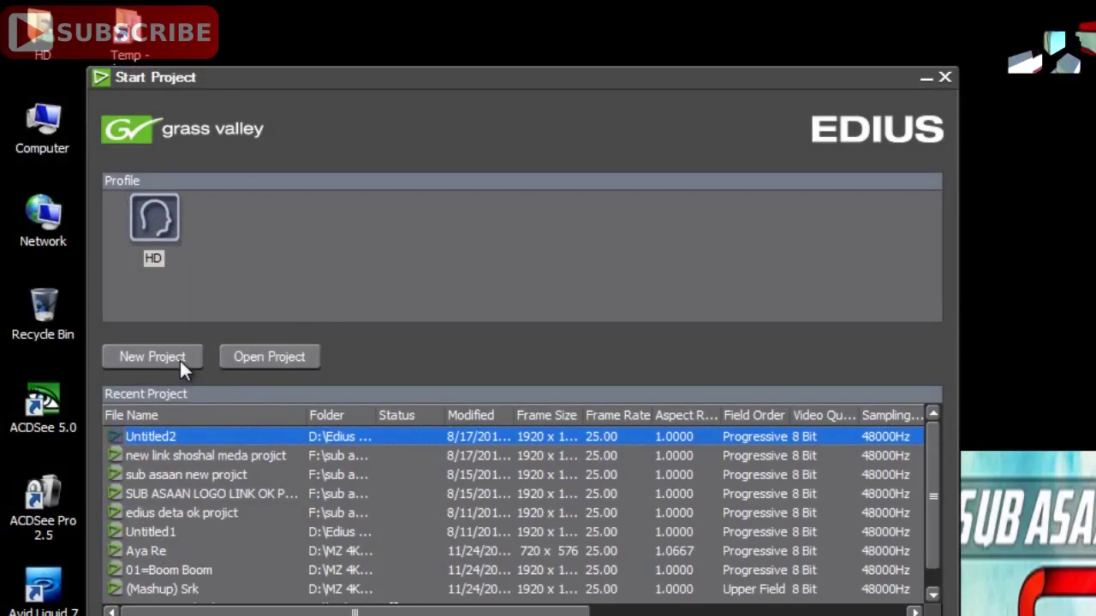
click(152, 357)
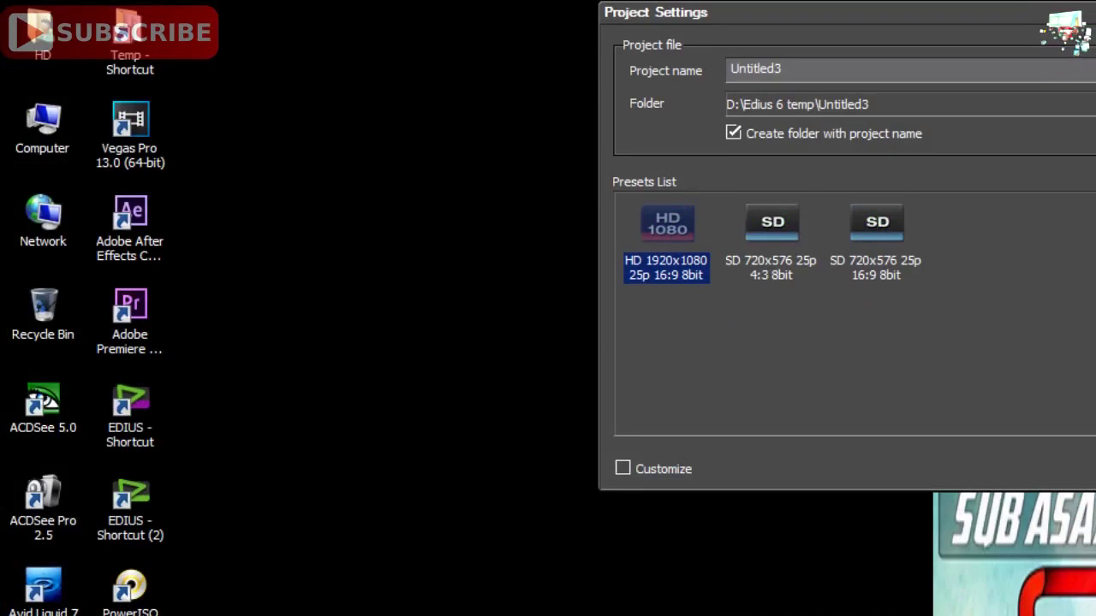
key(Return)
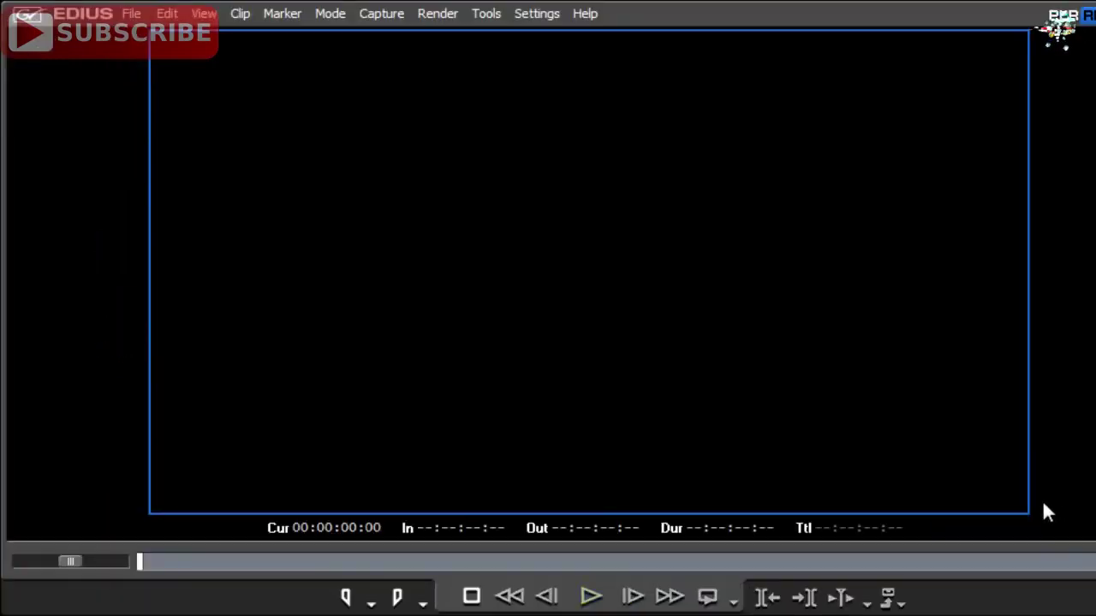
Start proxy creation for the bin and return to the bin's contents after a look at the effects.
click(132, 14)
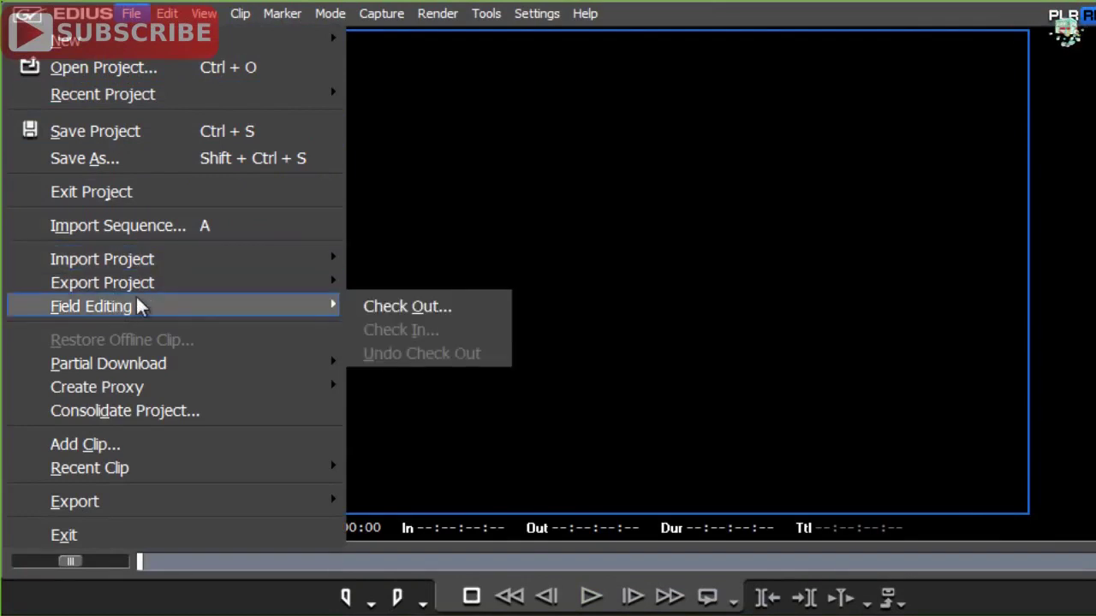
mouse_move(184, 369)
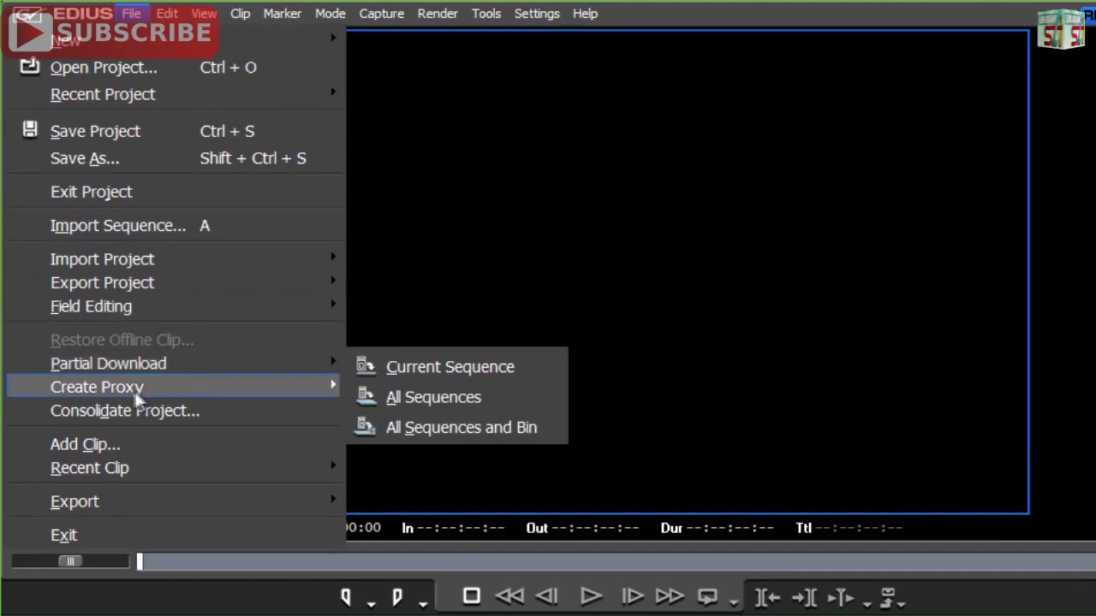
mouse_move(131, 391)
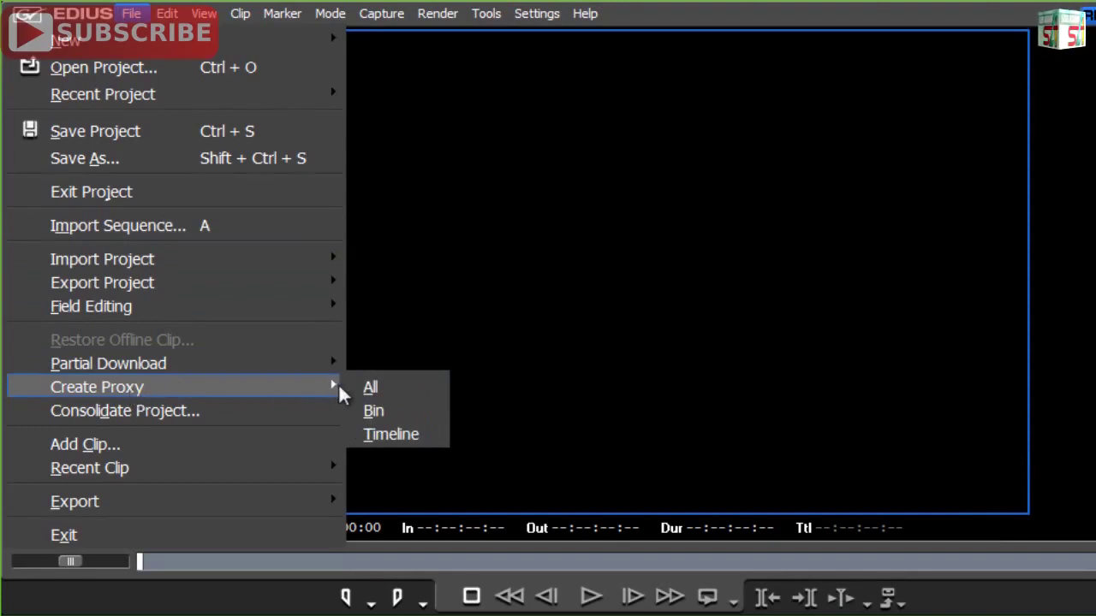
click(373, 413)
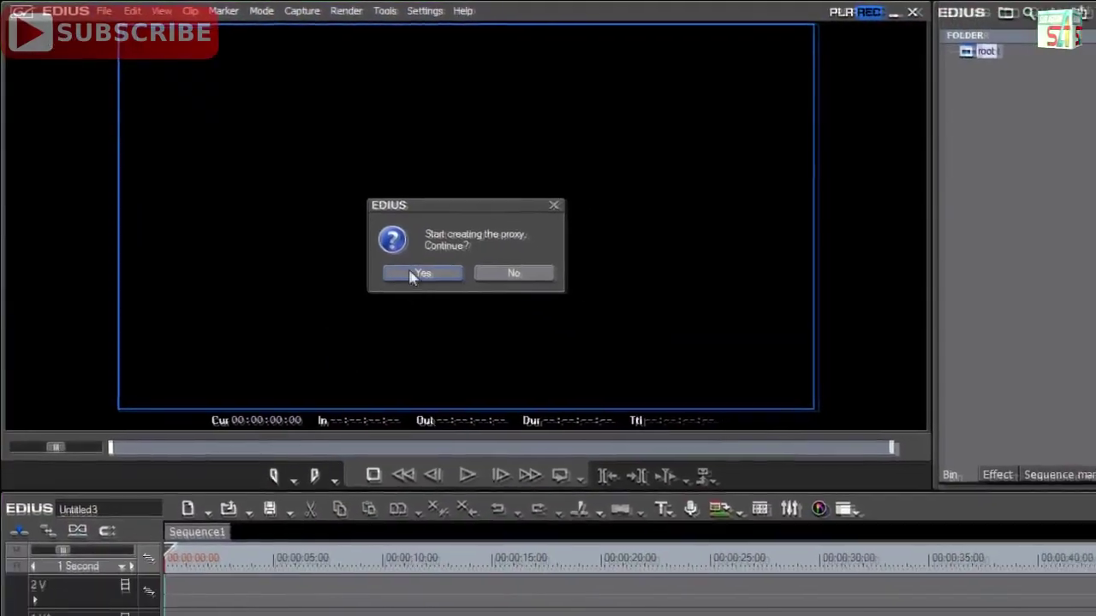
click(412, 274)
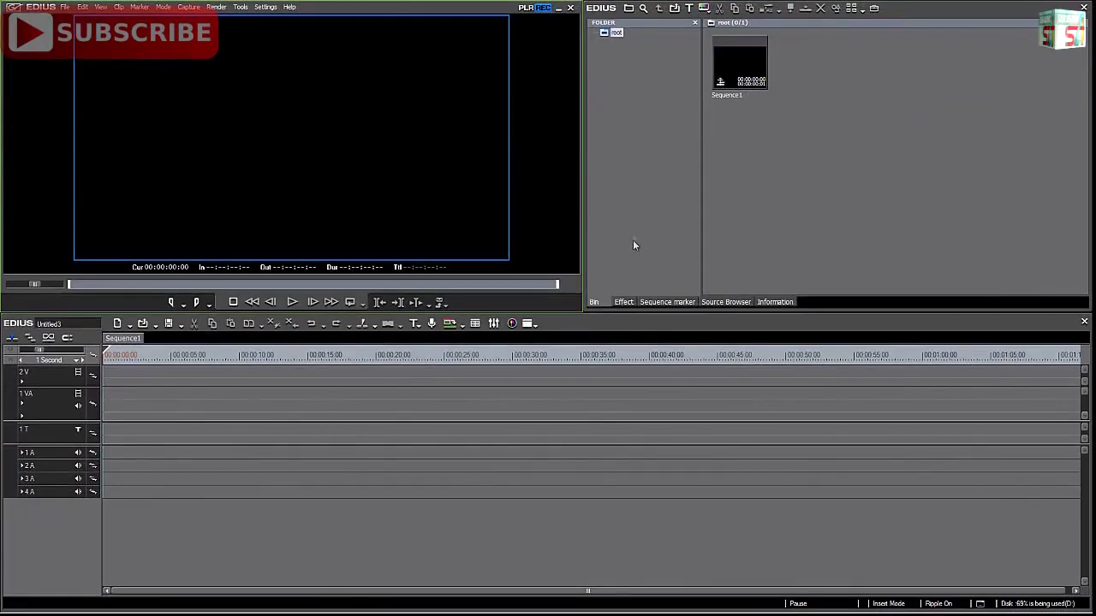
click(627, 301)
click(593, 301)
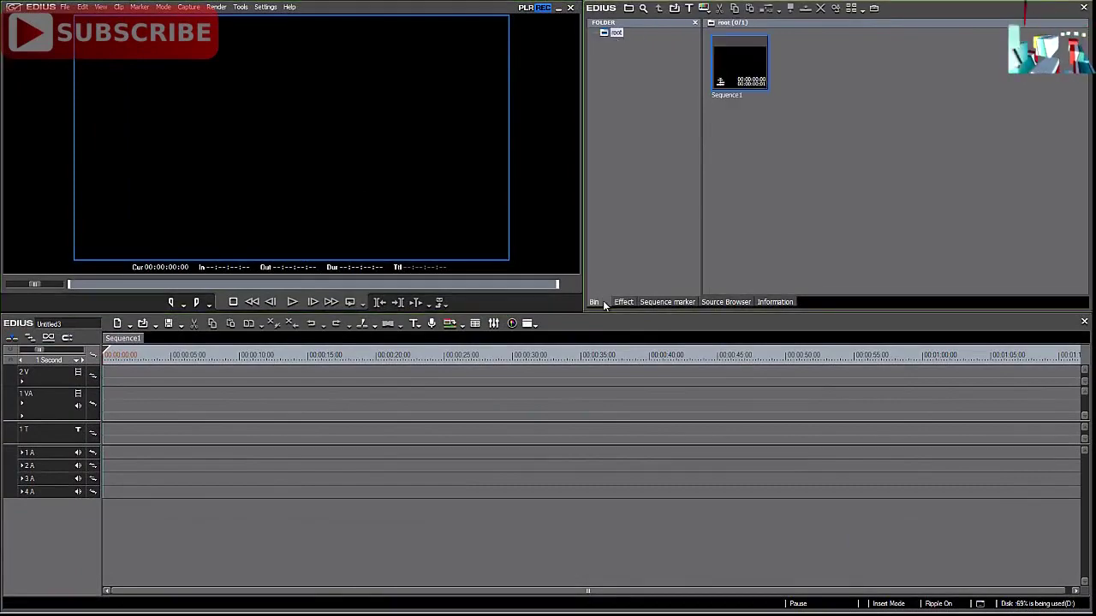
Examine the project consolidation settings, including saving the project to another folder, and cancel without consolidating.
click(64, 8)
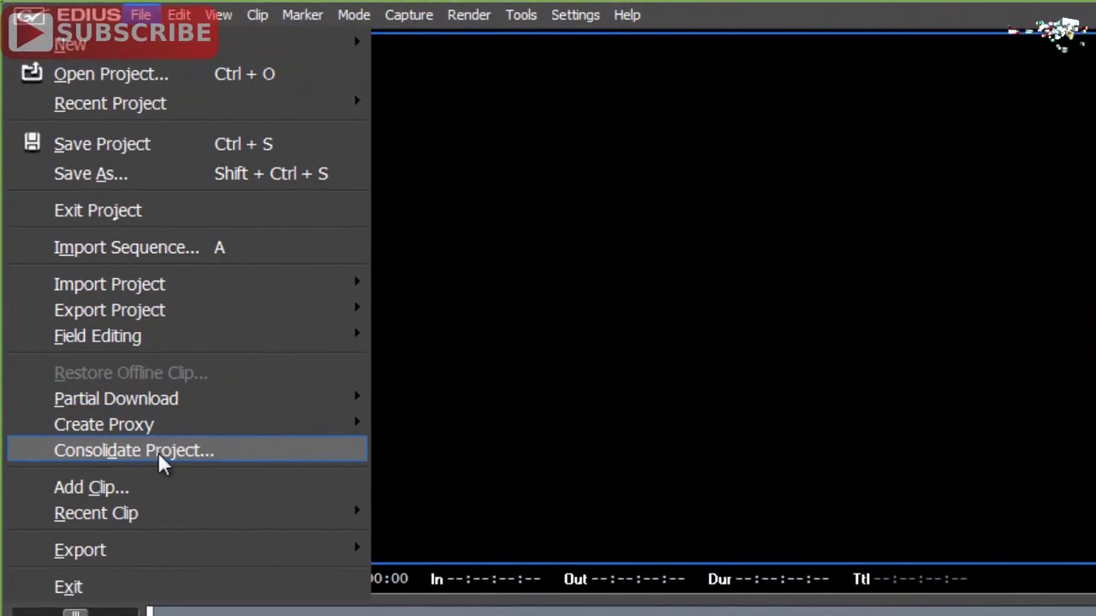
click(158, 450)
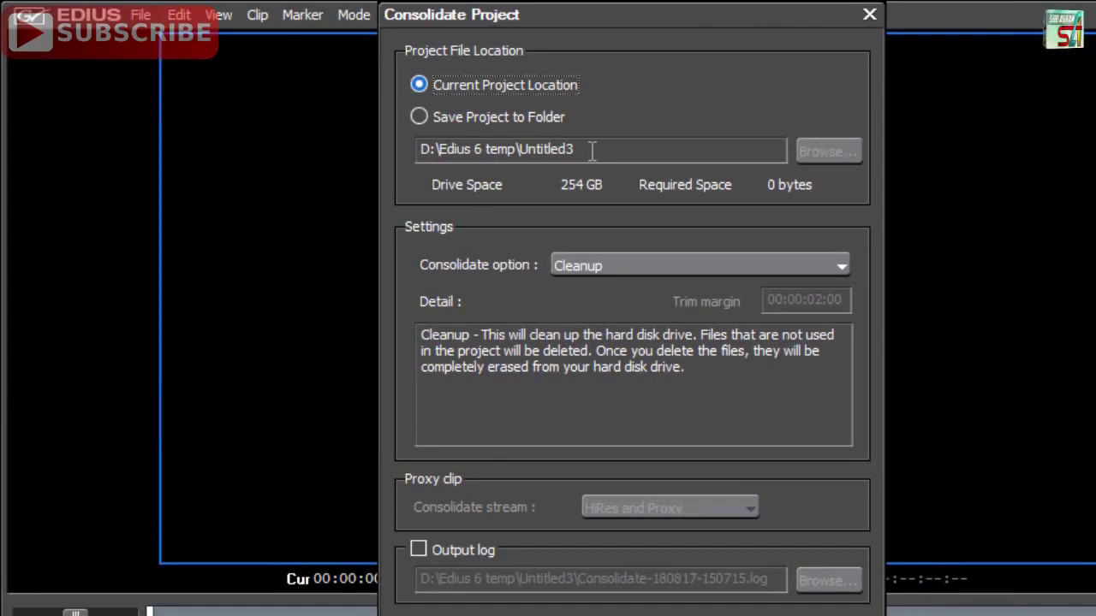
click(420, 117)
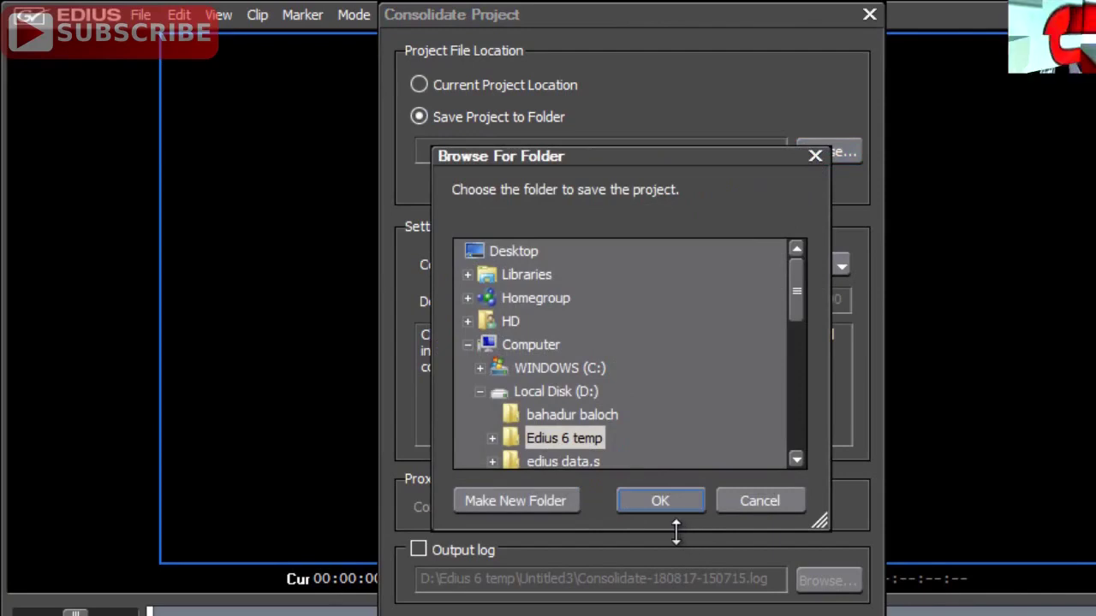
click(814, 156)
key(Escape)
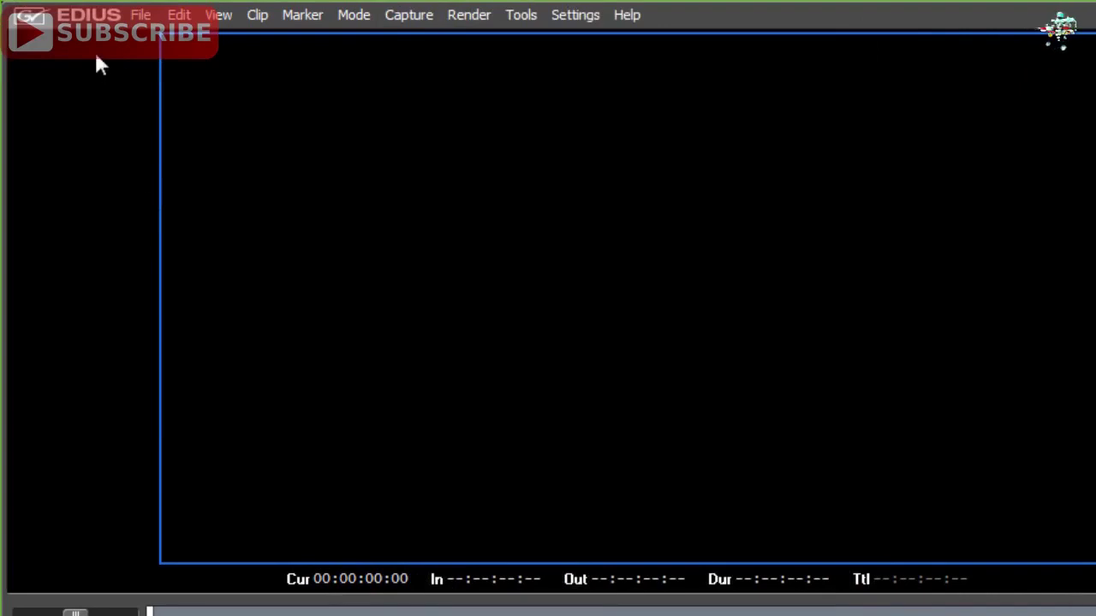
Add the video clip 00013 from the "new video" folder so that it loads in the player.
click(141, 15)
mouse_move(139, 401)
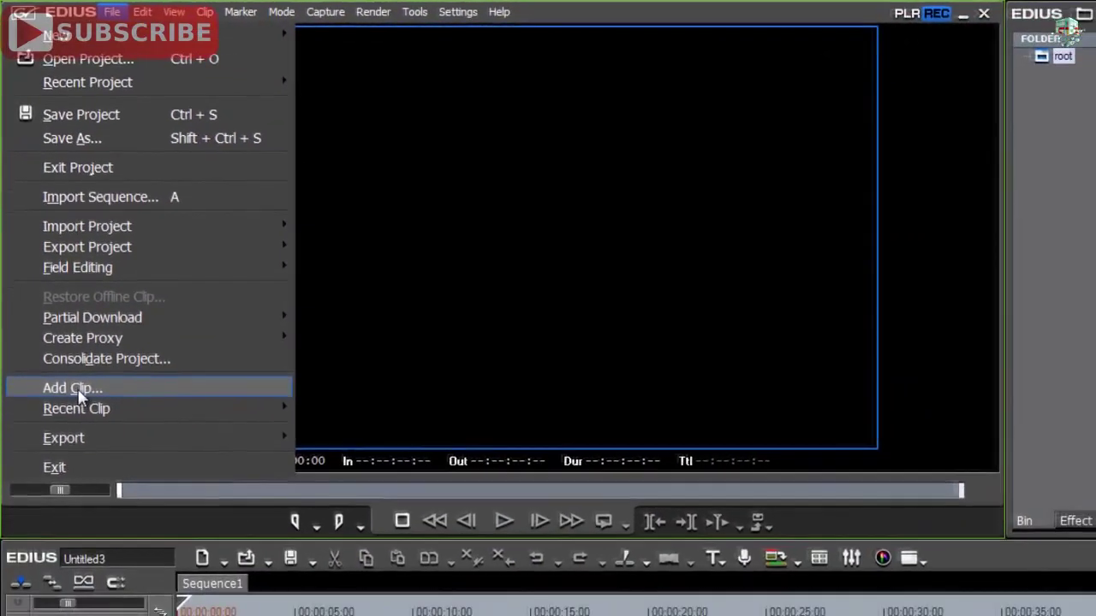
click(72, 391)
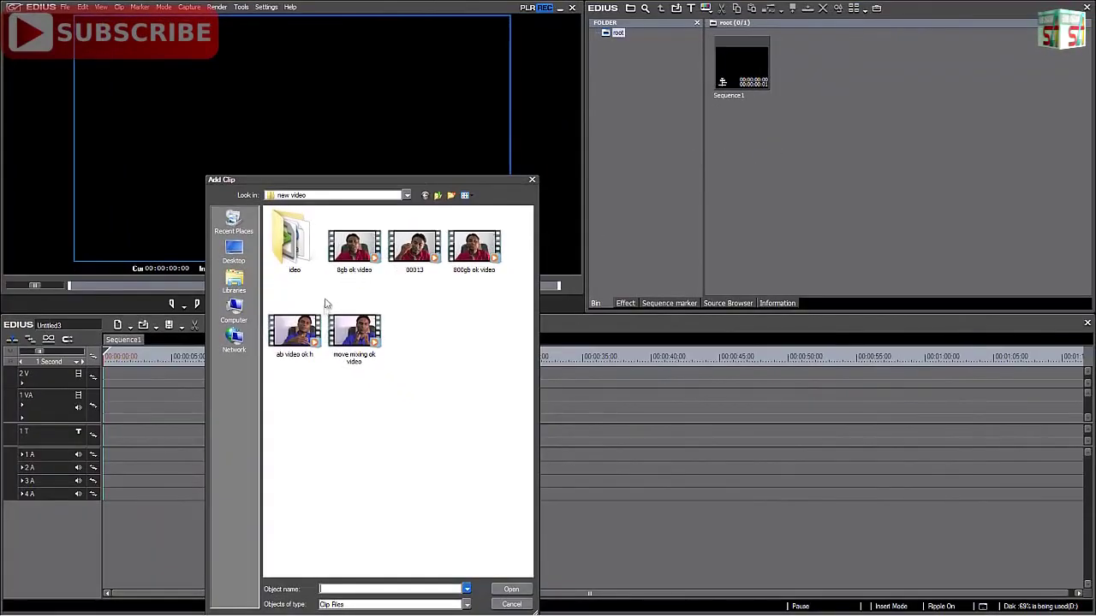
click(419, 255)
click(511, 590)
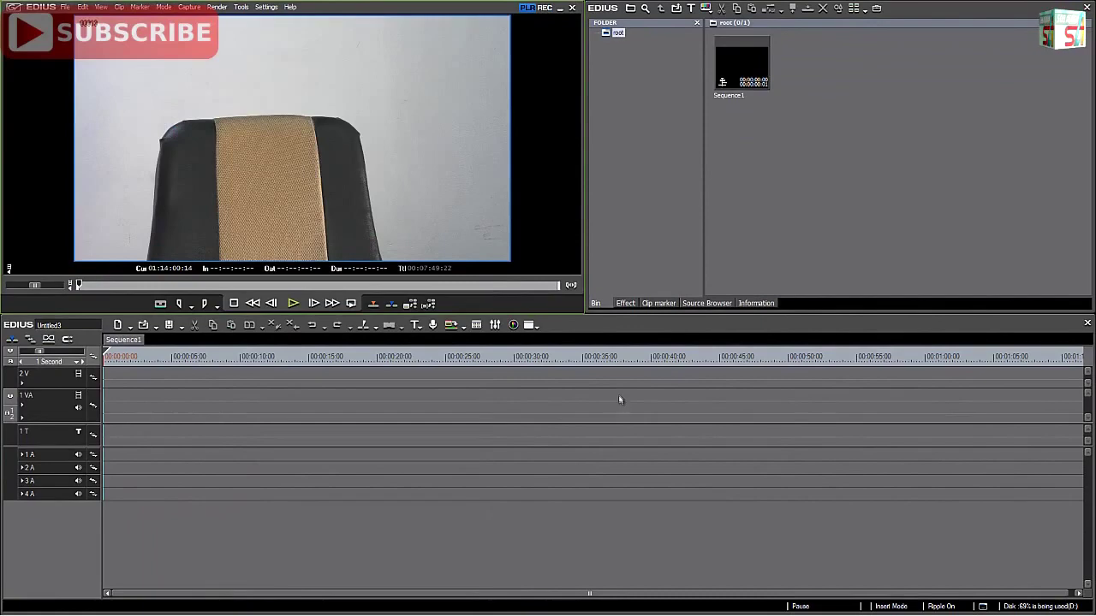
Preview the loaded clip for a moment and return the playhead to its beginning.
click(293, 303)
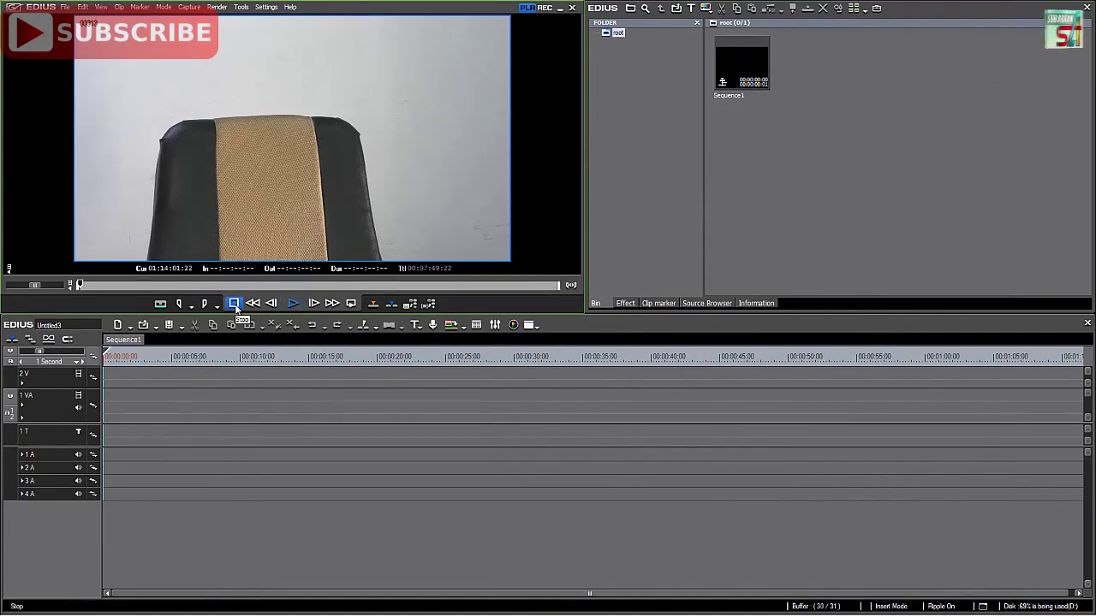
click(235, 304)
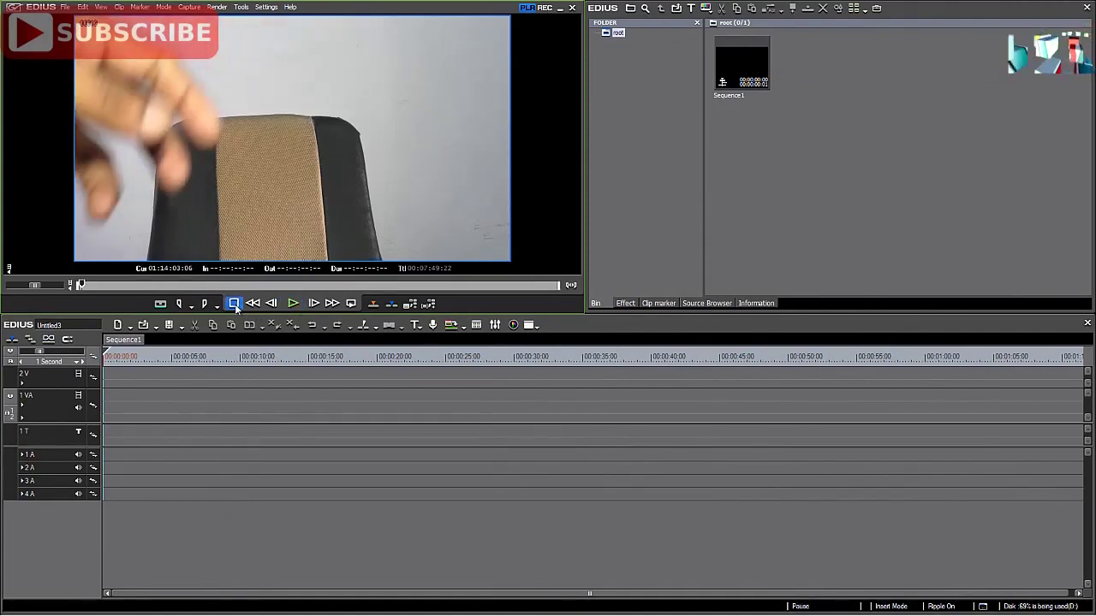
drag(81, 286, 68, 289)
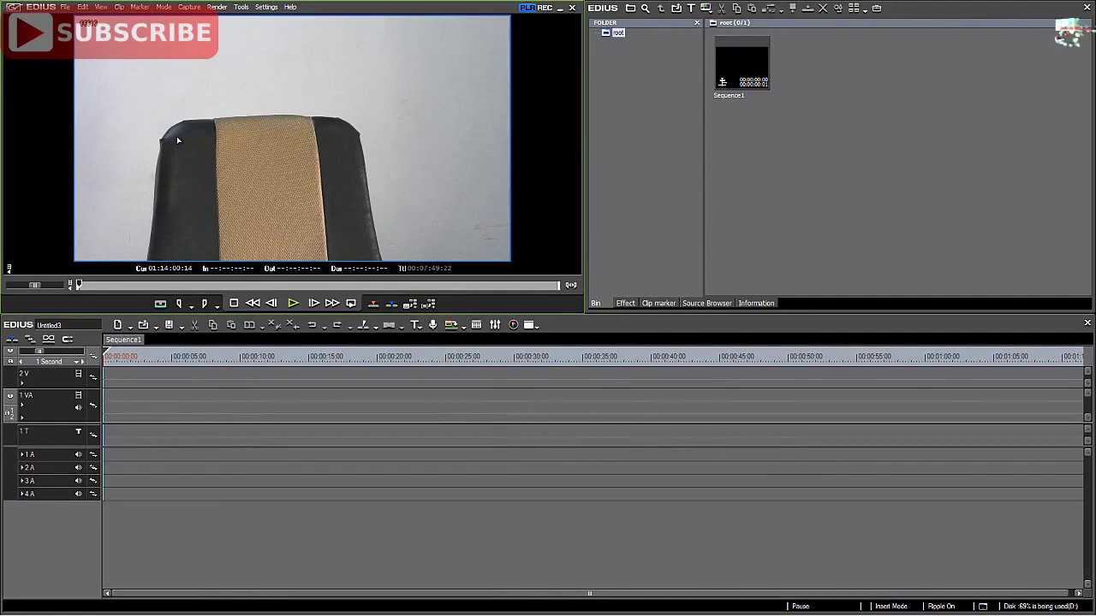
click(65, 8)
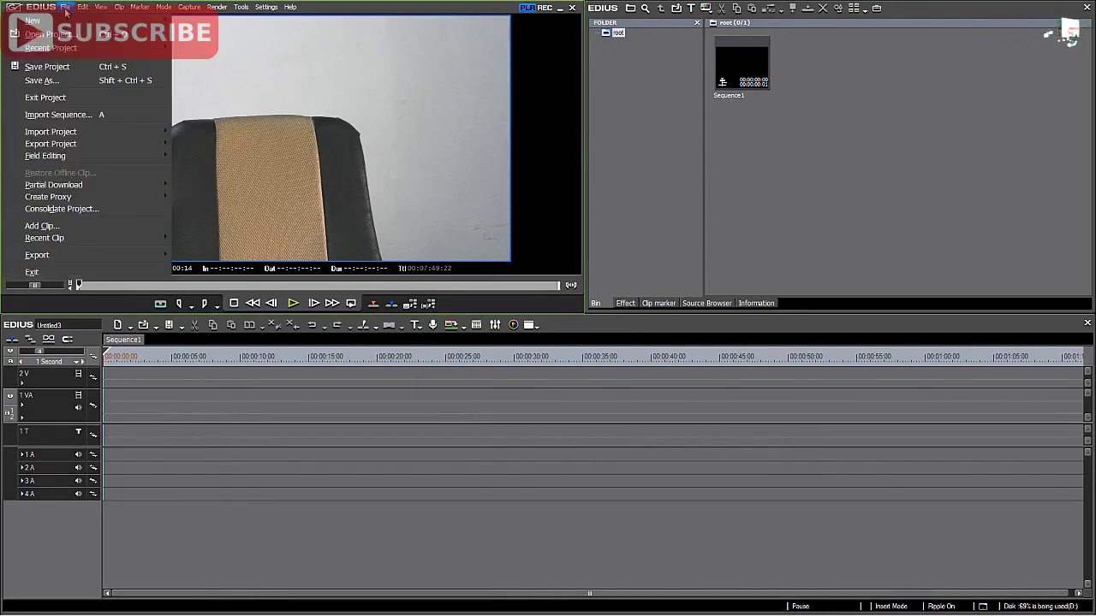
mouse_move(67, 196)
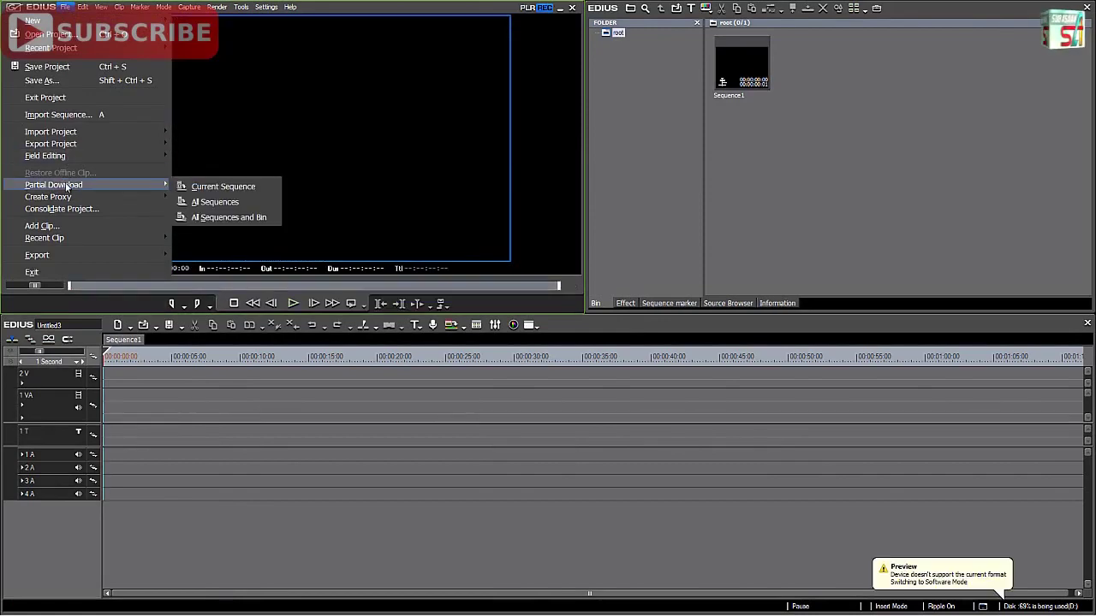
mouse_move(46, 246)
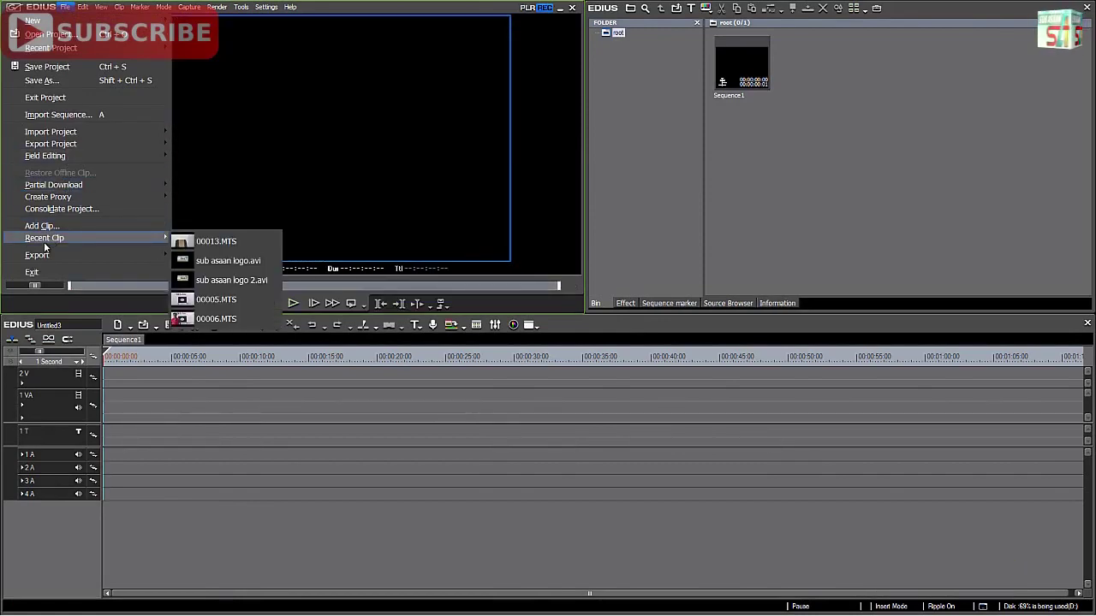
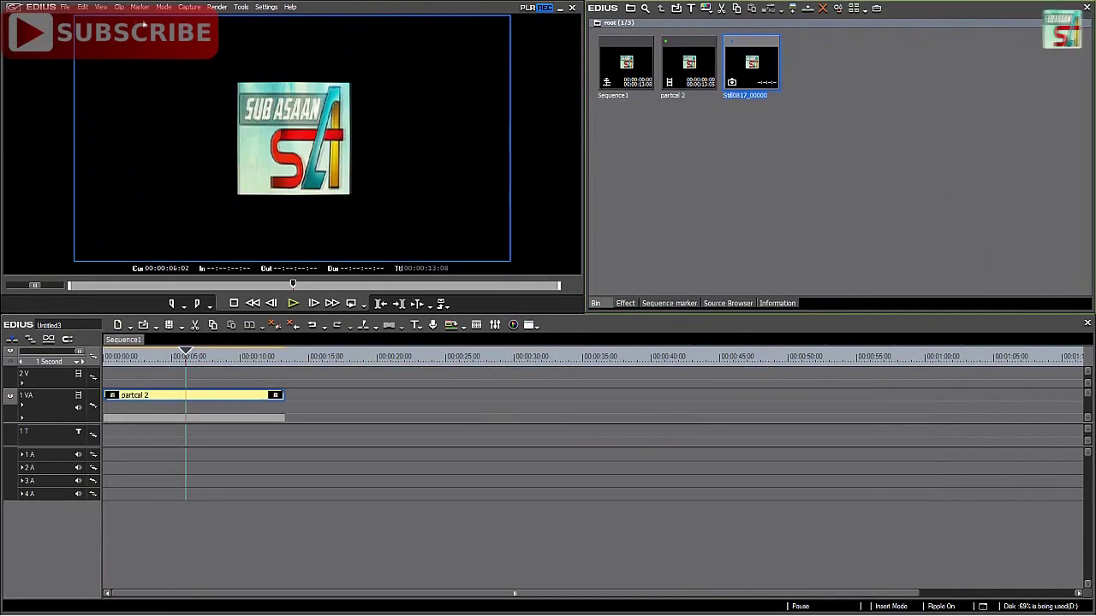
click(120, 7)
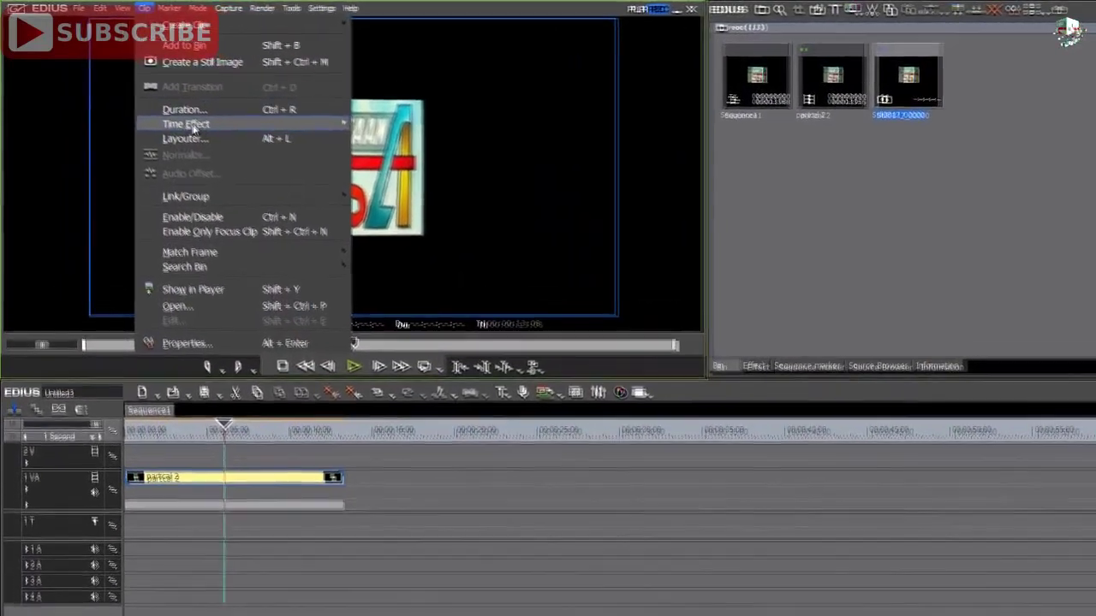
mouse_move(157, 103)
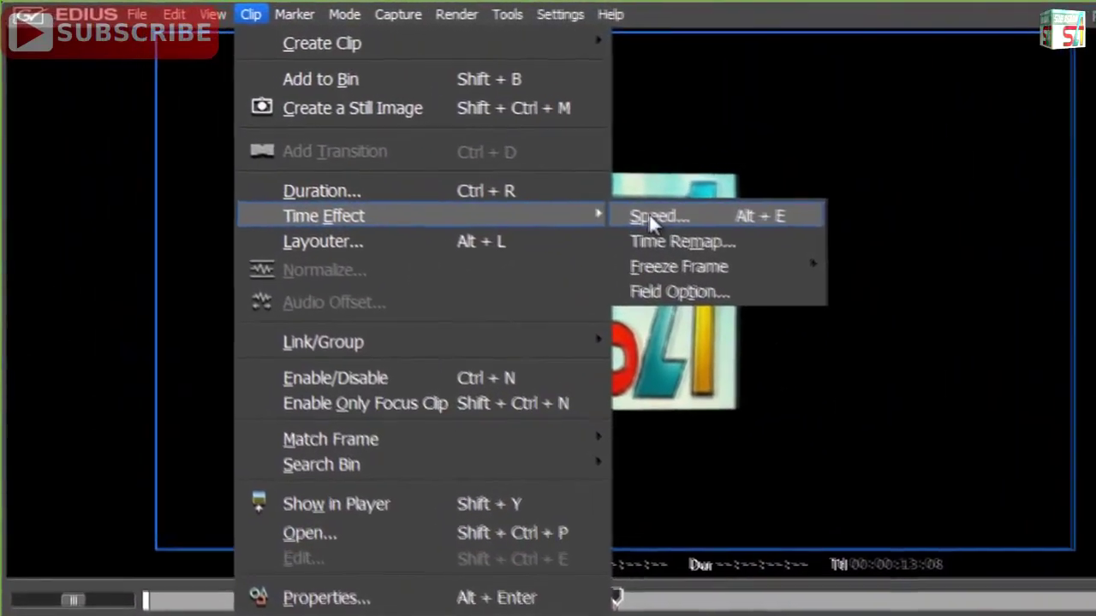
click(650, 215)
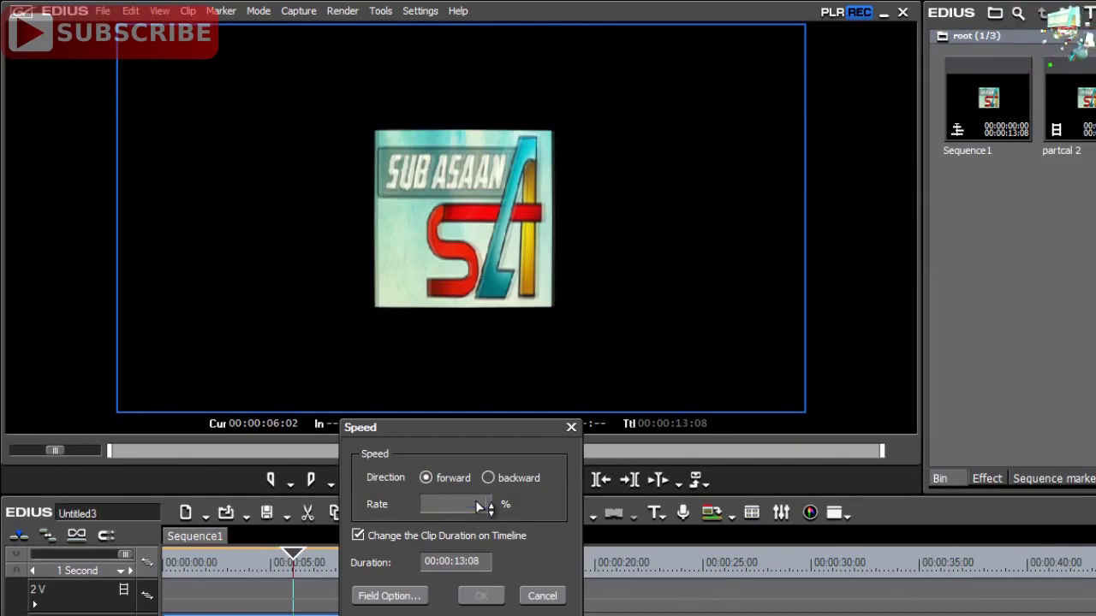
click(542, 596)
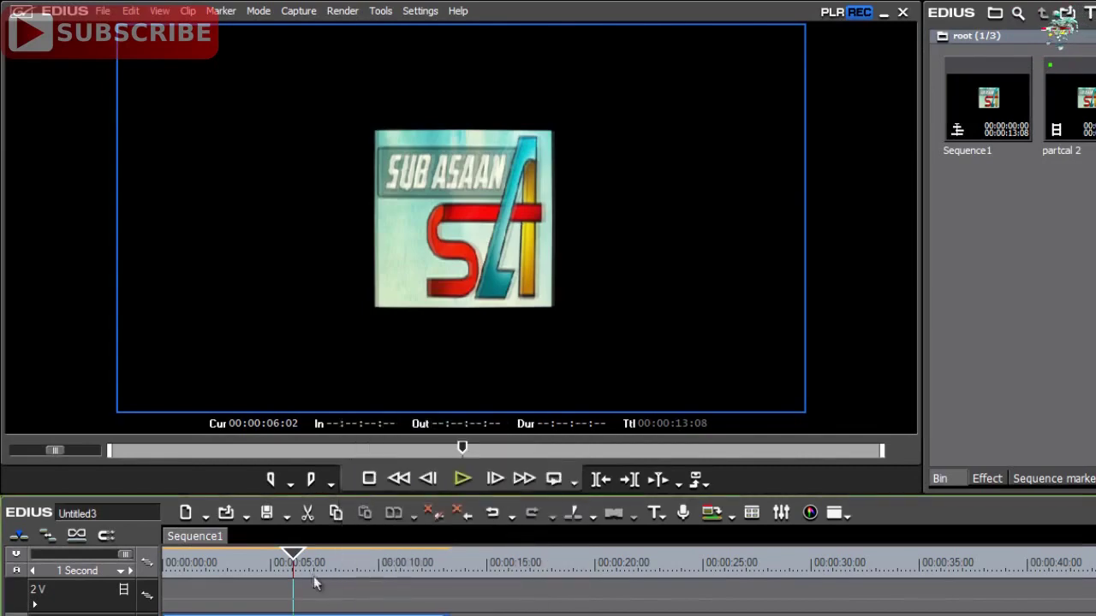
Preview the sequence from its beginning for a few seconds at the clip's current speed.
drag(293, 553, 146, 554)
click(460, 481)
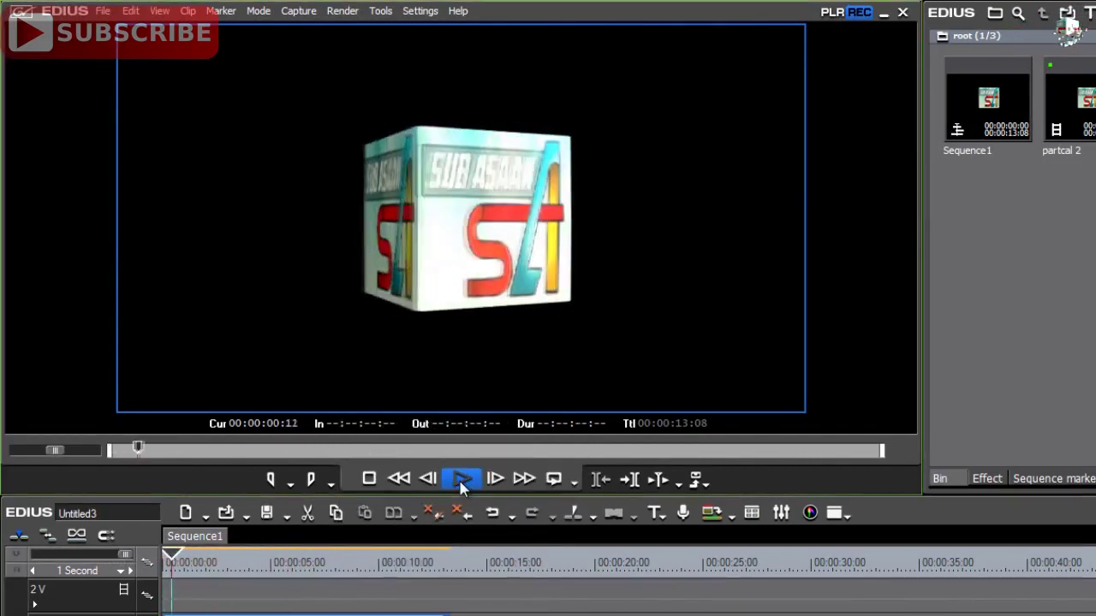
click(369, 479)
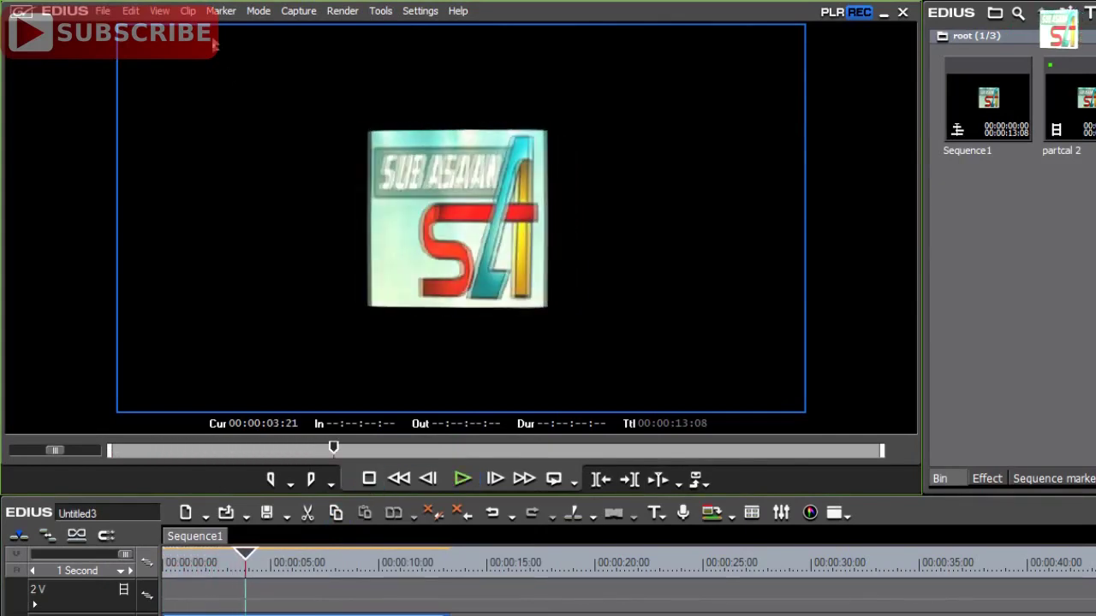
Set the speed rate of the timeline clip to 200 % and play the sequence from its beginning.
click(190, 11)
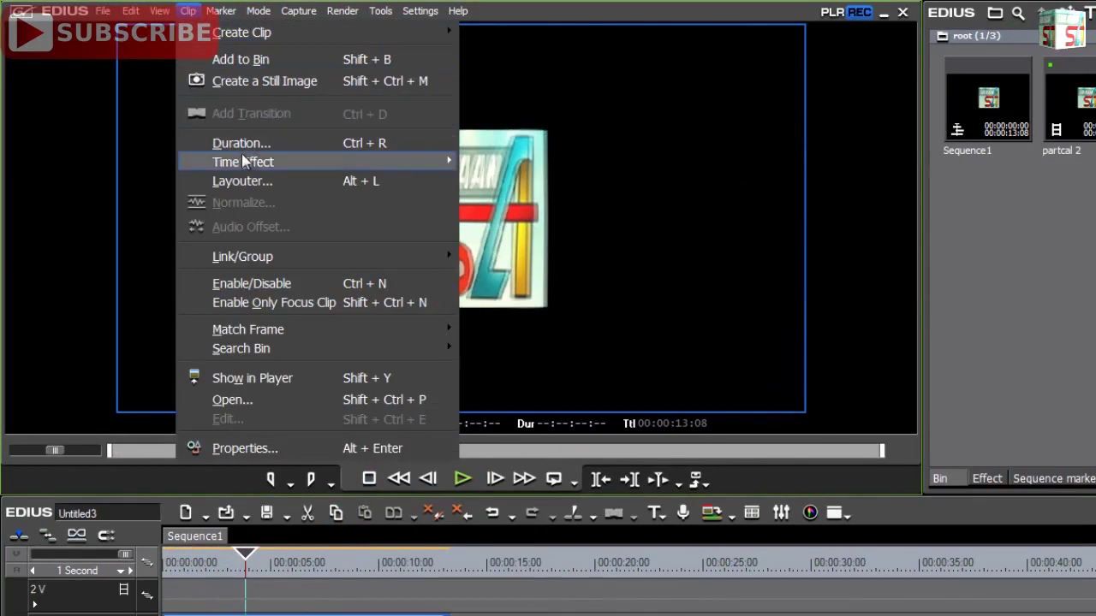
mouse_move(243, 163)
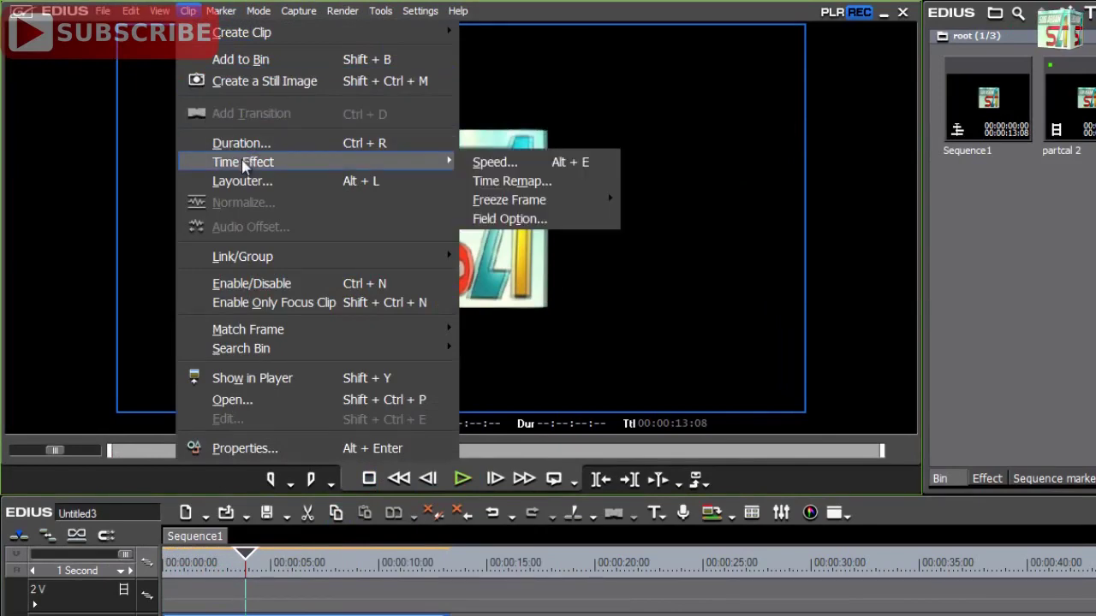
click(484, 166)
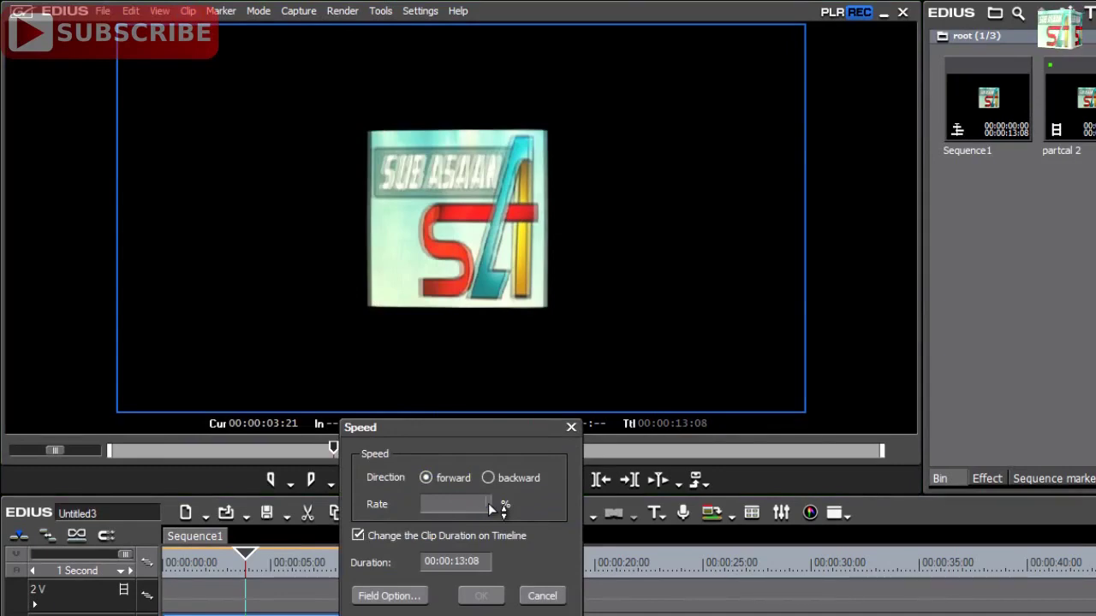
text(200)
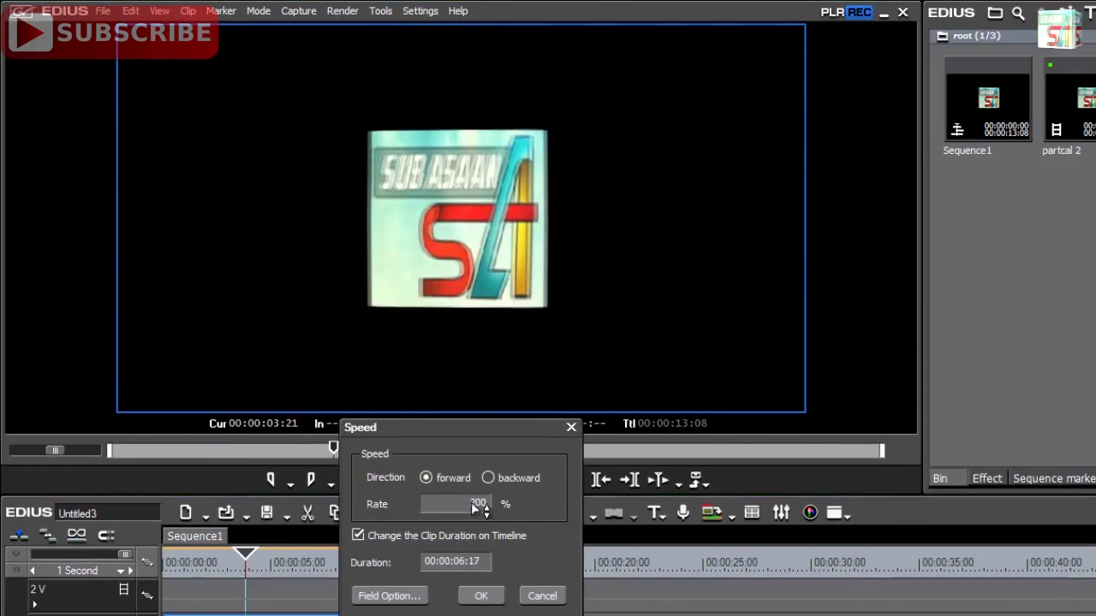
click(486, 594)
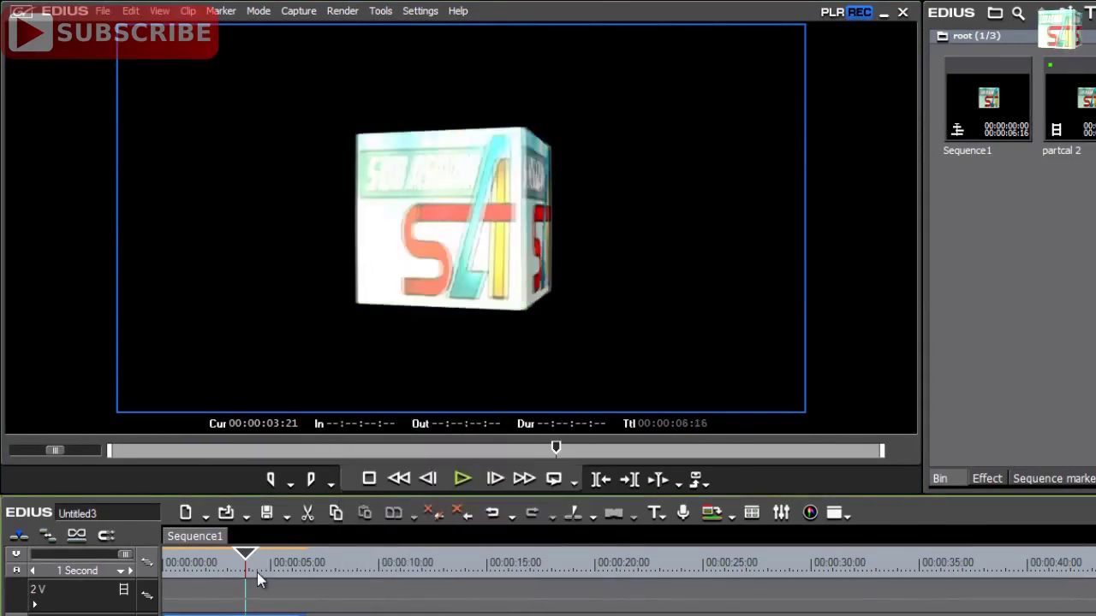
drag(246, 555, 136, 553)
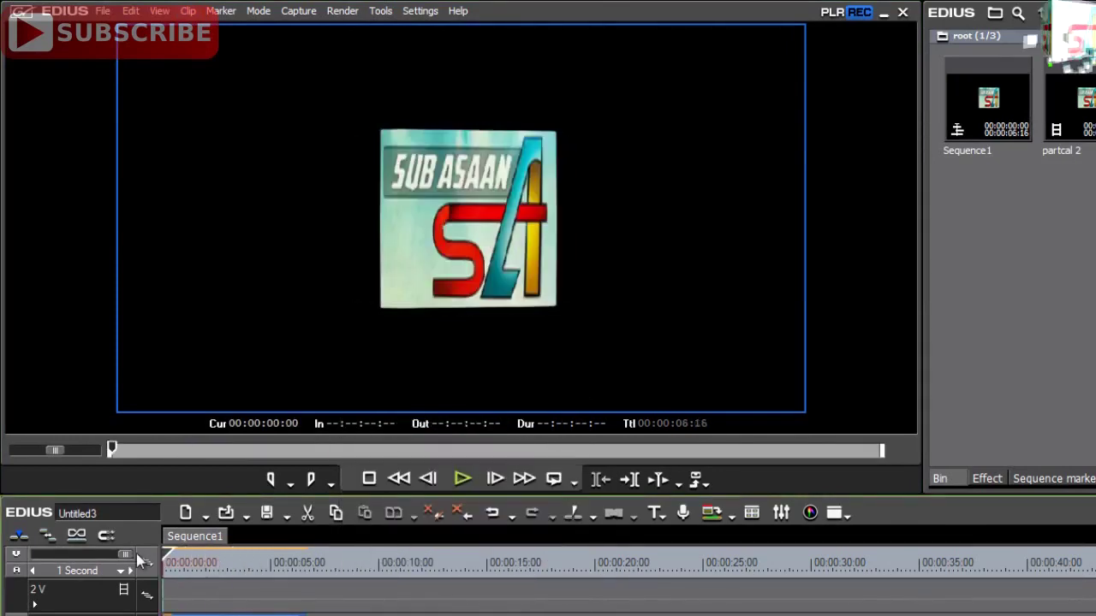
click(463, 480)
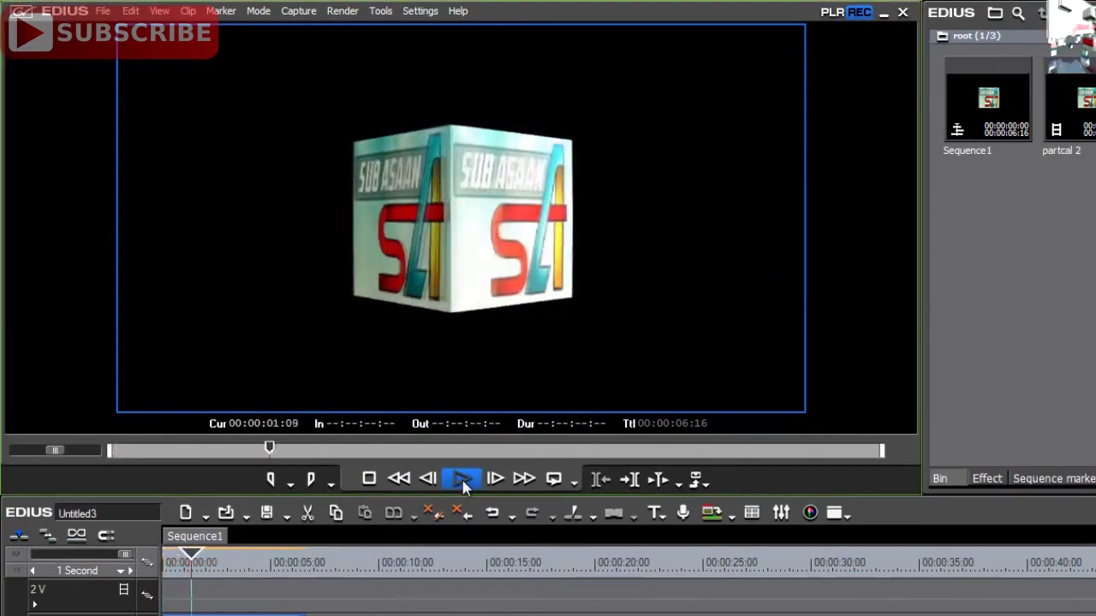
Reverse the timeline clip by setting its speed direction to backward.
click(170, 13)
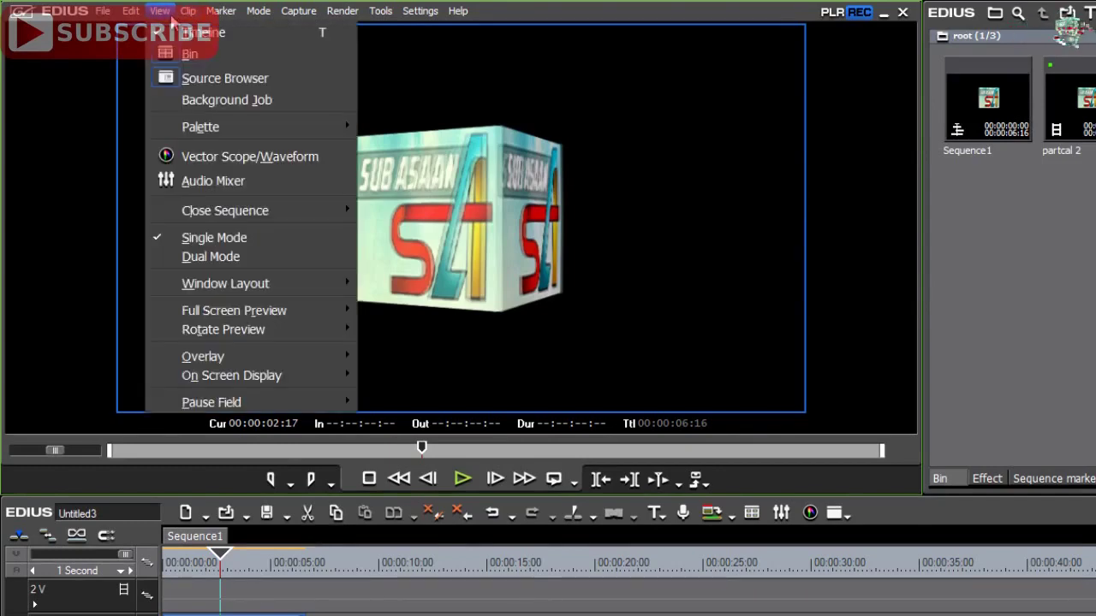
mouse_move(188, 11)
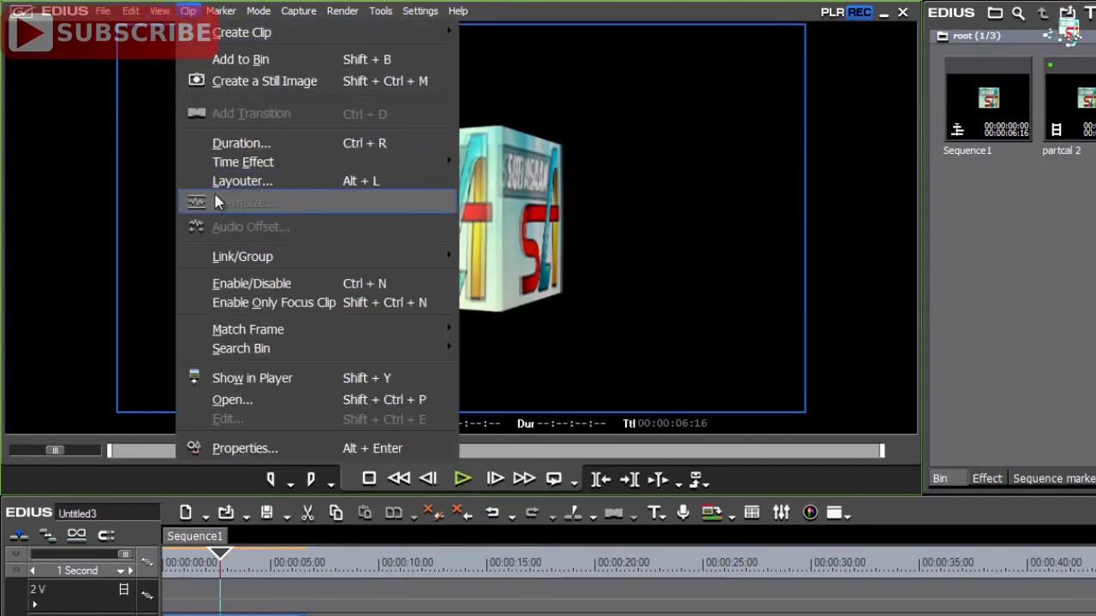
mouse_move(243, 256)
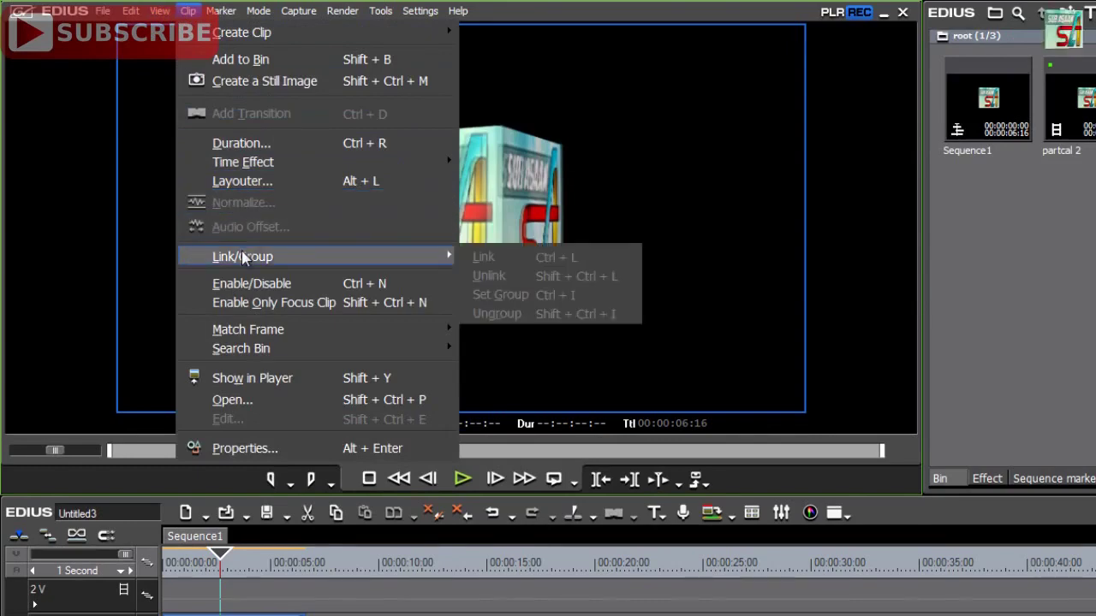
key(alt+e)
click(426, 477)
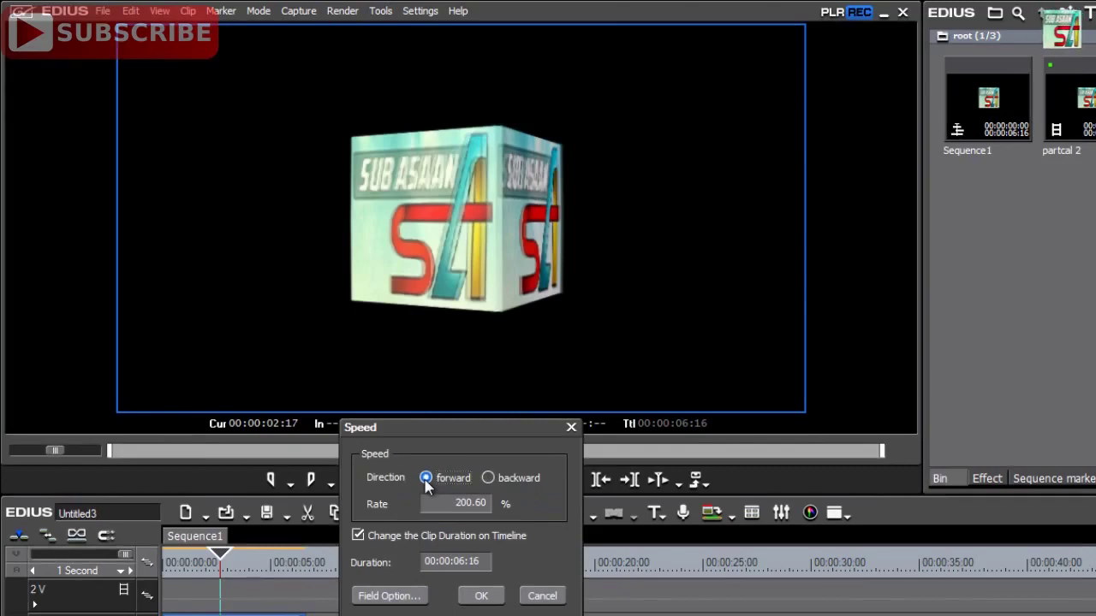
click(489, 478)
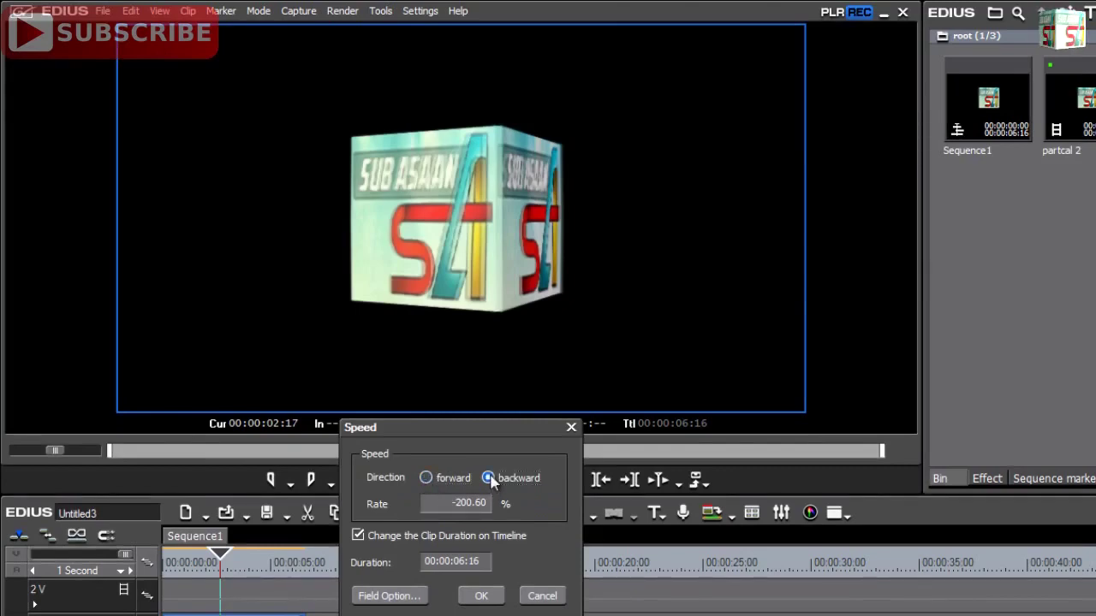
click(482, 596)
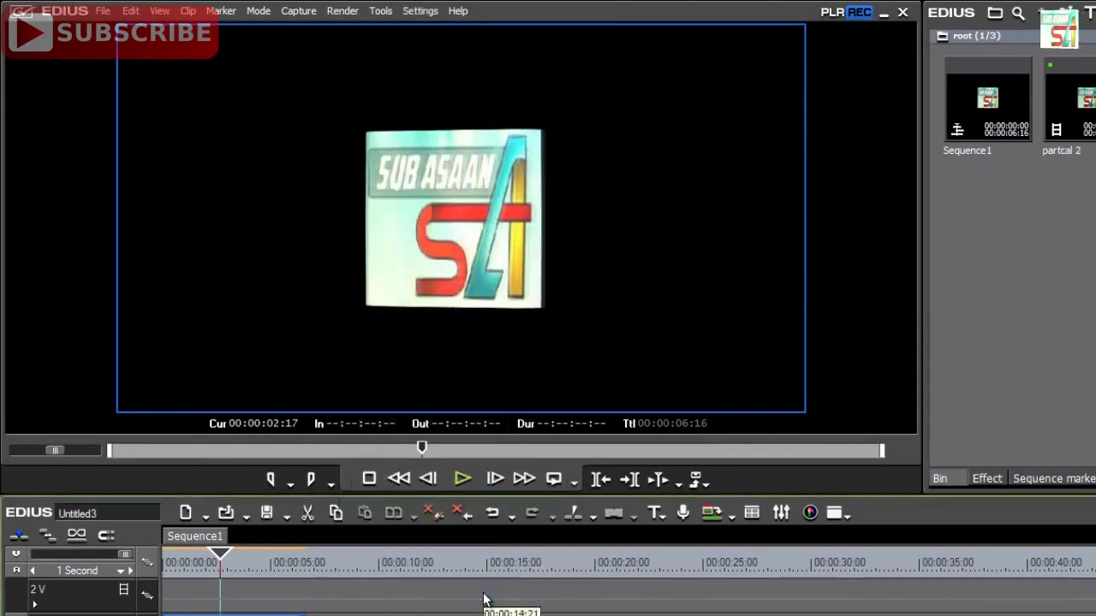
Preview the reversed clip from its beginning and return the playhead to the start of the sequence.
drag(221, 556, 165, 557)
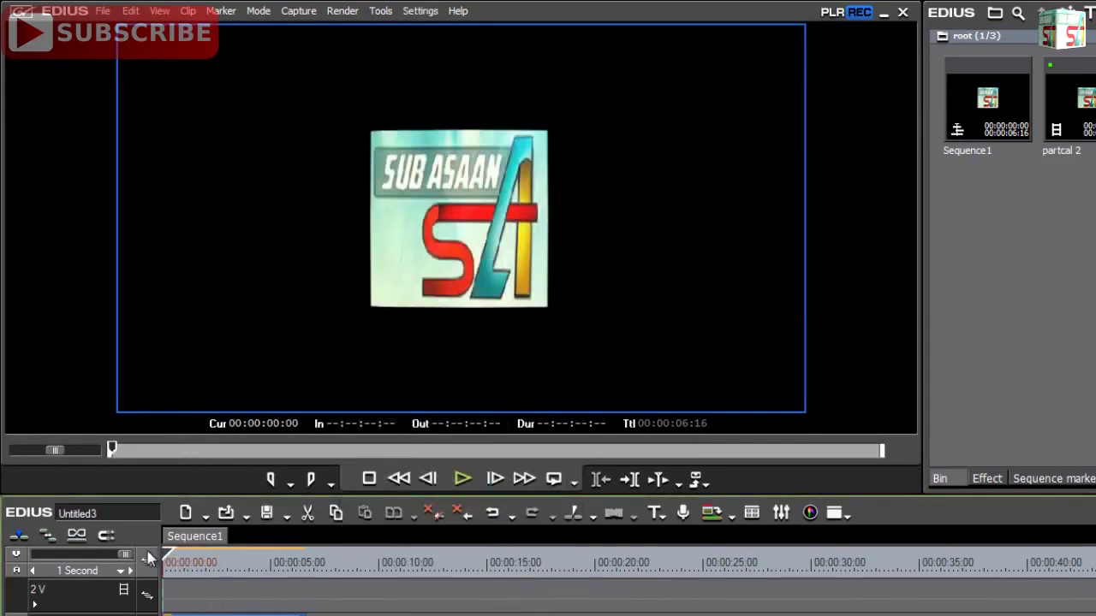
click(445, 482)
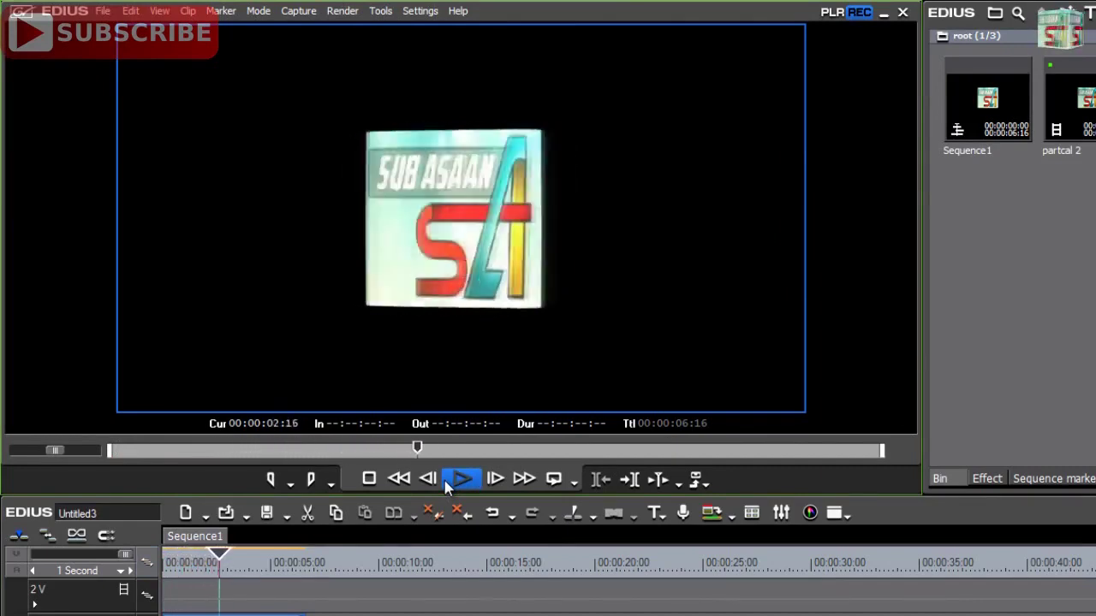
click(369, 478)
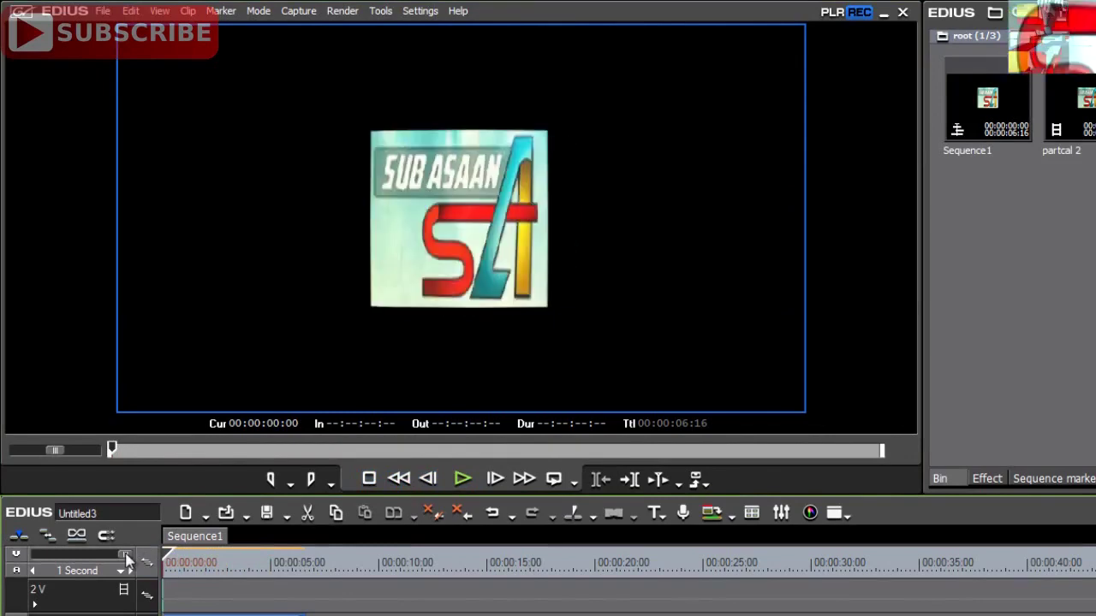
Examine the timeline clip's Time Remap settings, close them without changes and play the sequence briefly.
click(188, 11)
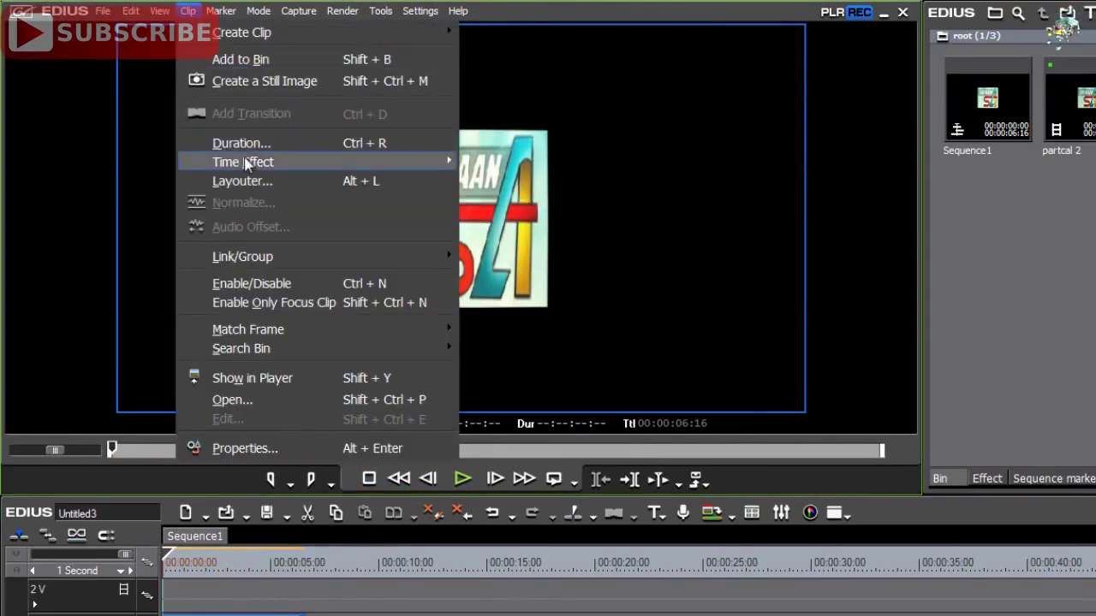
mouse_move(248, 163)
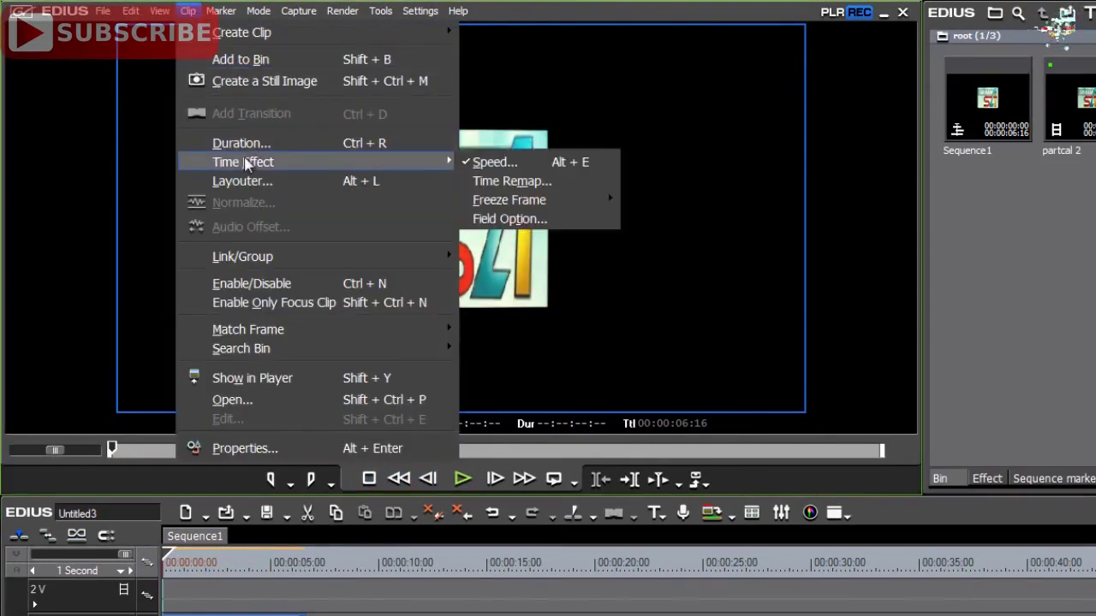
click(511, 181)
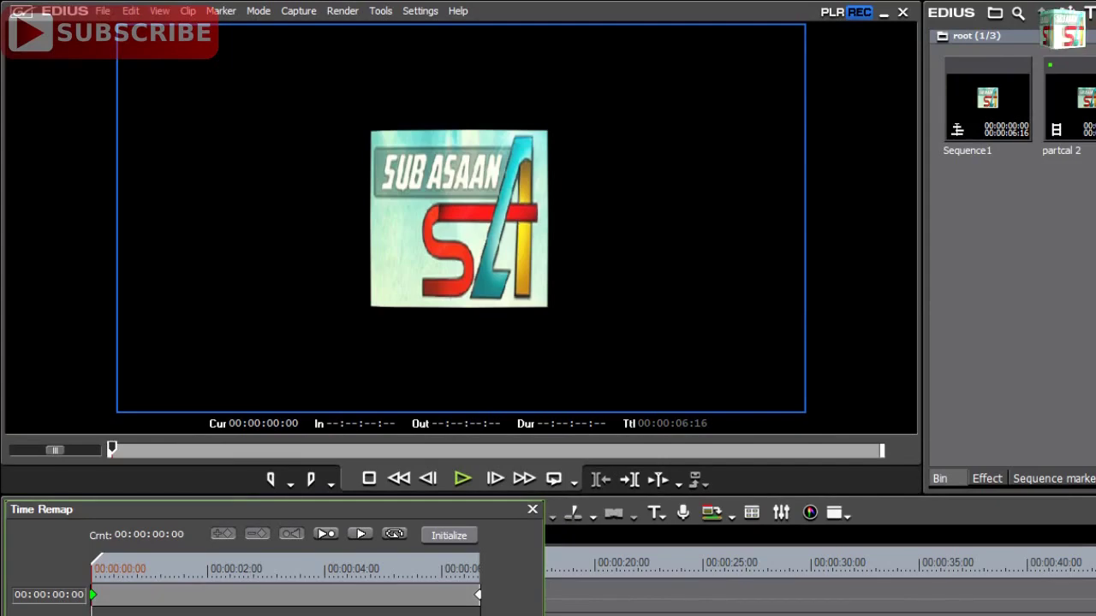
key(Escape)
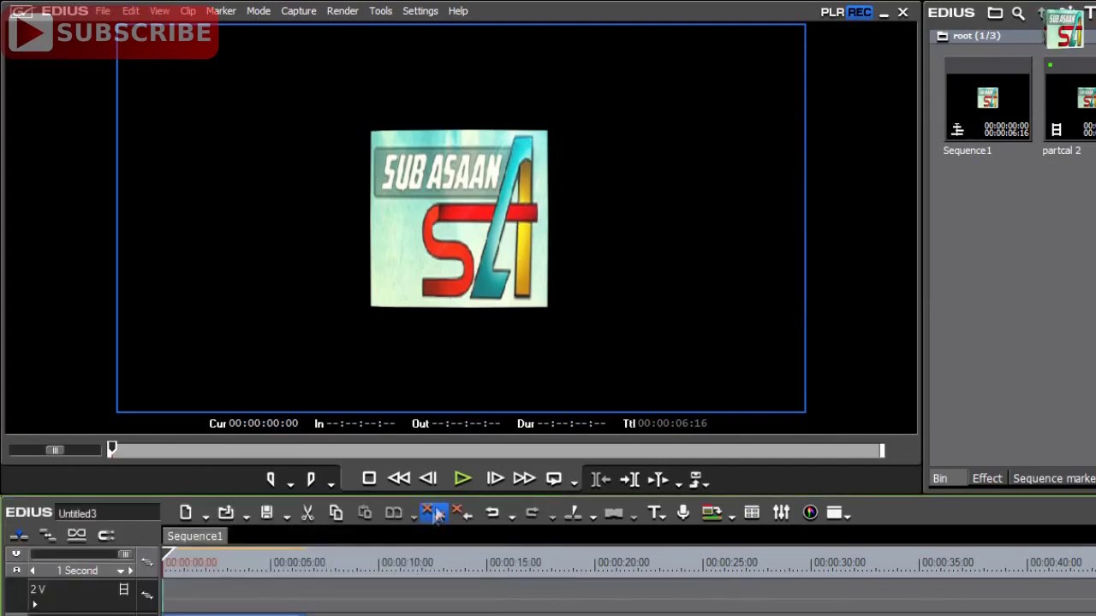
click(460, 479)
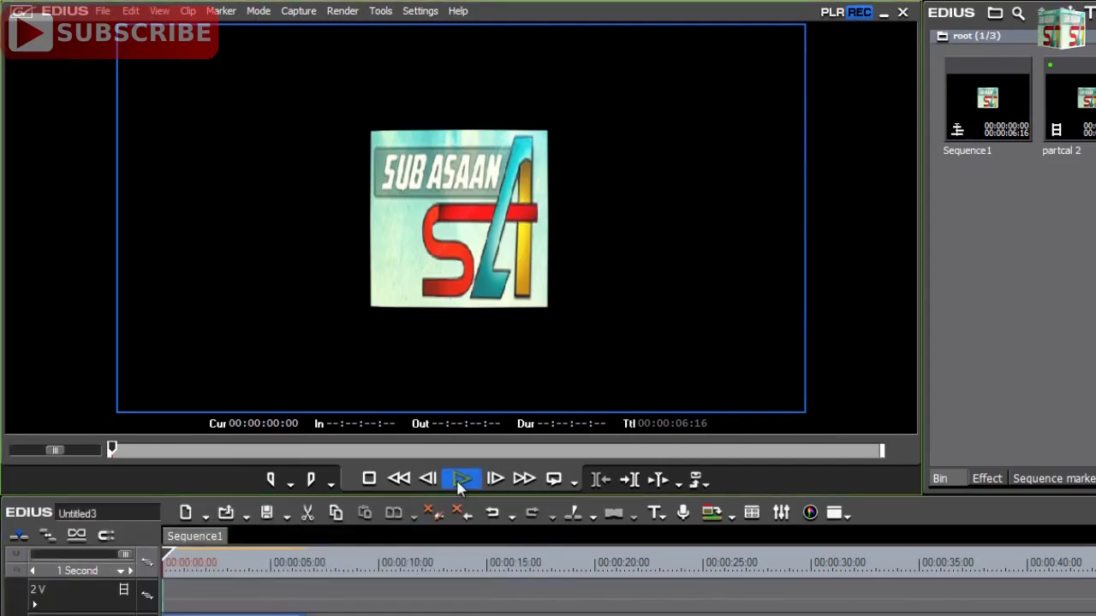
click(368, 479)
Enable Ignore pixel aspect for the timeline clip in the Layouter and apply the change.
click(187, 10)
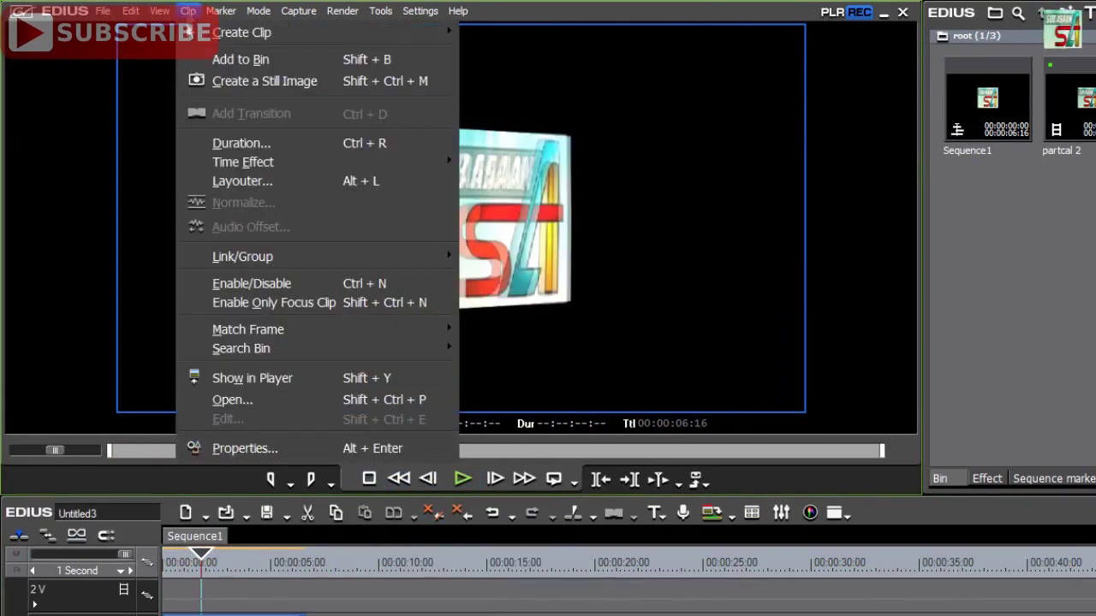
mouse_move(239, 167)
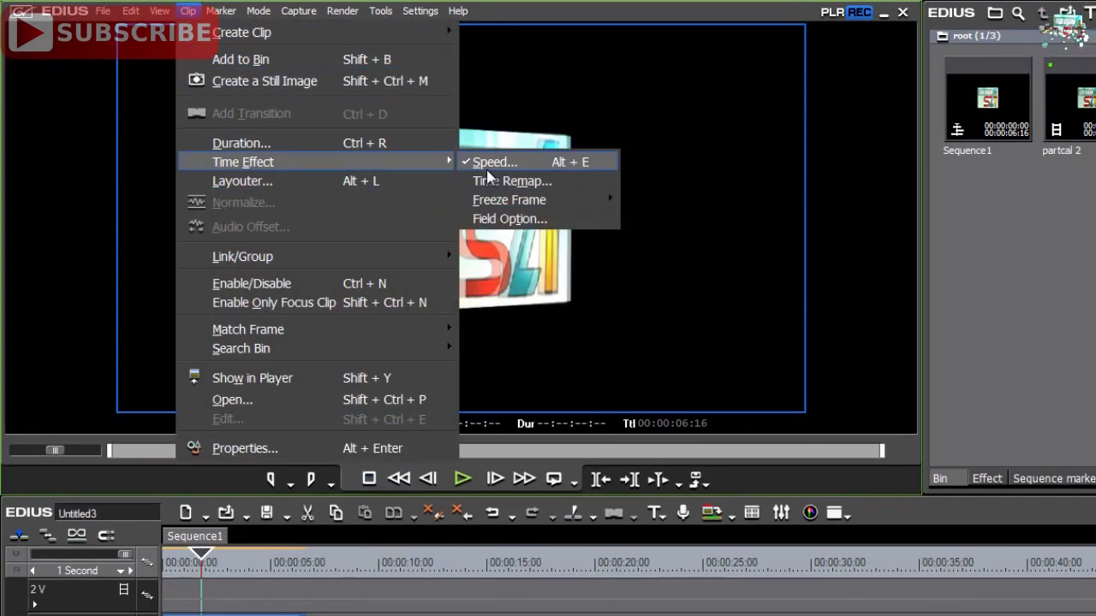
click(267, 185)
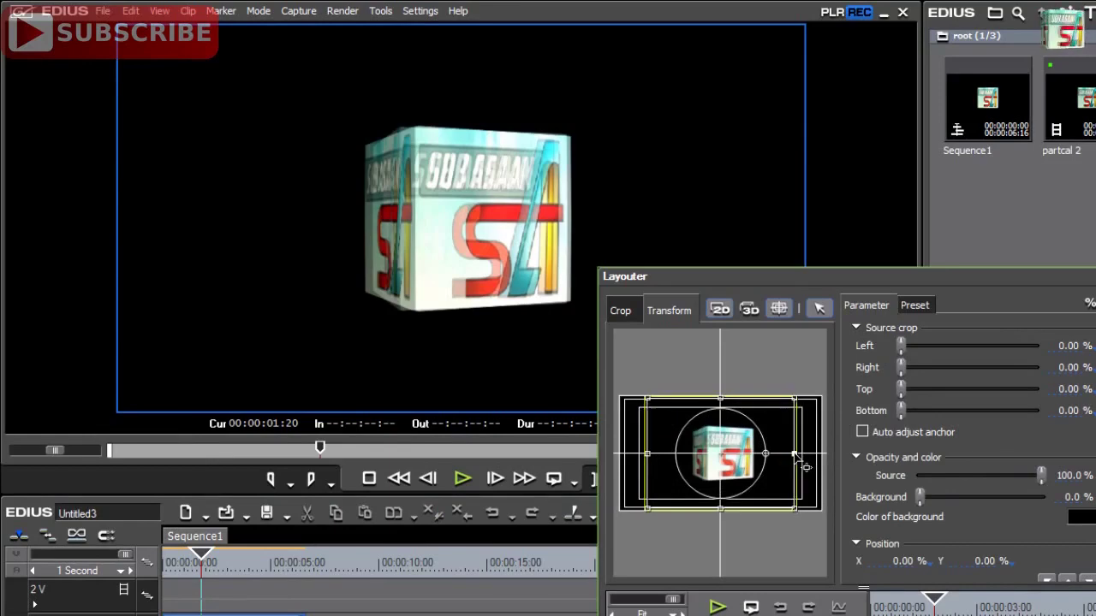
drag(902, 346, 862, 353)
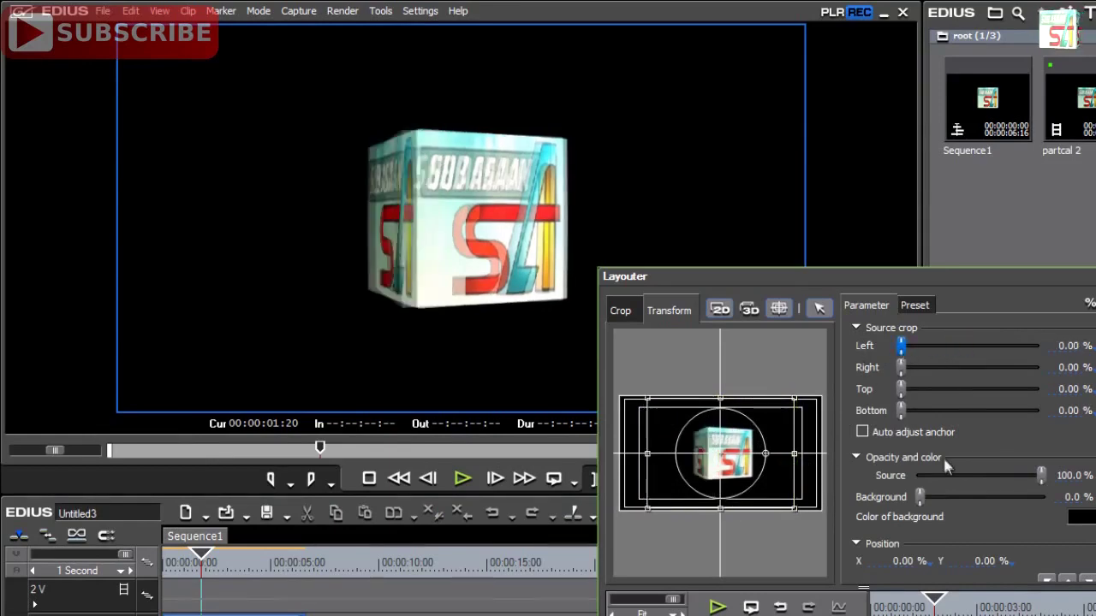
scroll(865, 520, down, 5)
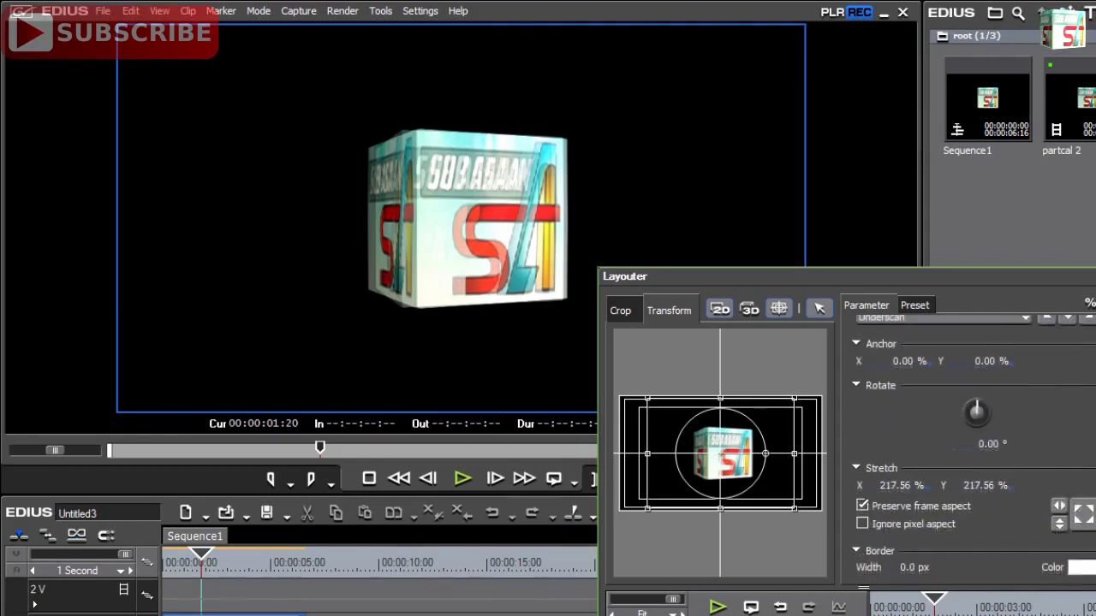
click(863, 523)
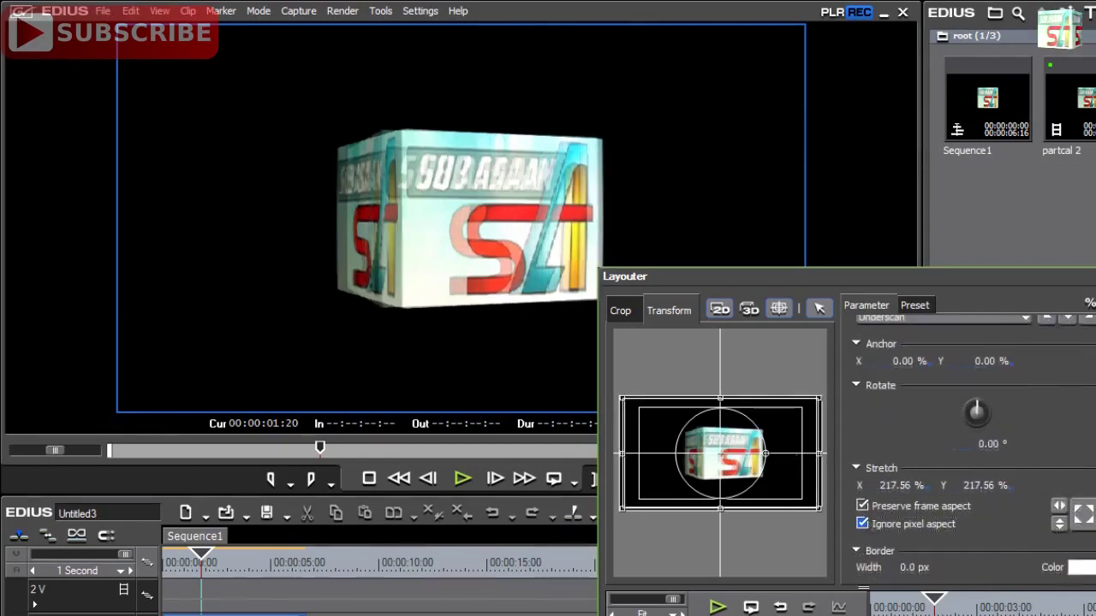
key(Return)
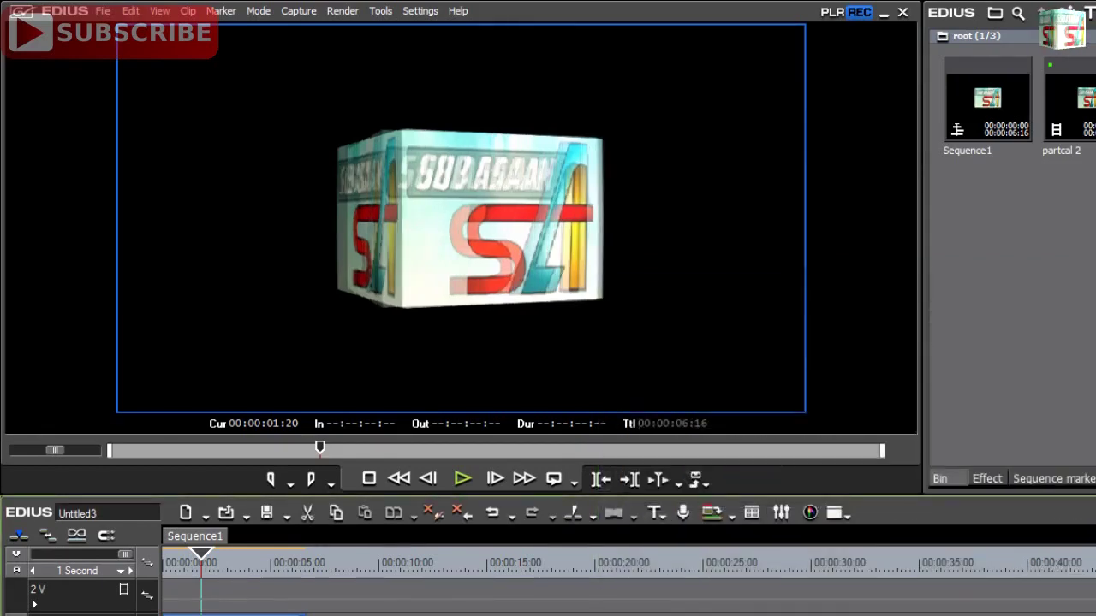
Show the timeline clip in the Player and move its position to the beginning of the clip.
key(alt+c)
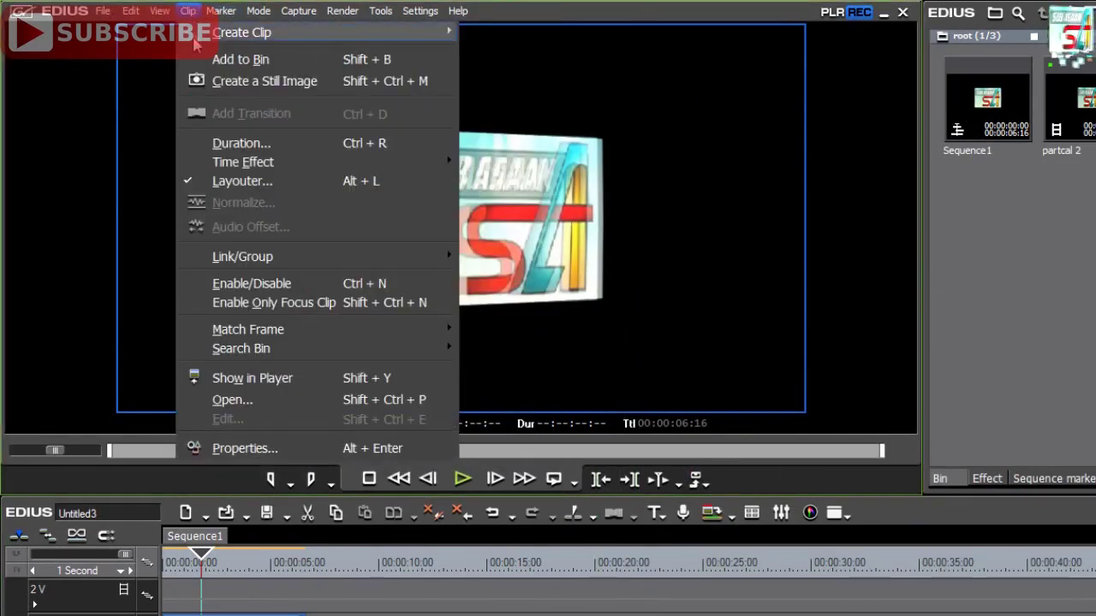
mouse_move(248, 352)
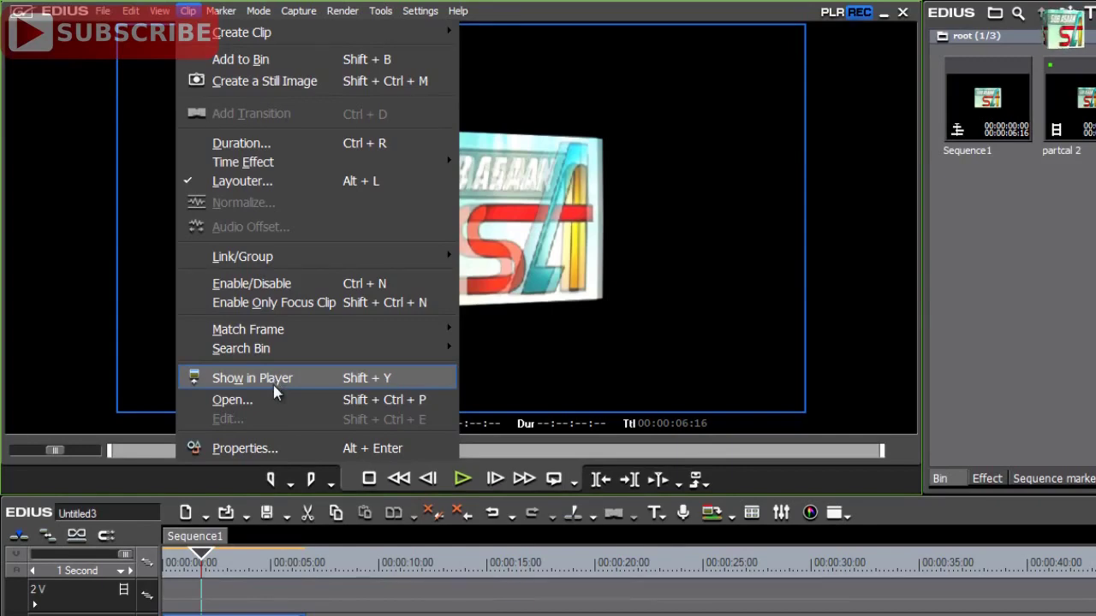
click(274, 387)
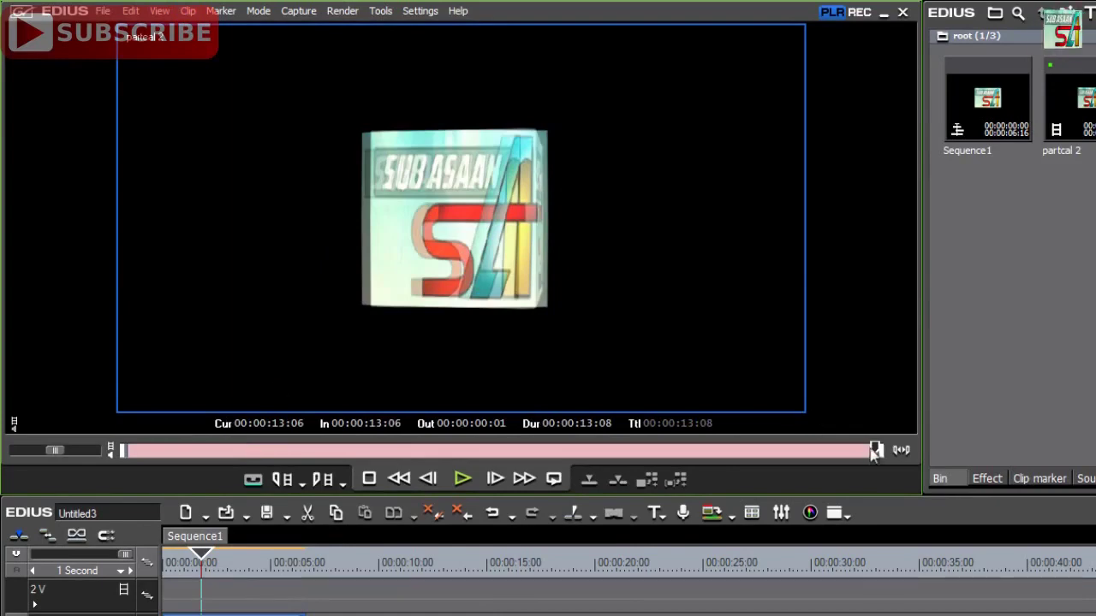
drag(875, 450, 103, 442)
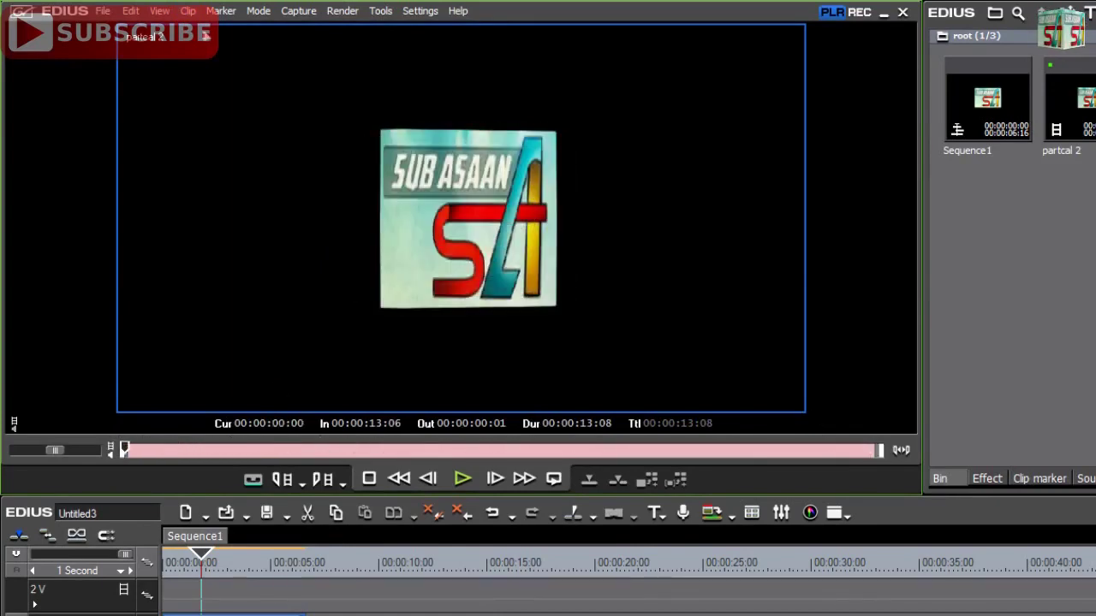
Examine the file information in the clip's properties and close them without changes.
click(190, 11)
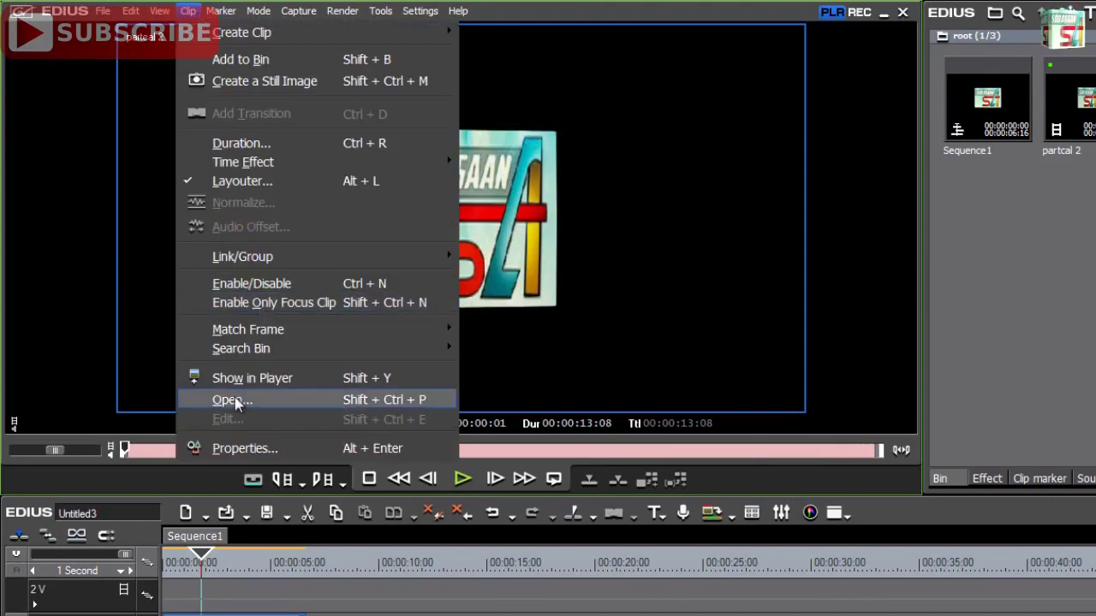
click(244, 448)
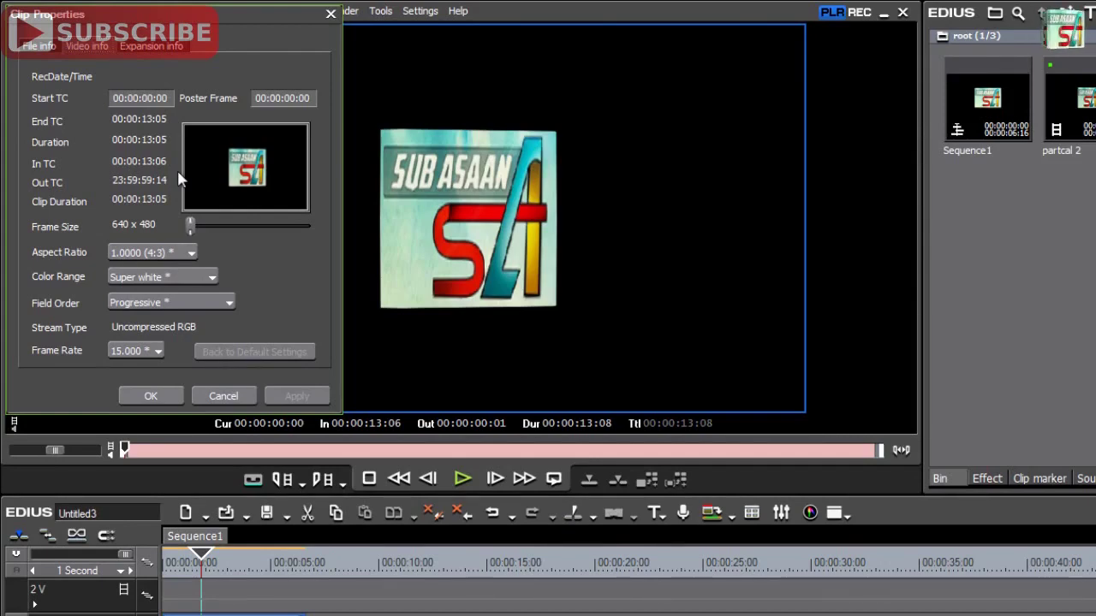
click(165, 394)
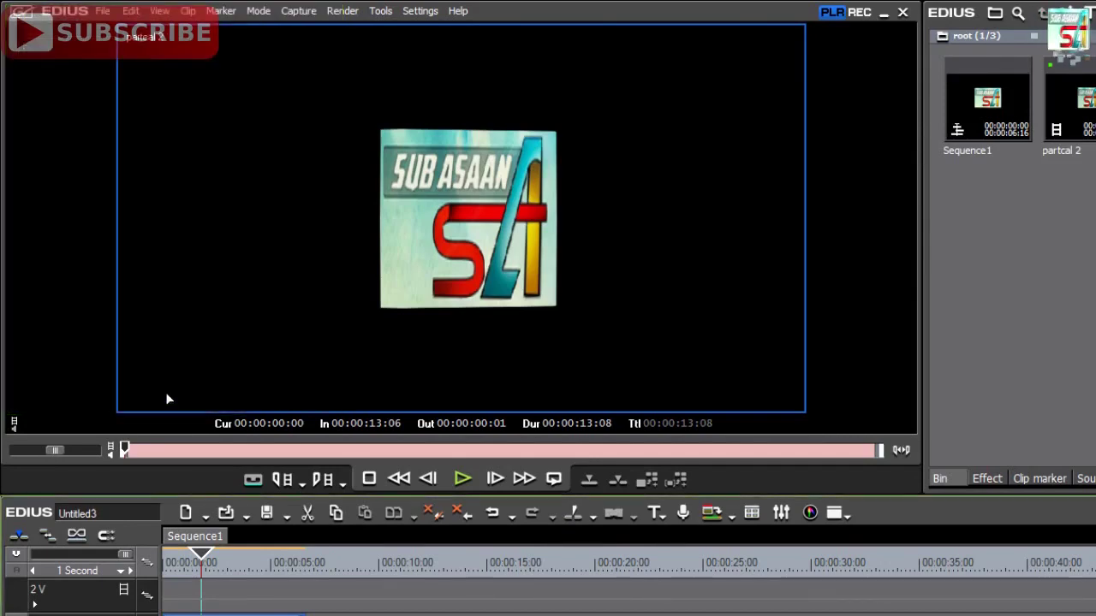
Set the sequence's In point at 00:00:00:00 and its Out point at the end of the partcal 2 clip, 00:00:06:16.
click(191, 13)
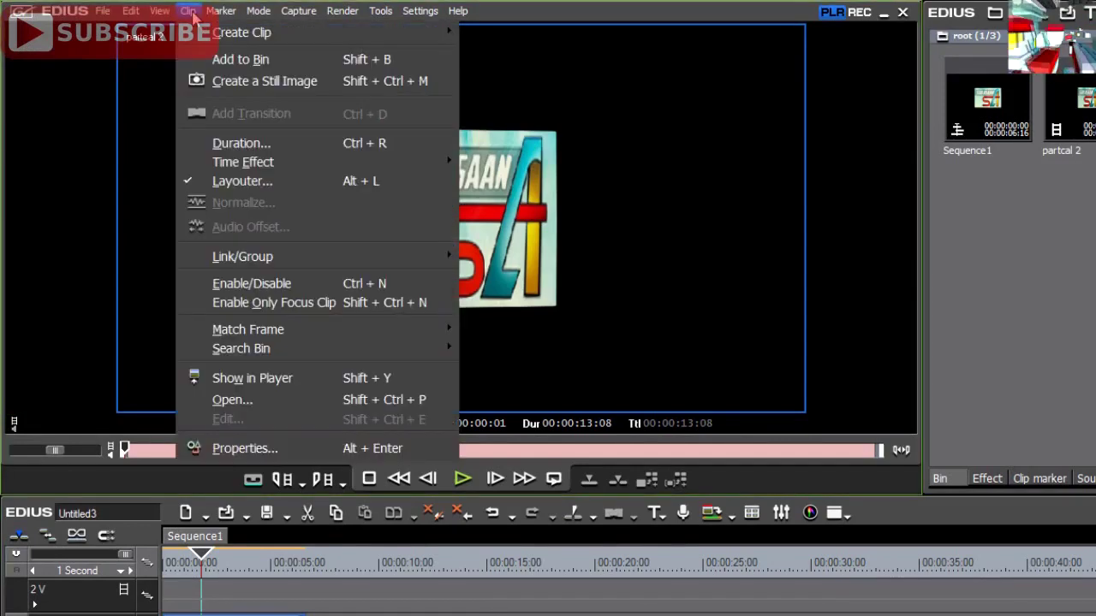
mouse_move(220, 13)
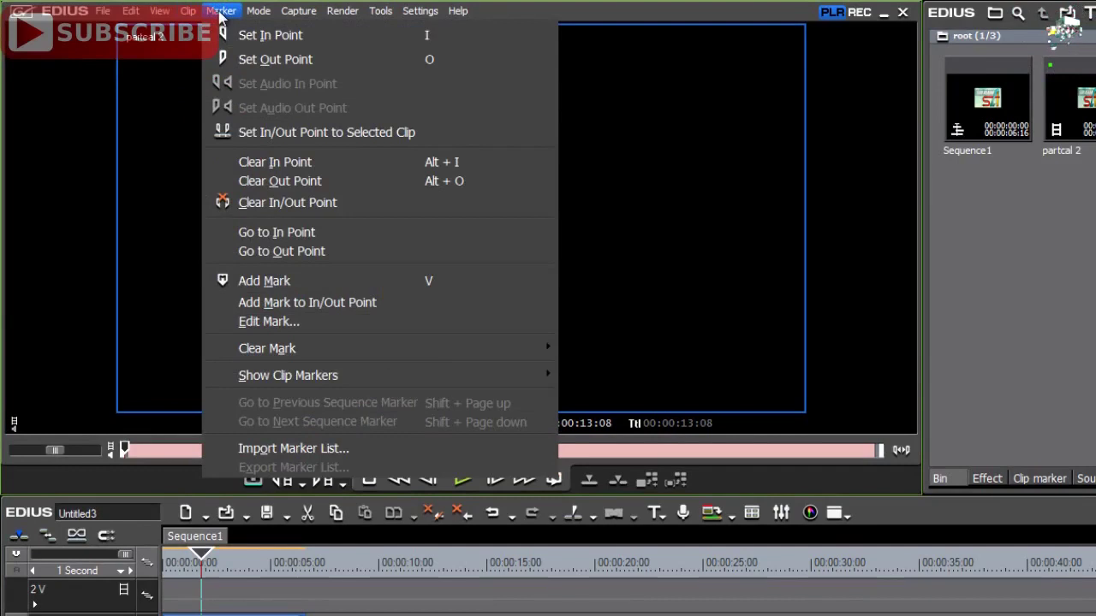
click(282, 38)
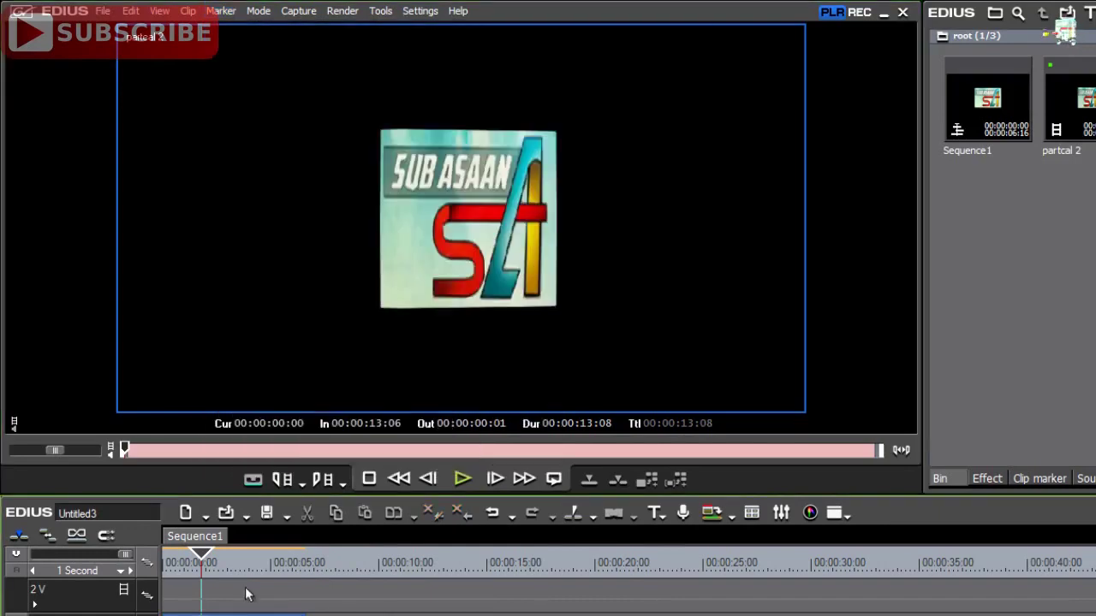
click(165, 563)
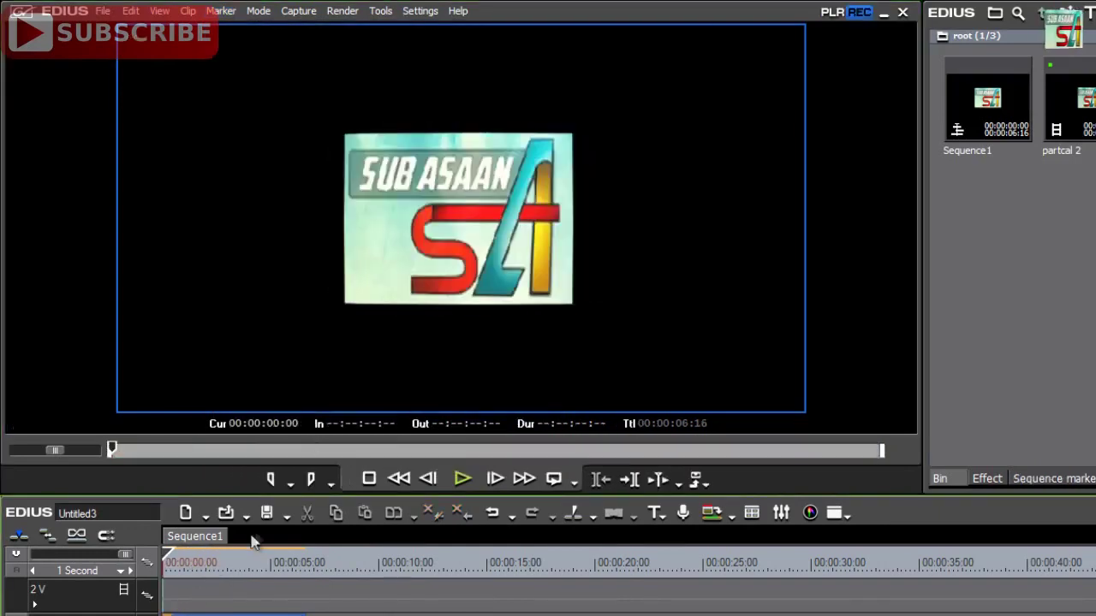
click(271, 481)
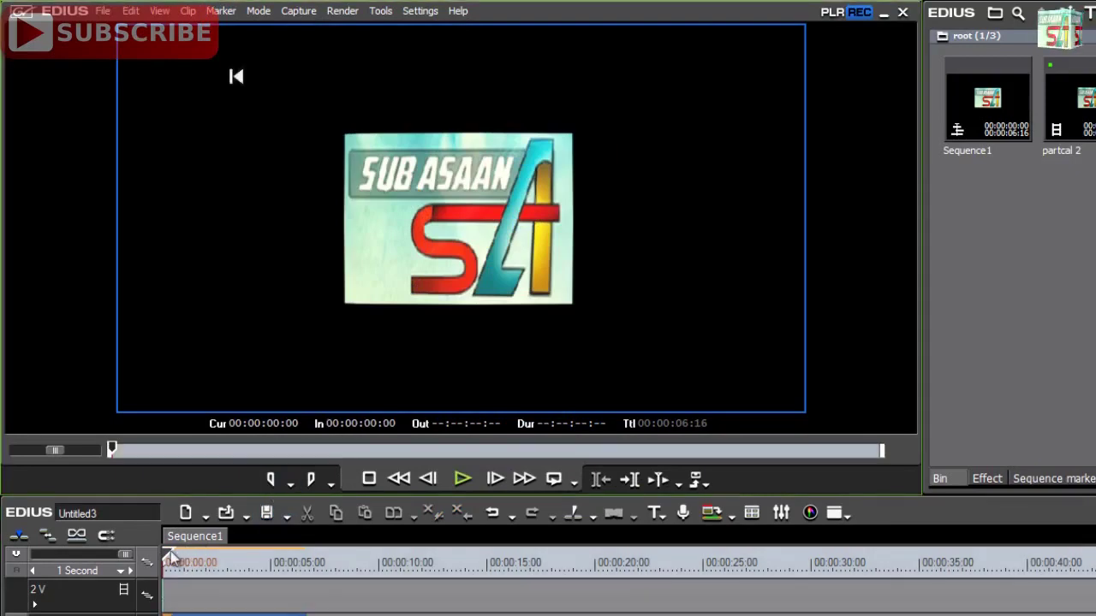
drag(171, 559, 297, 549)
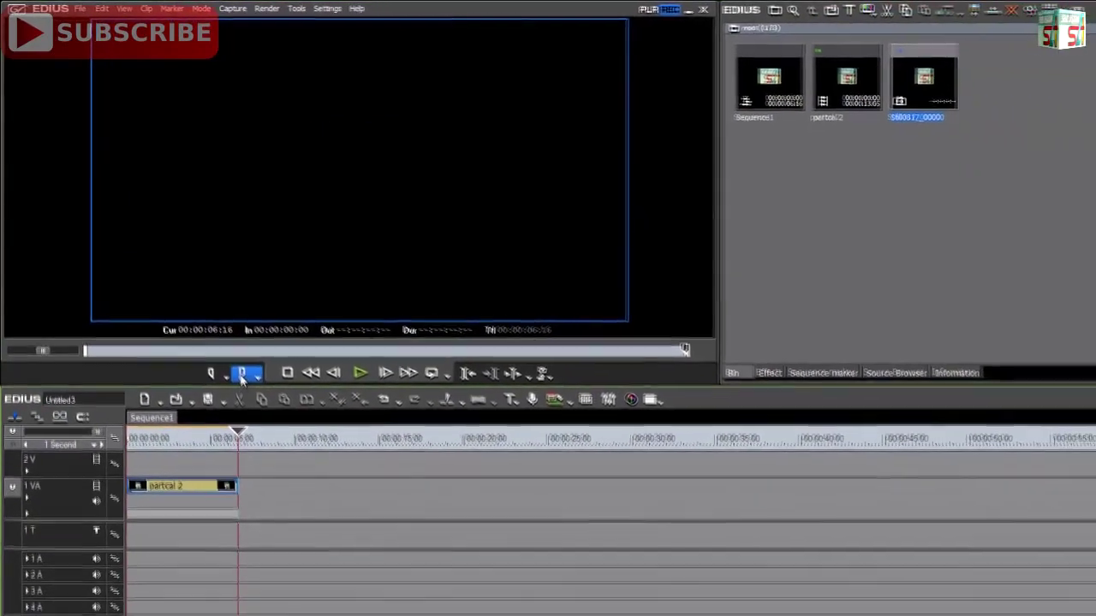
click(243, 377)
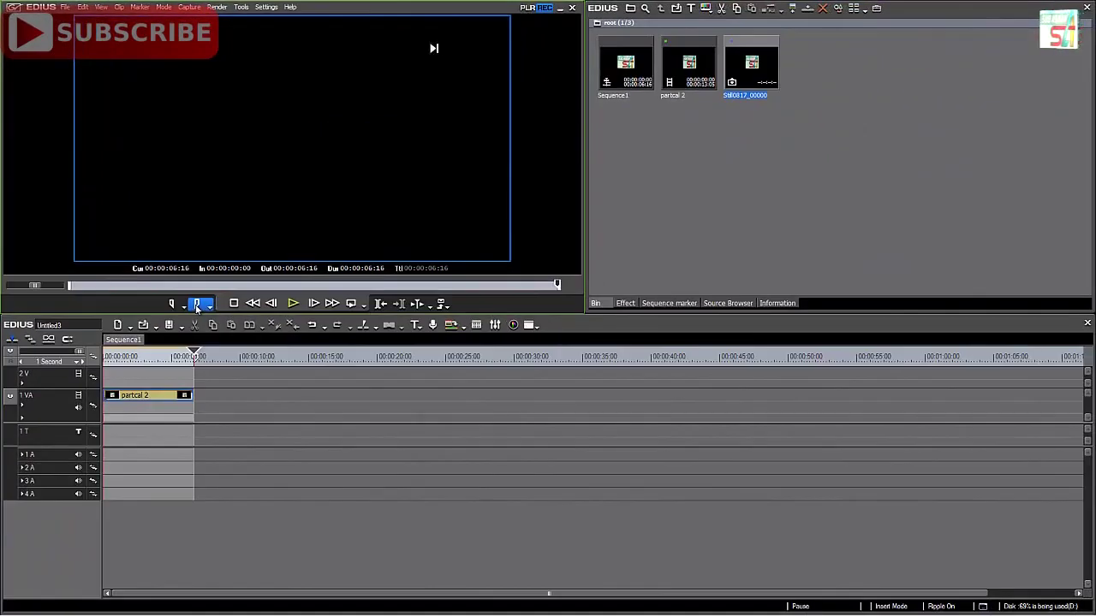
Return the playhead to the start of the sequence and clear its In and Out points.
drag(195, 356, 90, 358)
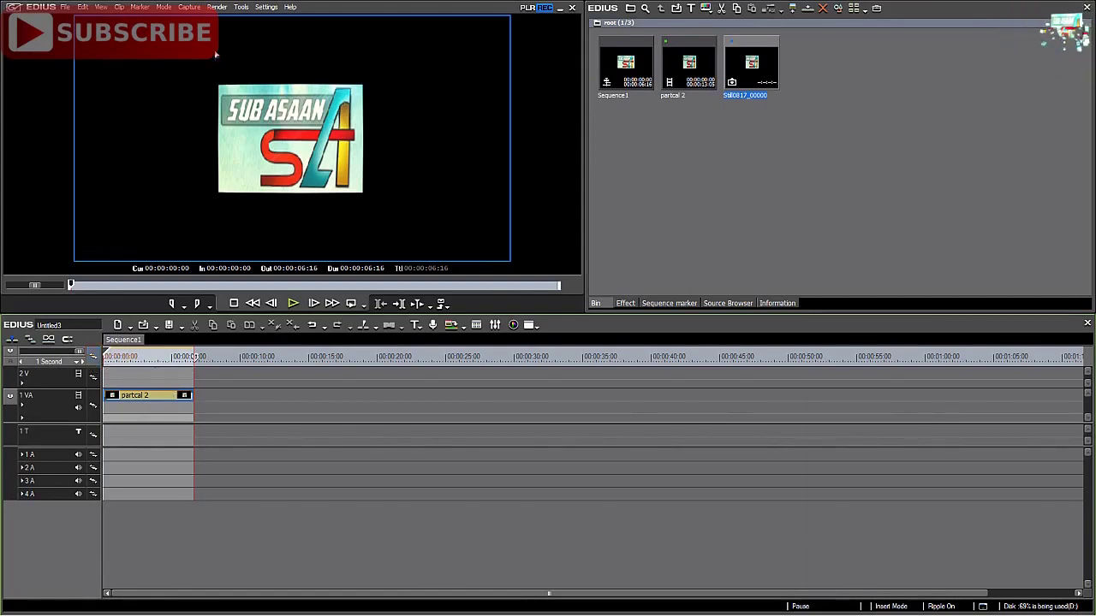
click(139, 7)
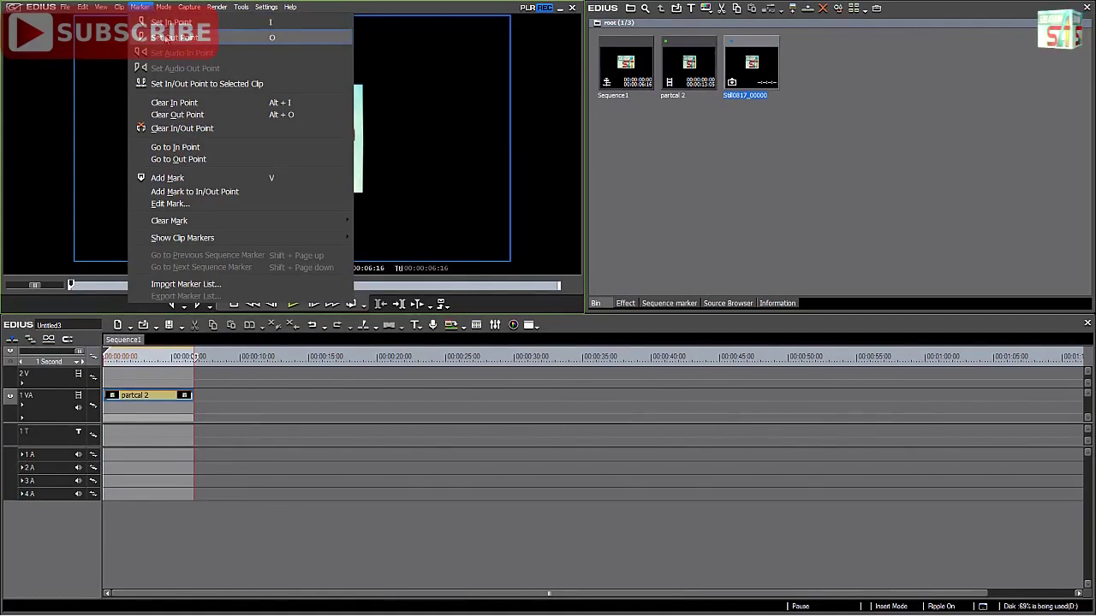
click(183, 87)
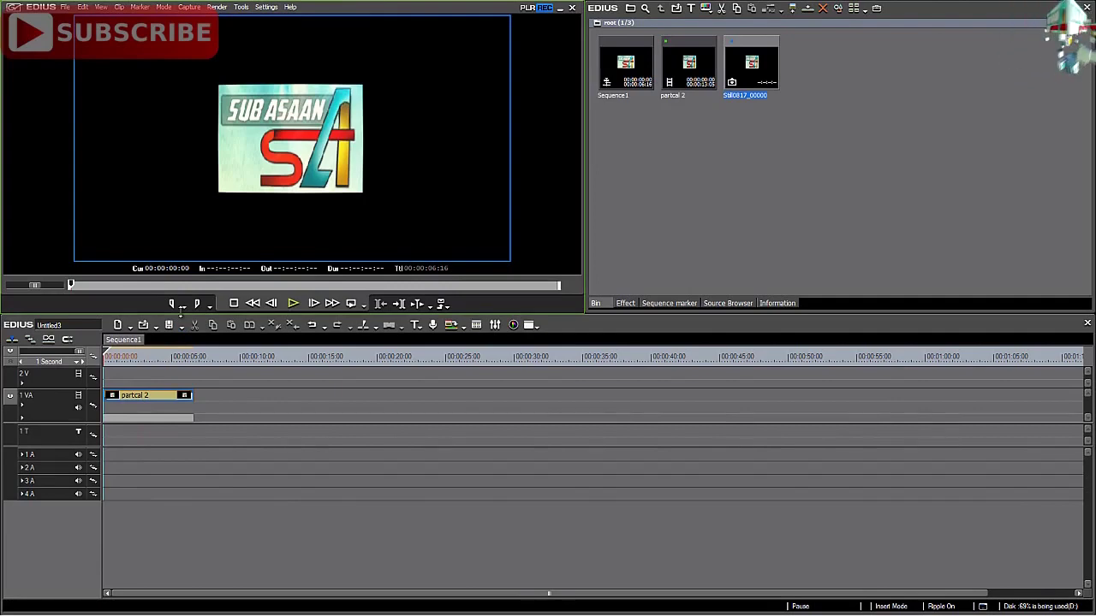
Mark the full length of the partcal 2 clip again with an In point at 00:00:00:00 and an Out point at 00:00:06:16.
click(139, 7)
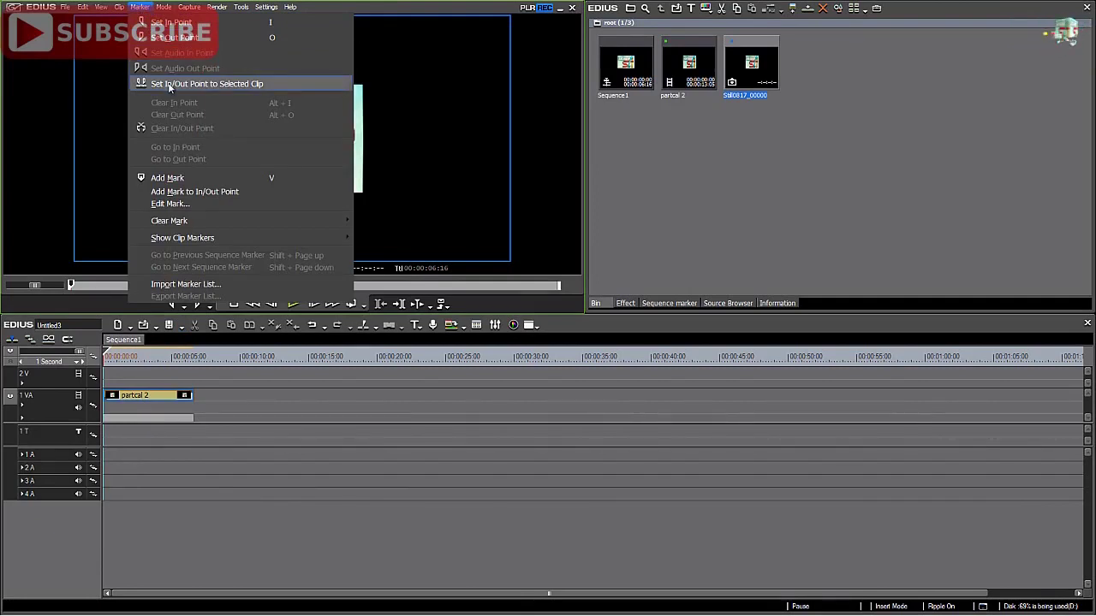
click(171, 23)
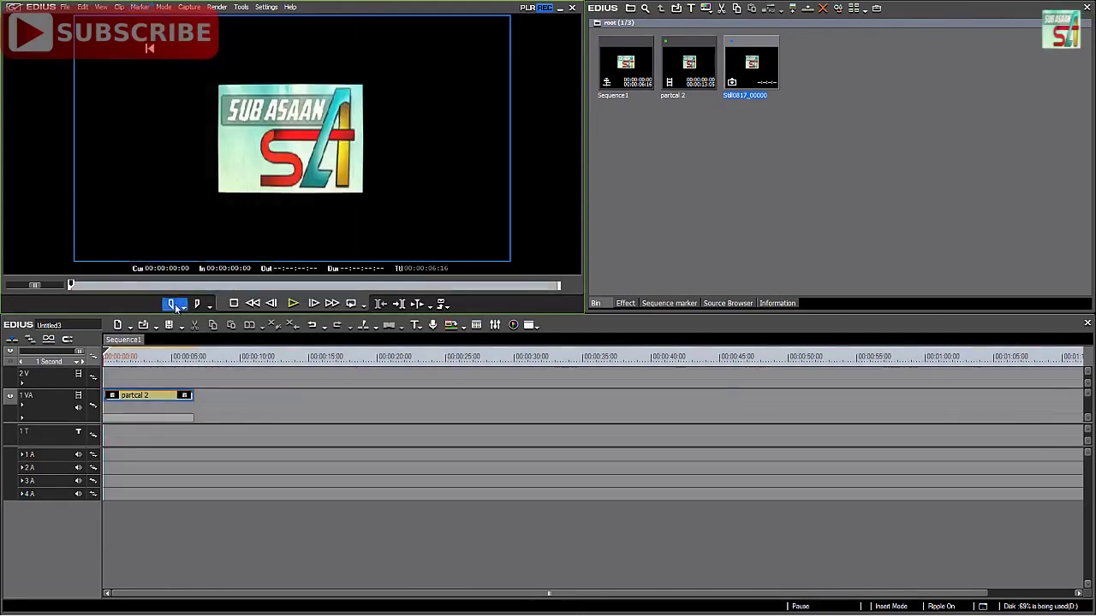
click(194, 354)
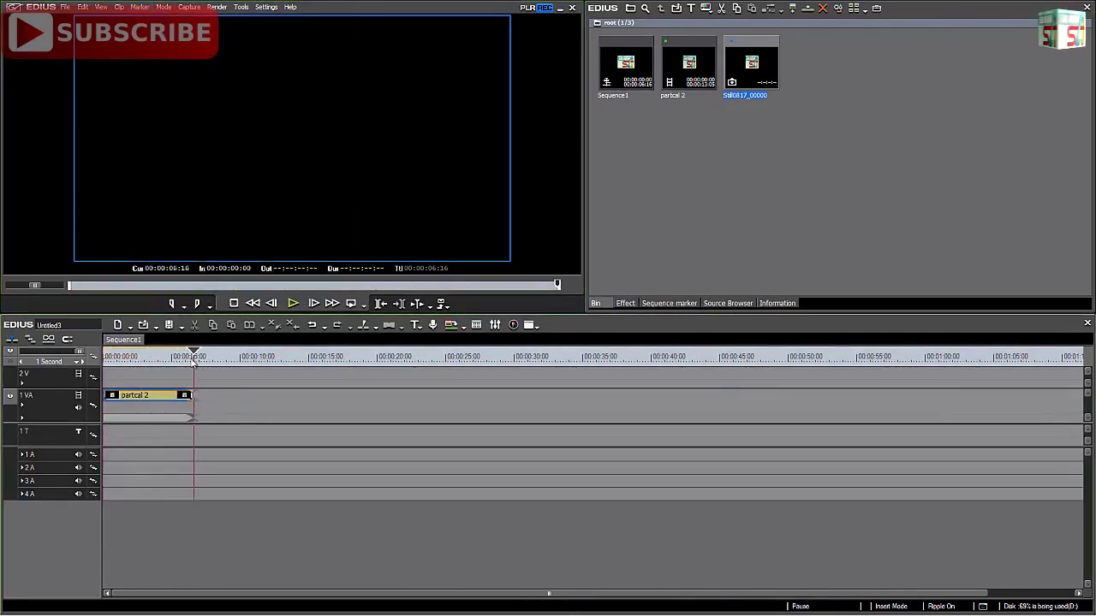
click(196, 303)
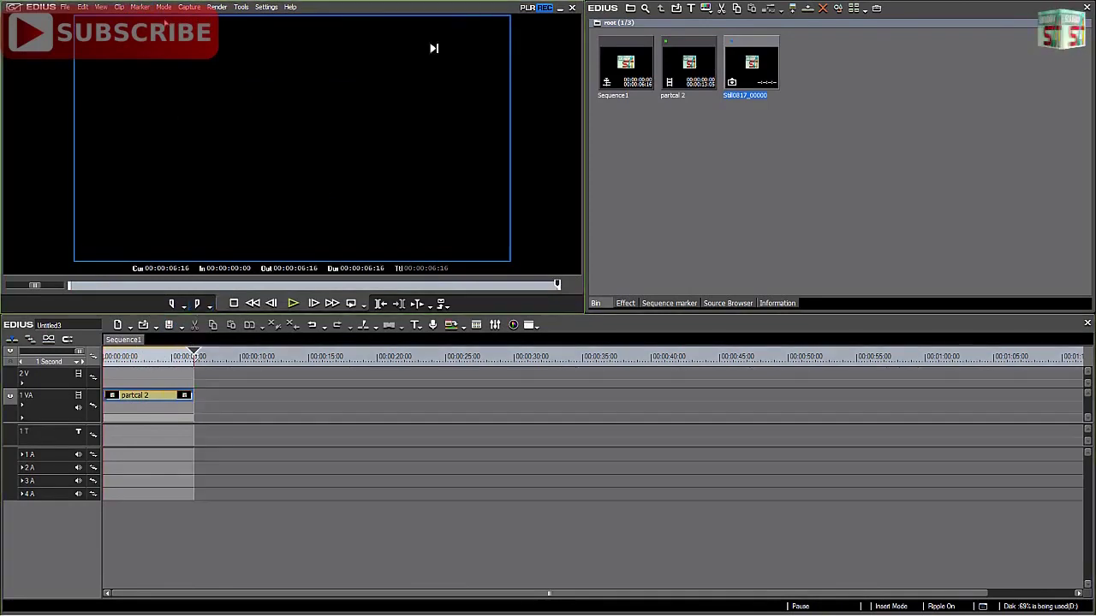
Remove the In and Out points around the partcal 2 clip and move the playhead back to 00:00:00:00.
click(140, 6)
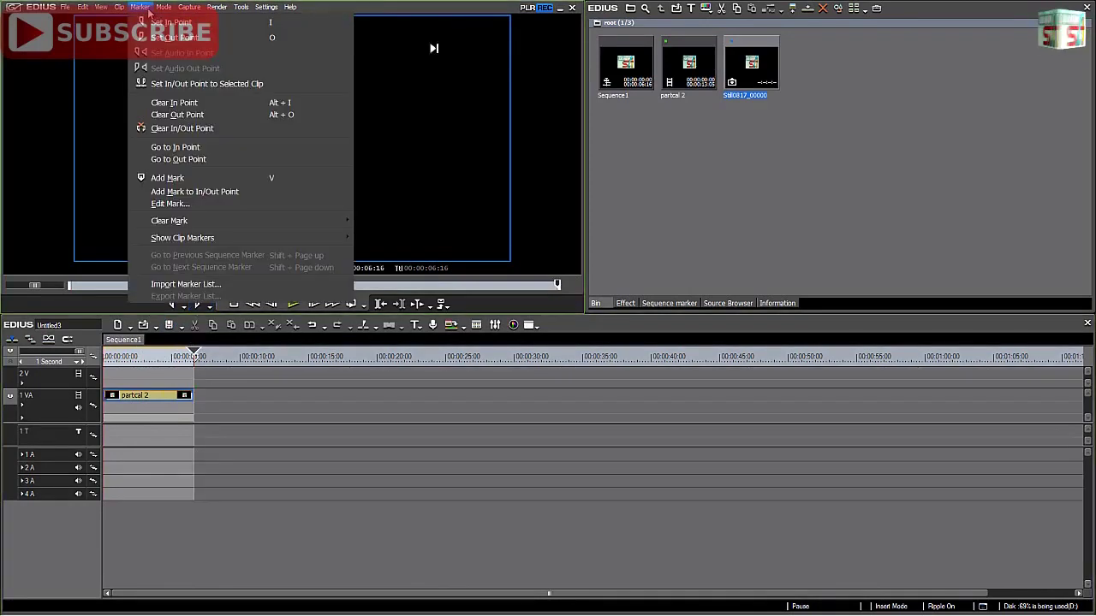
click(175, 83)
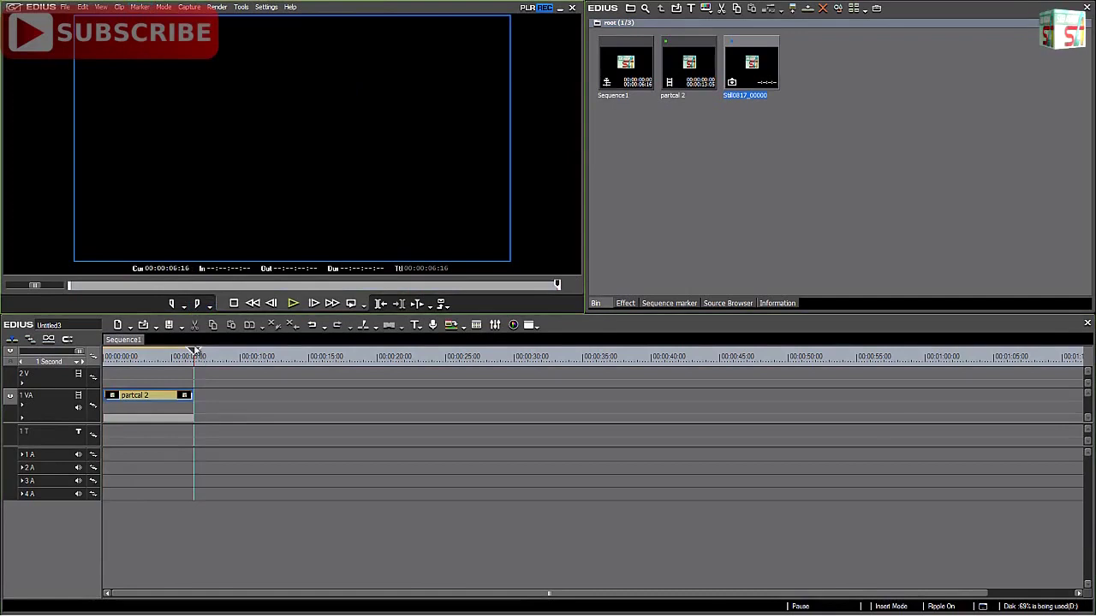
drag(196, 352, 53, 362)
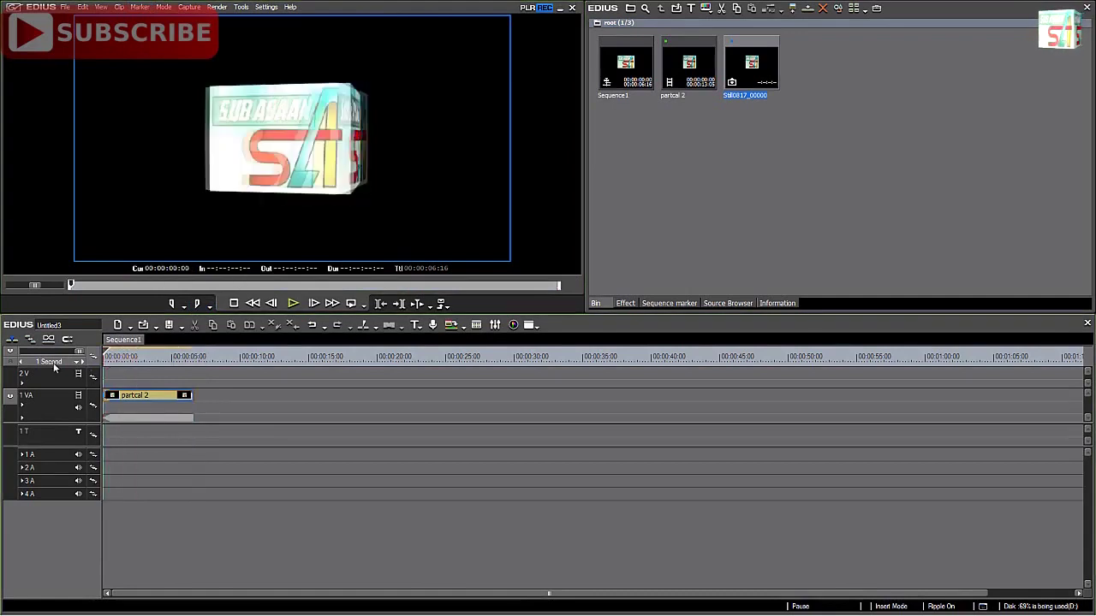
Add a sequence marker at about 00:00:02:09 above the partcal 2 clip and return the playhead to the start.
click(143, 8)
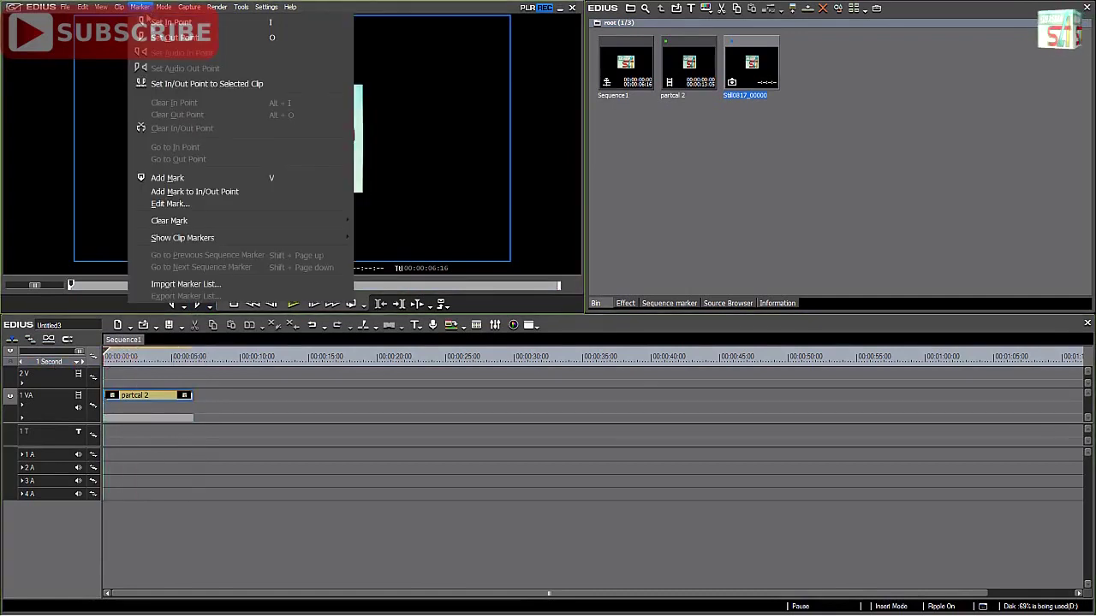
click(168, 178)
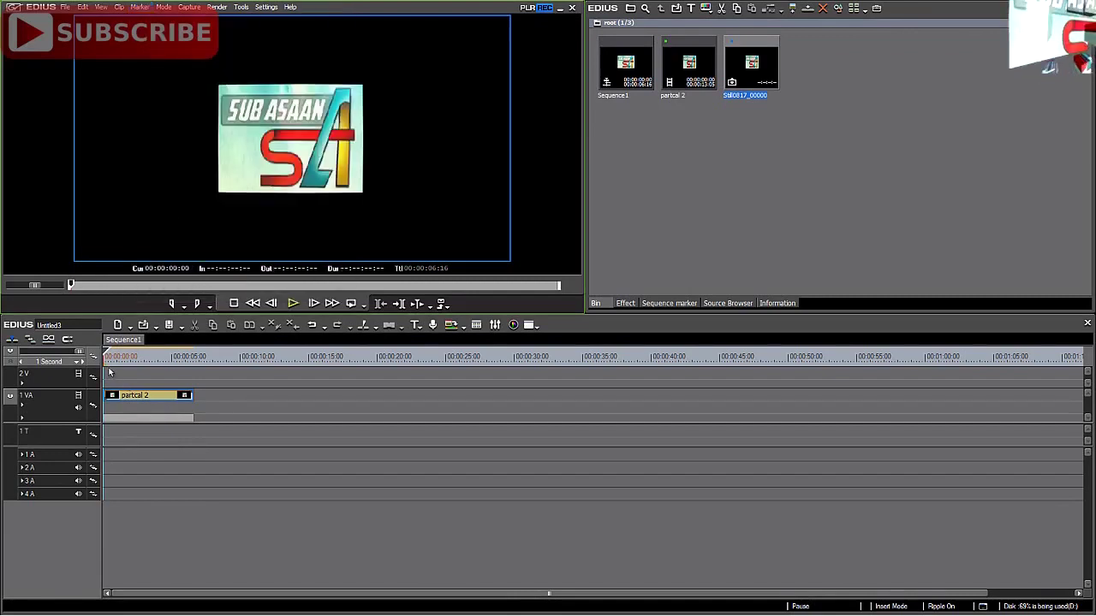
drag(107, 368, 137, 370)
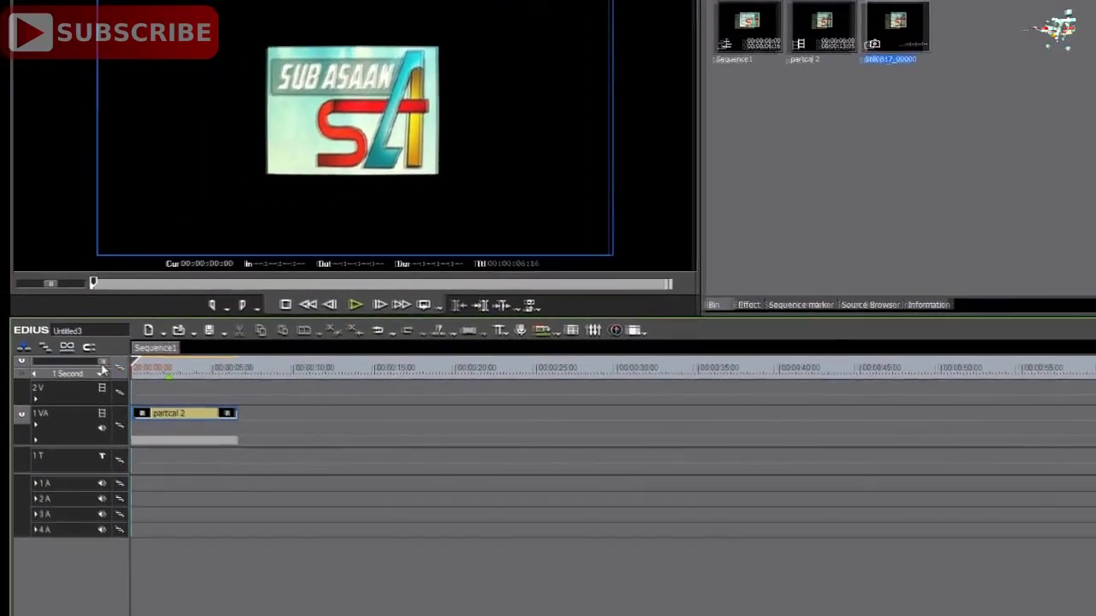
drag(79, 352, 51, 353)
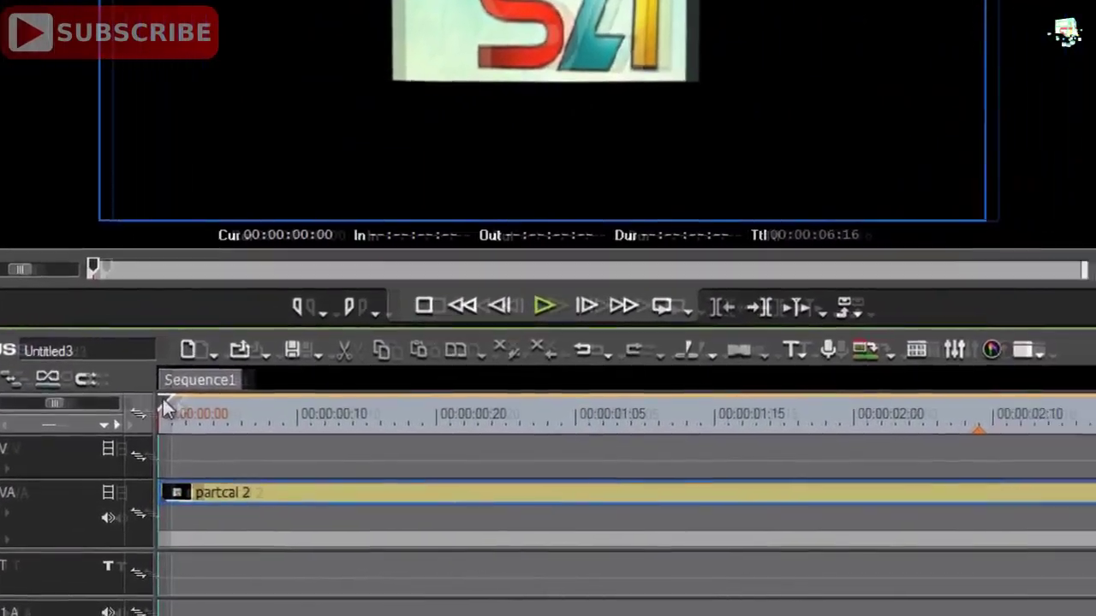
Move the playhead to the sequence marker at 00:00:02:09 and remove that marker by toggling Add Mark.
drag(245, 402, 902, 440)
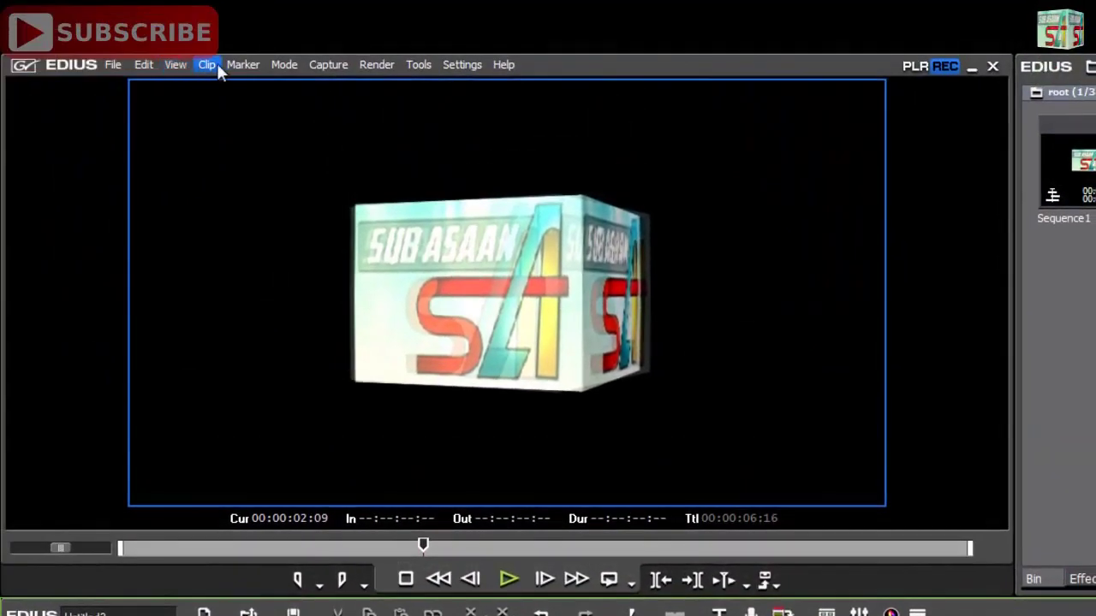
click(246, 65)
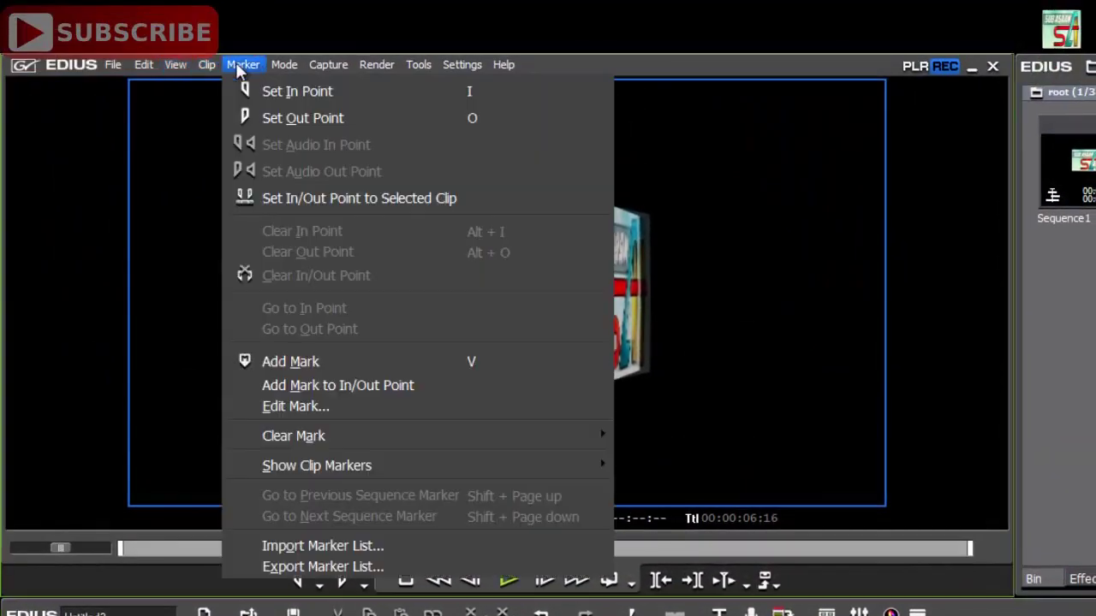
click(294, 363)
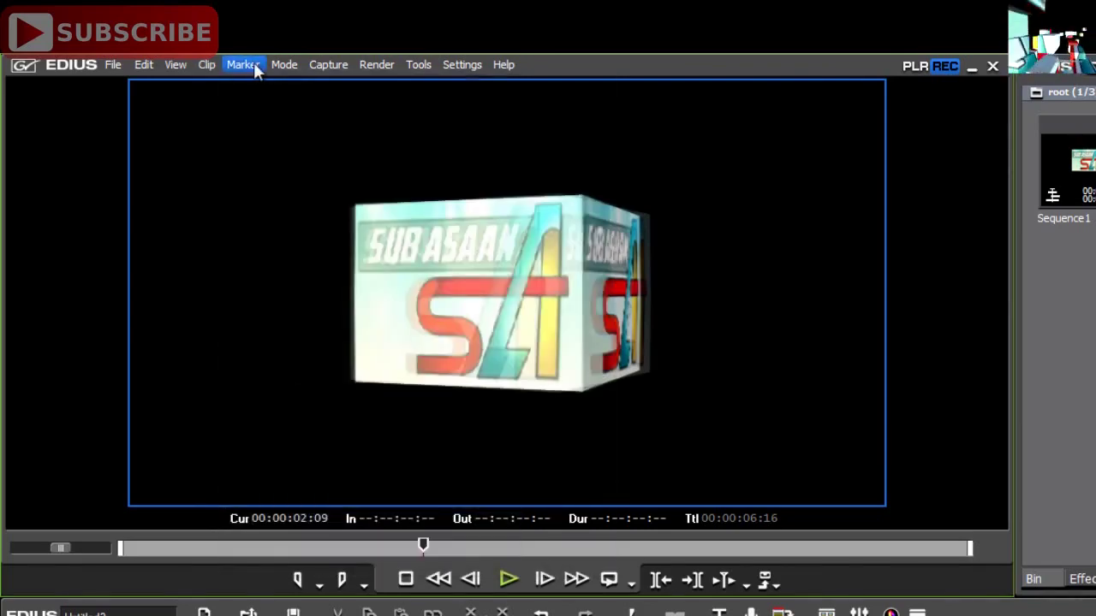
click(250, 64)
click(314, 363)
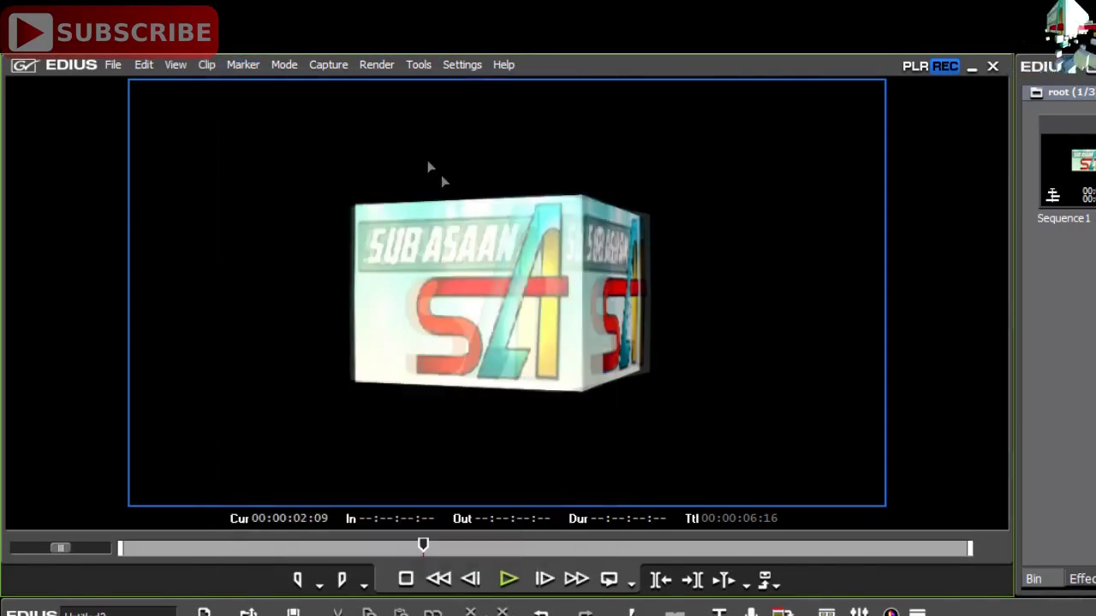
Play the sequence from its start in Multicam Mode, stop at 00:00:01:13 and return to the normal single view.
click(287, 67)
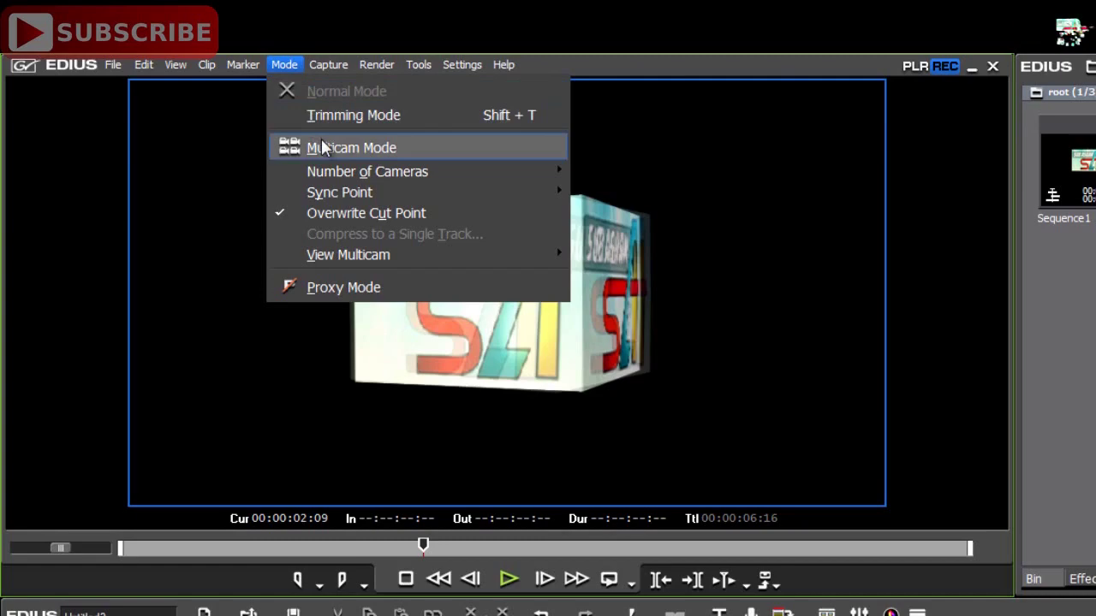
mouse_move(337, 193)
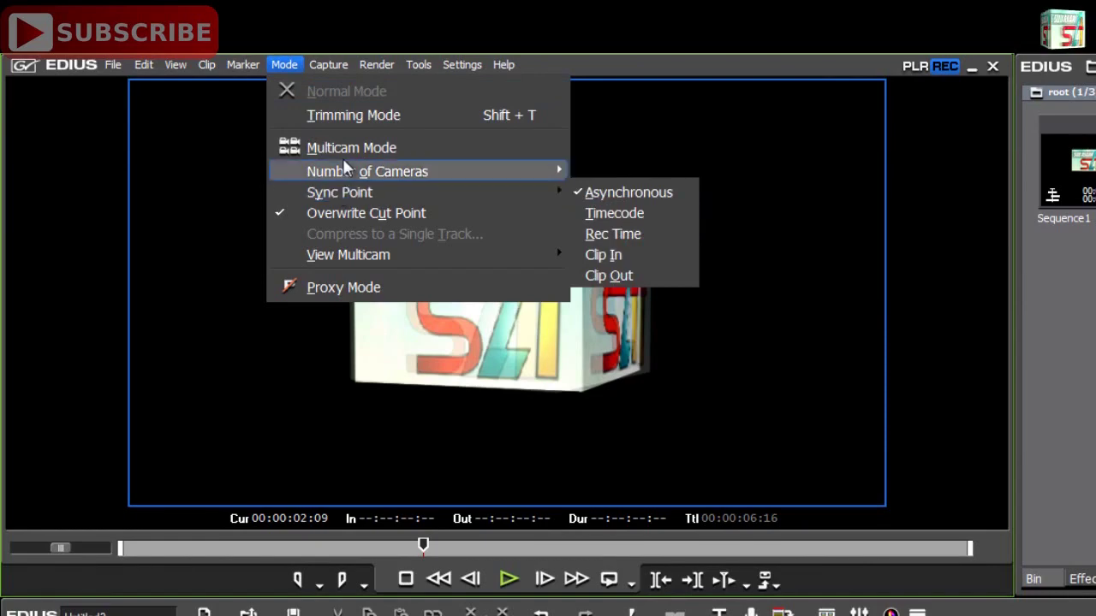
click(346, 146)
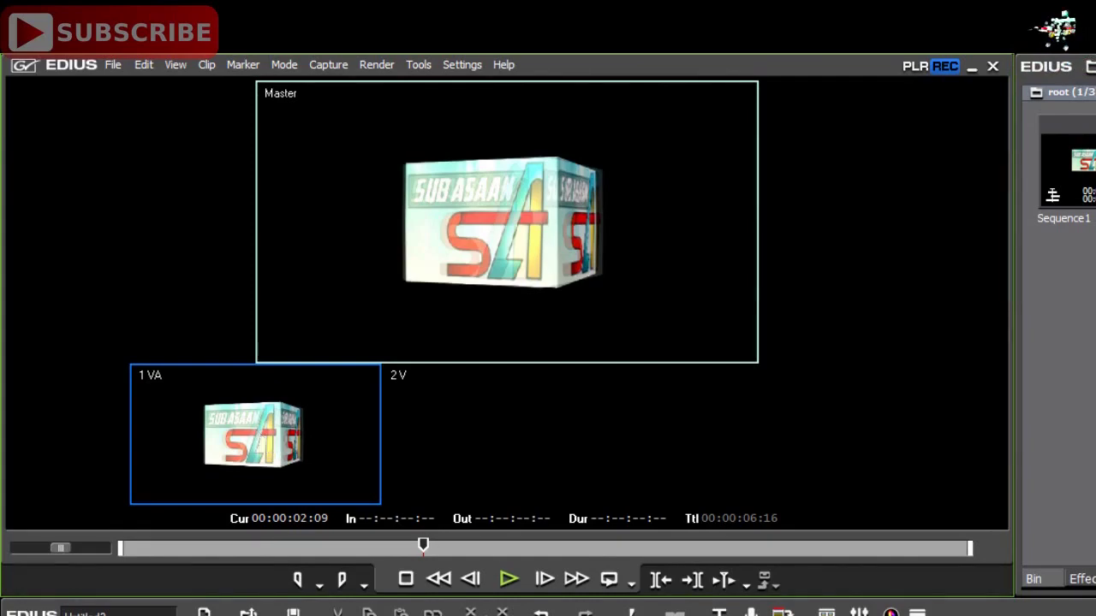
drag(418, 545, 123, 547)
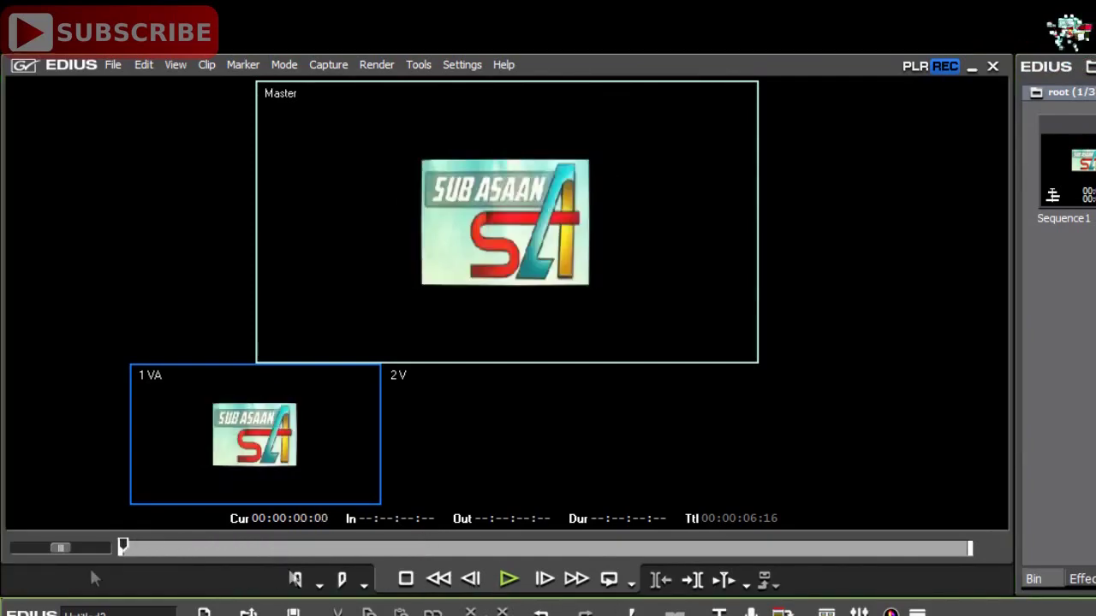
click(505, 580)
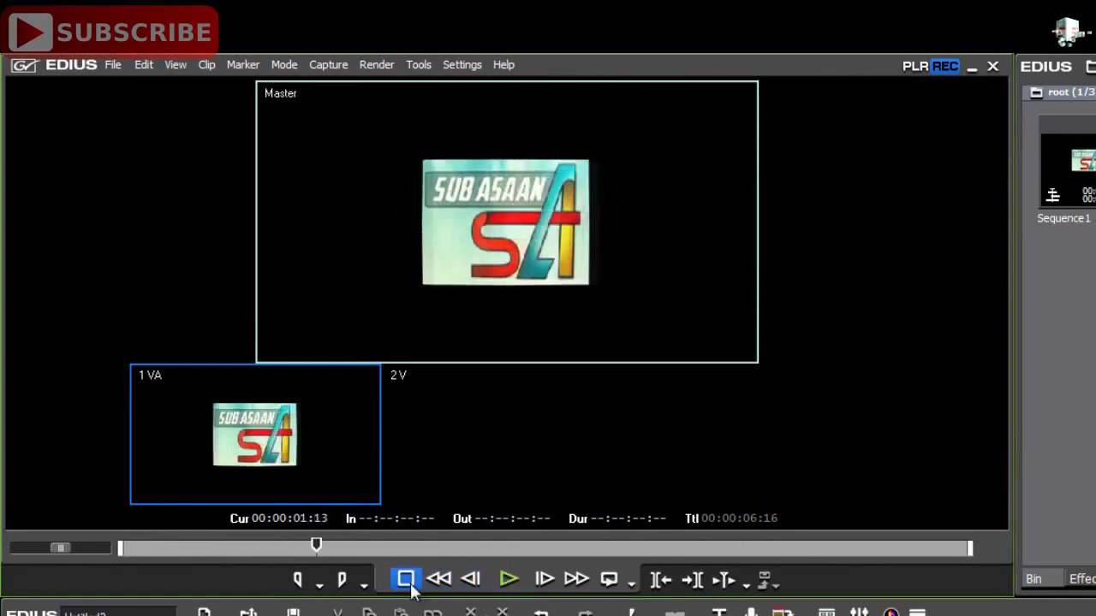
click(285, 65)
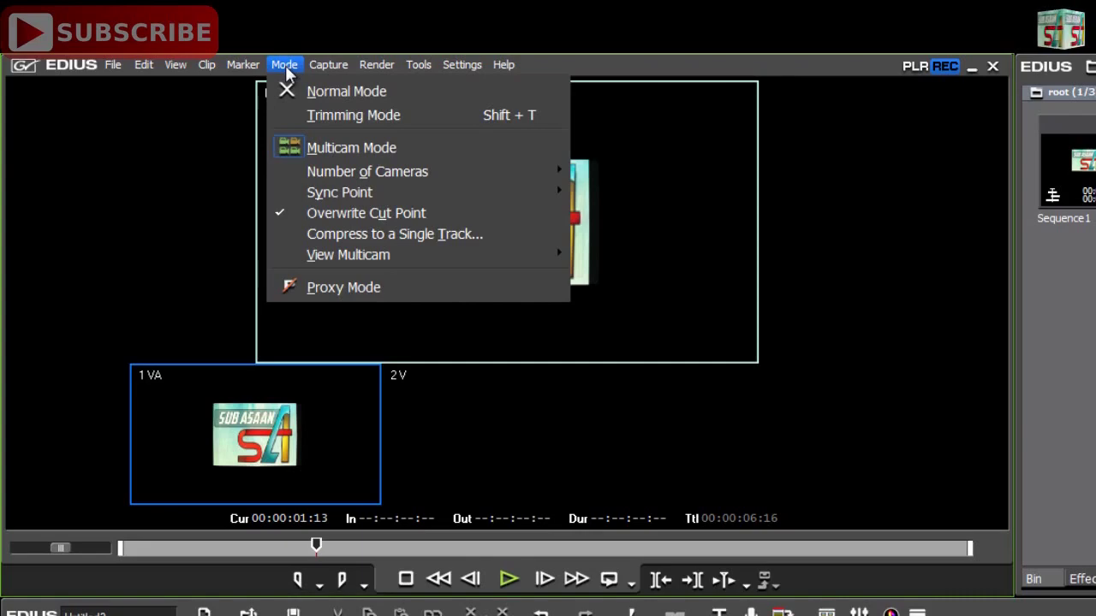
click(353, 147)
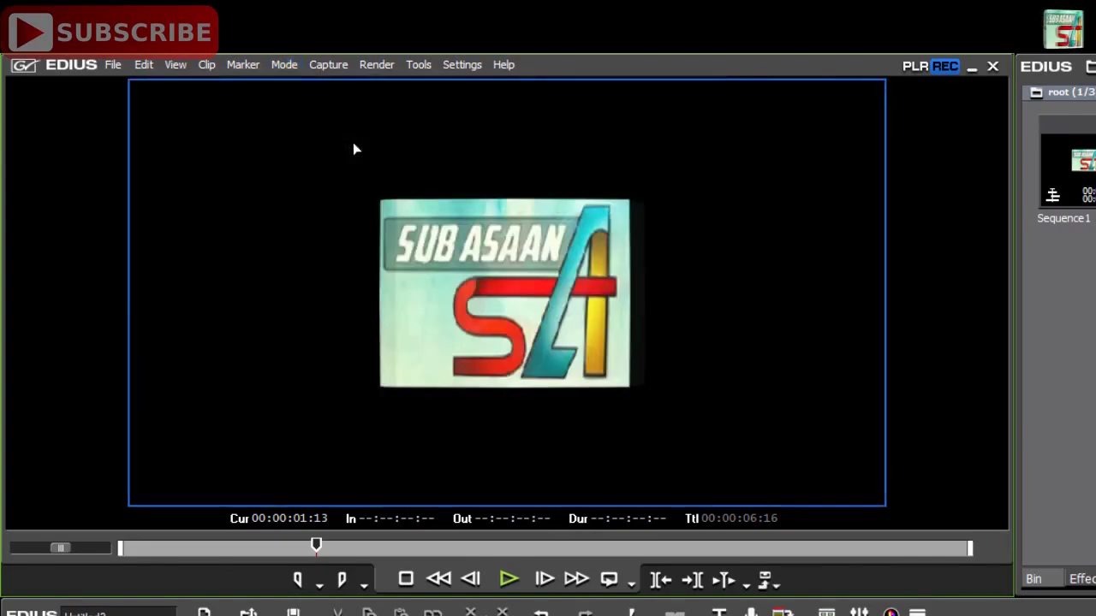
Open the Voice Over capture settings, lower the input volume slightly and close them without recording.
click(285, 66)
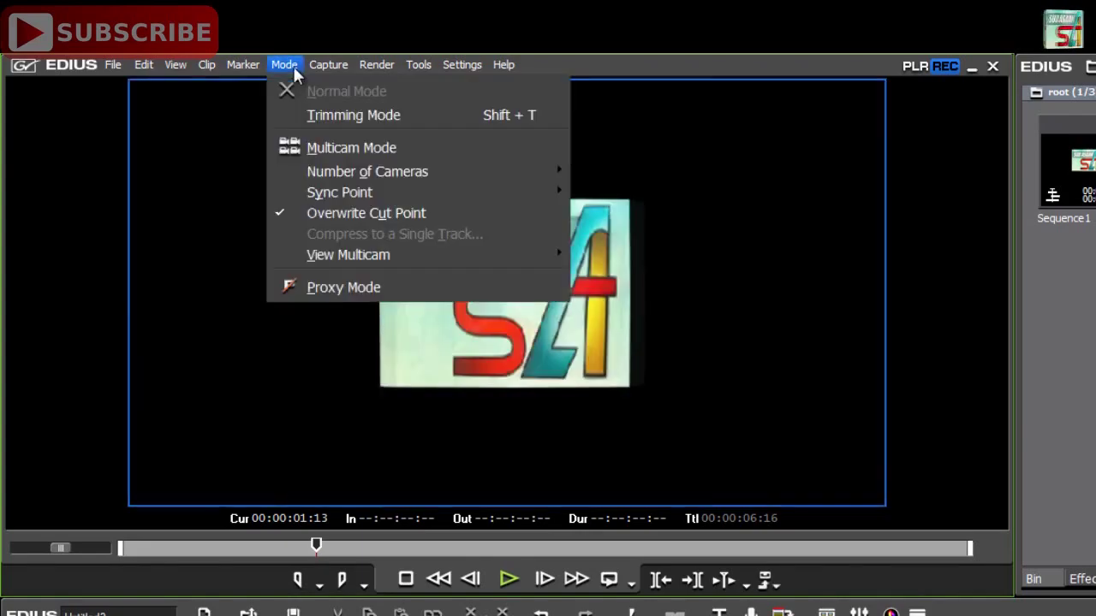
mouse_move(354, 254)
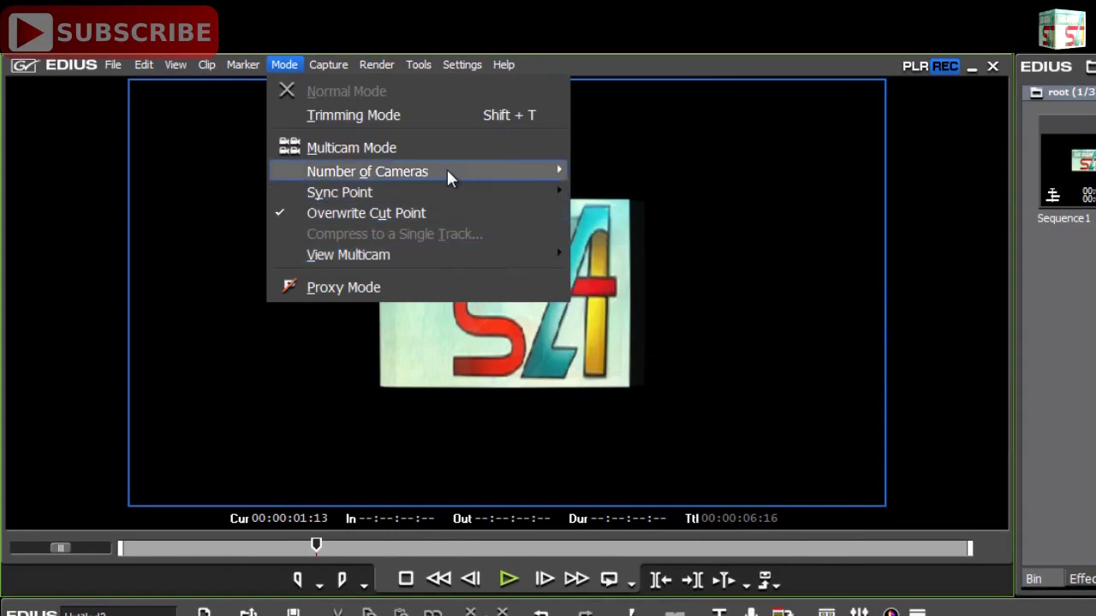
mouse_move(325, 67)
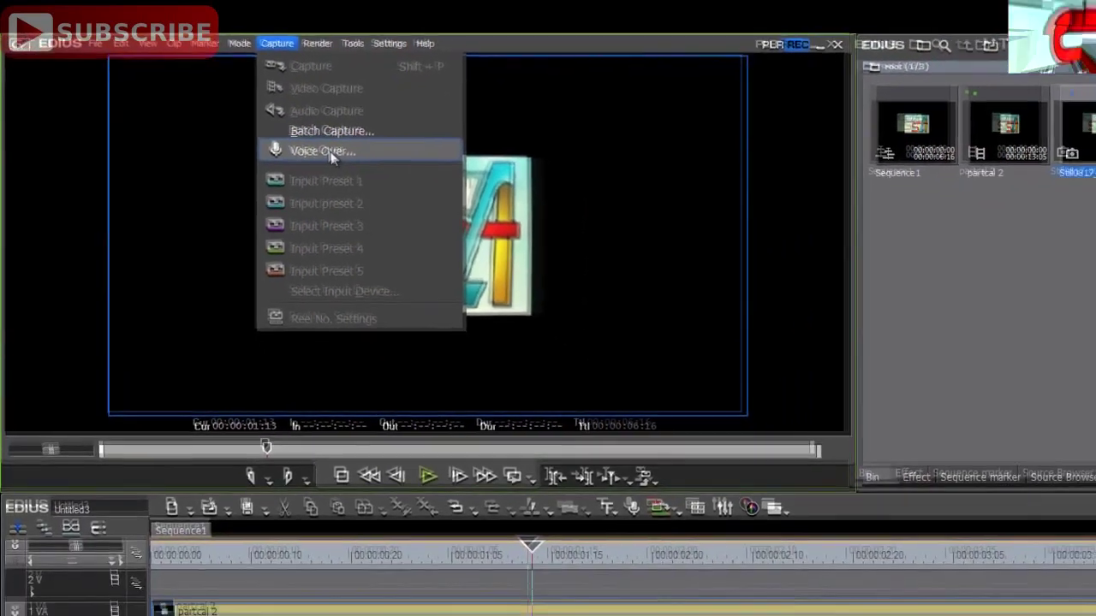
click(383, 192)
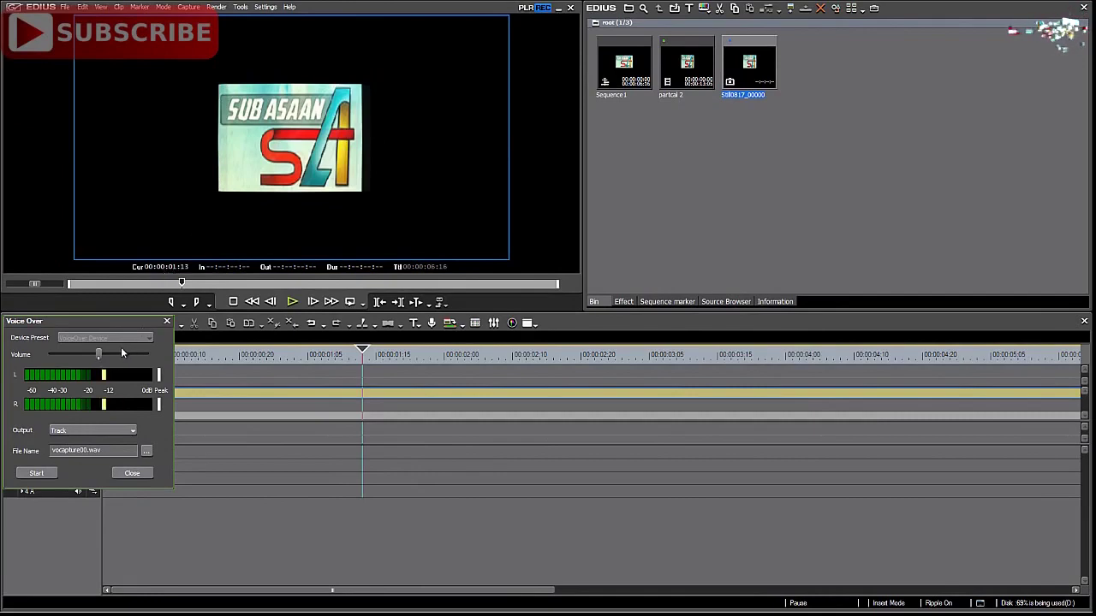
mouse_move(101, 352)
mouse_down()
mouse_move(112, 355)
mouse_move(81, 360)
mouse_move(93, 364)
mouse_up()
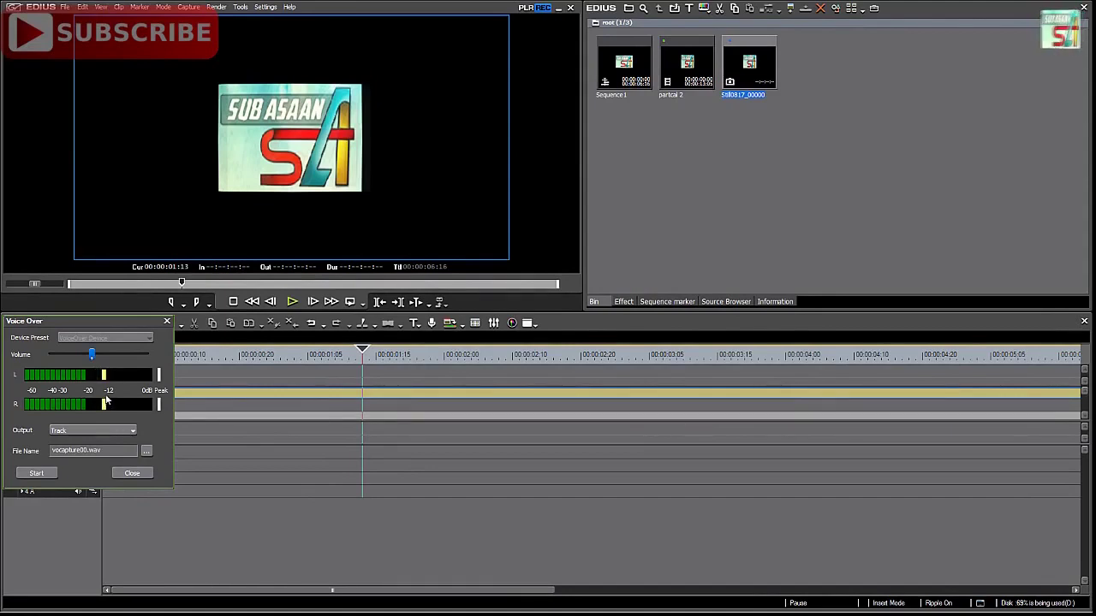
click(133, 473)
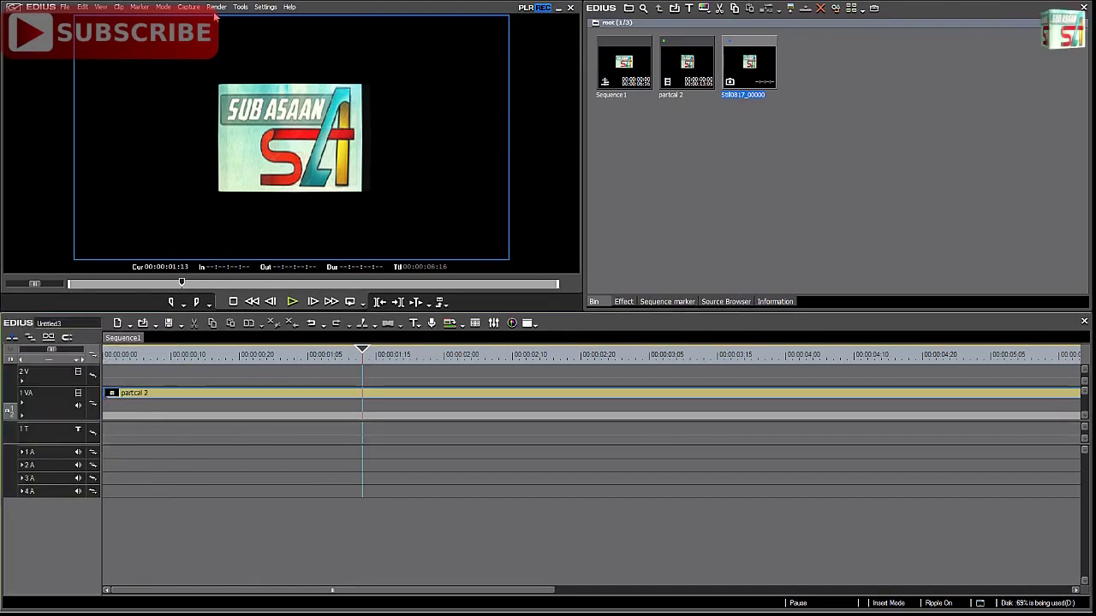
Turn off Apply Video Filter in the View Multicam options.
click(163, 6)
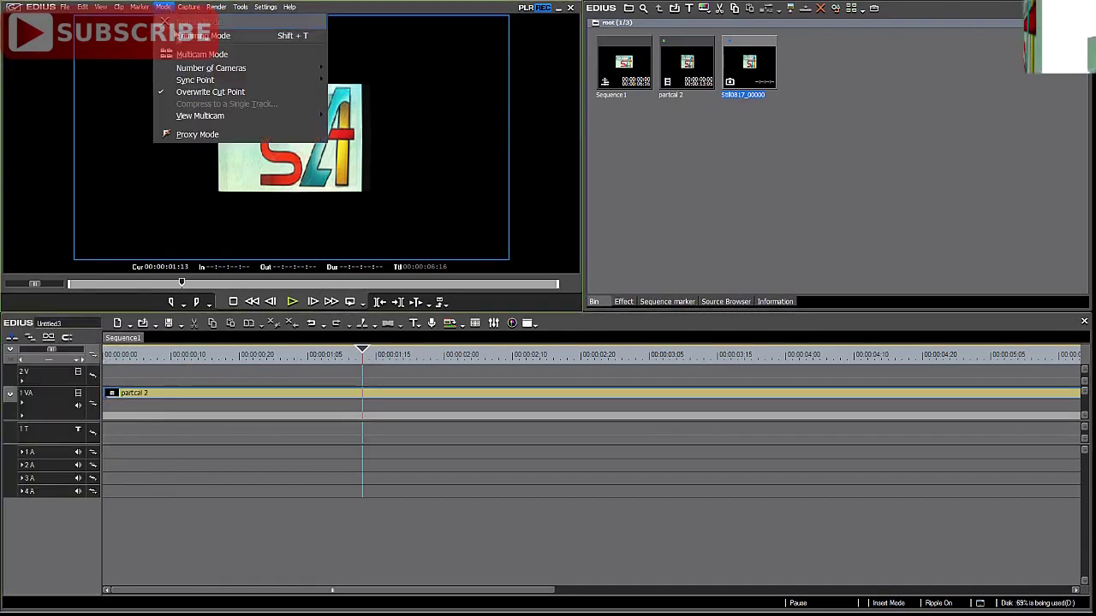
mouse_move(203, 116)
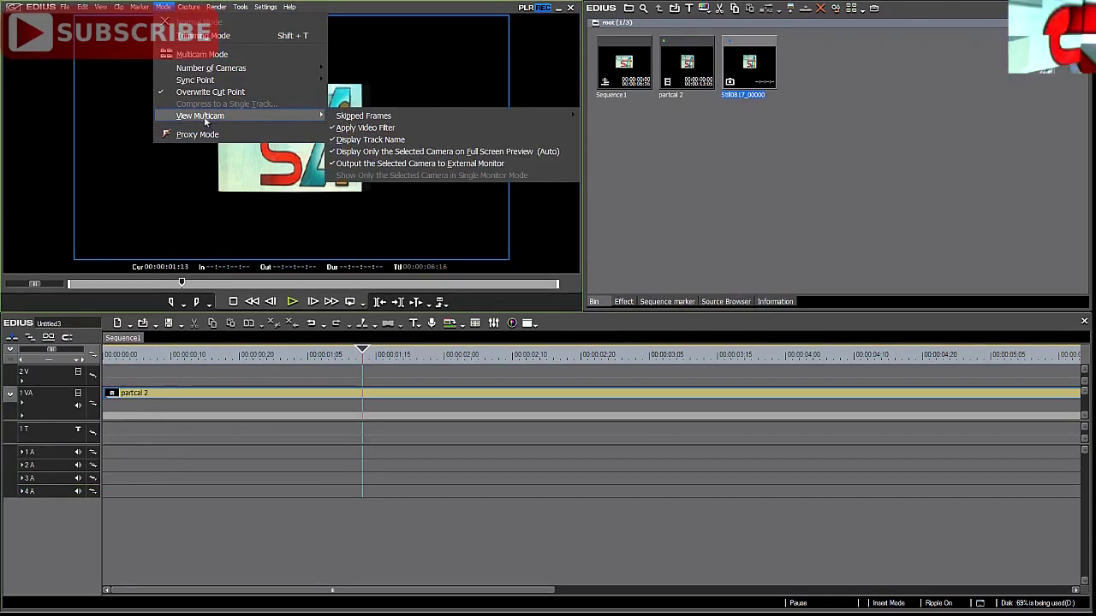
click(366, 128)
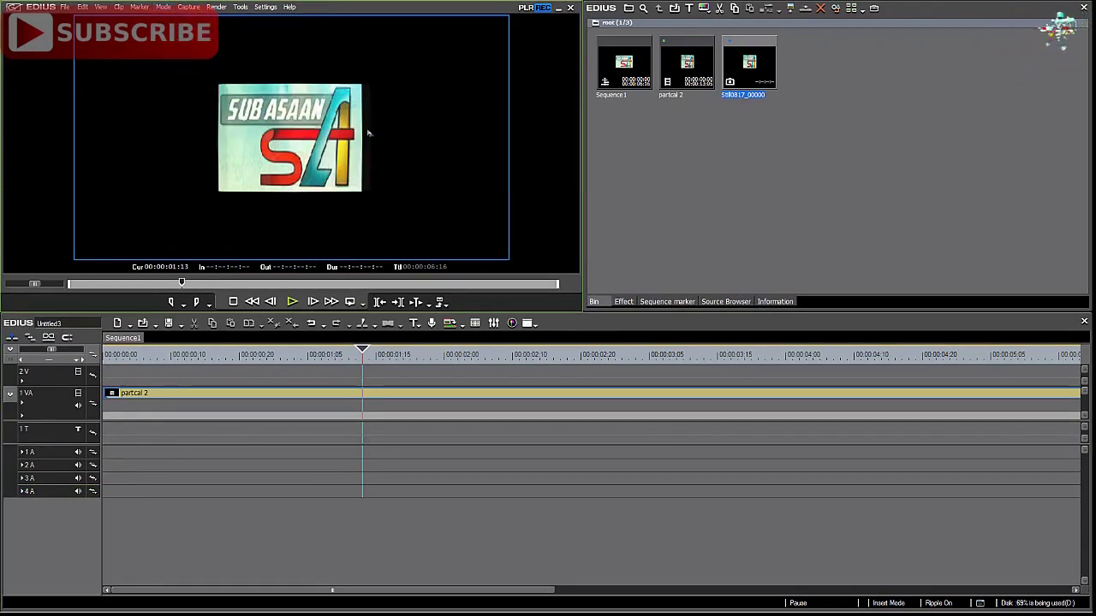
Split the partcal 2 clip on track 1 VA at 00:00:00:07.
drag(363, 352, 248, 354)
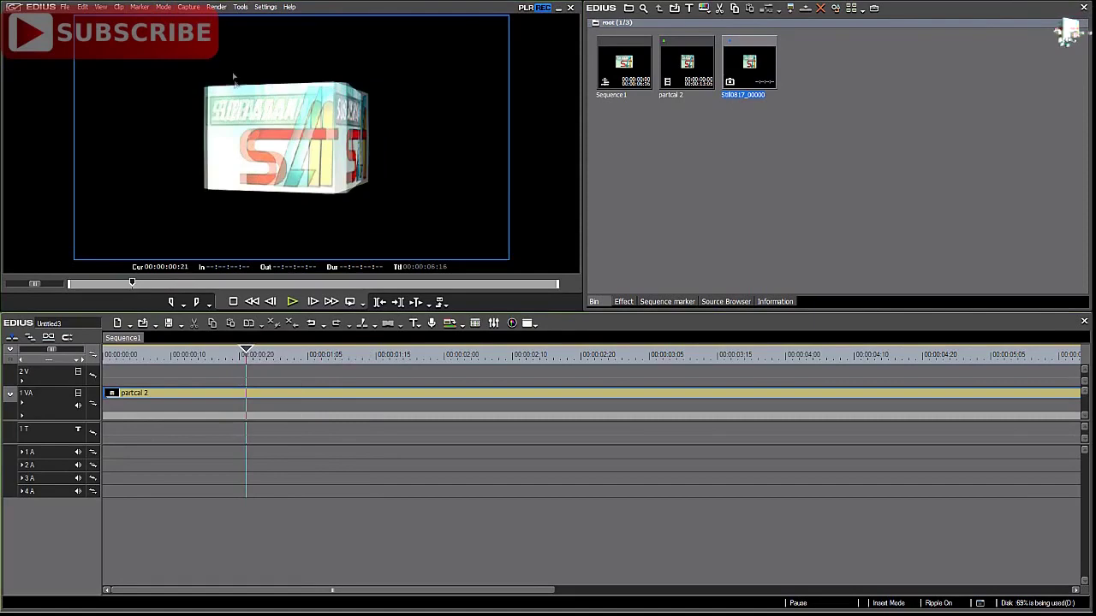
click(189, 7)
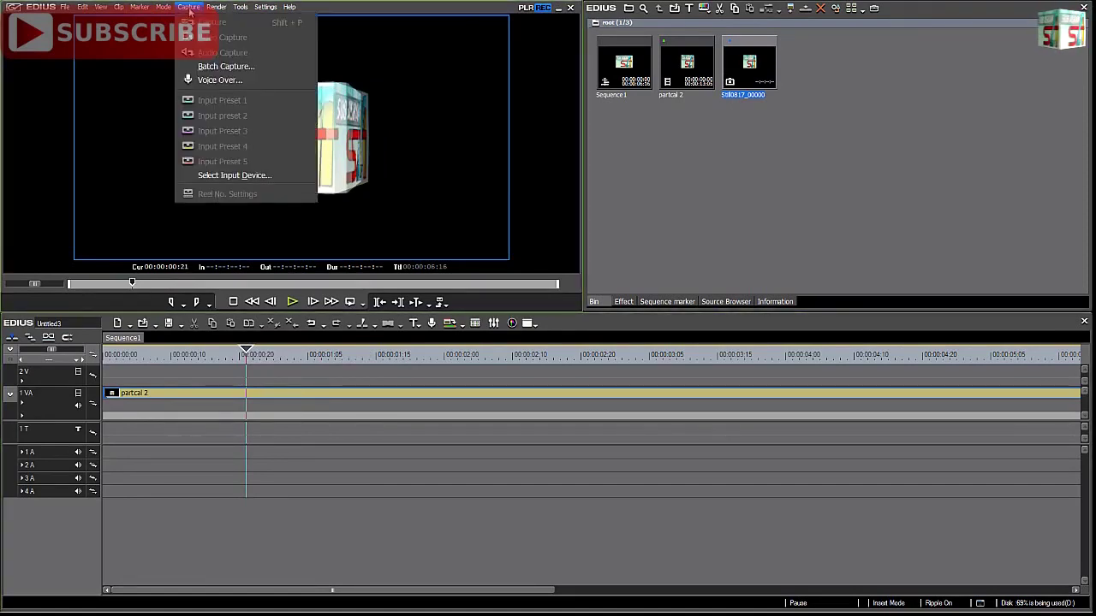
mouse_move(169, 11)
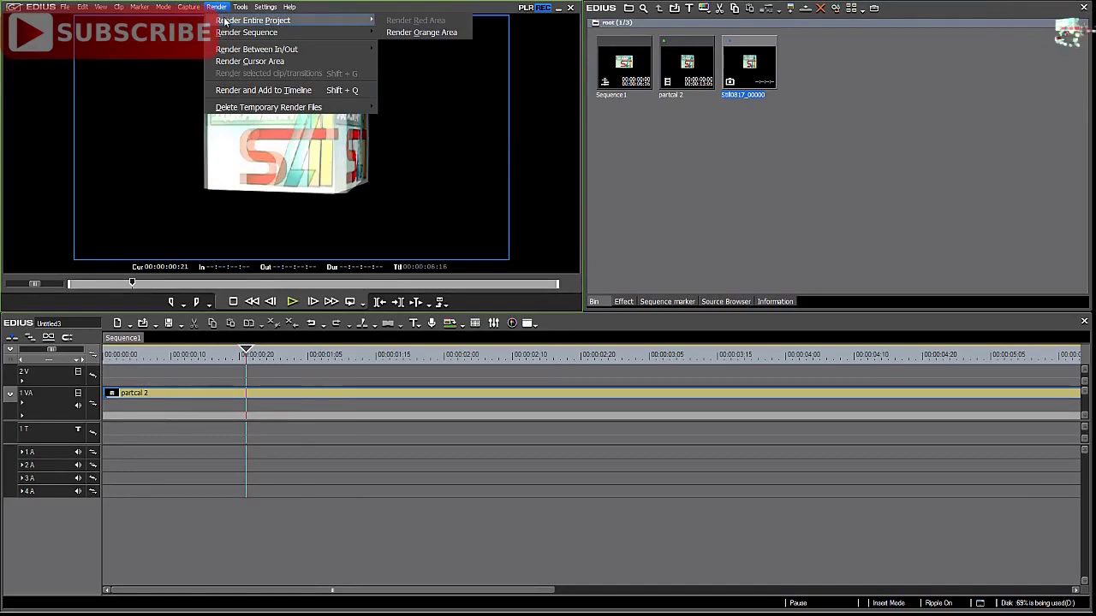
click(241, 355)
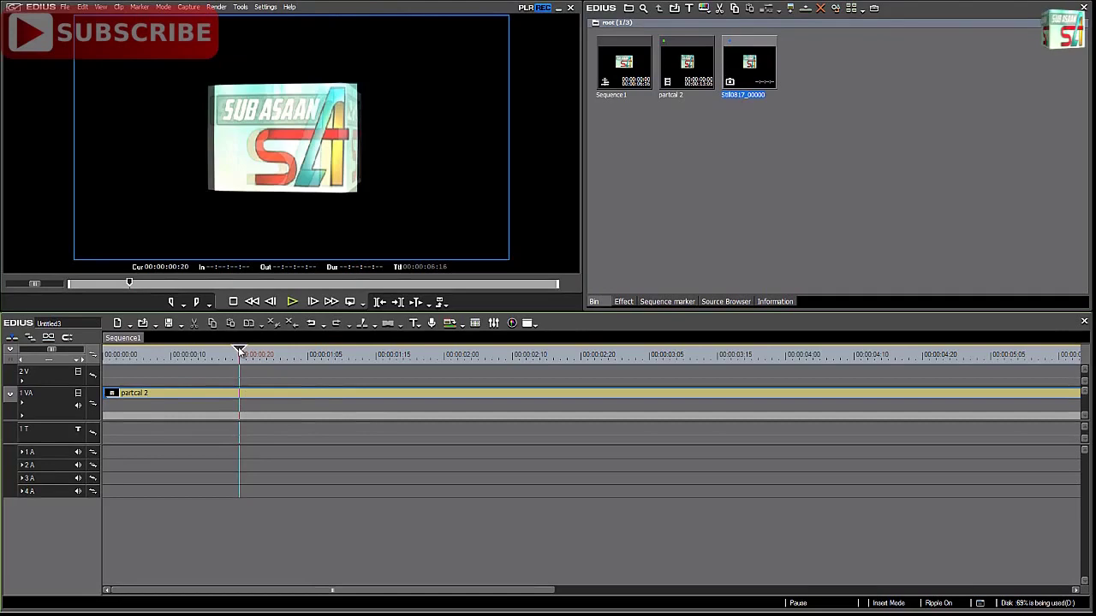
drag(241, 354, 151, 355)
click(158, 394)
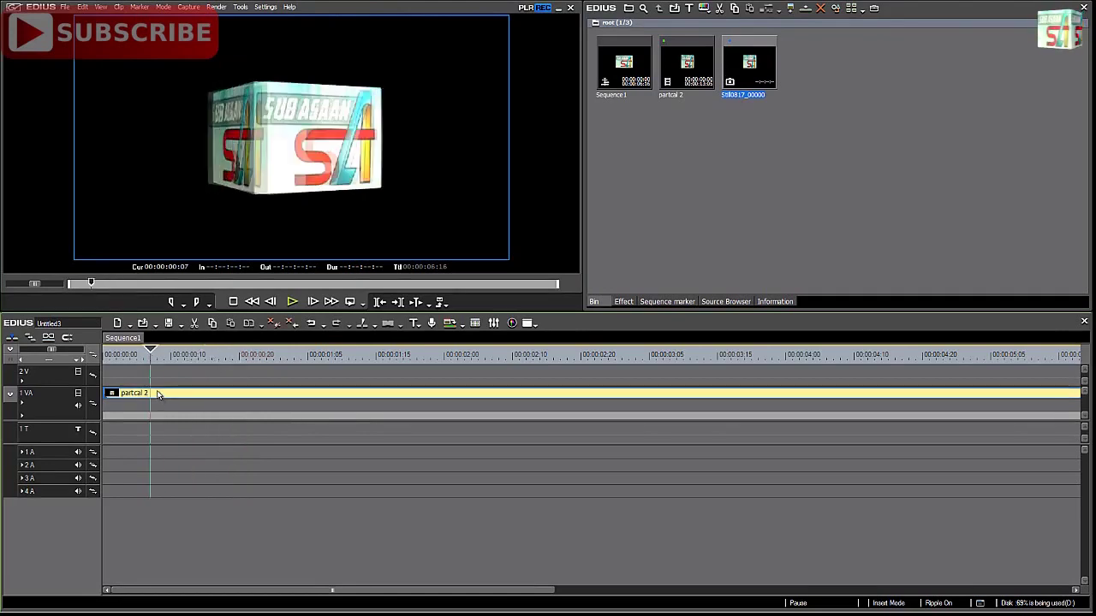
key(c)
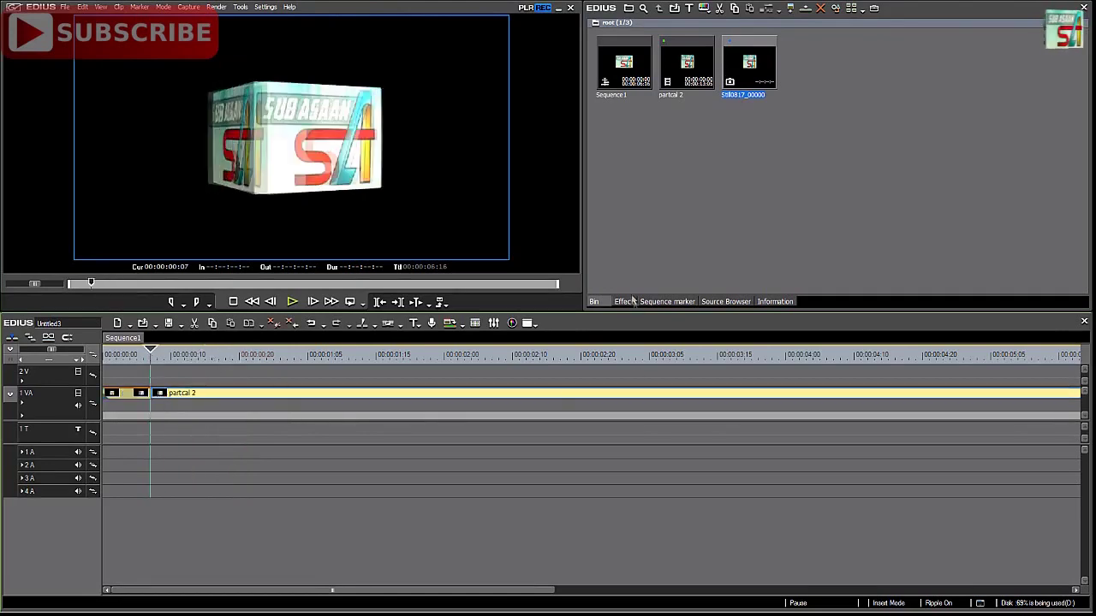
Apply the proDAD Adorage Transition from the Transitions effects at the cut between the two partcal 2 pieces.
click(623, 301)
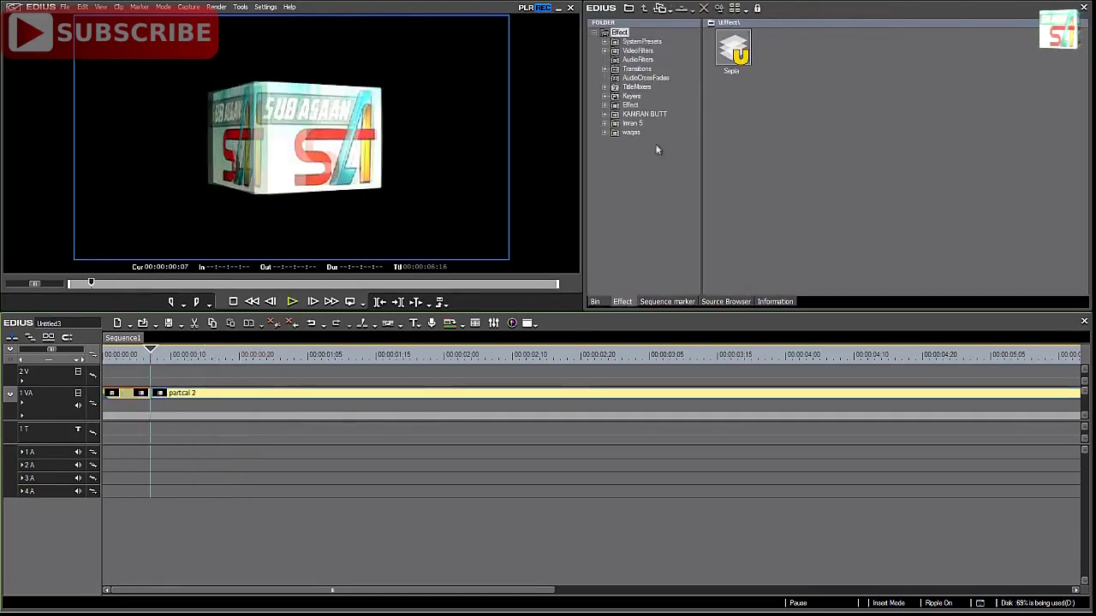
click(631, 96)
click(604, 97)
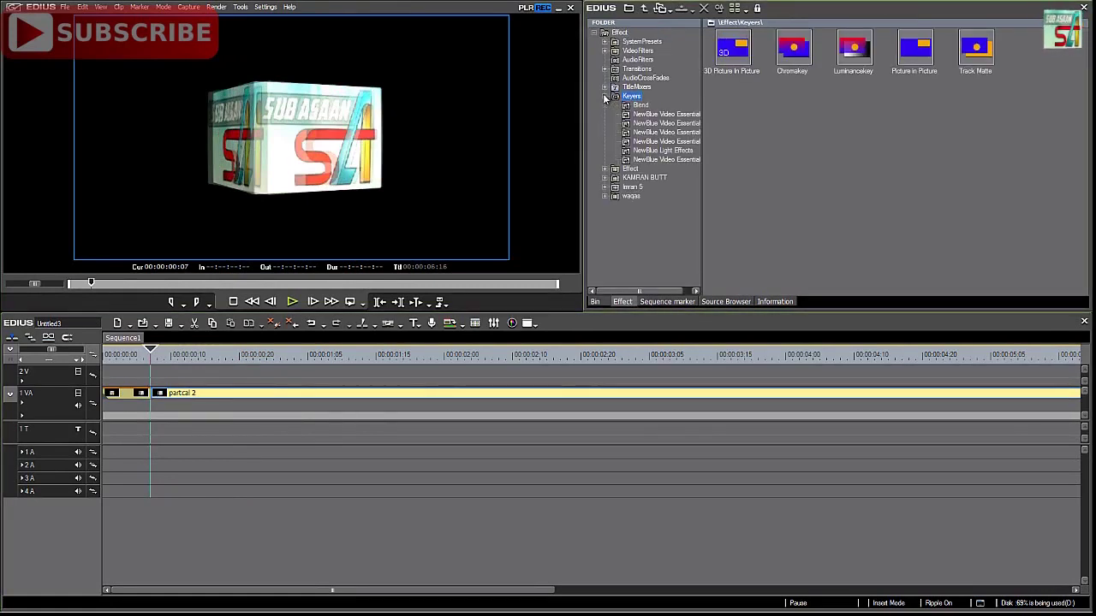
click(605, 97)
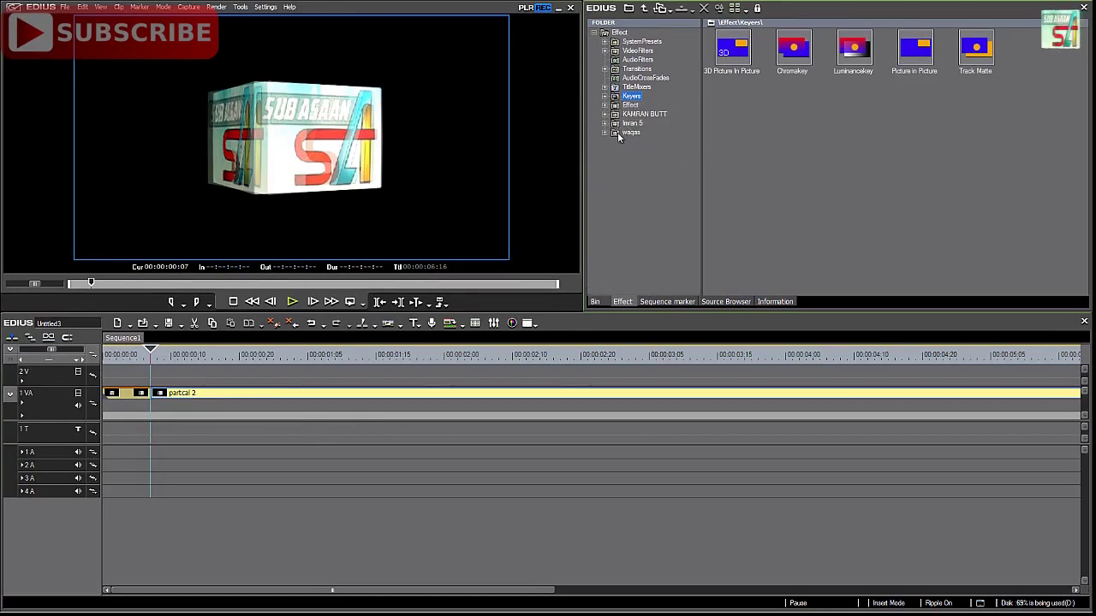
click(604, 133)
click(616, 142)
click(605, 70)
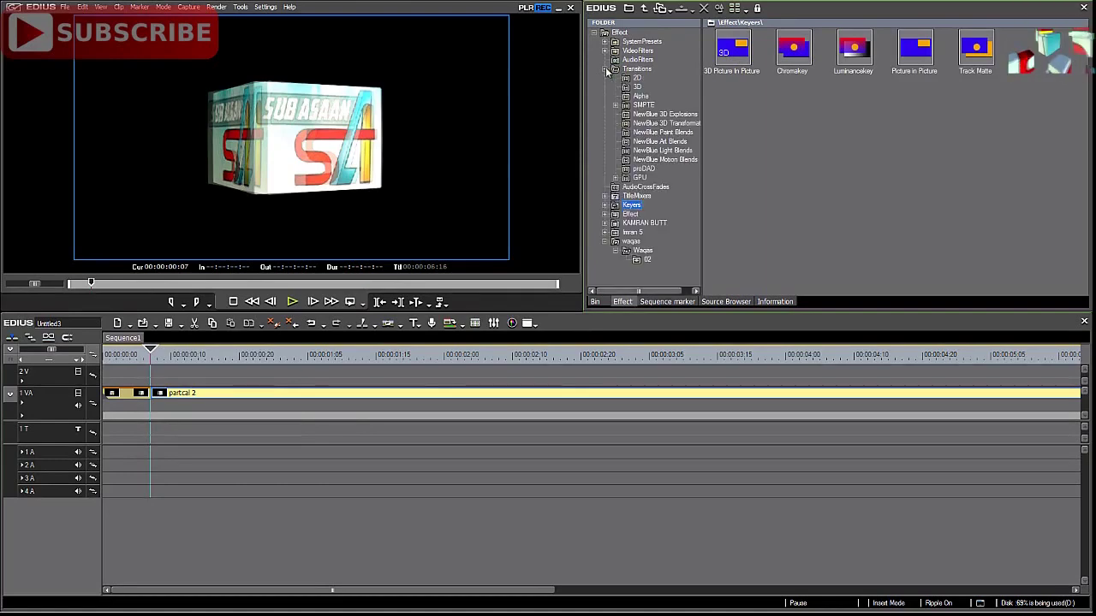
click(635, 168)
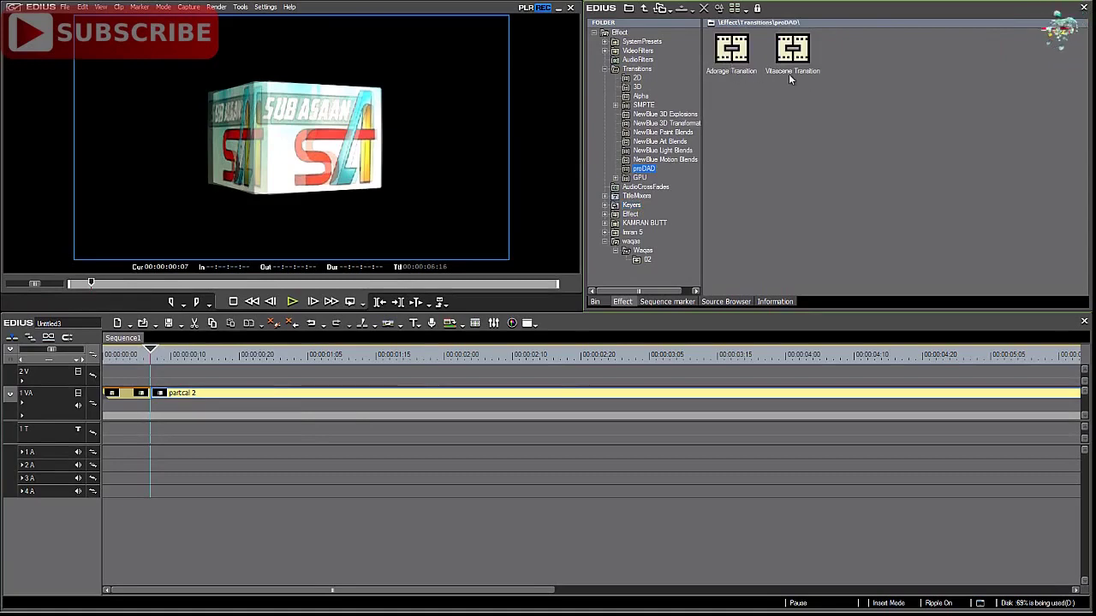
drag(741, 53, 148, 395)
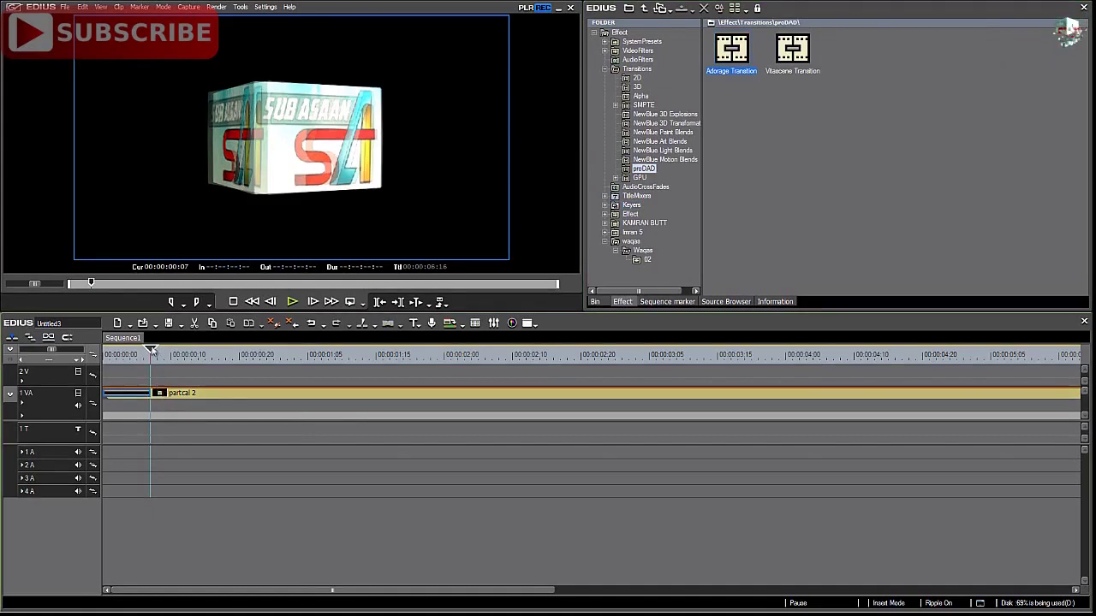
Open the Adorage transition's settings from the timeline, choose the Volume 9 group and accept the dialog.
drag(152, 351, 117, 352)
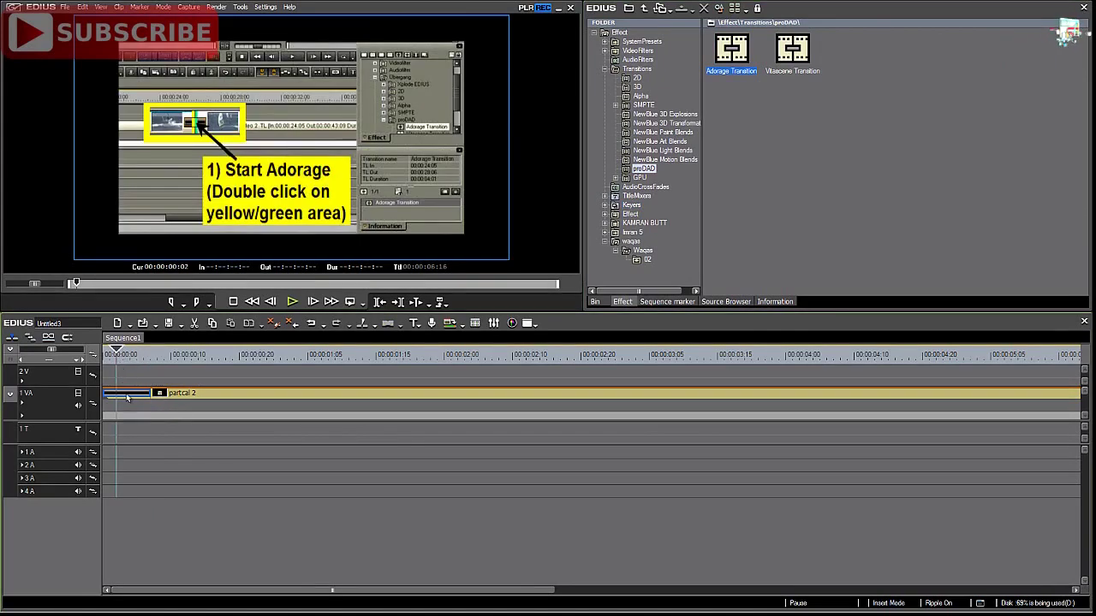
double_click(127, 395)
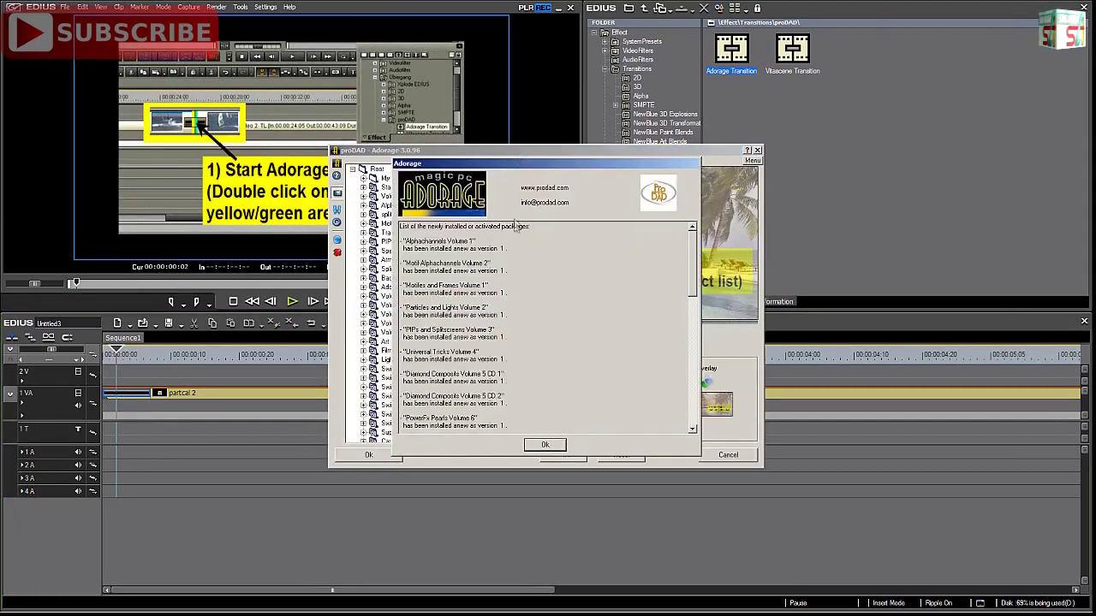
click(546, 447)
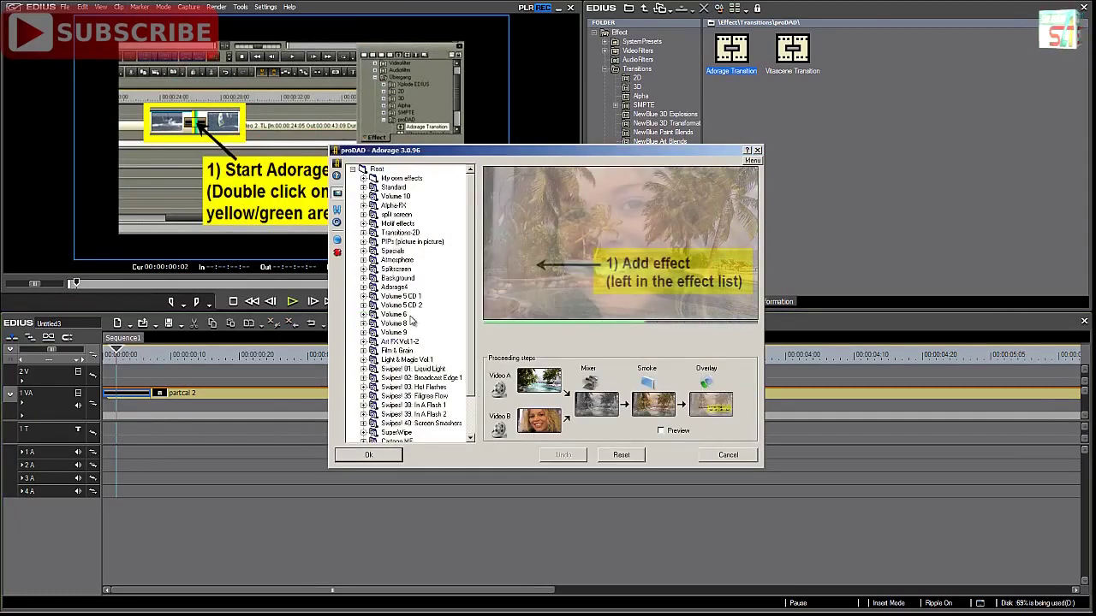
click(402, 338)
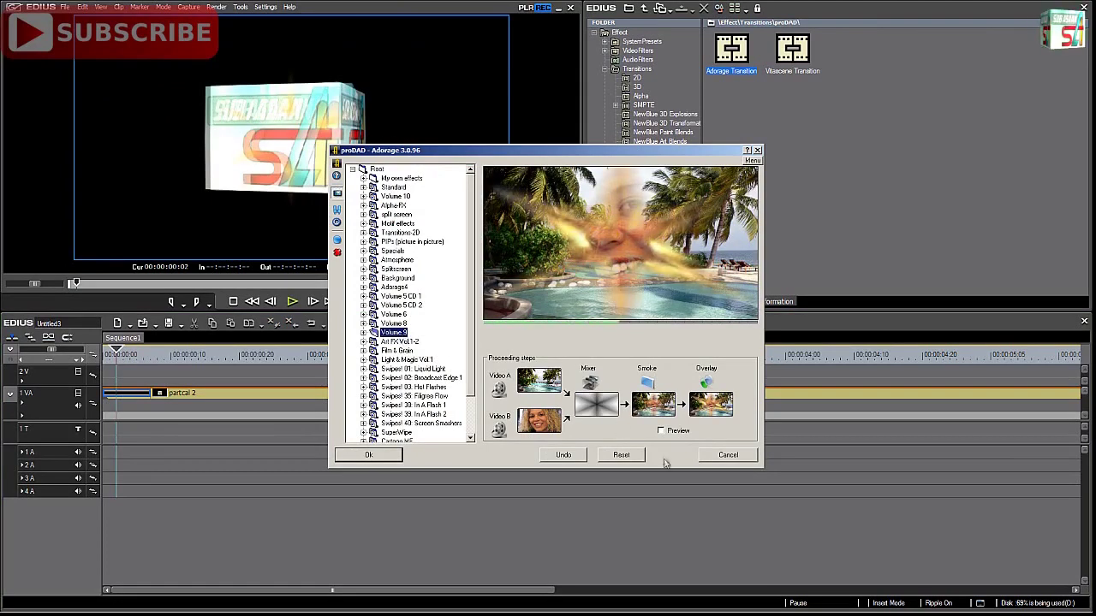
click(368, 455)
Preview the Adorage transition by playing the sequence twice from its start, then return the timeline cursor to 00:00:00:00.
drag(117, 349, 77, 349)
click(291, 303)
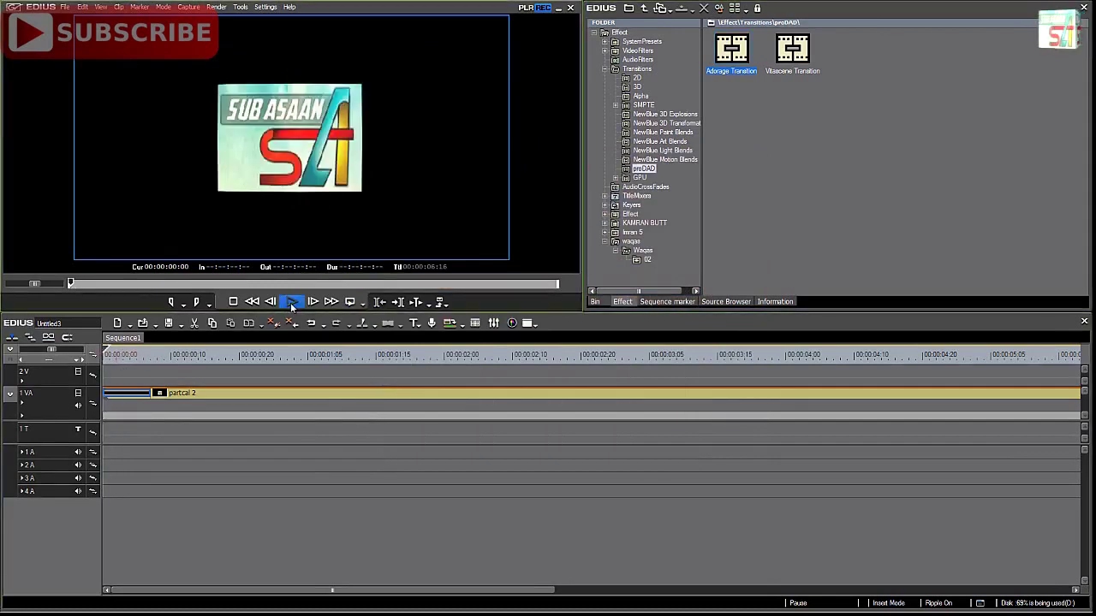
click(232, 302)
drag(404, 349, 69, 349)
click(291, 302)
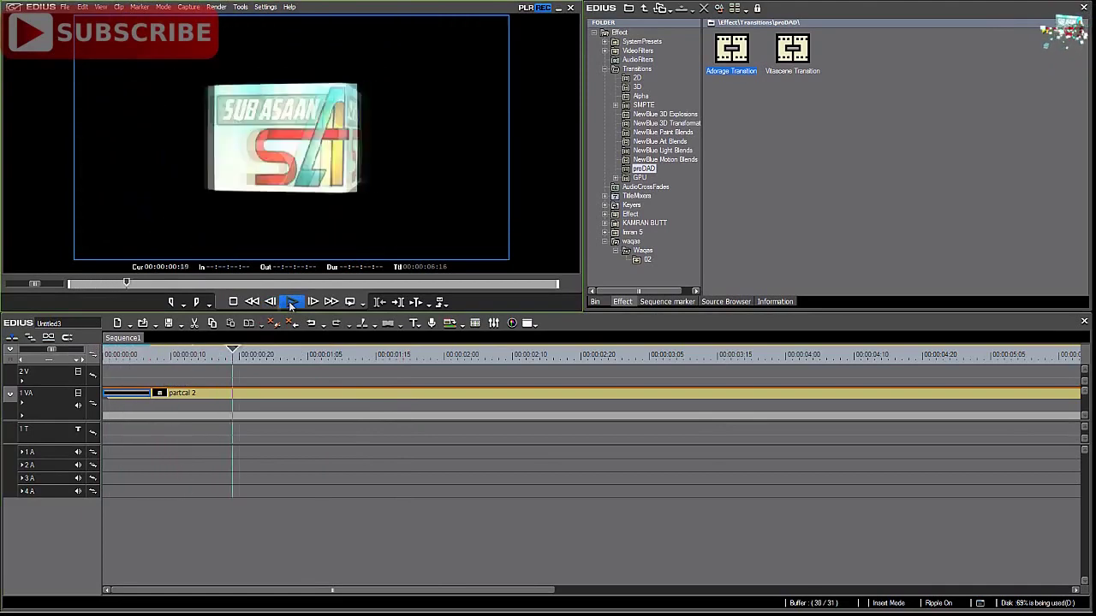
click(232, 302)
drag(390, 355, 106, 353)
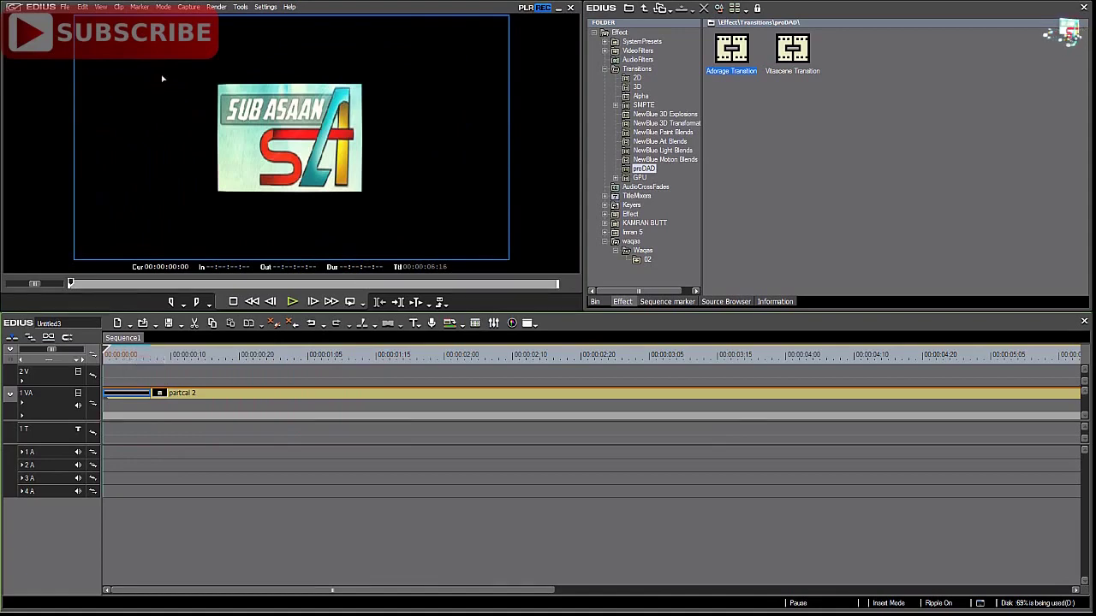
Examine the Render commands, including Render Entire Project with Render Orange Area and Render Between In/Out, without rendering.
click(217, 8)
mouse_move(232, 23)
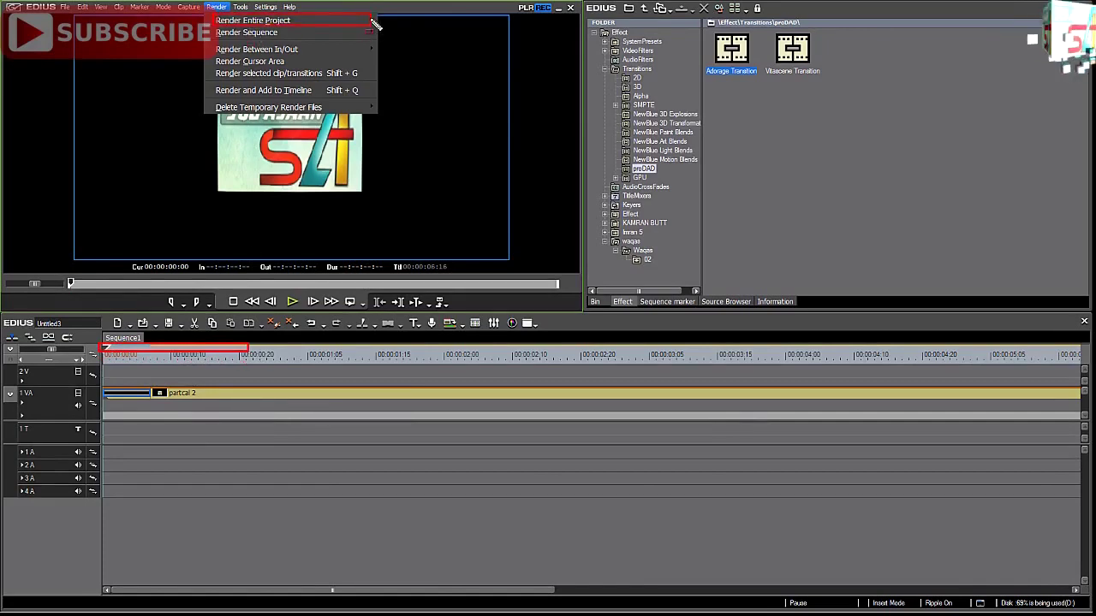
key(Escape)
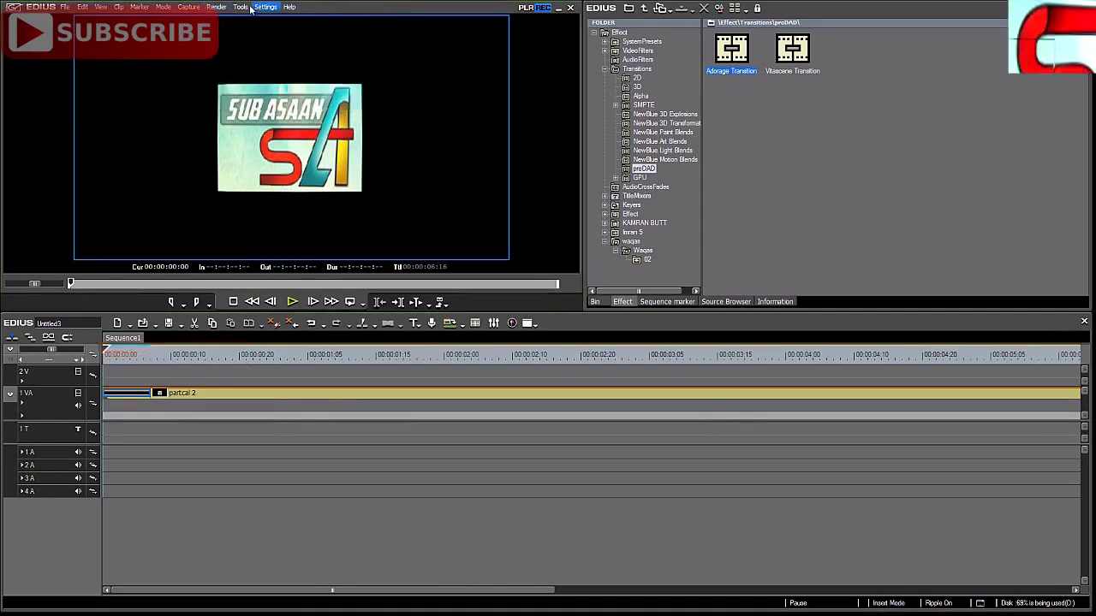
click(237, 6)
mouse_move(218, 8)
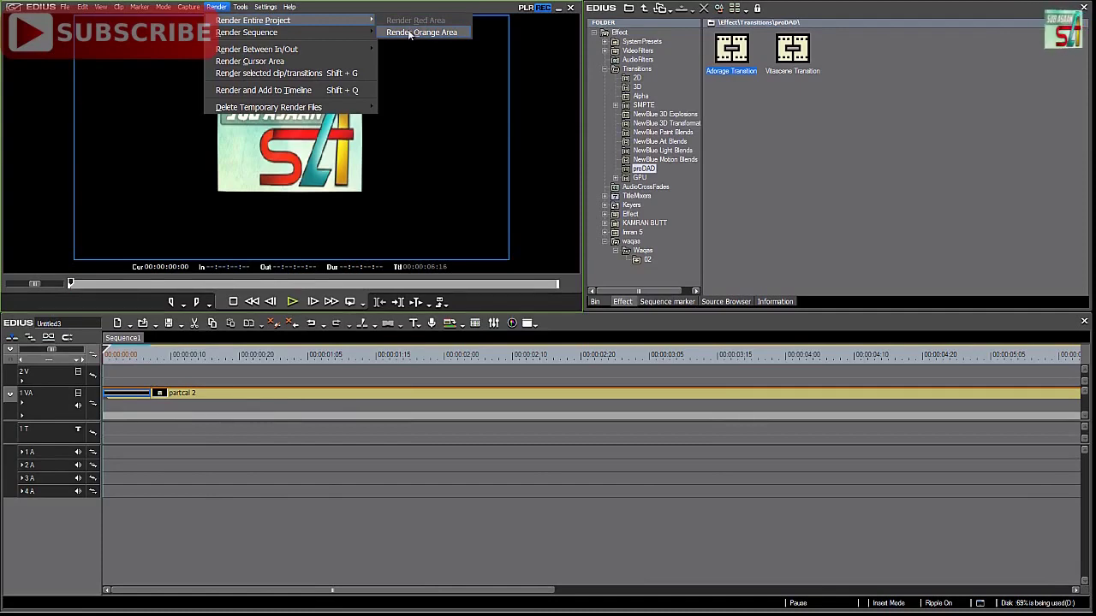
mouse_move(268, 50)
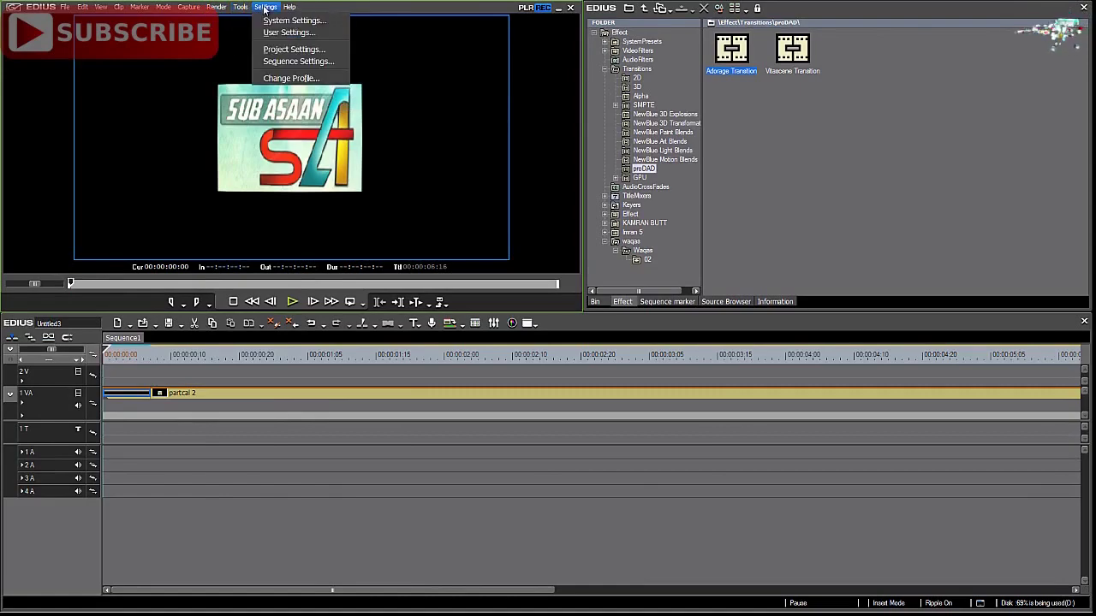
Open the System Settings and review the Project Preset and Profile pages of the Application group.
click(275, 20)
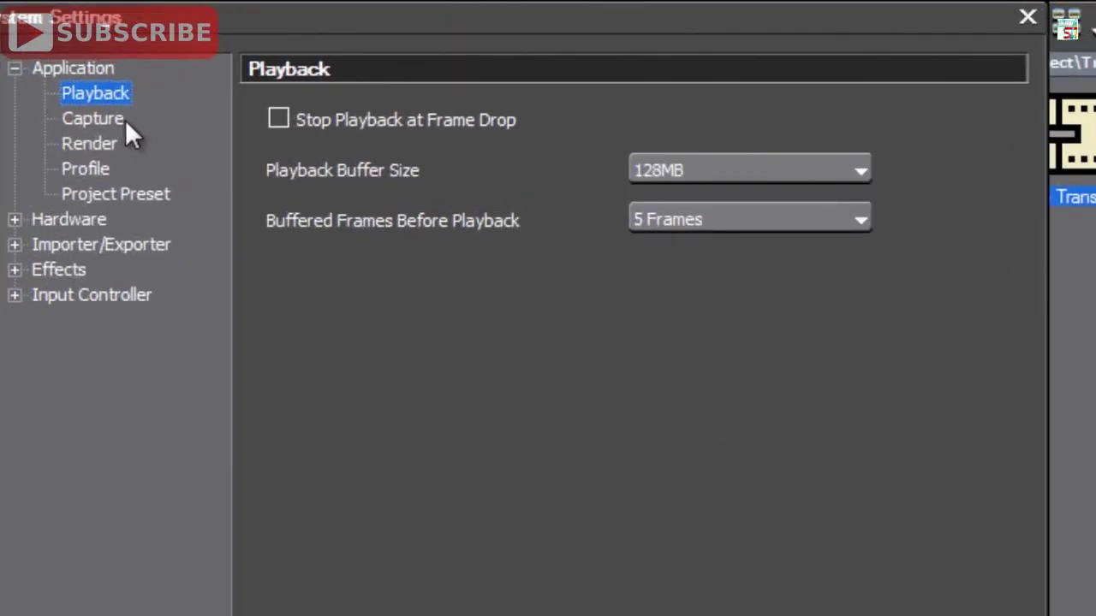
click(124, 195)
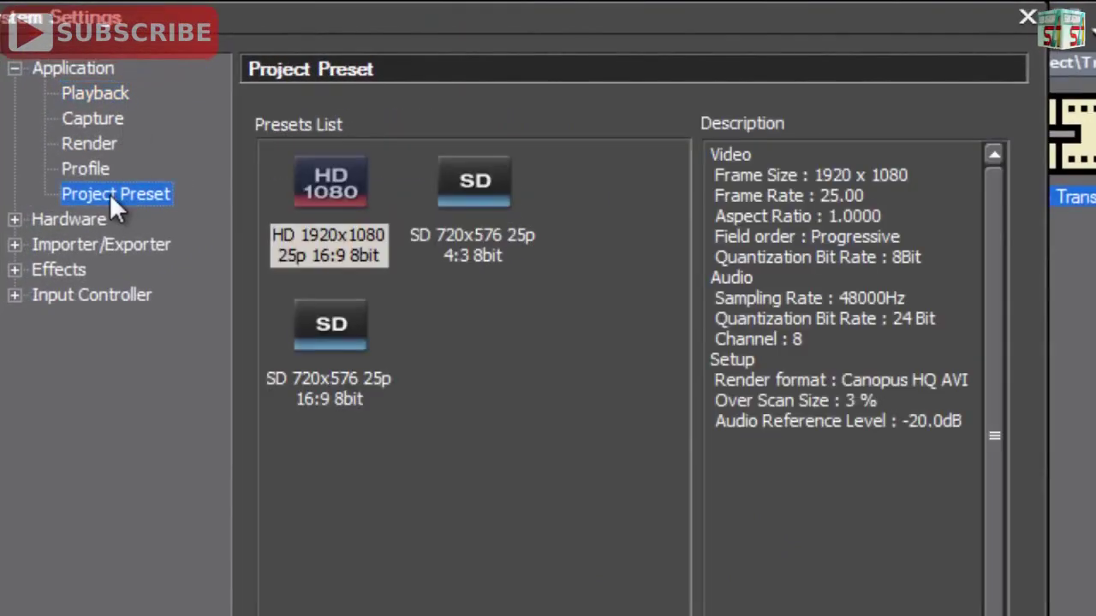
click(83, 175)
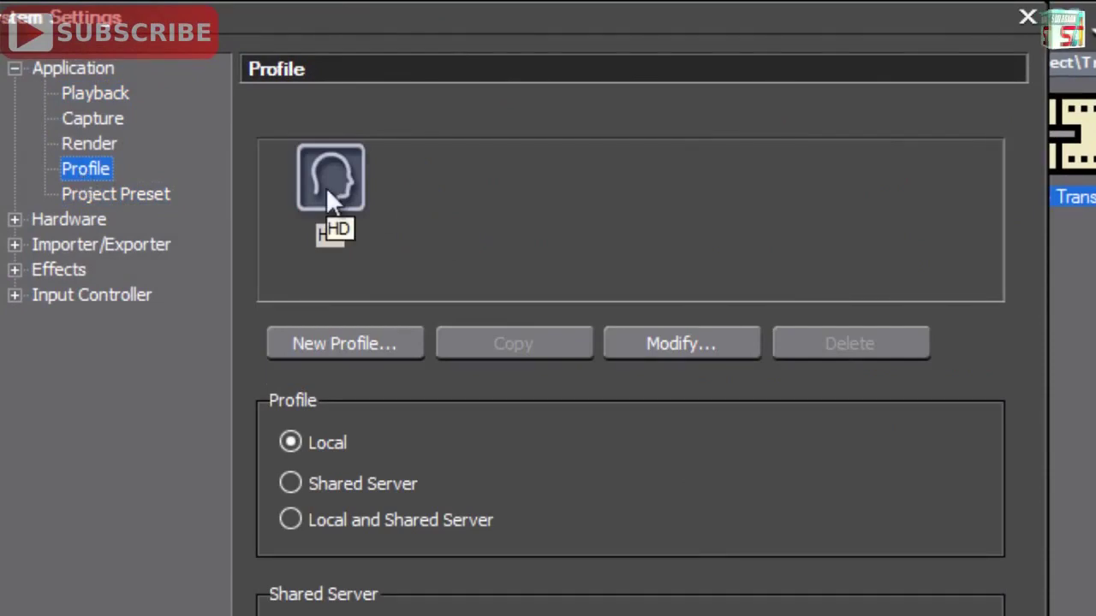
Create a new profile named BBBBB with the profile09.psd icon.
click(333, 341)
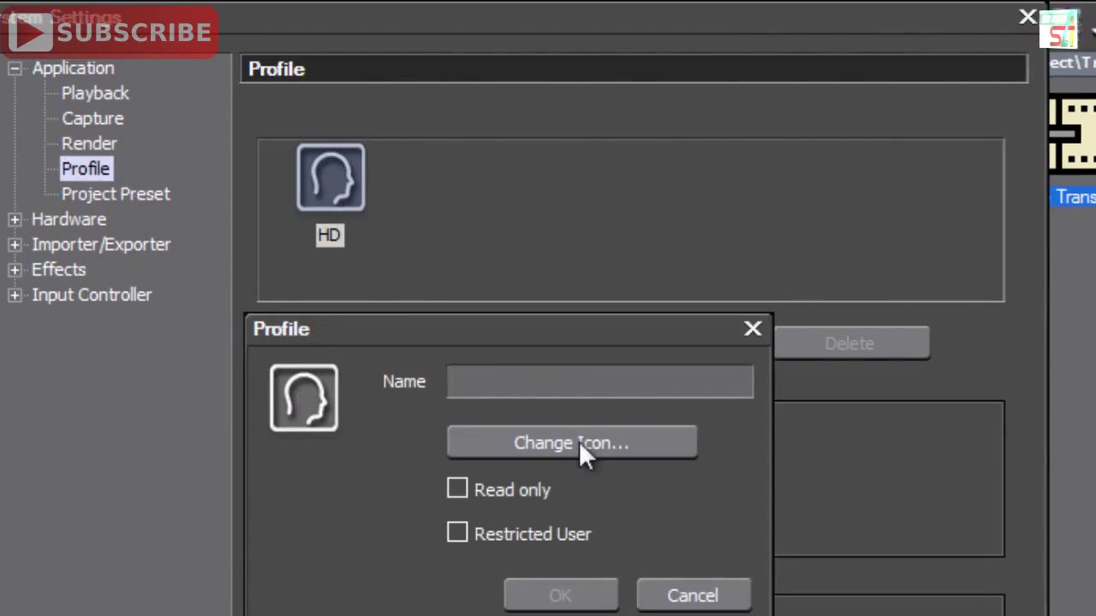
click(519, 444)
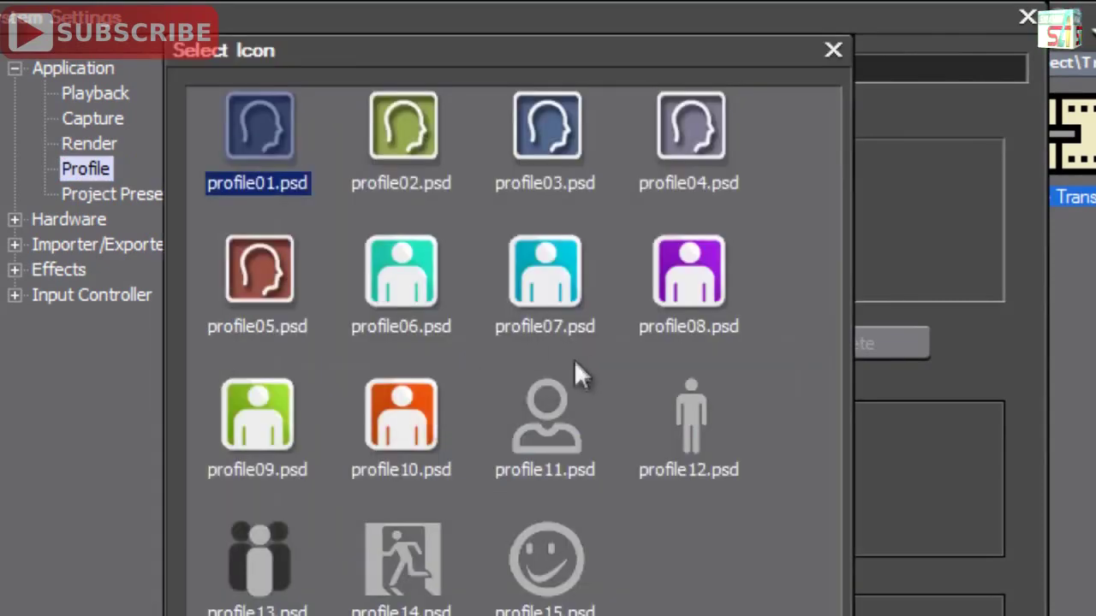
click(259, 428)
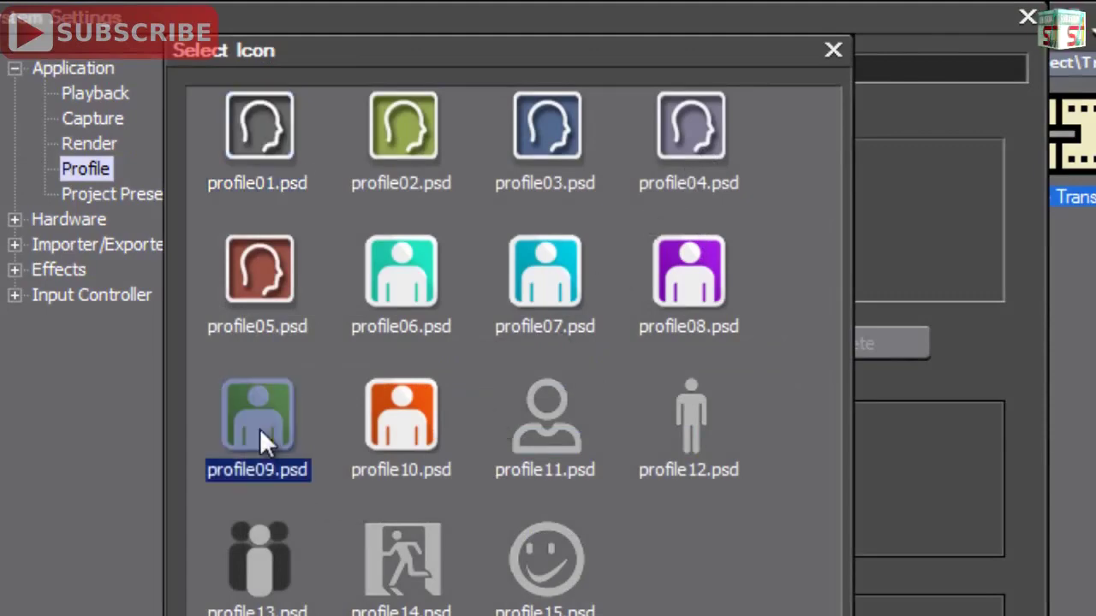
key(Return)
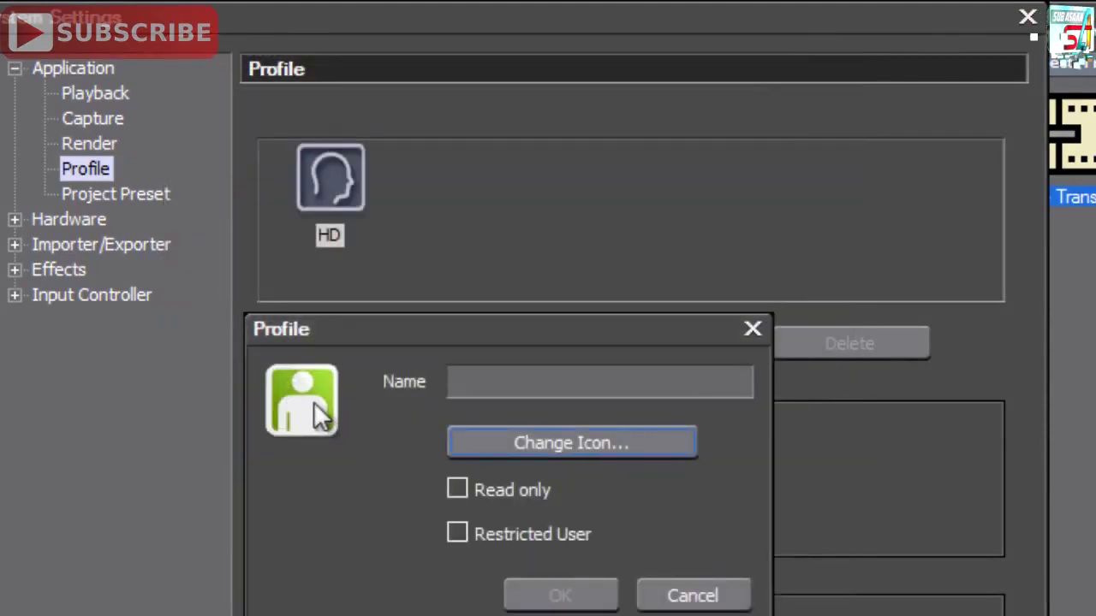
click(485, 380)
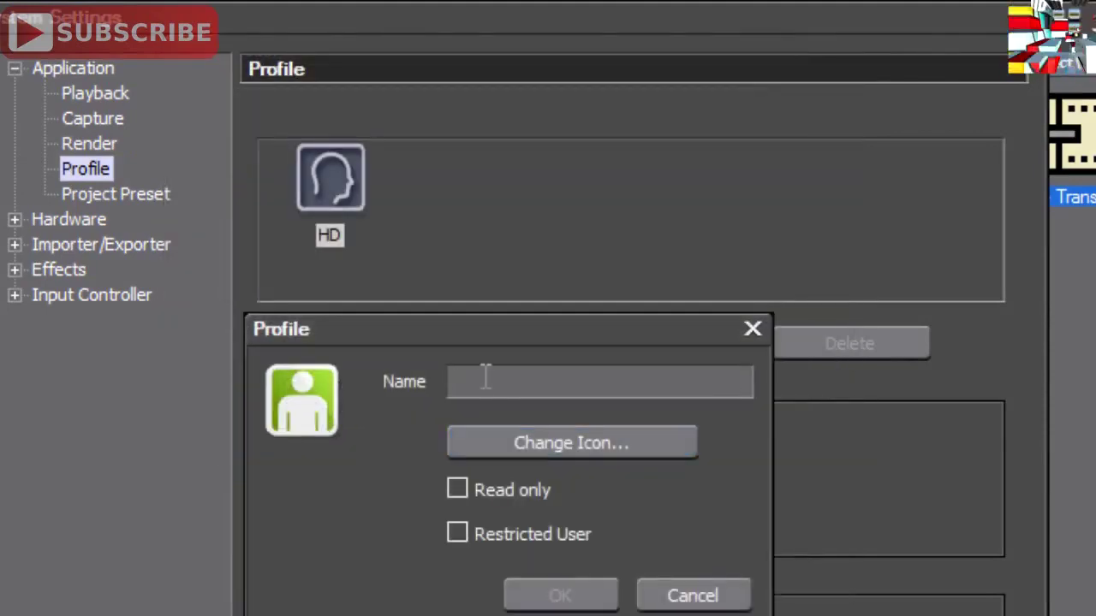
text(BBBBB)
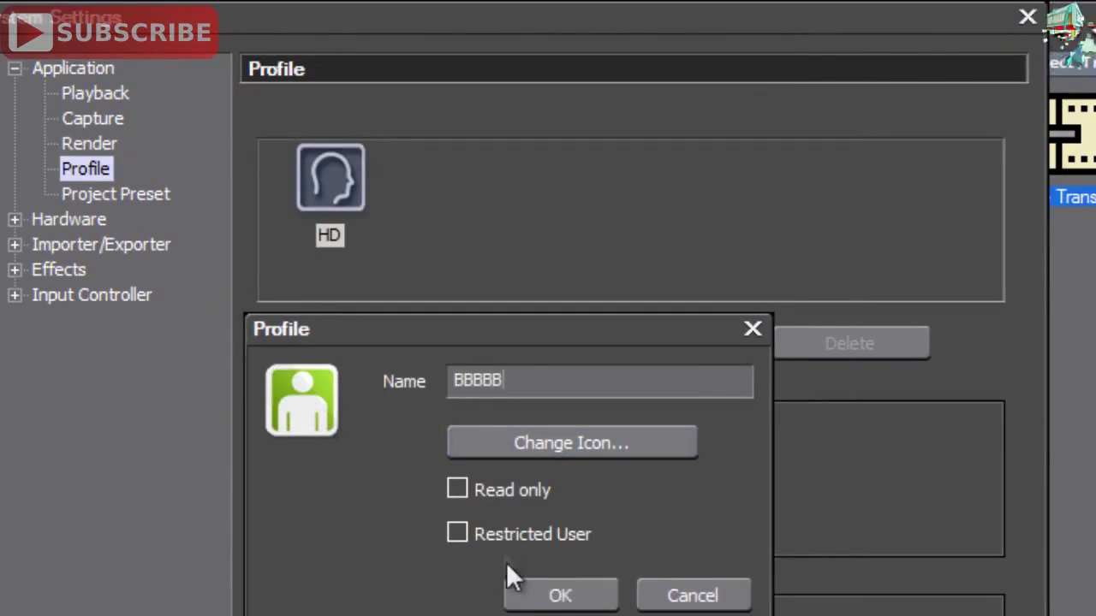
click(541, 599)
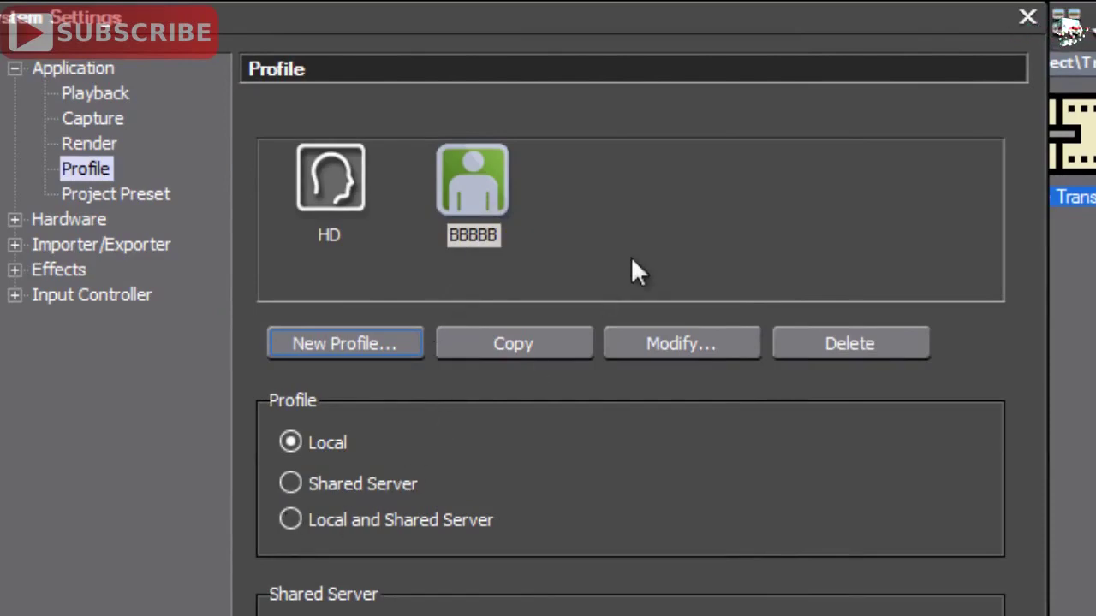
Leave the System Settings and view the Match Frame options in the User Settings.
key(Escape)
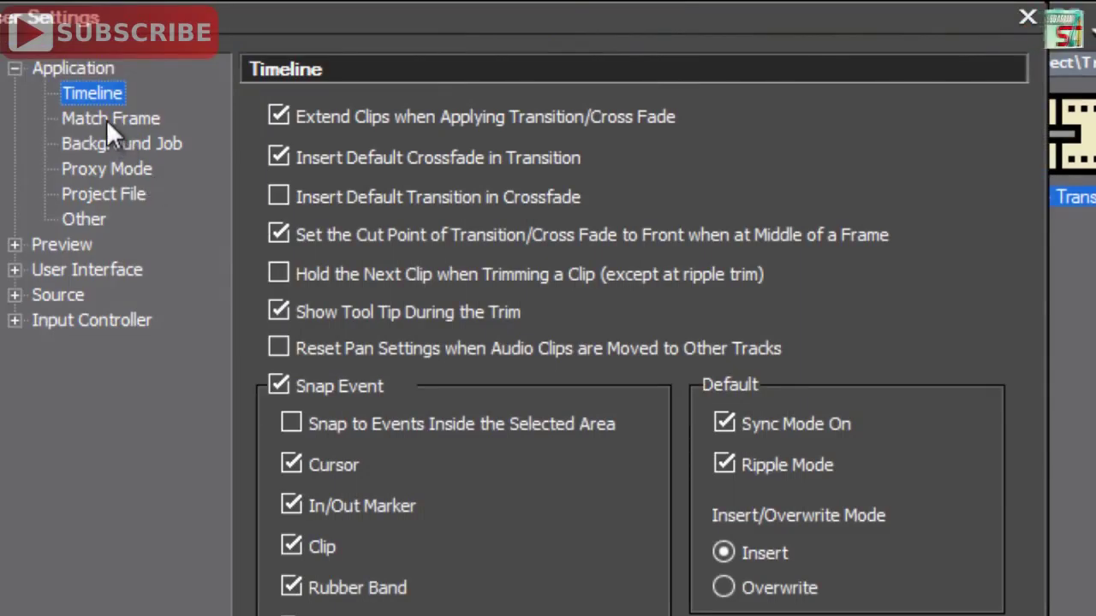
click(106, 119)
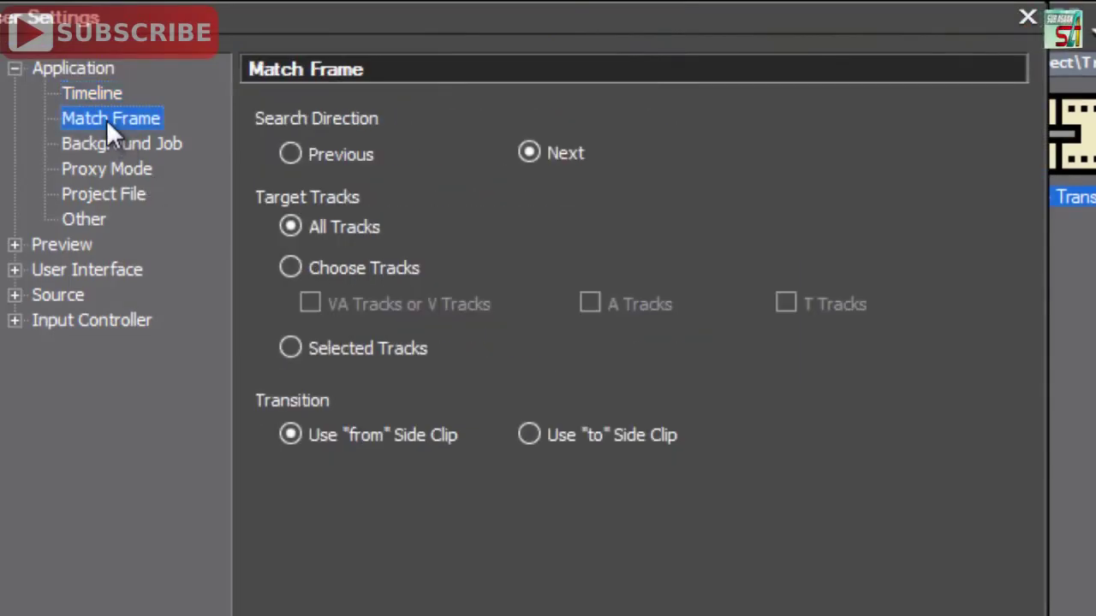
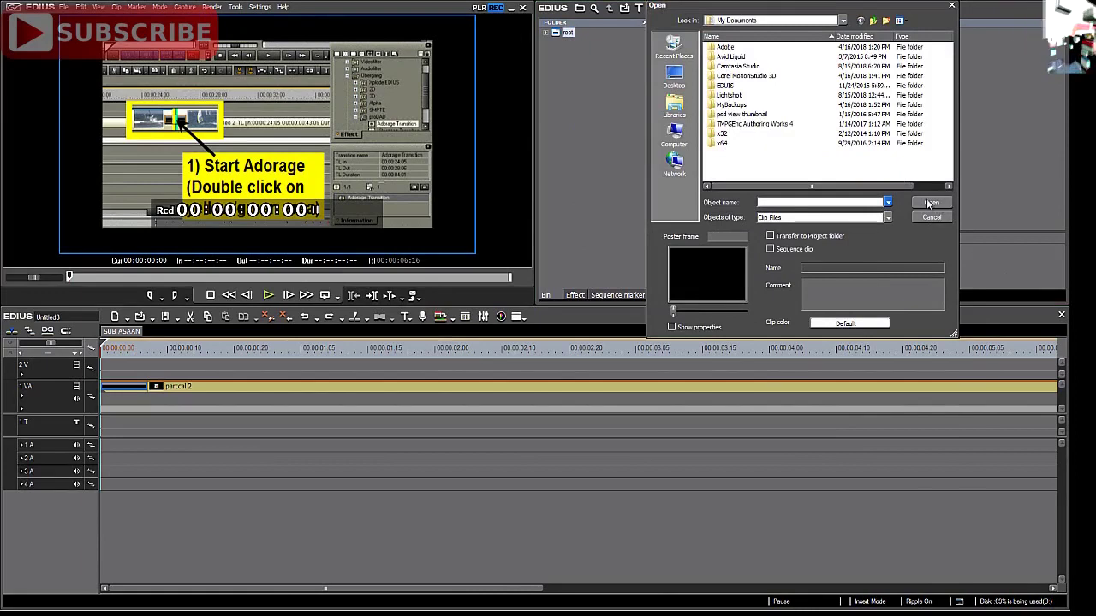
Cancel adding a clip to the bin and look through the VideoFilters effects, including Color Correction and NewBlue Art Effects.
click(932, 216)
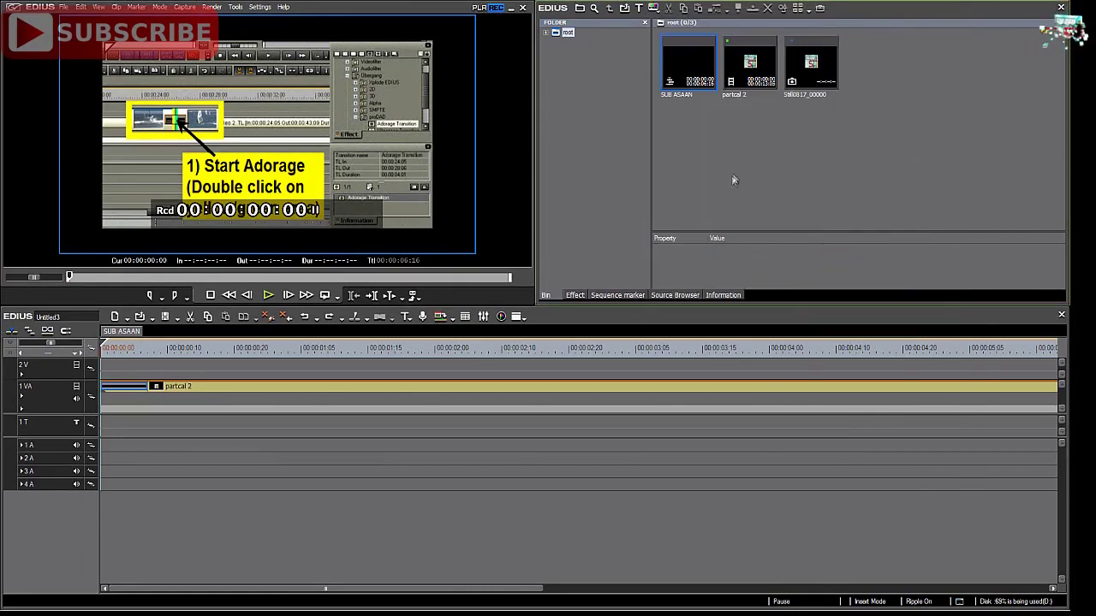
click(574, 295)
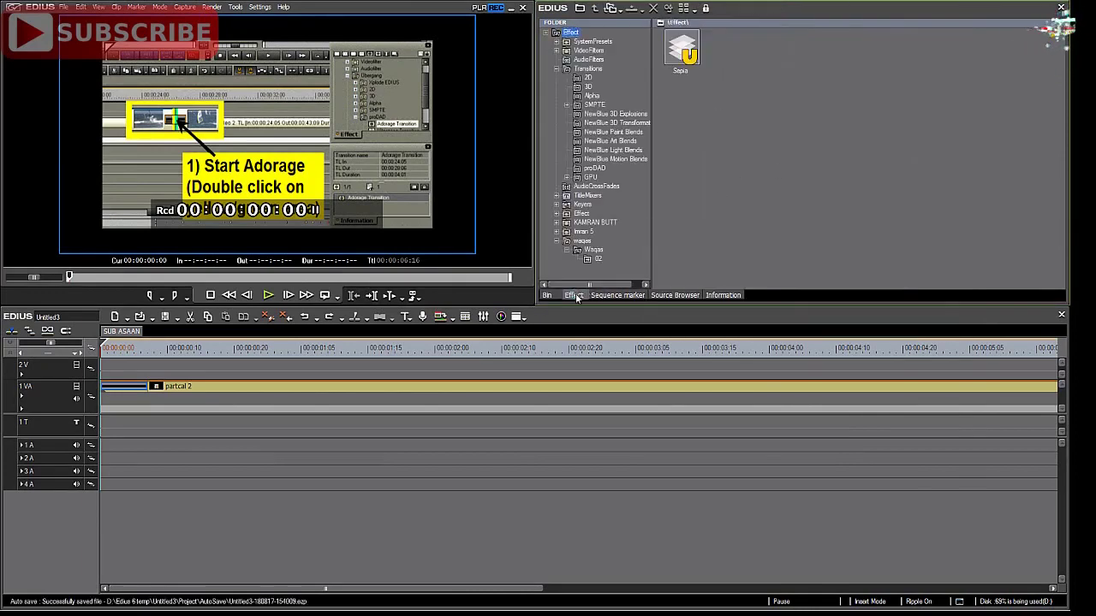
click(556, 68)
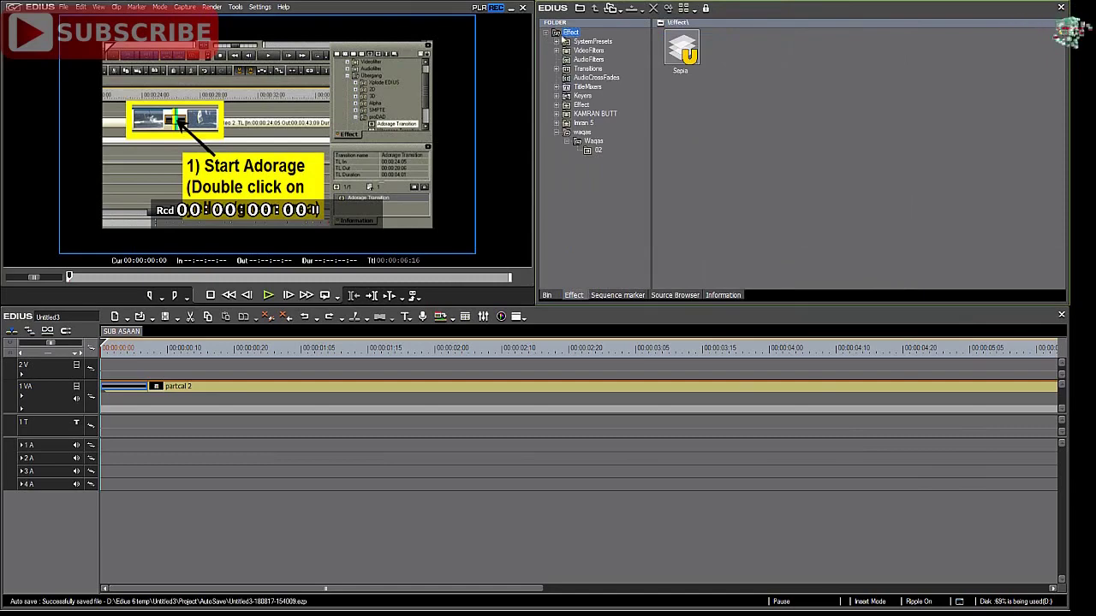
click(557, 50)
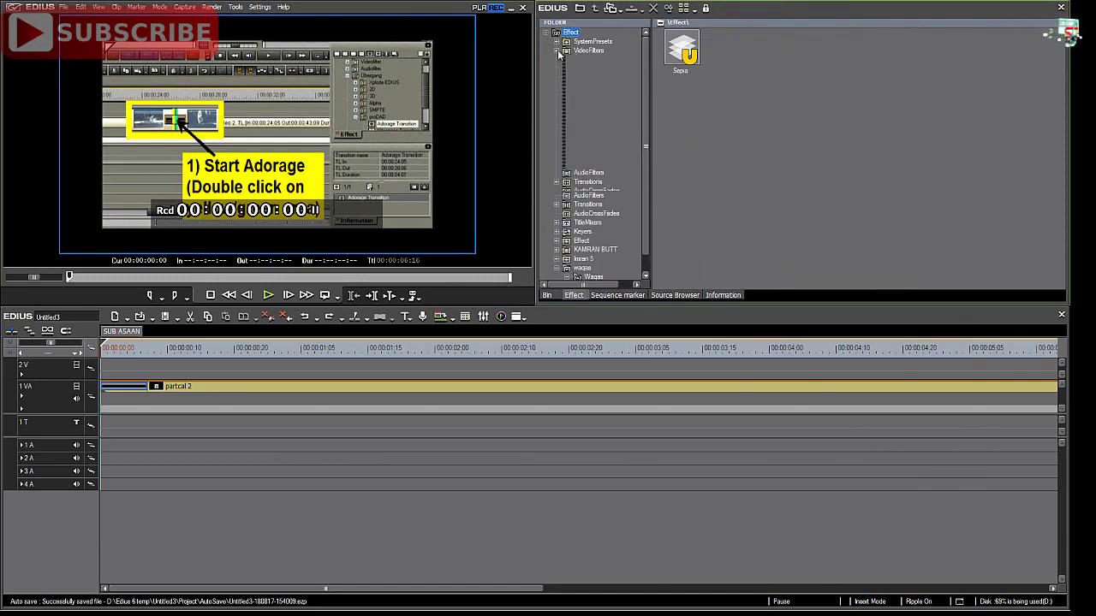
click(585, 60)
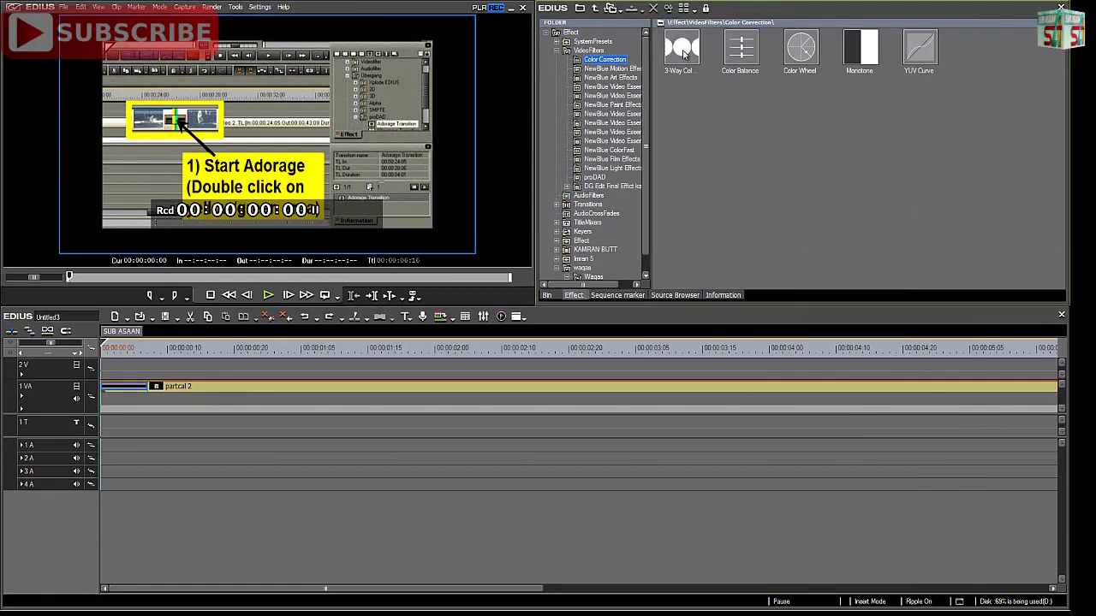
click(634, 69)
click(621, 78)
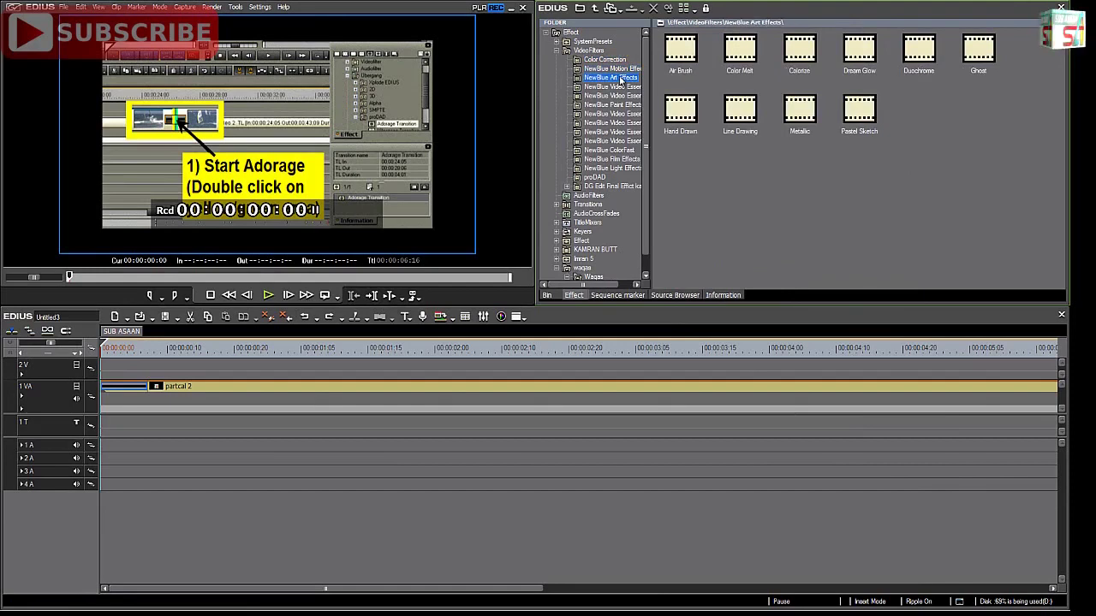
click(557, 51)
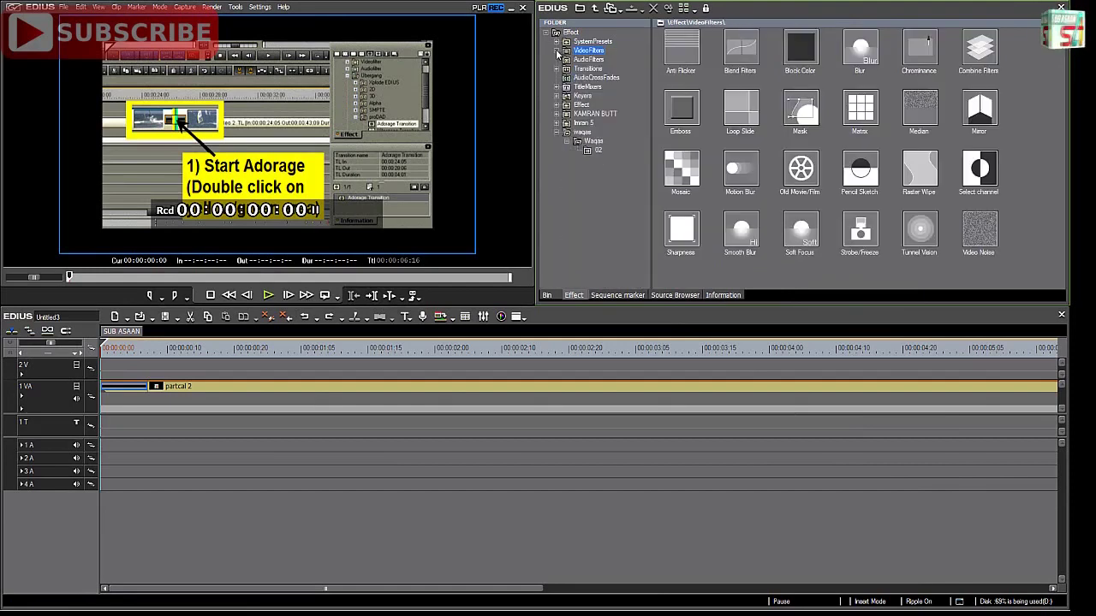
click(556, 51)
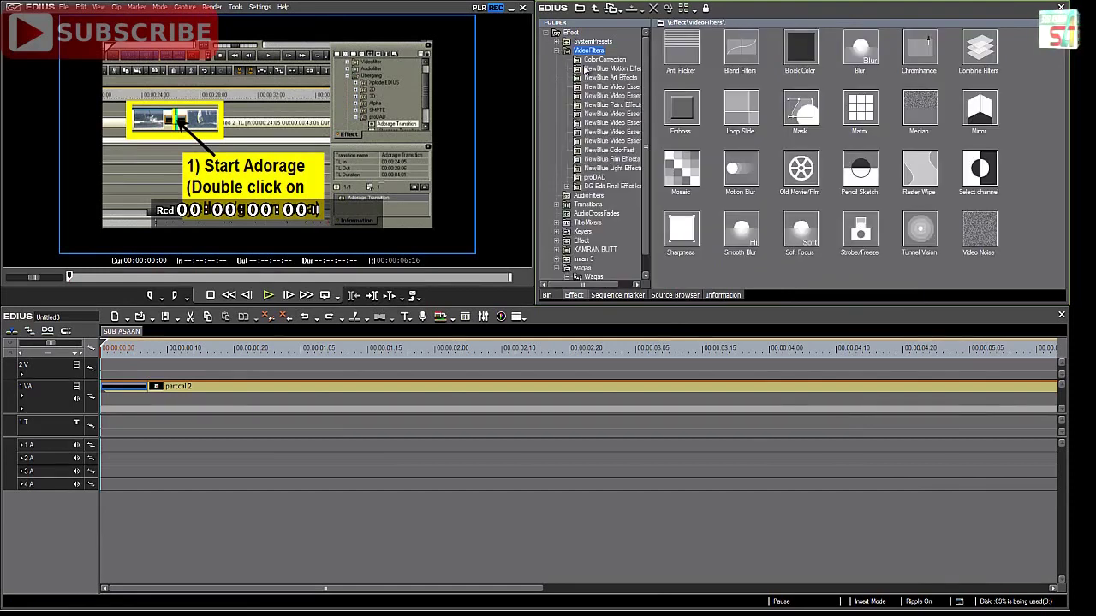
click(556, 51)
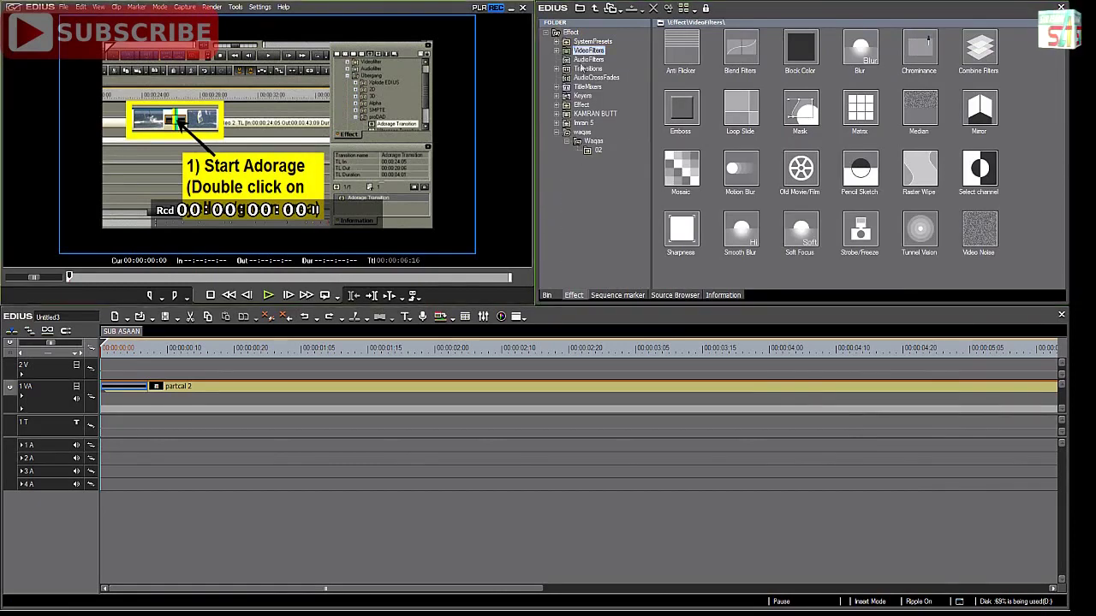
Apply the 3-Way Color Correction filter from the Color Correction group to the partcal 2 clip on track 1 VA.
click(555, 52)
click(586, 60)
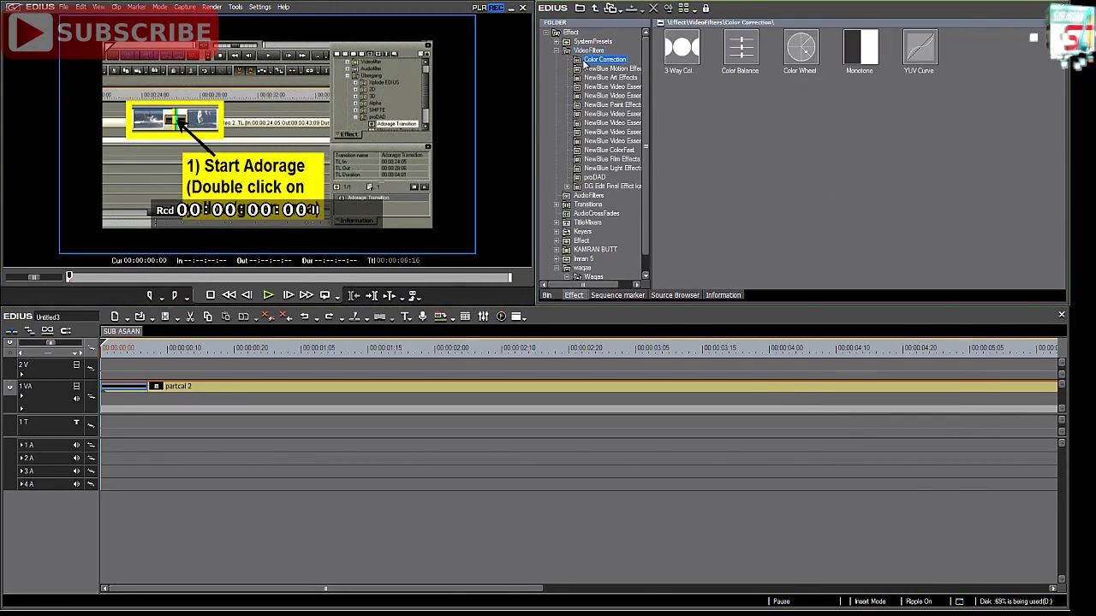
drag(681, 51, 308, 387)
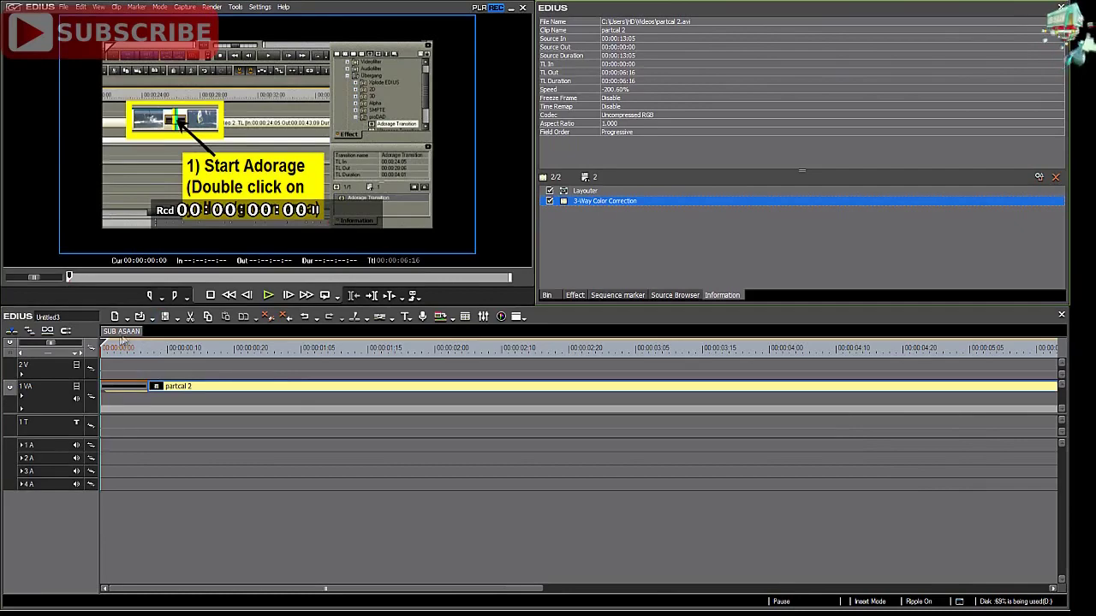
At 00:00:00:16, edit the 3-Way Color Correction filter, setting black balance to Cb 11.3 and Cr 7.5 with saturation 9.6.
drag(107, 346, 214, 355)
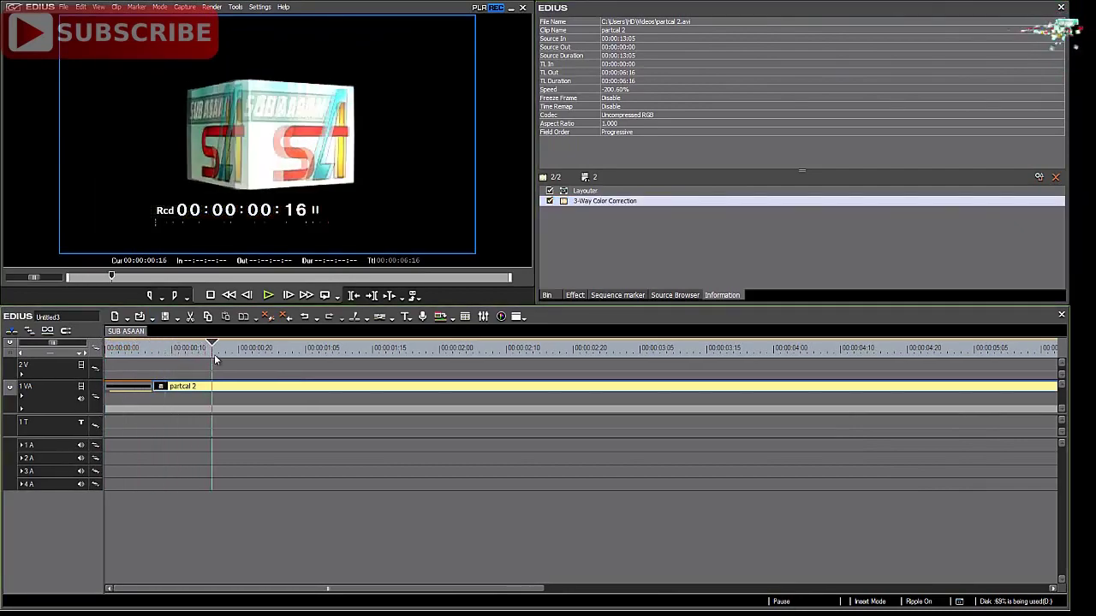
click(601, 201)
double_click(601, 201)
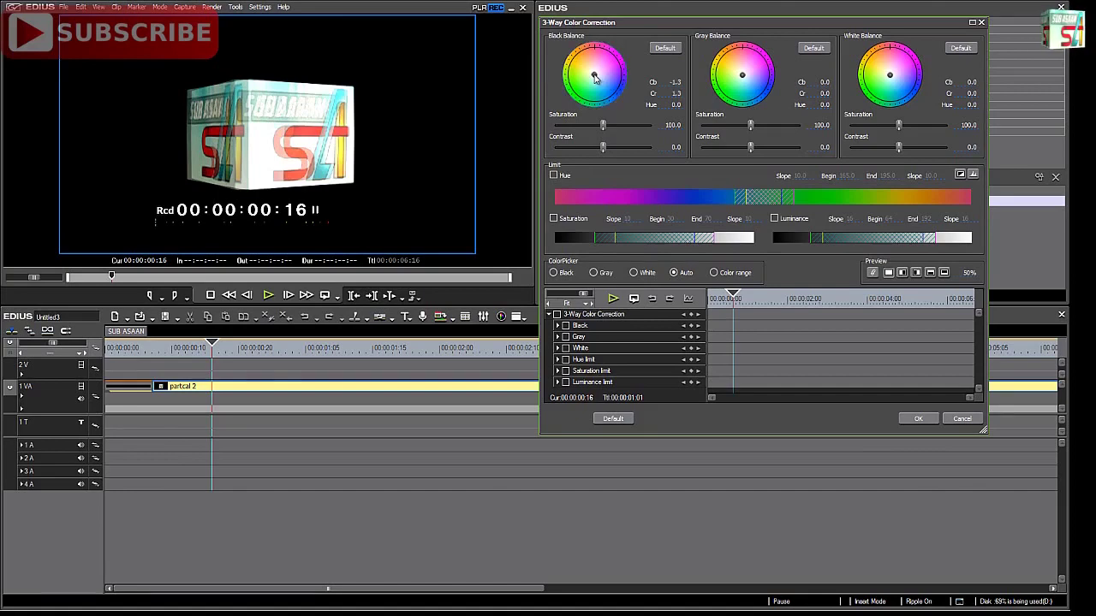
drag(594, 76, 600, 73)
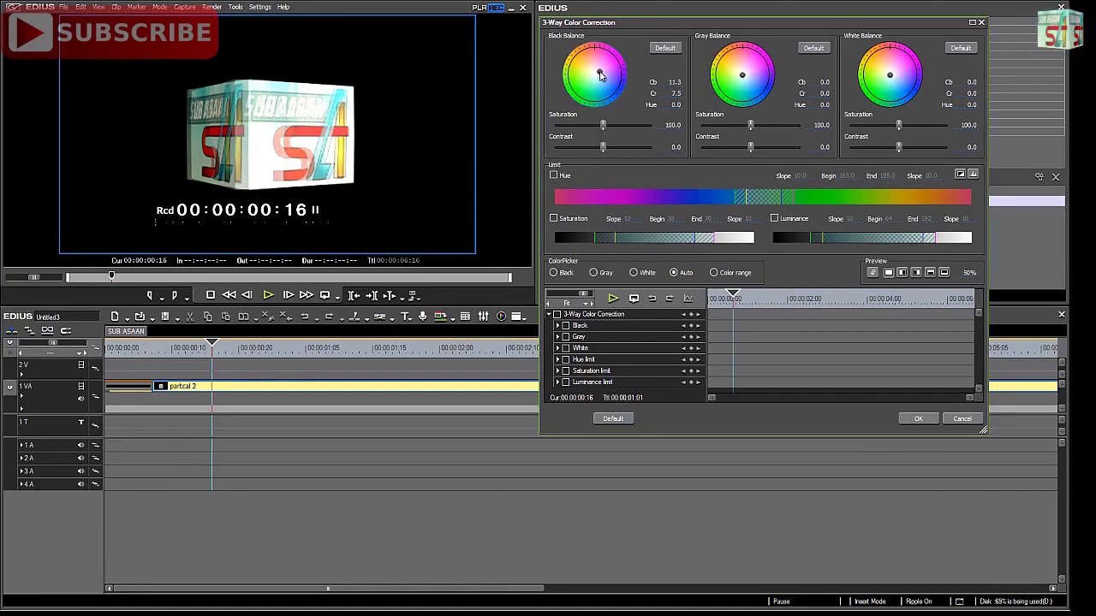
drag(603, 125, 561, 125)
At 00:00:01:03, set black balance to Cb 2.5, Cr 2.5, saturation 96.4, contrast -3.5 and gray balance to Cb -11.3, Cr -12.5, and accept.
drag(213, 348, 294, 347)
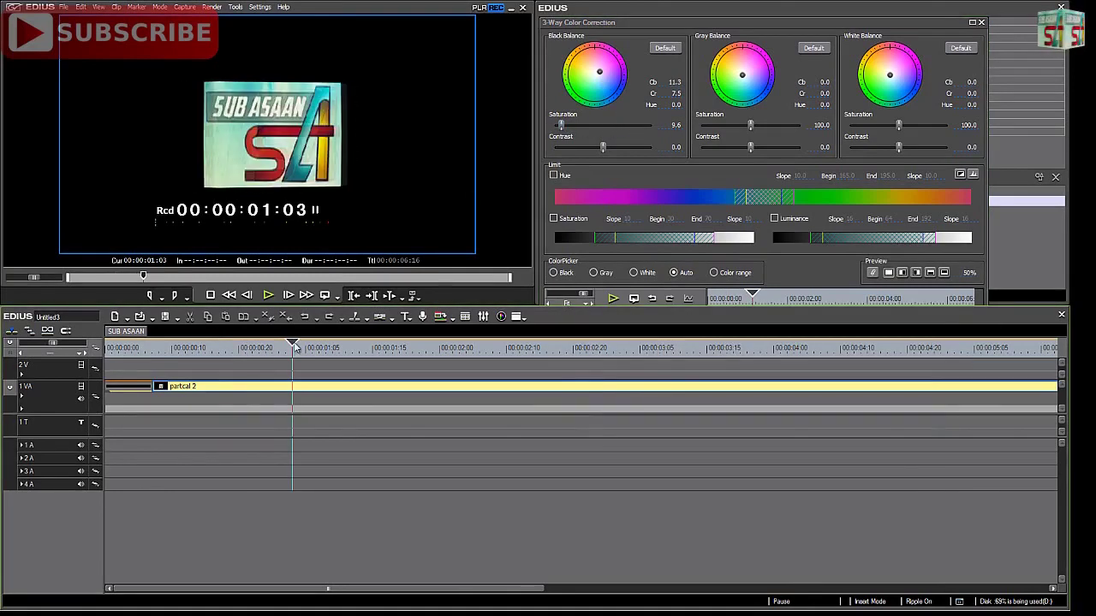
drag(564, 126, 598, 145)
drag(598, 81, 578, 81)
mouse_move(597, 125)
mouse_down()
mouse_move(522, 128)
mouse_move(634, 125)
mouse_move(602, 125)
mouse_up()
drag(578, 81, 596, 75)
mouse_move(603, 149)
mouse_down()
mouse_move(628, 149)
mouse_move(593, 149)
mouse_up()
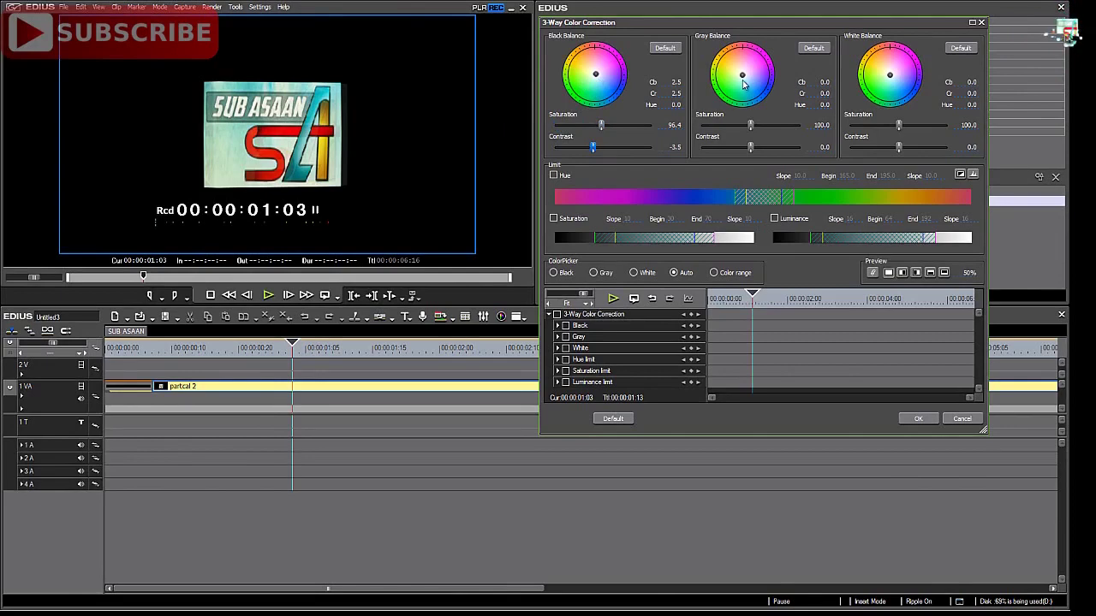
drag(743, 76, 737, 82)
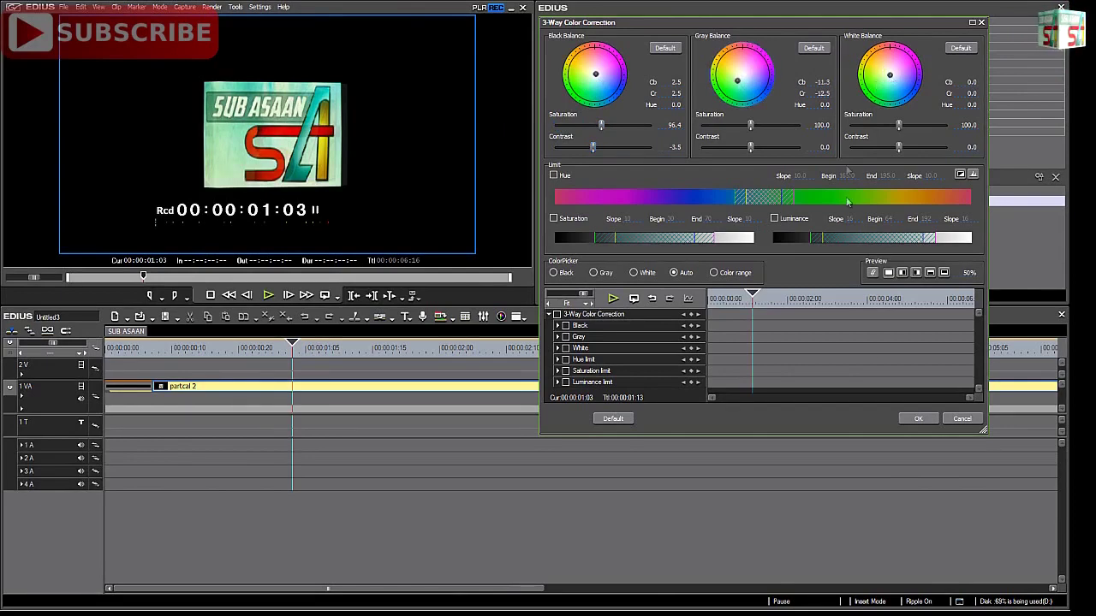
click(915, 418)
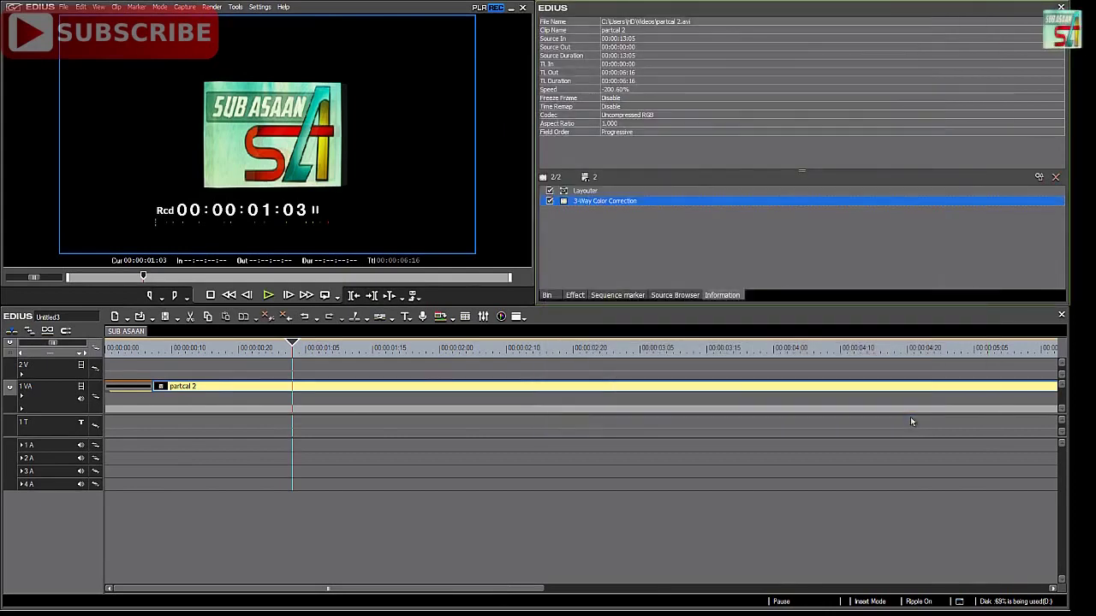
Add the Color Balance filter to the partcal 2 clip with Bright 8, Red 5, Green 7 and Blue 15.
click(575, 296)
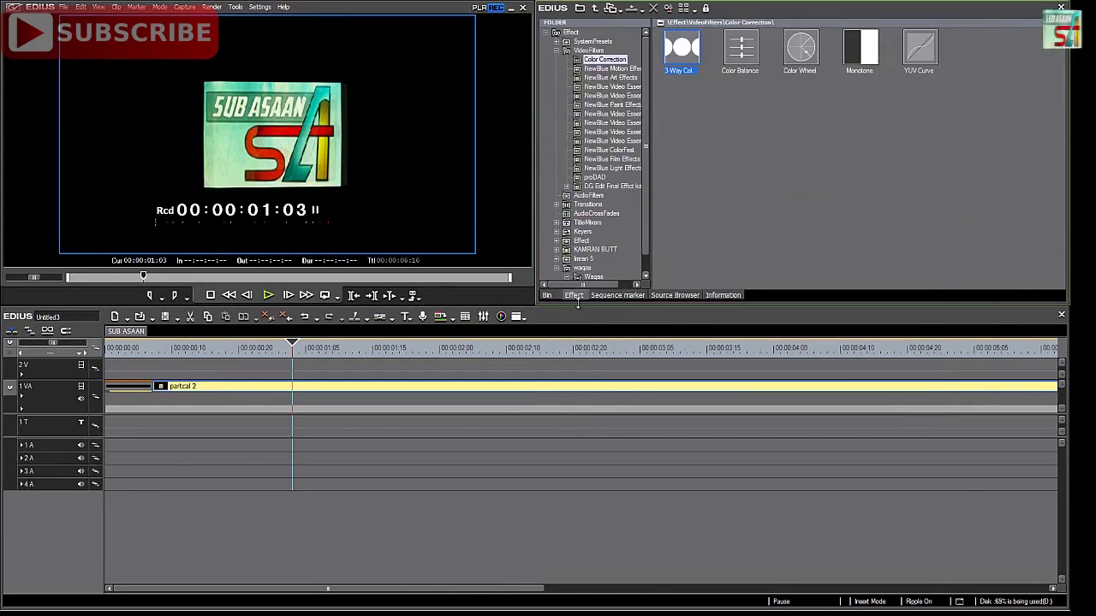
drag(741, 54, 531, 387)
double_click(603, 211)
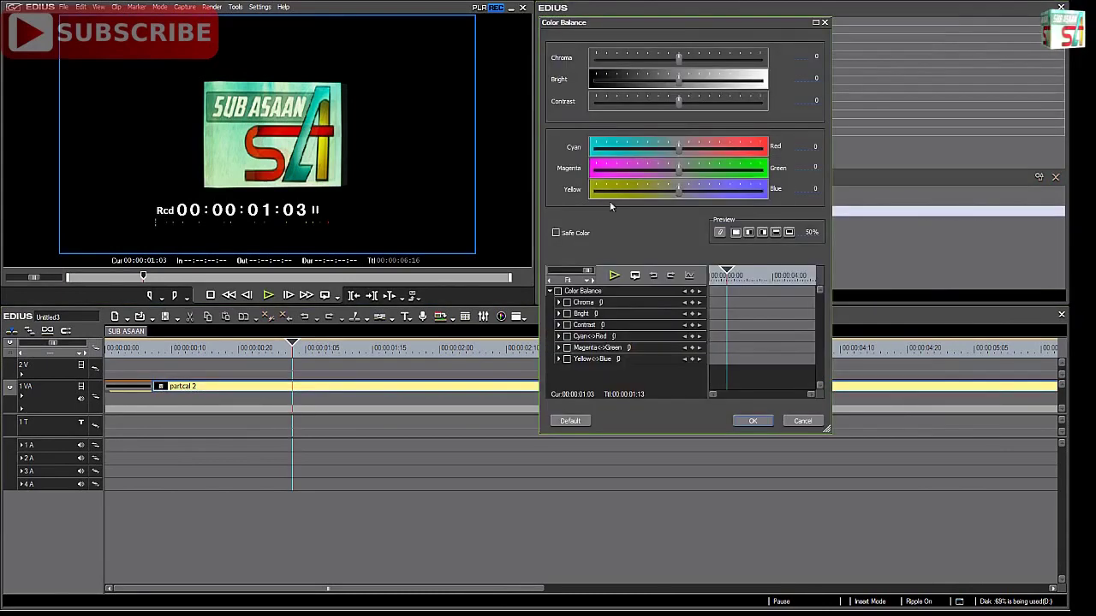
mouse_move(679, 79)
mouse_down()
mouse_move(735, 85)
mouse_move(657, 85)
mouse_move(737, 86)
mouse_move(637, 85)
mouse_move(698, 87)
mouse_move(648, 86)
mouse_move(685, 96)
mouse_up()
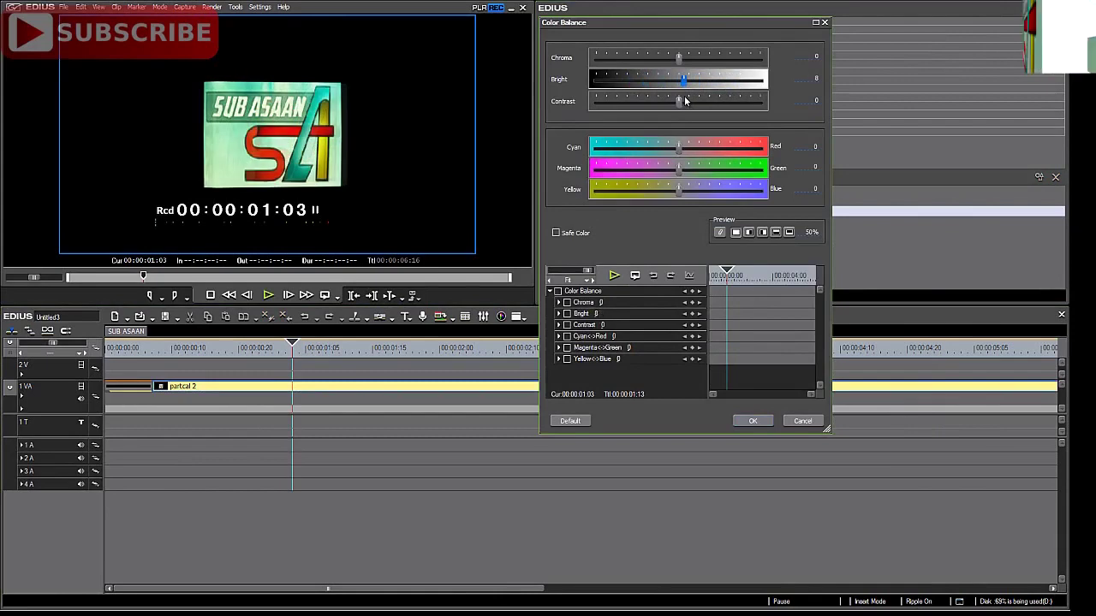
drag(691, 151, 682, 150)
click(678, 168)
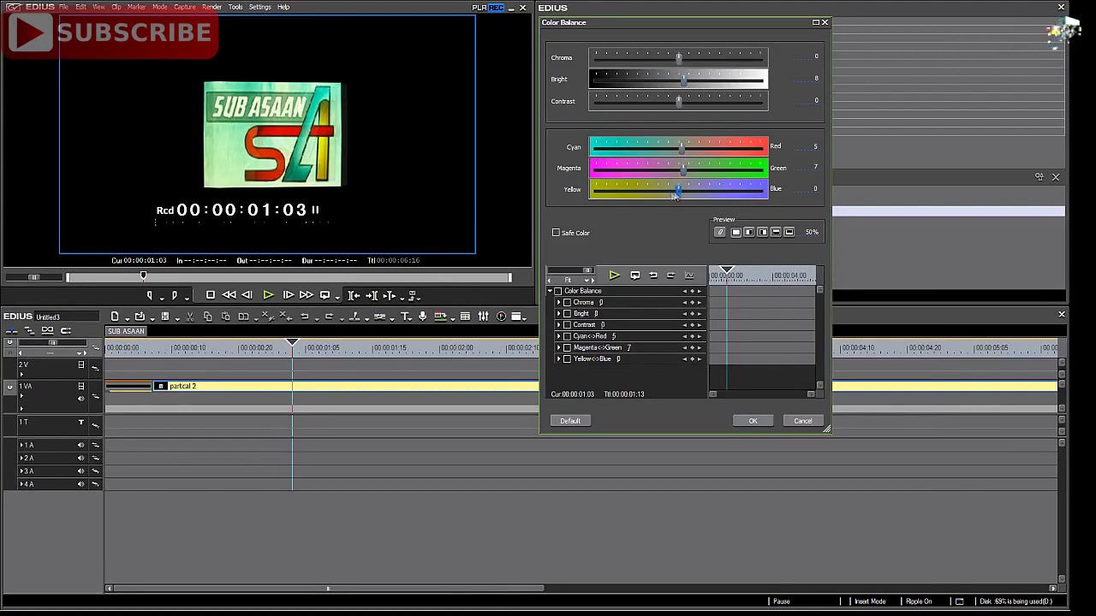
drag(668, 195, 688, 194)
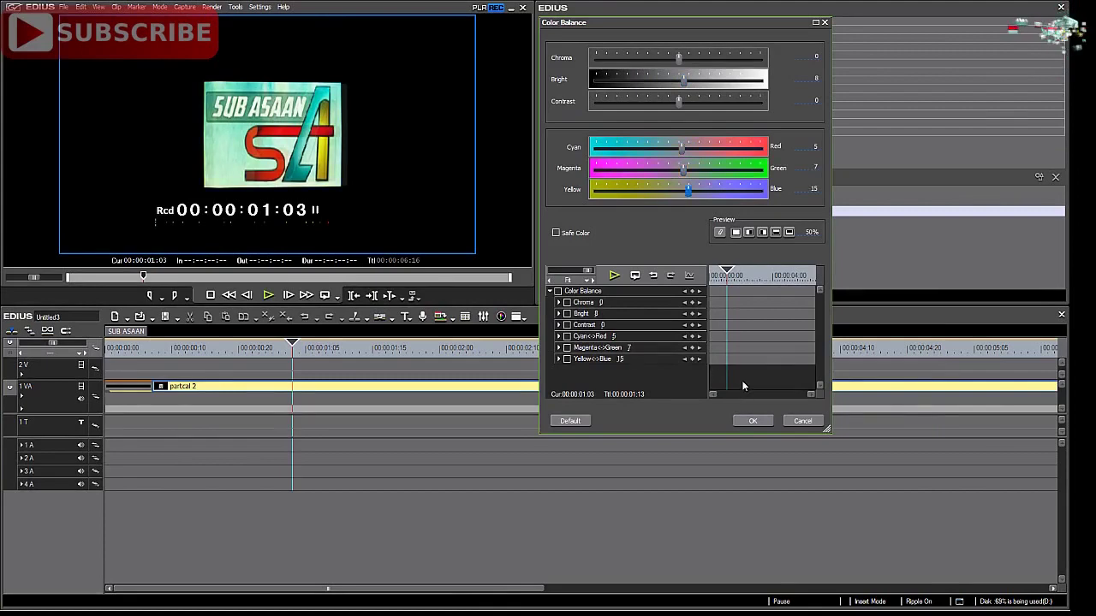
click(753, 422)
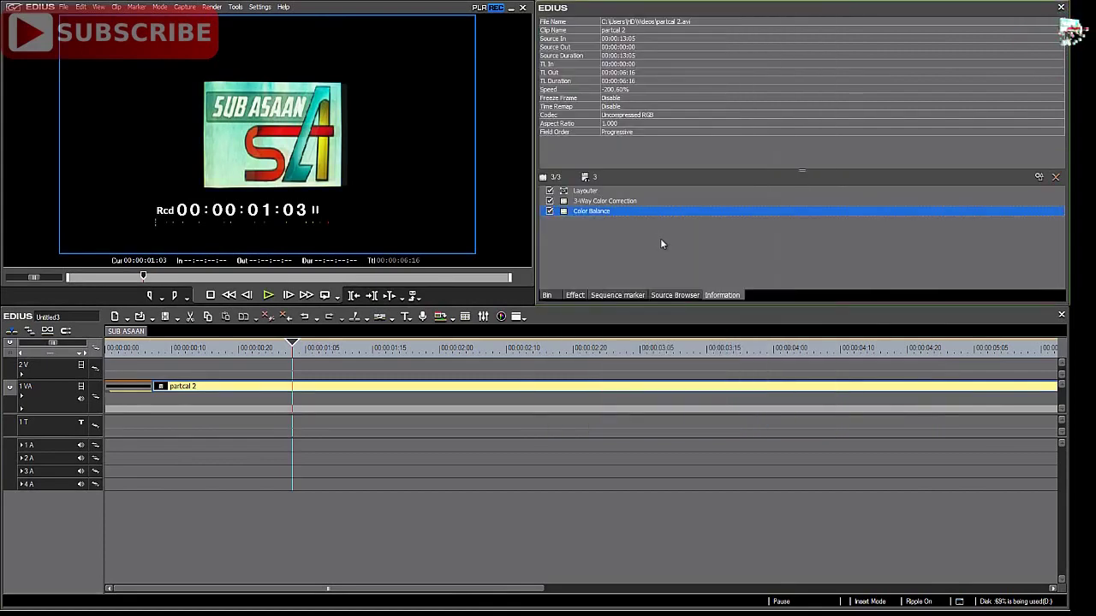
Add the Color Wheel filter to the partcal 2 clip and set its saturation to -128 and brightness to 27.
click(575, 296)
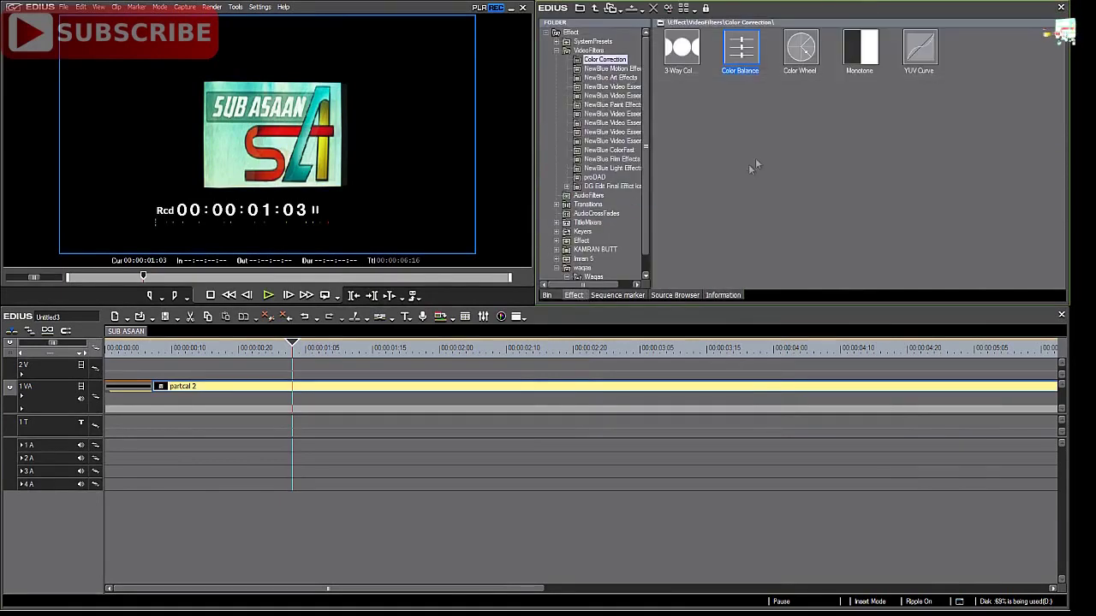
drag(801, 48, 526, 389)
double_click(597, 224)
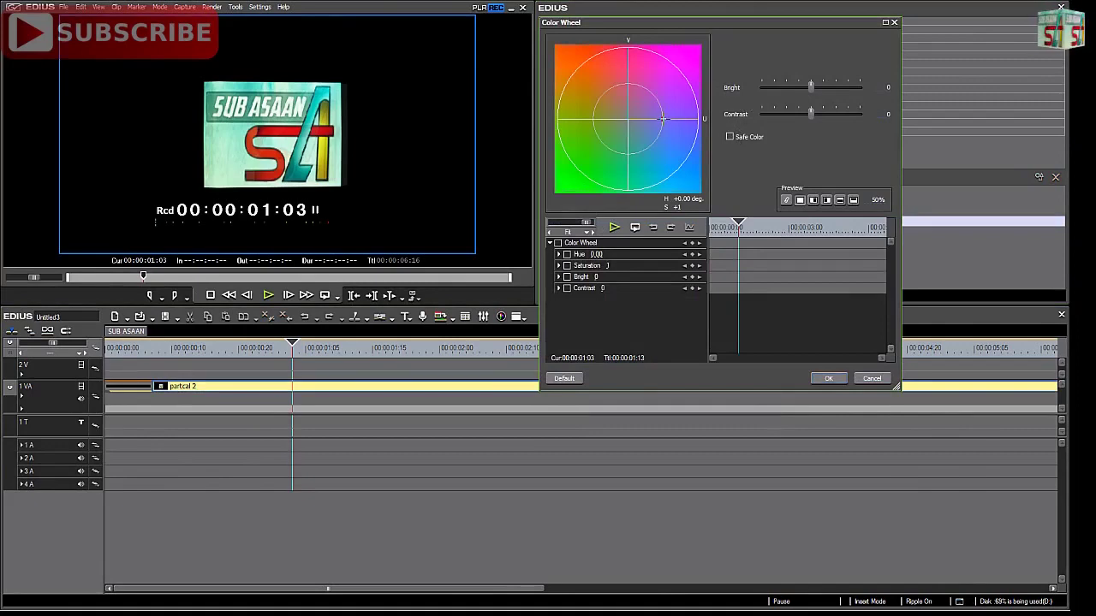
drag(662, 119, 627, 120)
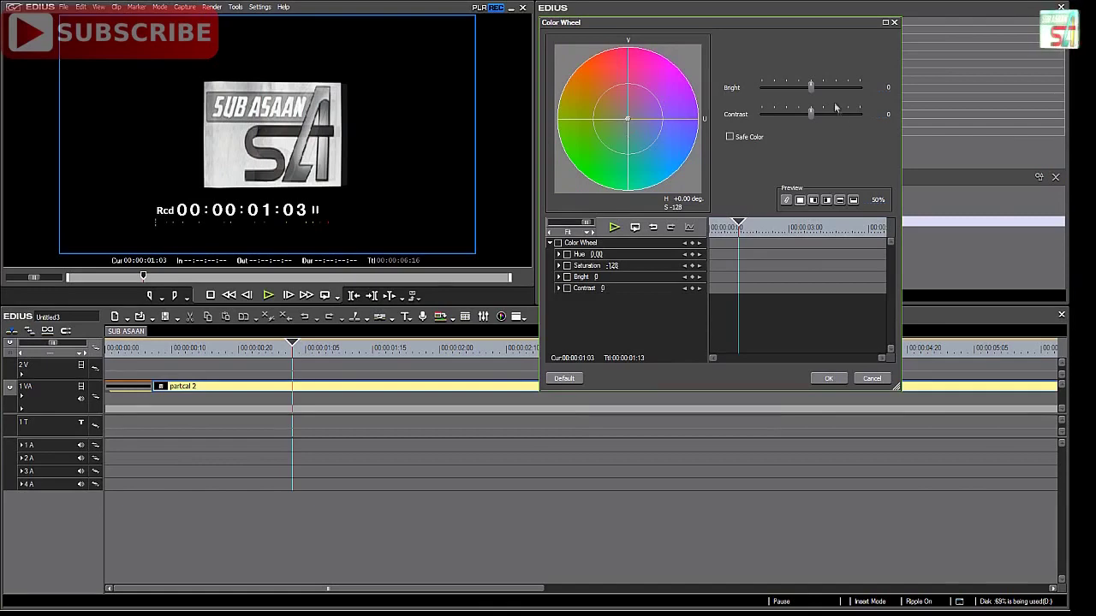
mouse_move(811, 86)
mouse_down()
mouse_move(773, 89)
mouse_move(870, 88)
mouse_move(823, 94)
mouse_up()
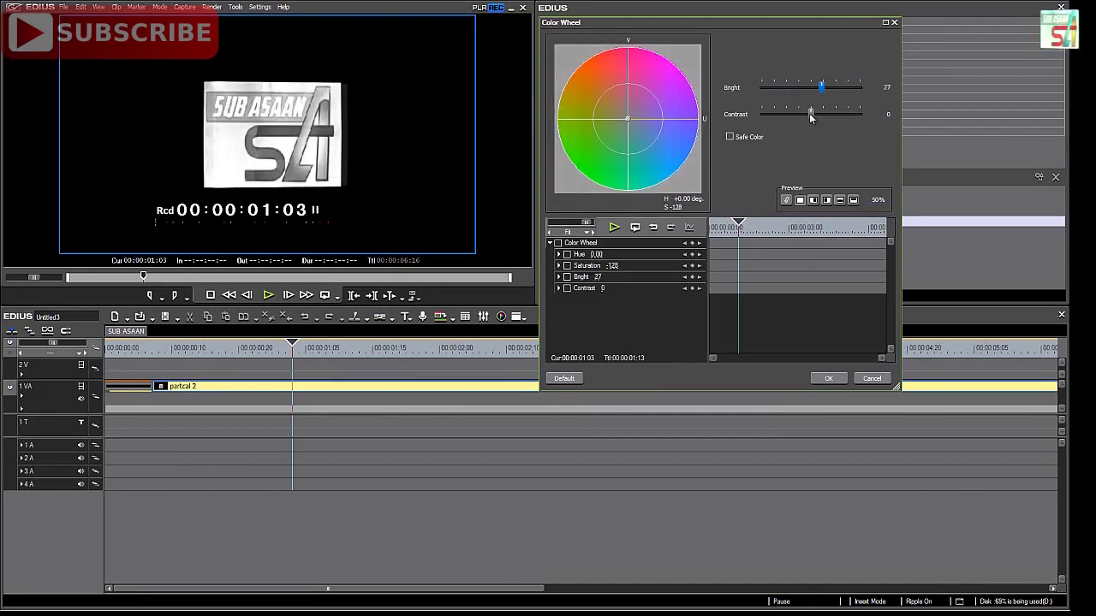
Set the Color Wheel filter's saturation to 5 and accept its settings.
click(627, 120)
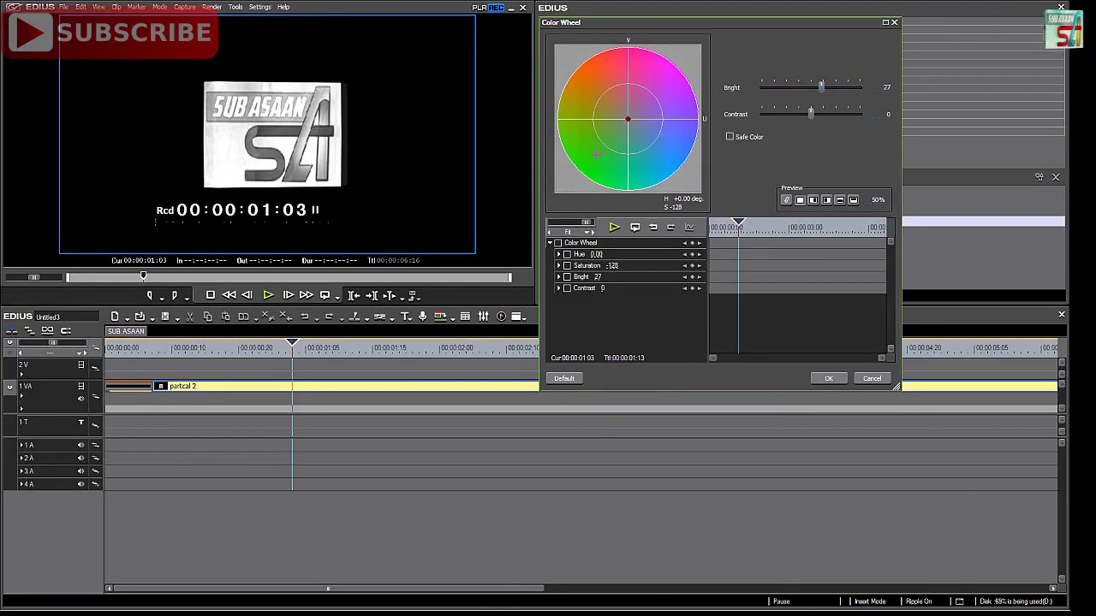
mouse_move(627, 120)
mouse_down()
mouse_move(675, 119)
mouse_move(628, 120)
mouse_up()
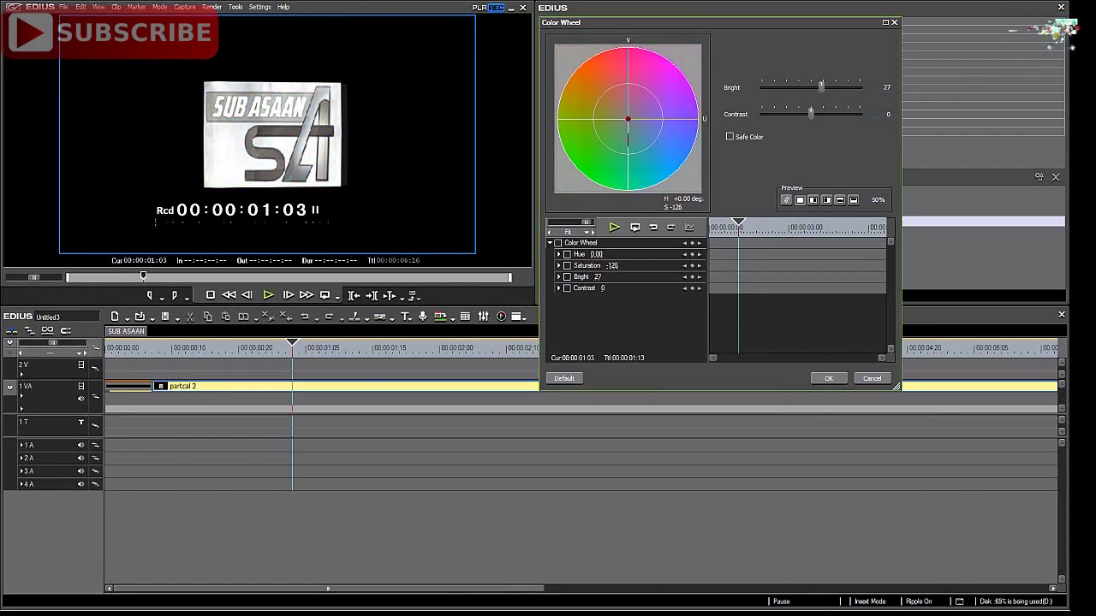
drag(628, 120, 661, 119)
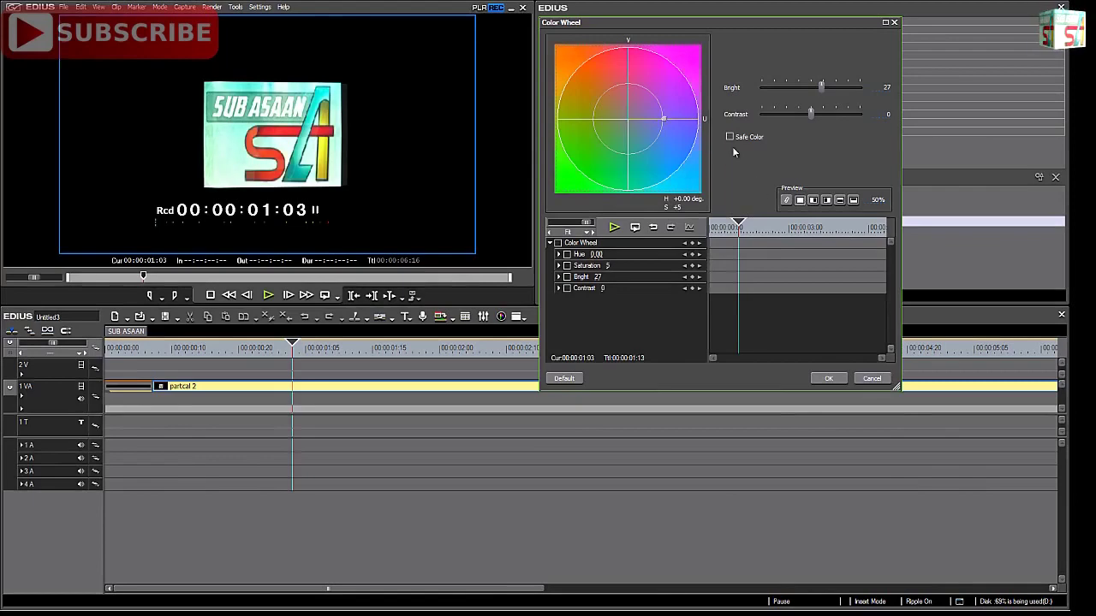
click(828, 377)
Add the Monotone filter from the Color Correction group to the partcal 2 clip and try adjusting its settings.
click(574, 295)
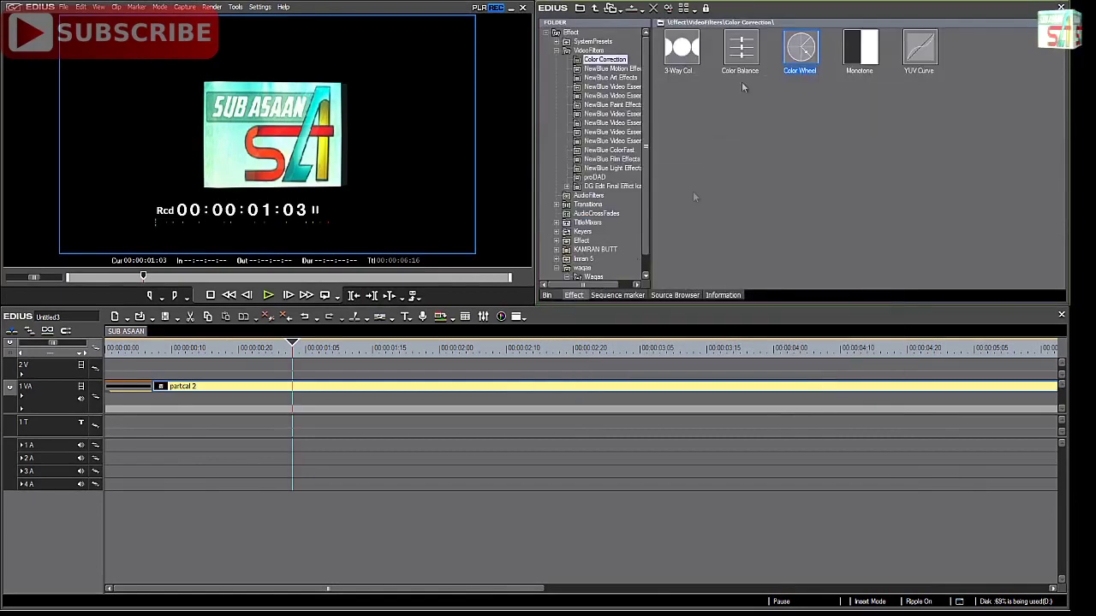
click(859, 54)
drag(859, 54, 473, 390)
double_click(585, 232)
mouse_move(686, 71)
mouse_down()
mouse_move(699, 71)
mouse_move(633, 72)
mouse_move(698, 78)
mouse_up()
click(808, 221)
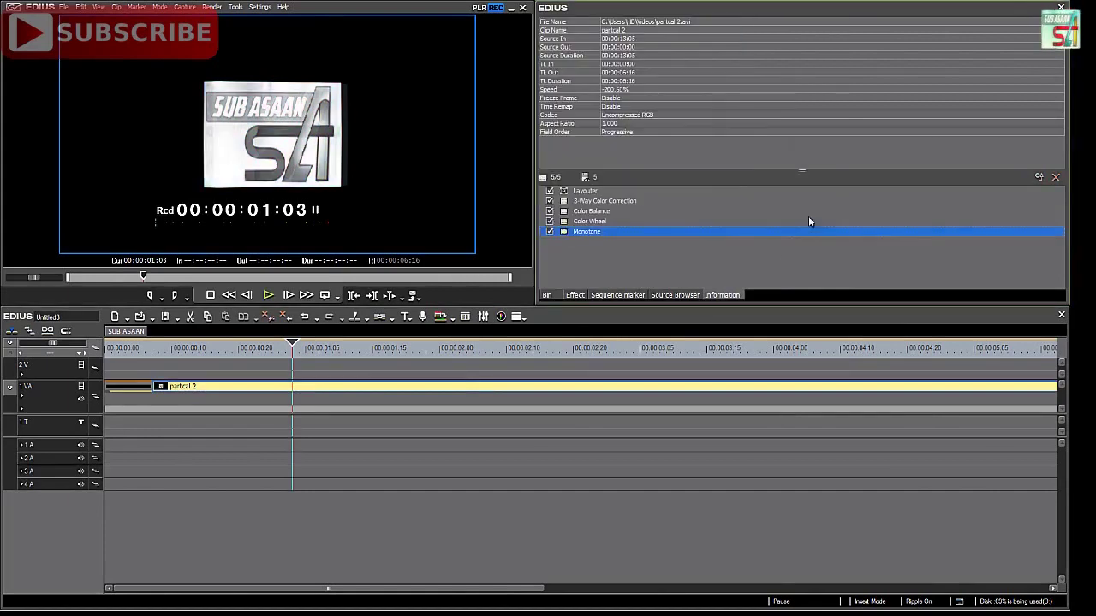
Add the YUV Curve filter to the partcal 2 clip, try raising its Y and U curves, and discard the curve changes.
click(574, 295)
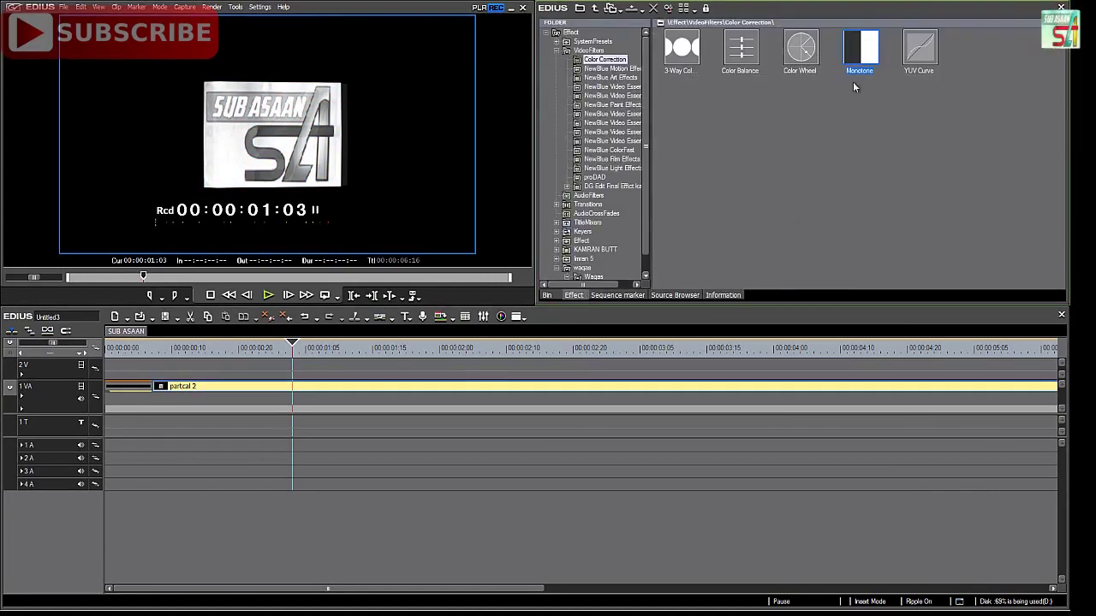
drag(919, 50, 518, 389)
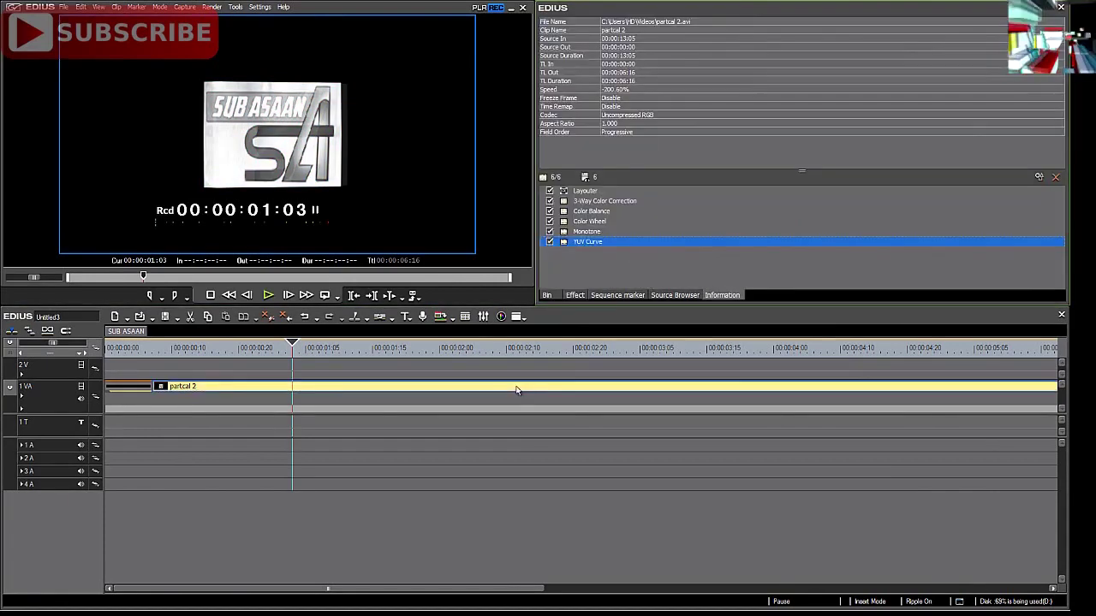
double_click(588, 242)
drag(619, 119, 598, 106)
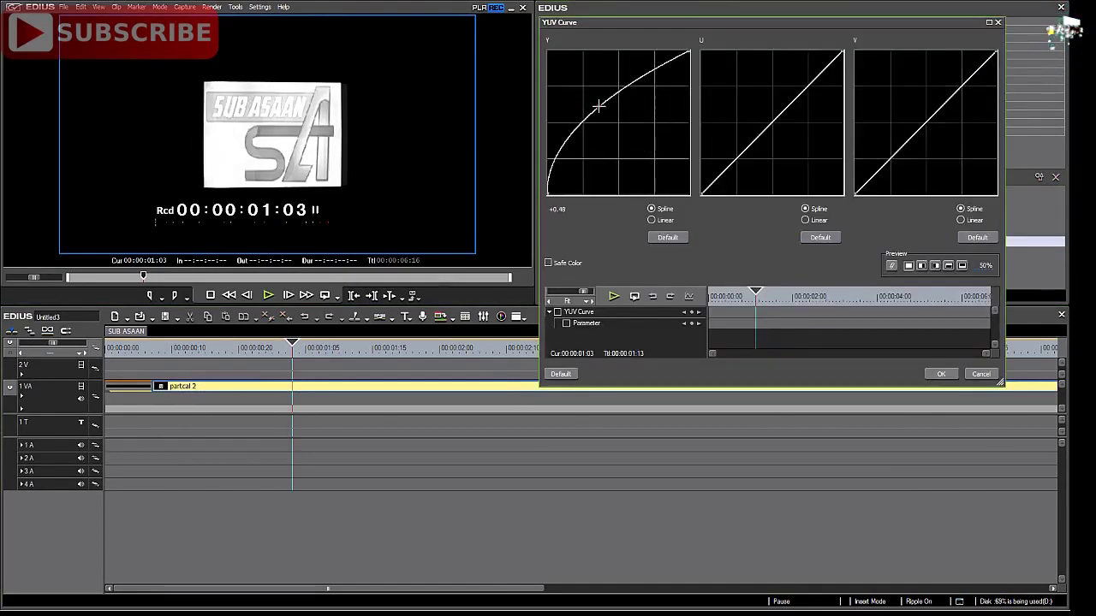
mouse_move(773, 130)
mouse_down()
mouse_move(751, 117)
mouse_move(776, 135)
mouse_move(762, 123)
mouse_up()
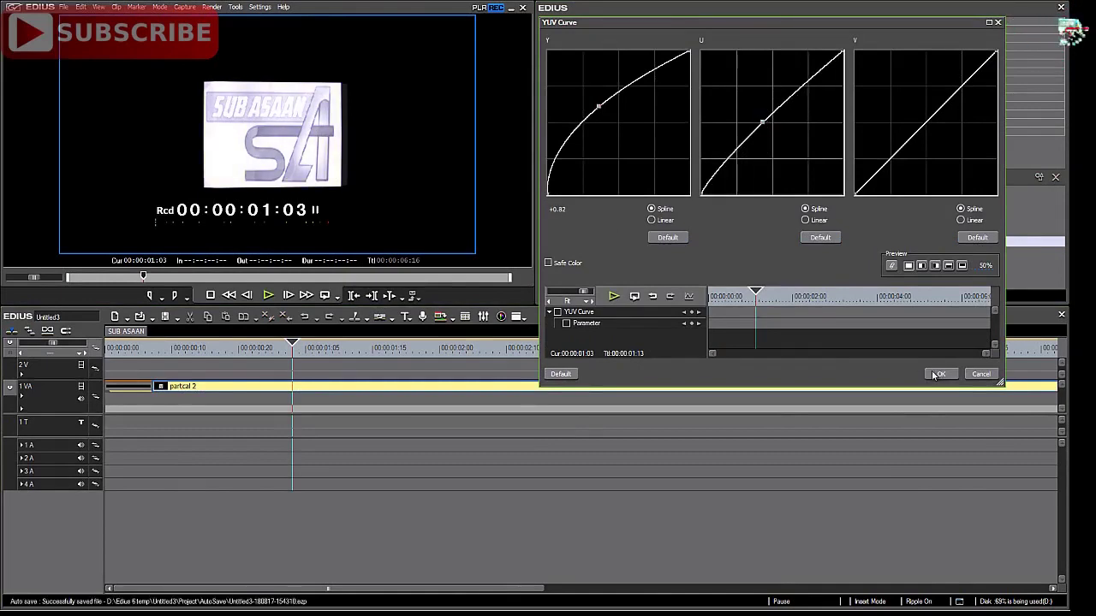
click(982, 374)
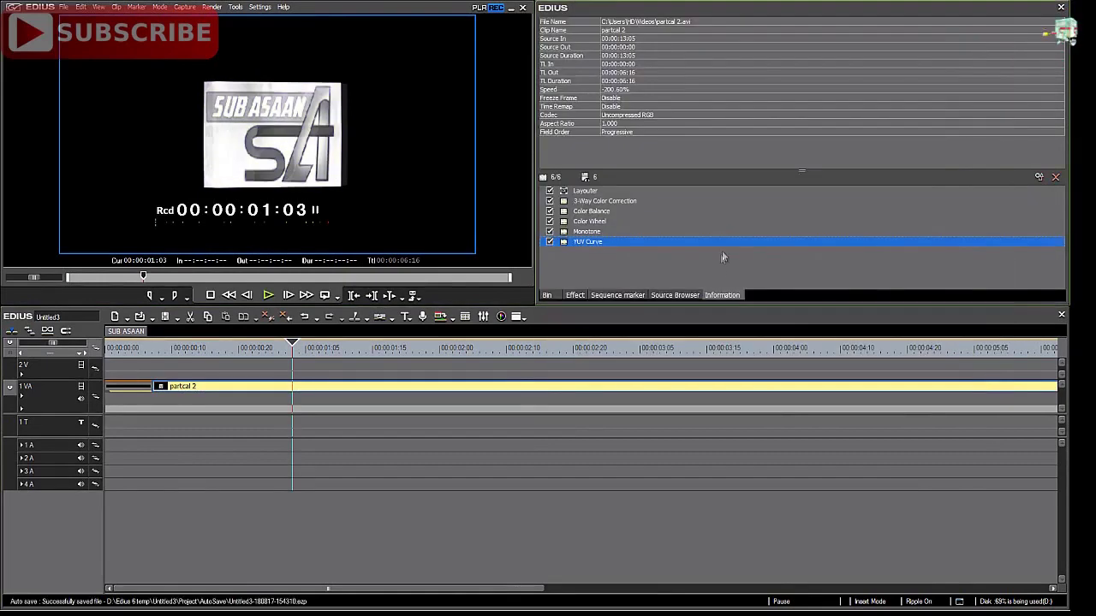
Browse the AudioFilters effects and try to apply the Graphic Equalizer to the partcal 2 clip.
click(575, 295)
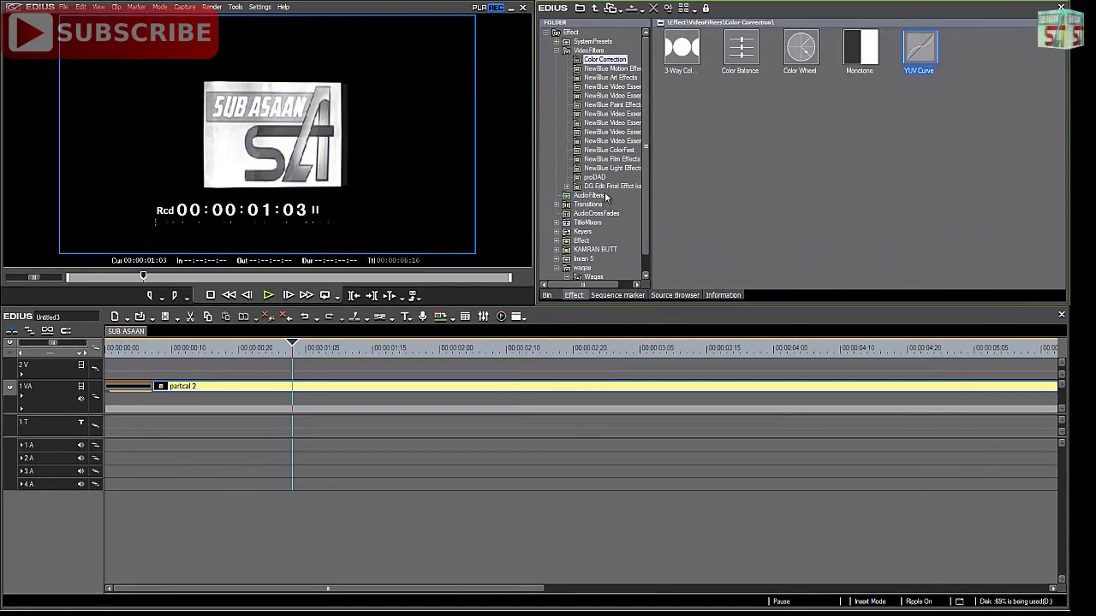
scroll(644, 190, down, 1)
mouse_move(613, 287)
mouse_down()
mouse_move(625, 293)
mouse_move(612, 290)
mouse_up()
click(583, 178)
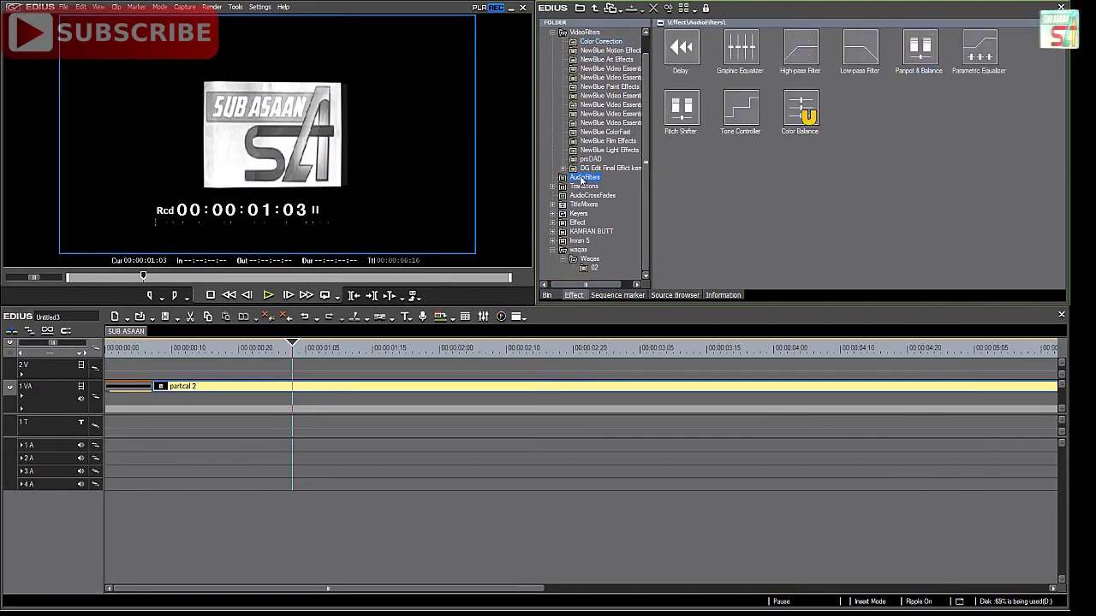
click(747, 50)
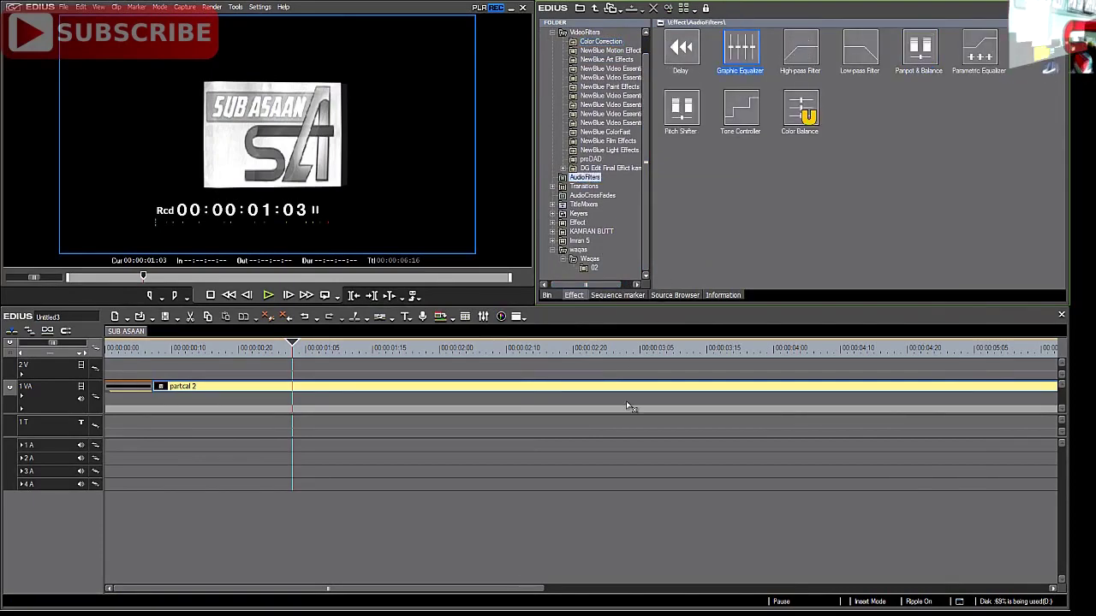
Import the hamid video from the youtube (F:) drive into the bin and place it at the start of track 2 V.
click(546, 296)
double_click(792, 202)
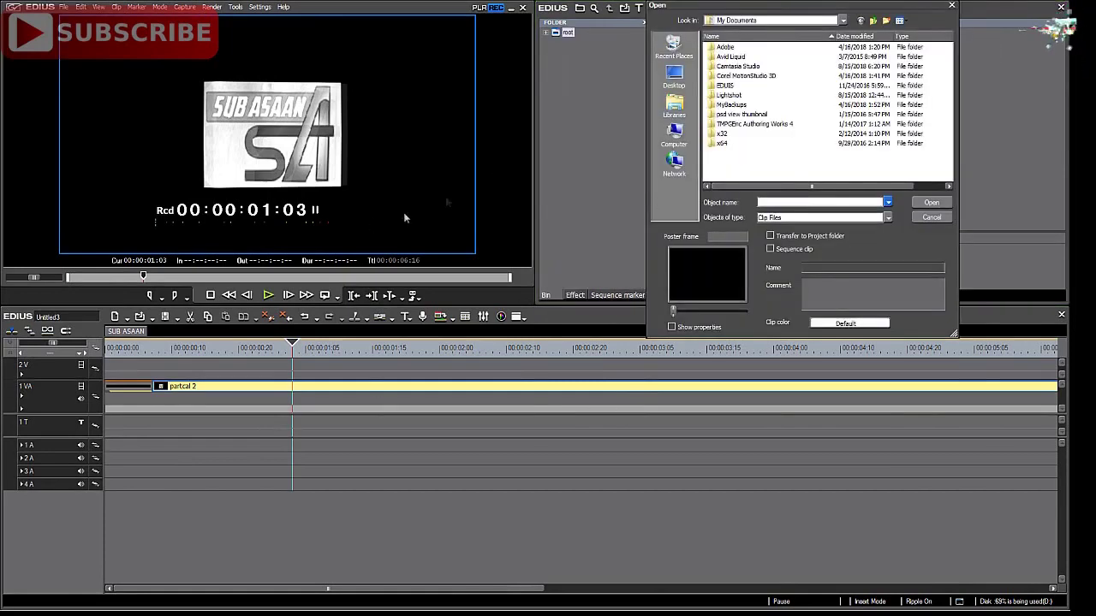
click(673, 133)
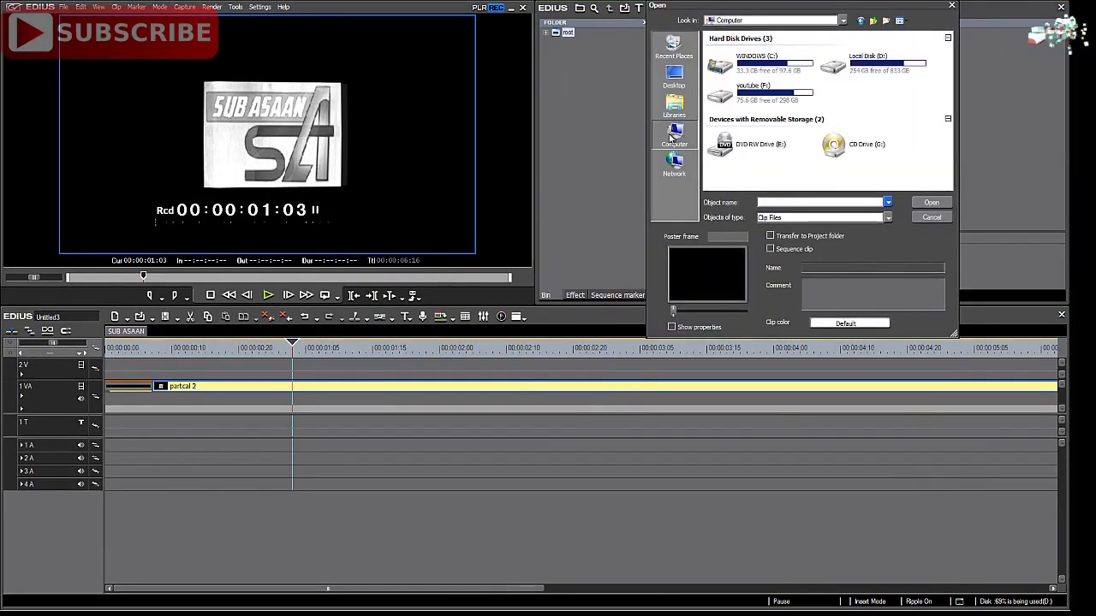
double_click(762, 89)
scroll(745, 99, down, 5)
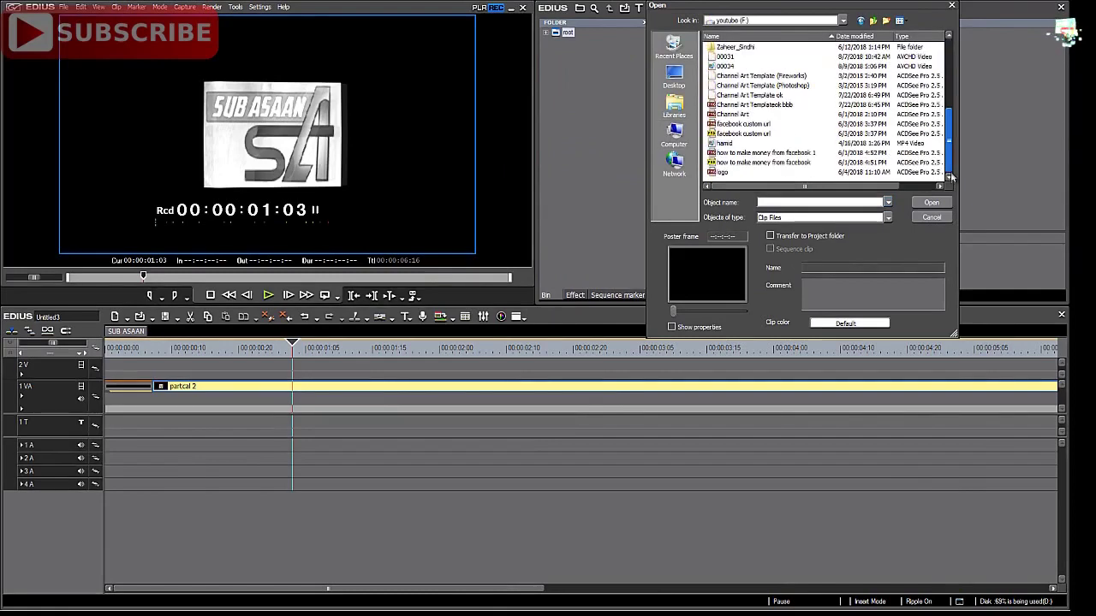
drag(949, 137, 950, 124)
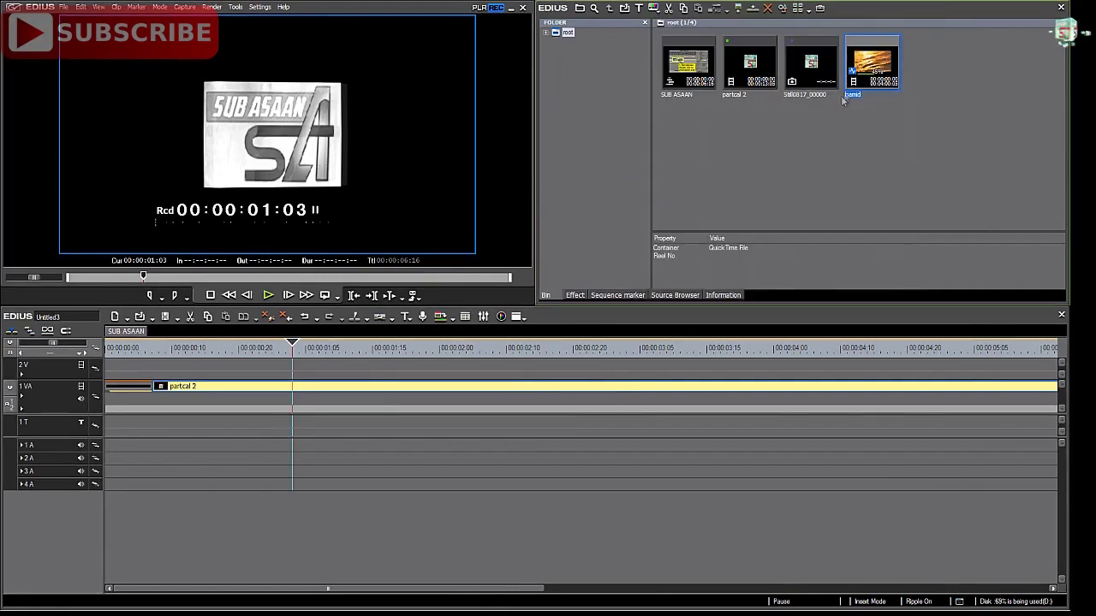
drag(877, 67, 104, 372)
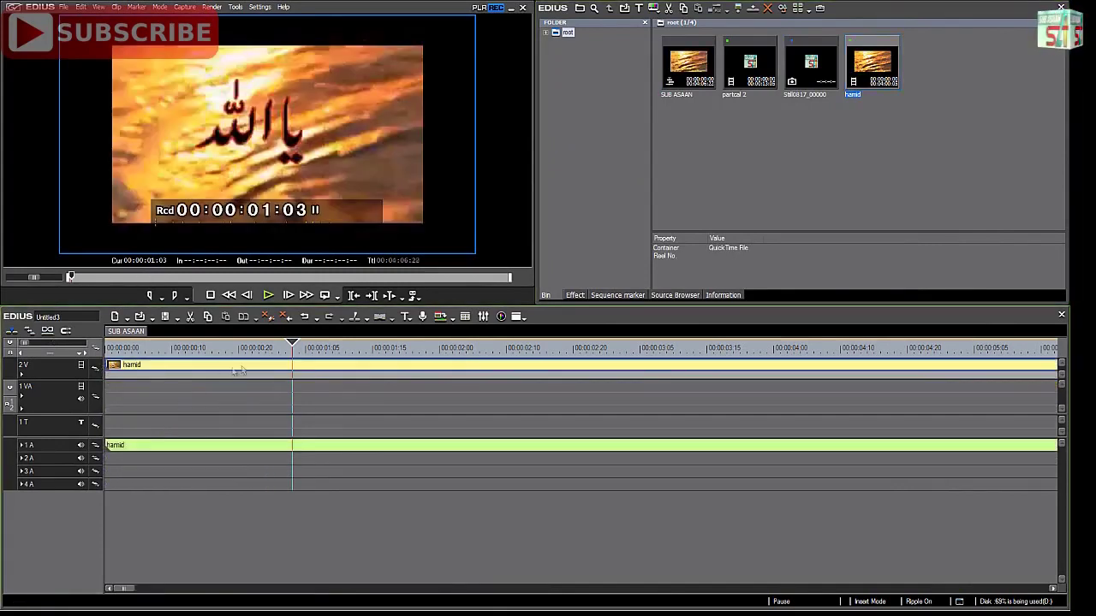
Play a short stretch of the hamid clip from 00:00:01:06 and stop playback.
mouse_move(293, 344)
mouse_down()
mouse_move(244, 346)
mouse_move(311, 346)
mouse_up()
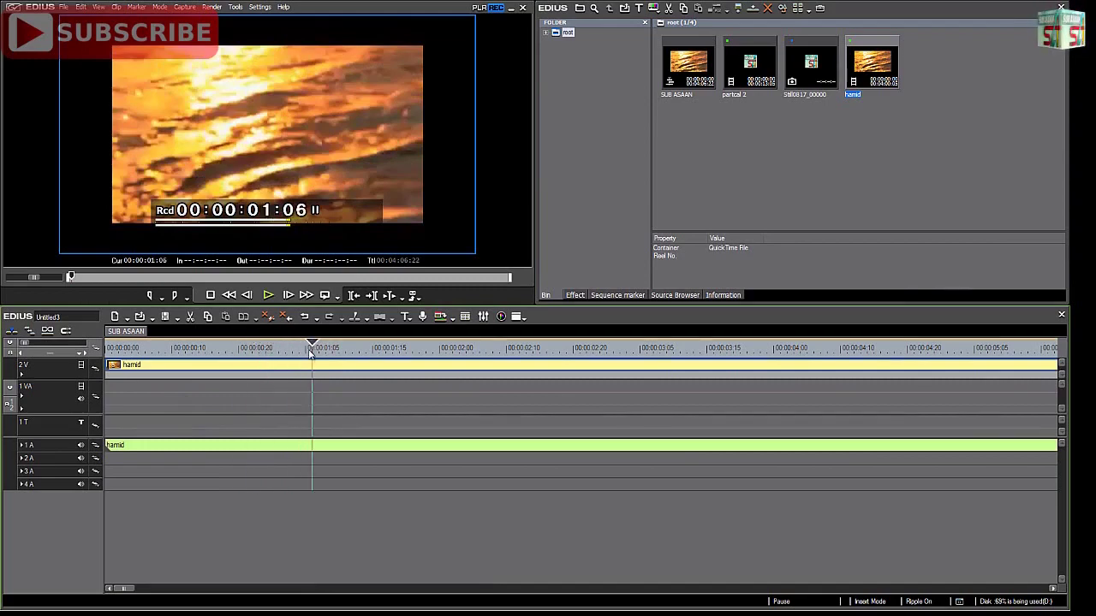
click(269, 296)
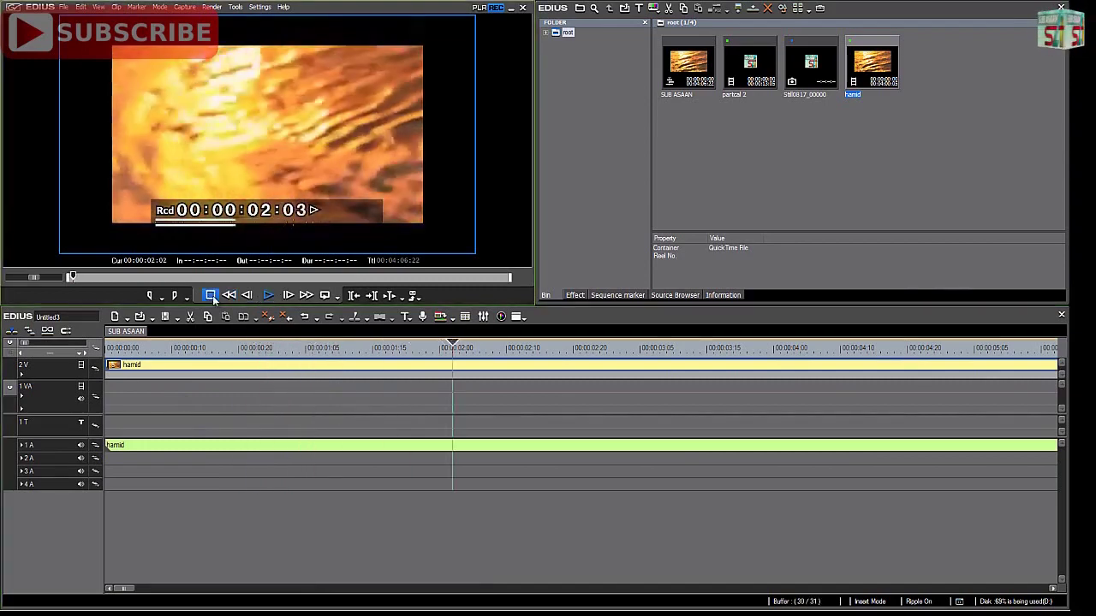
click(210, 296)
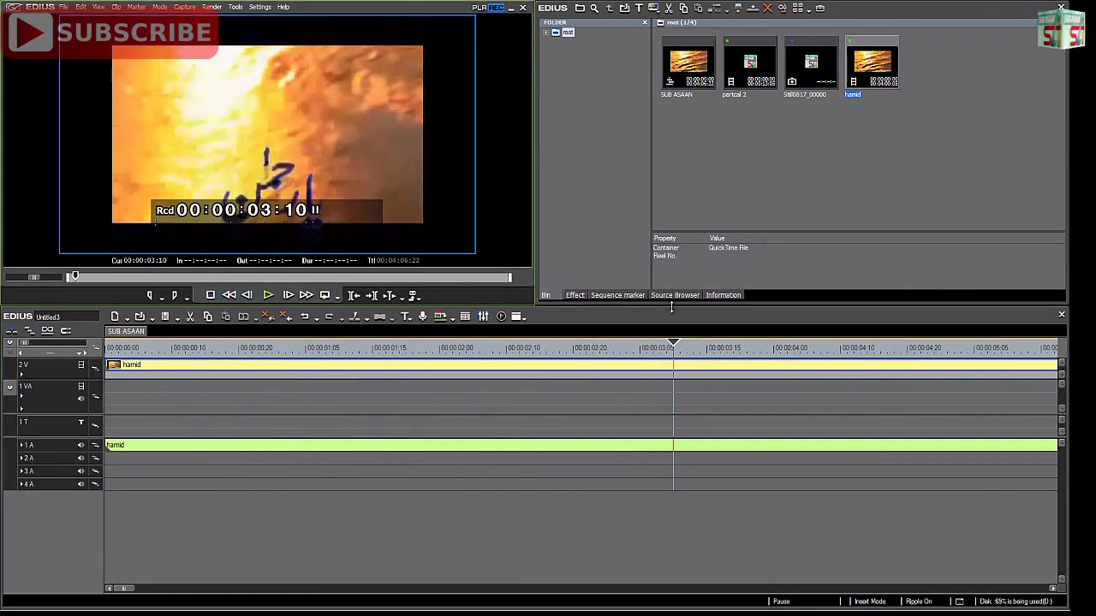
Apply the Graphic Equalizer to the hamid audio on track 1 A and raise Master to 7.8 and the 31 band to 8.2.
click(573, 296)
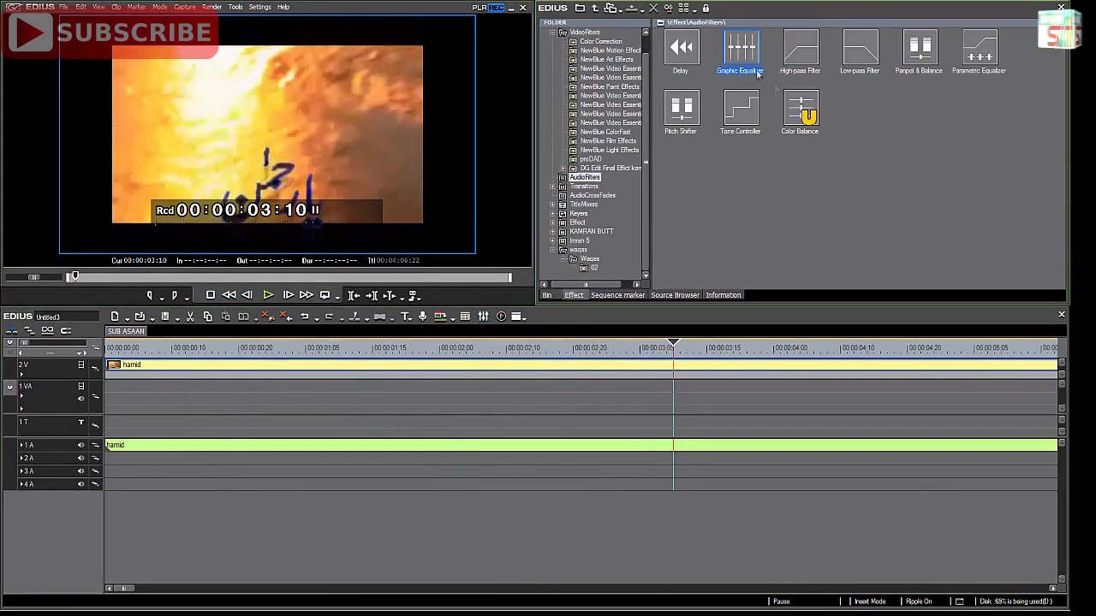
drag(741, 347, 709, 440)
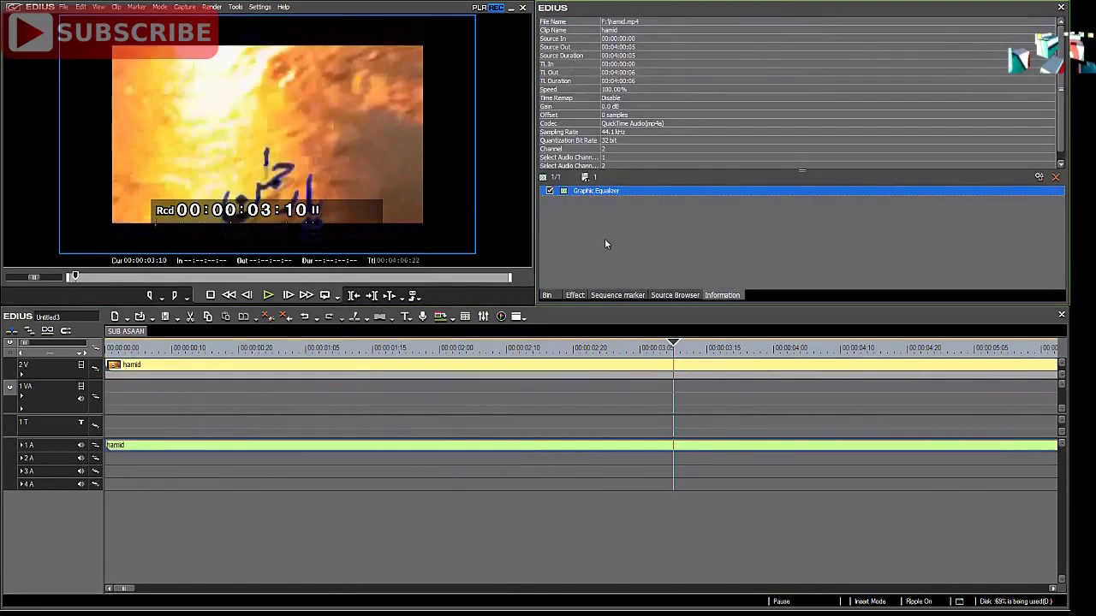
double_click(610, 192)
drag(602, 113, 575, 75)
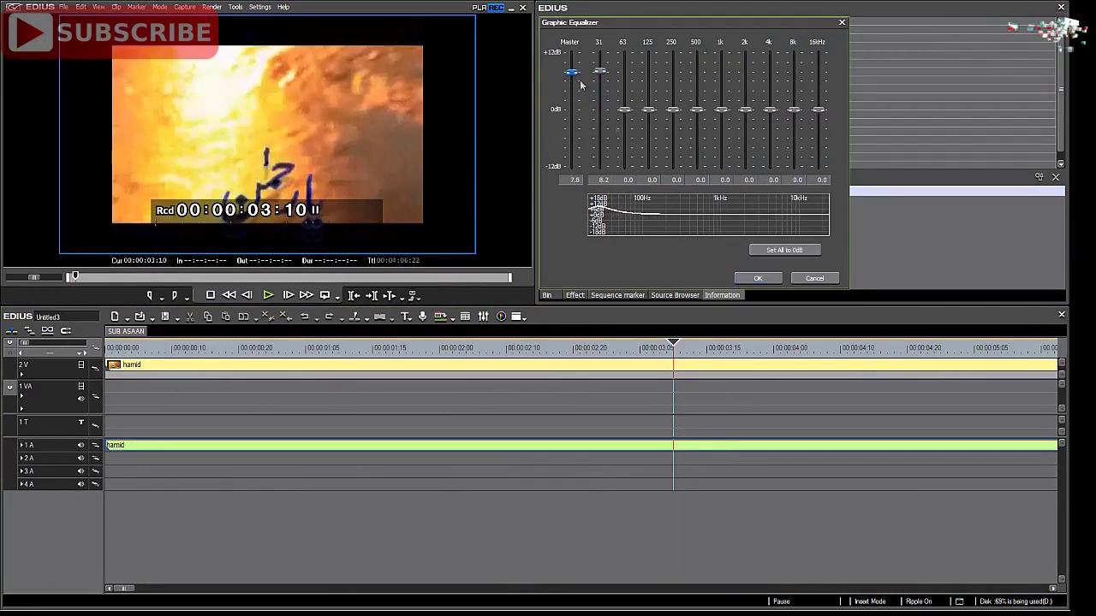
click(762, 282)
Add the Delay filter to the hamid audio, try its delay time and gain settings during playback, and discard the setting changes.
drag(675, 347, 572, 349)
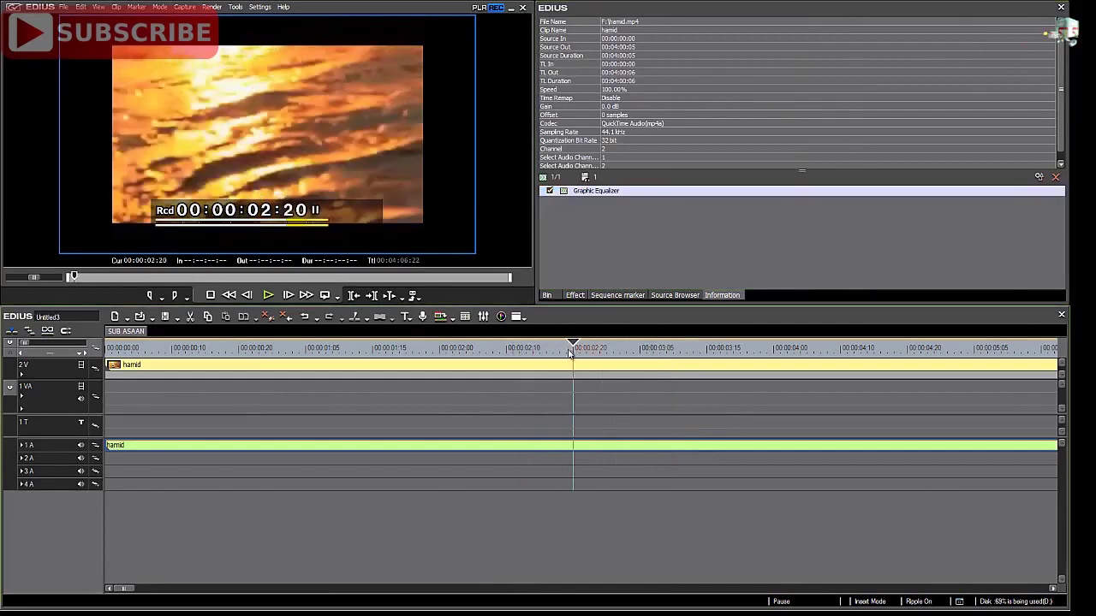
click(575, 296)
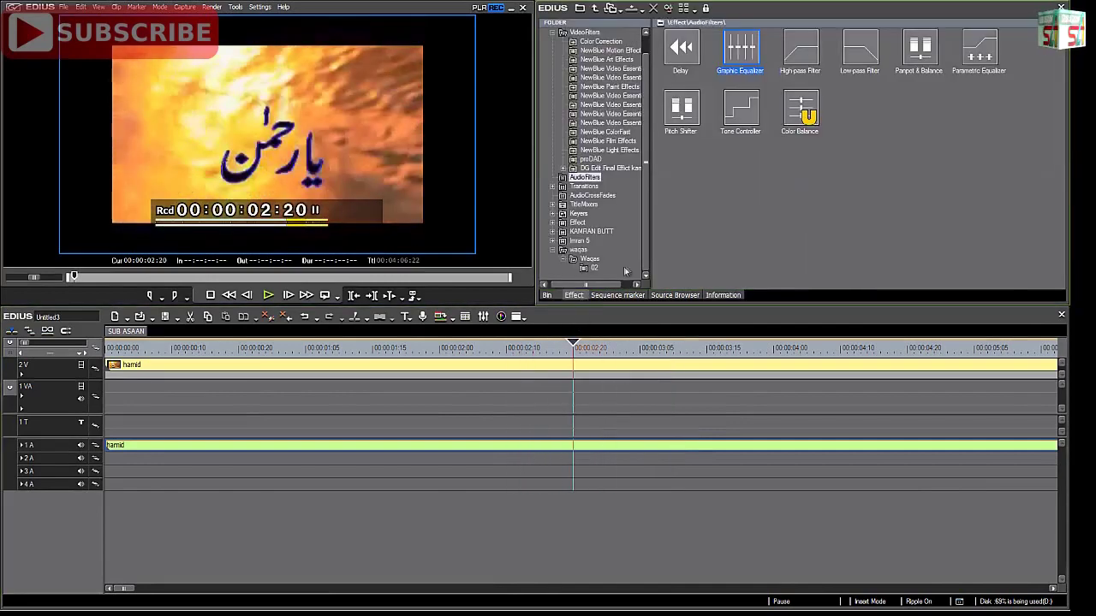
drag(683, 54, 626, 437)
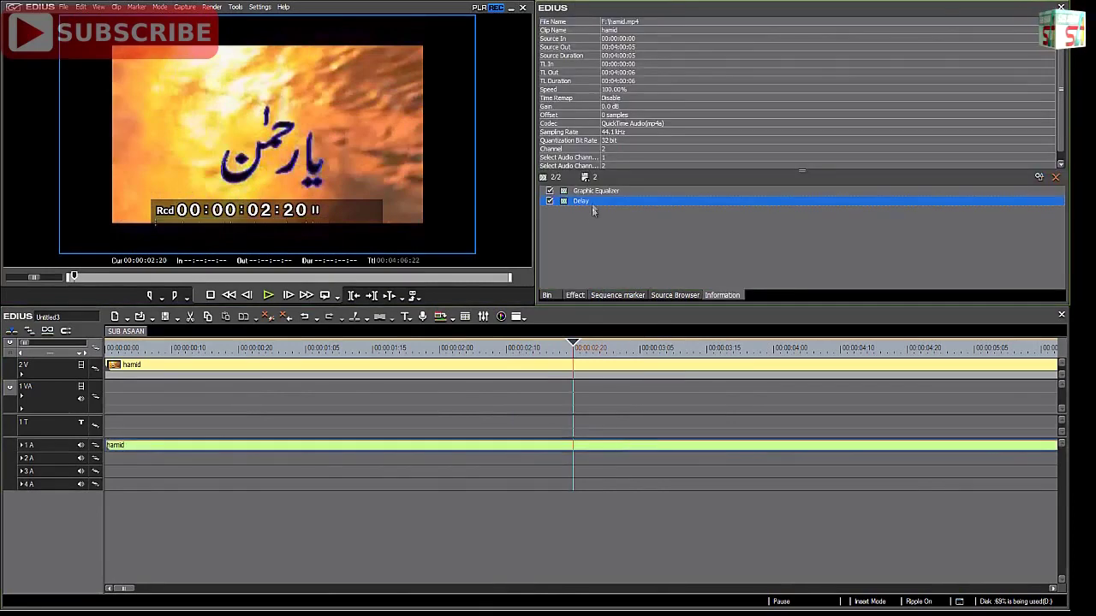
double_click(593, 202)
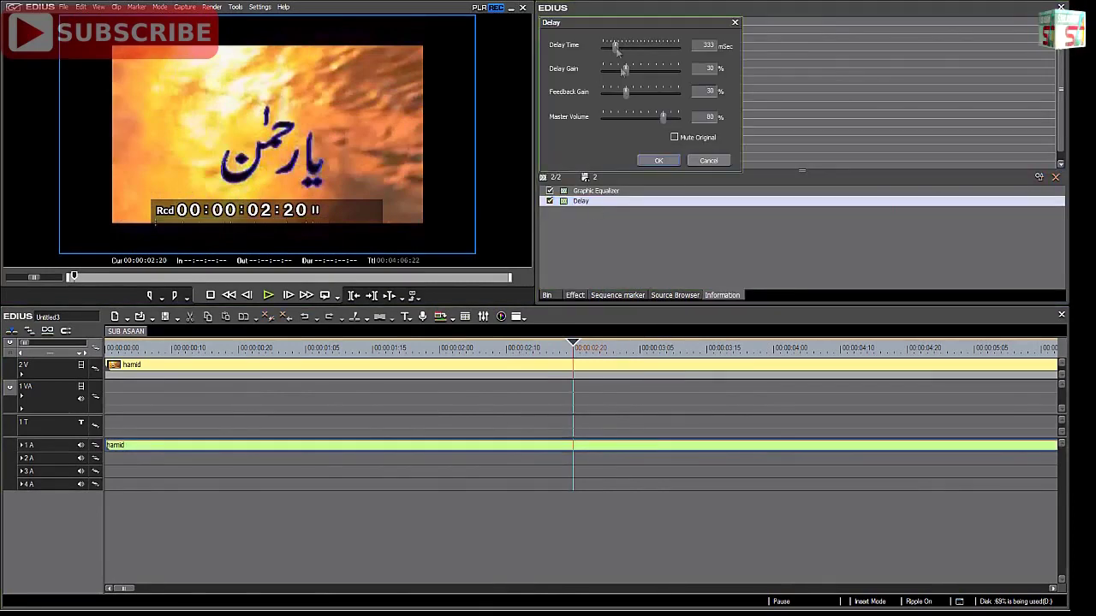
click(268, 294)
drag(627, 49, 604, 82)
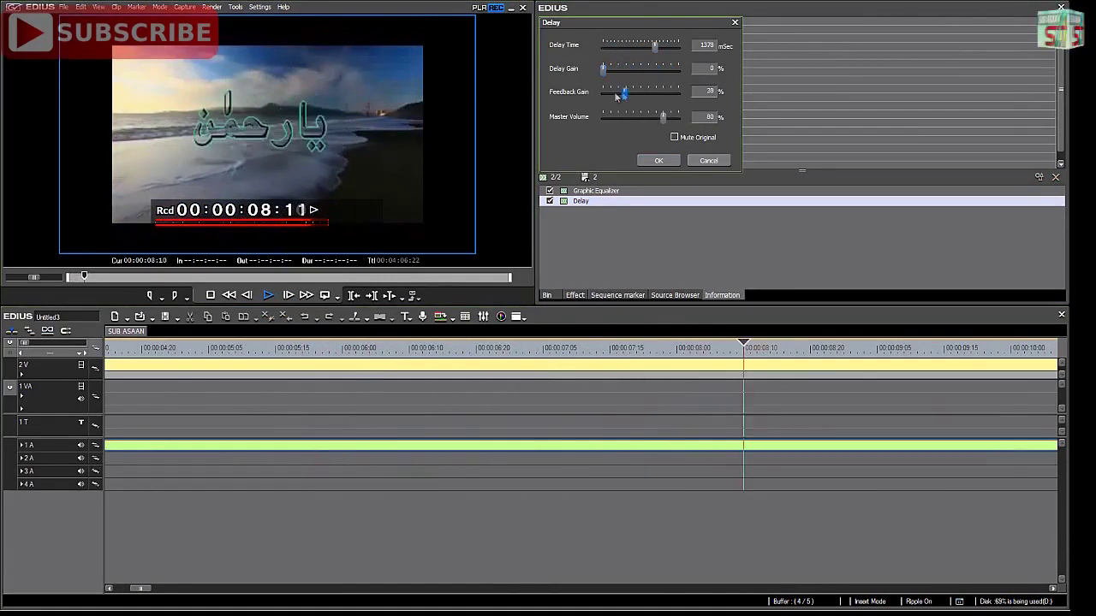
click(704, 161)
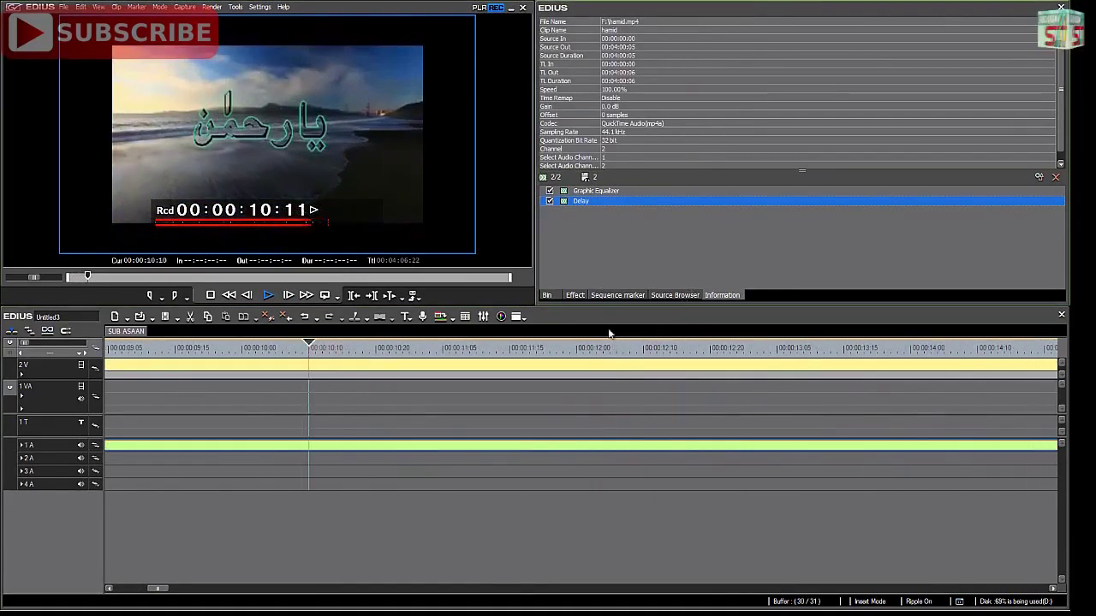
Mute audio track 1 A and stop playback.
click(89, 446)
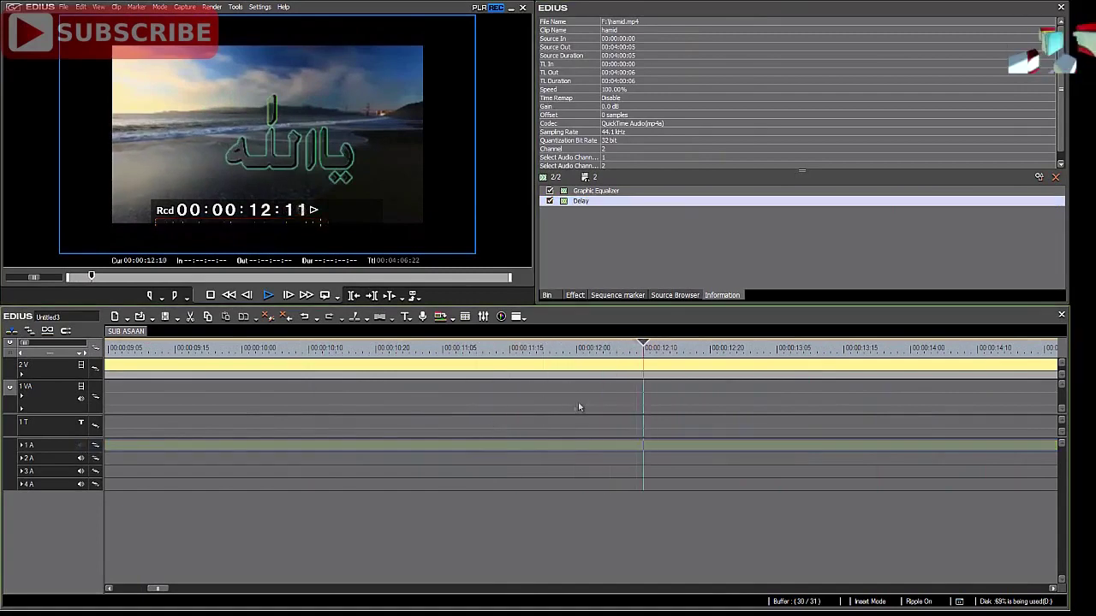
click(208, 296)
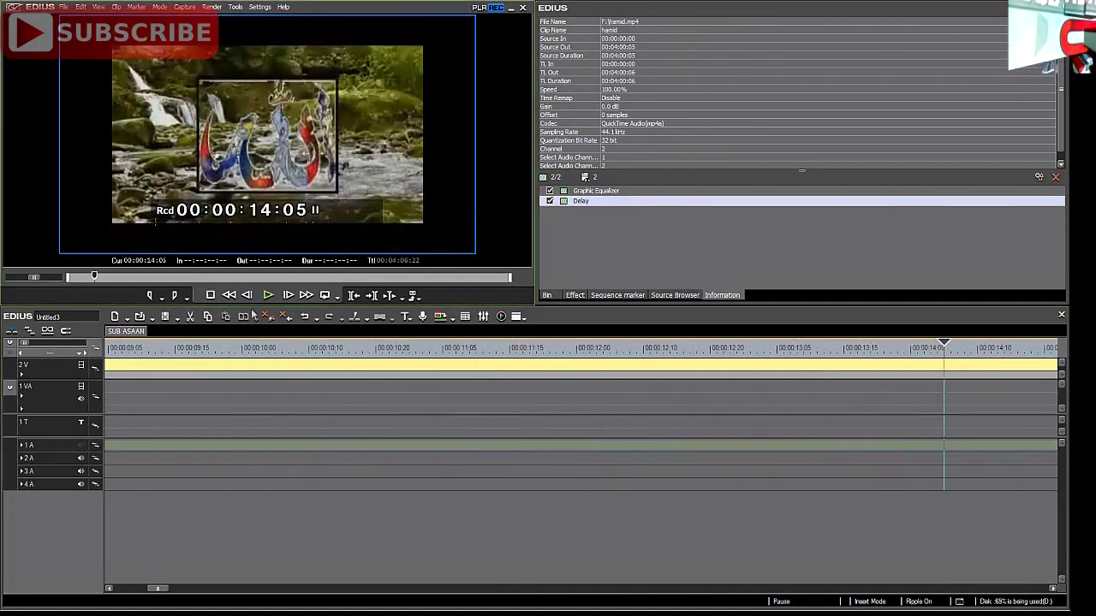
Split the hamid clip at 00:00:11:17 and place the 2D Dissolve transition on the cut.
click(575, 295)
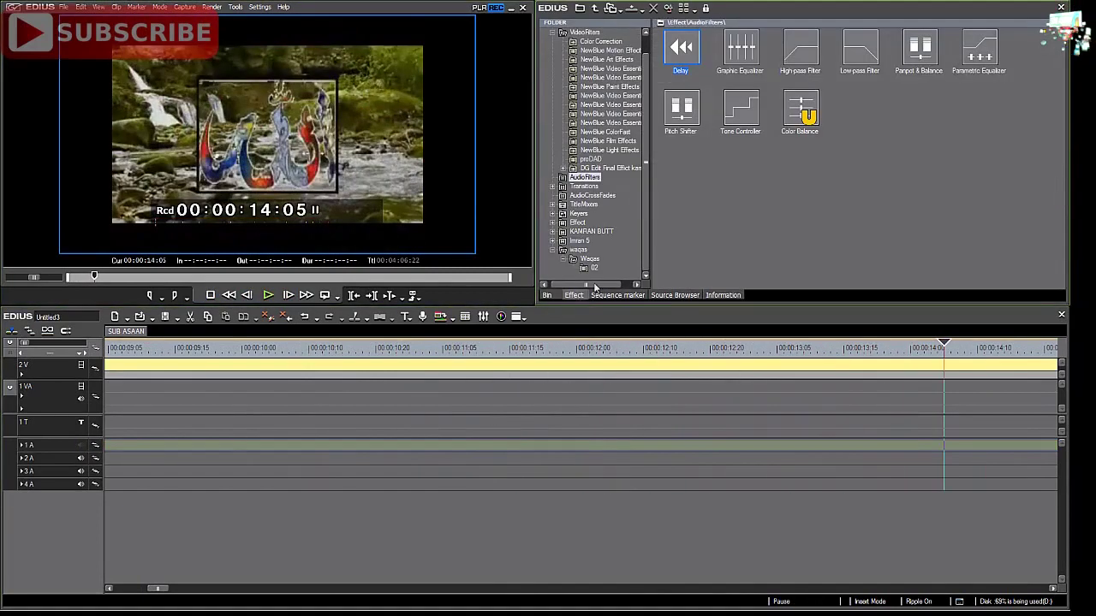
click(552, 187)
click(585, 169)
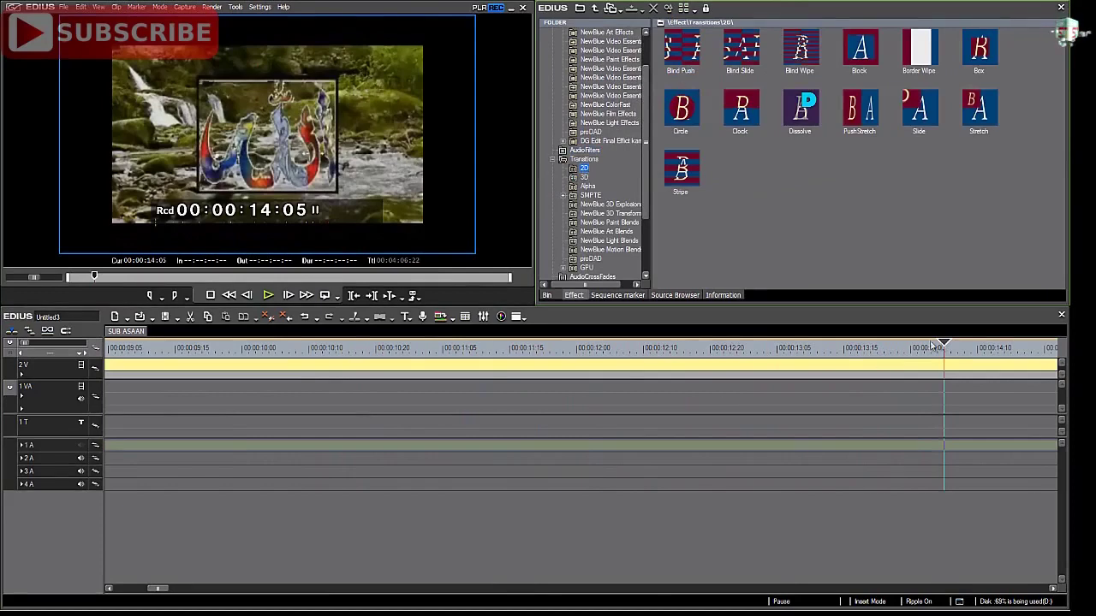
drag(946, 344, 523, 344)
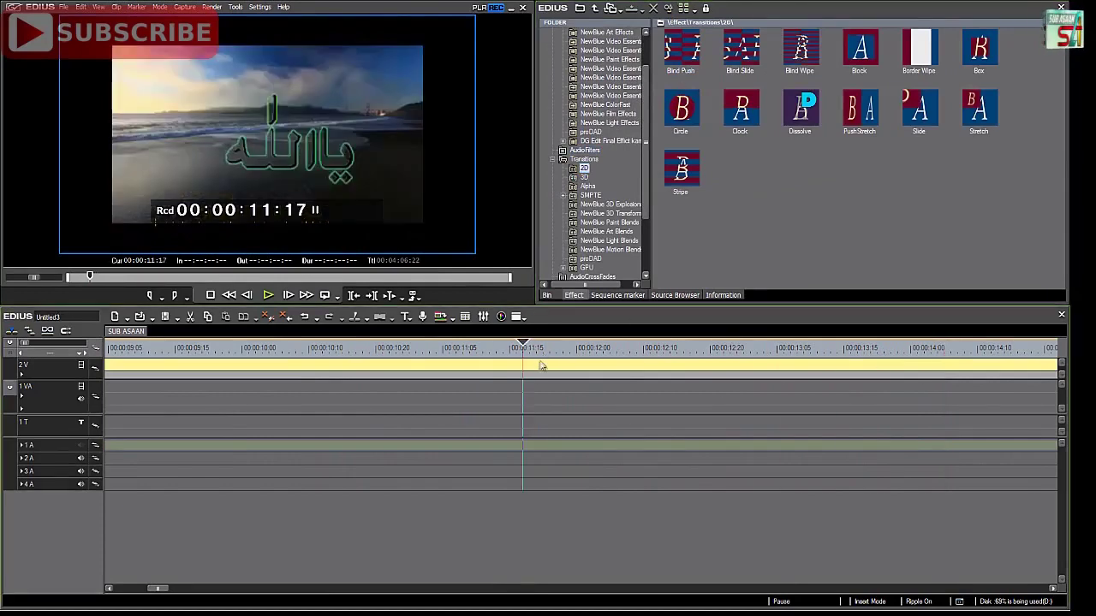
key(c)
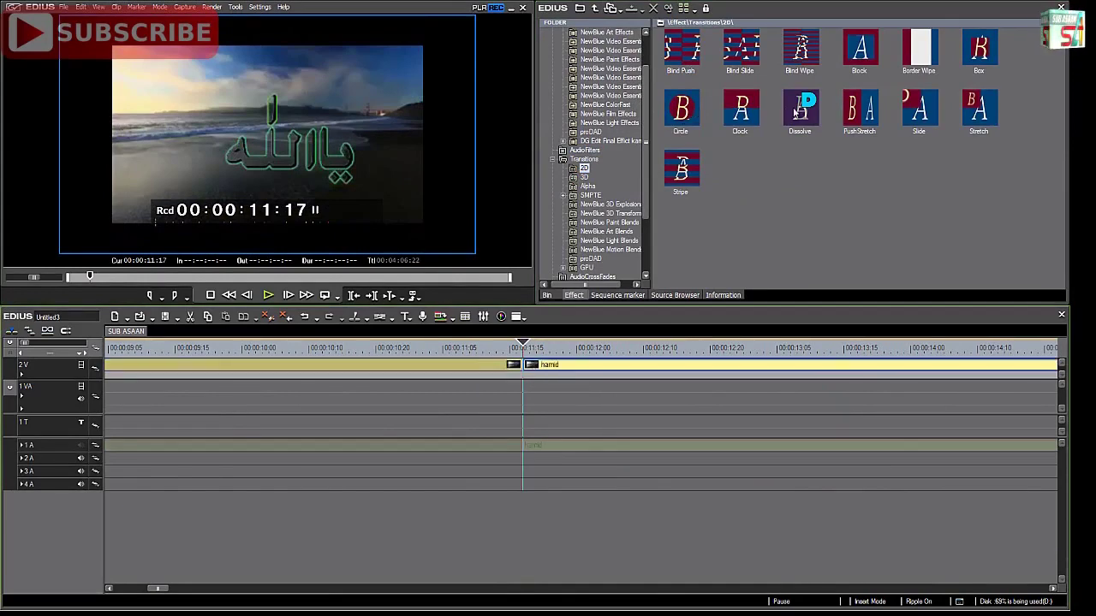
drag(803, 108, 527, 369)
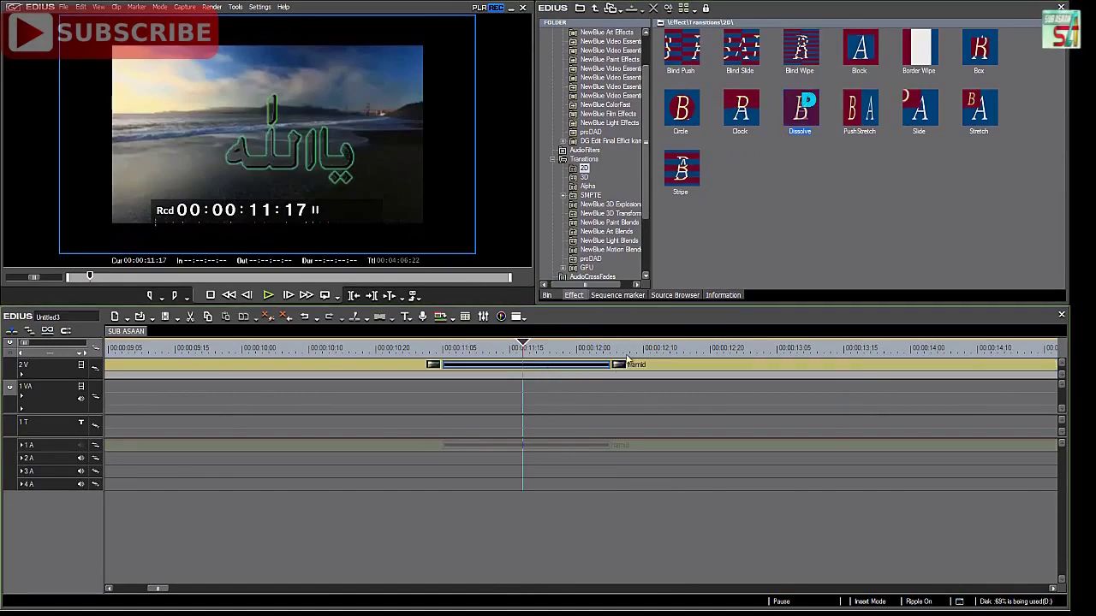
Open the Dissolve transition's settings and look through its Default, Pause Halfway and Slow Down presets.
click(722, 294)
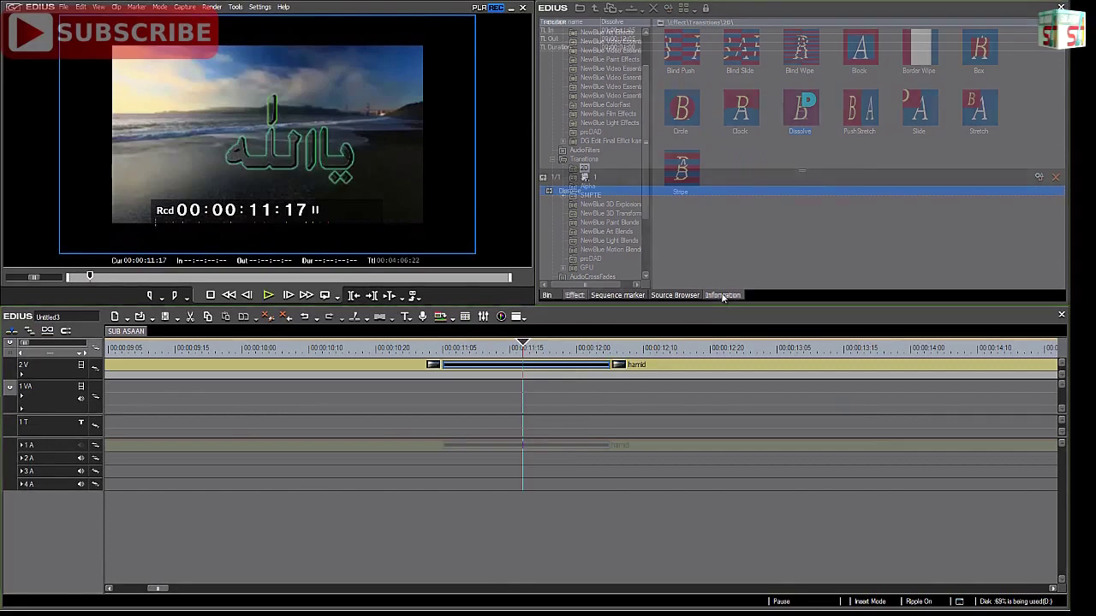
click(580, 367)
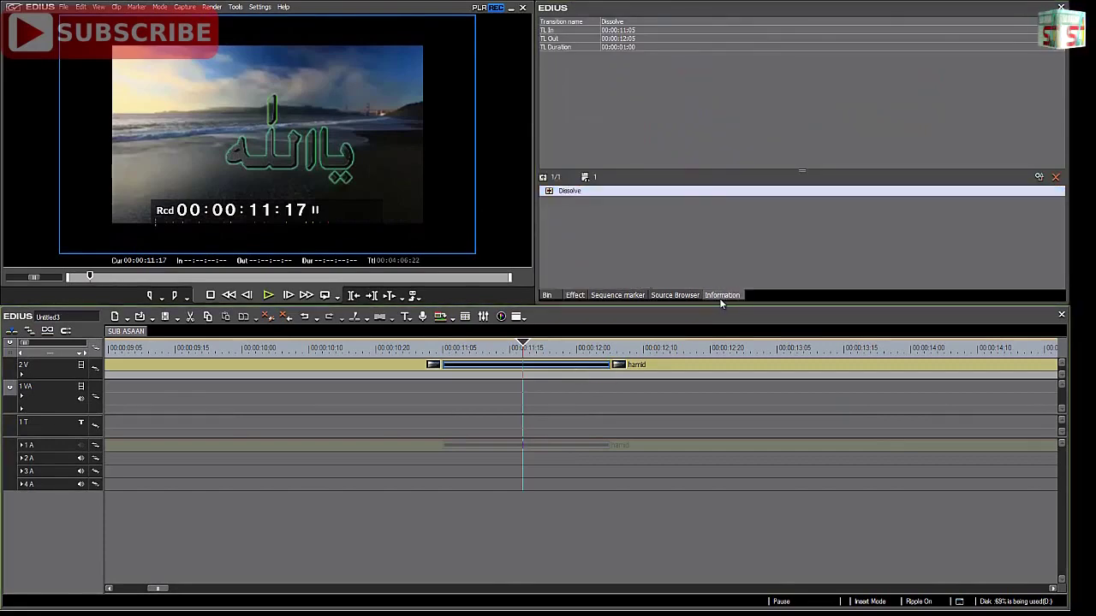
click(1038, 176)
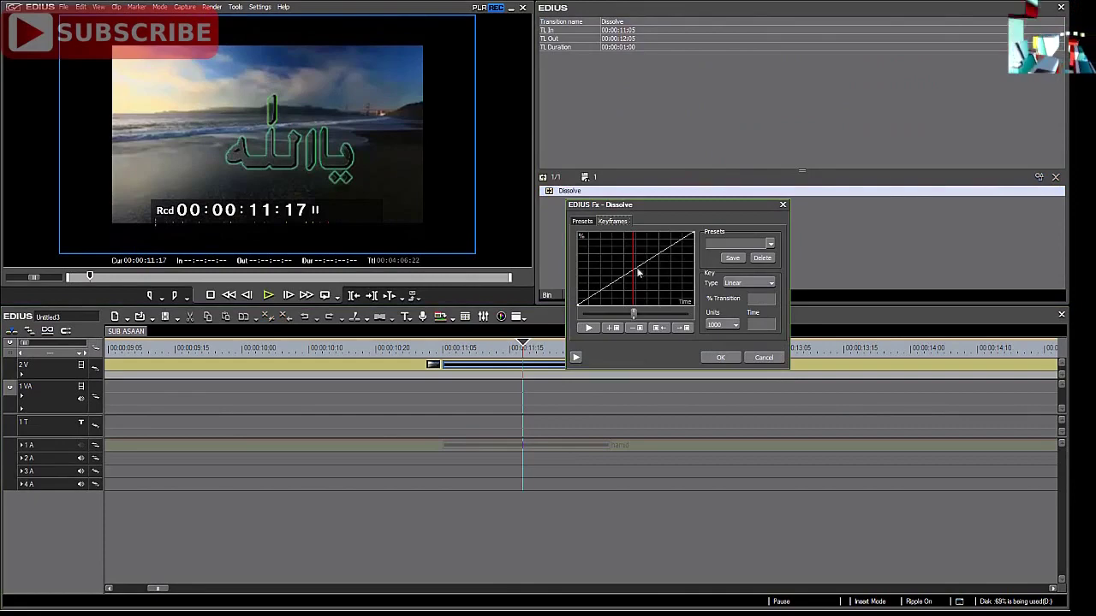
click(635, 274)
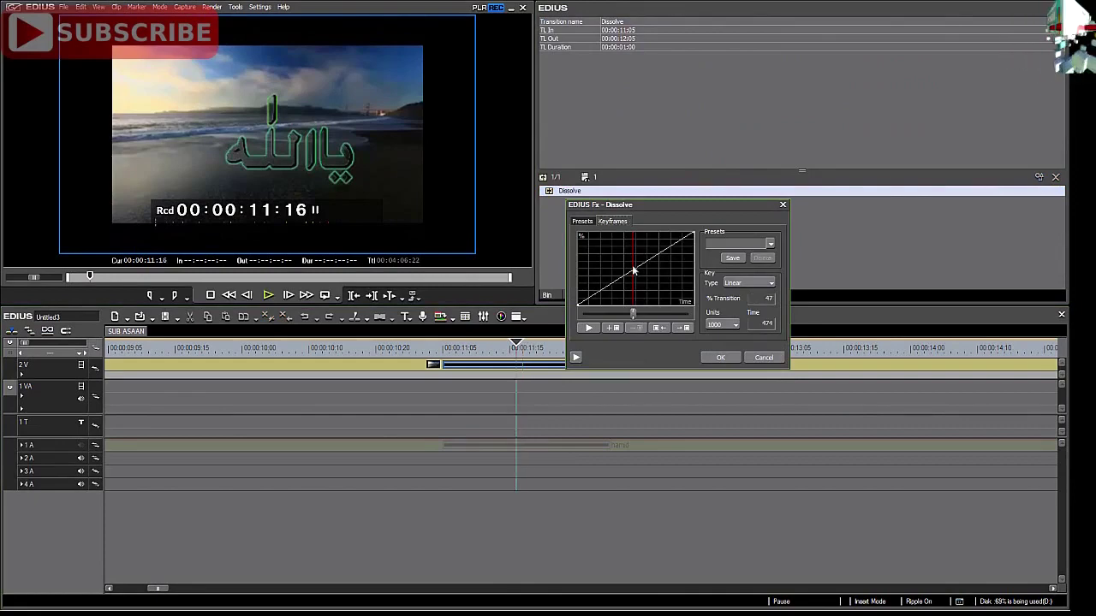
click(586, 220)
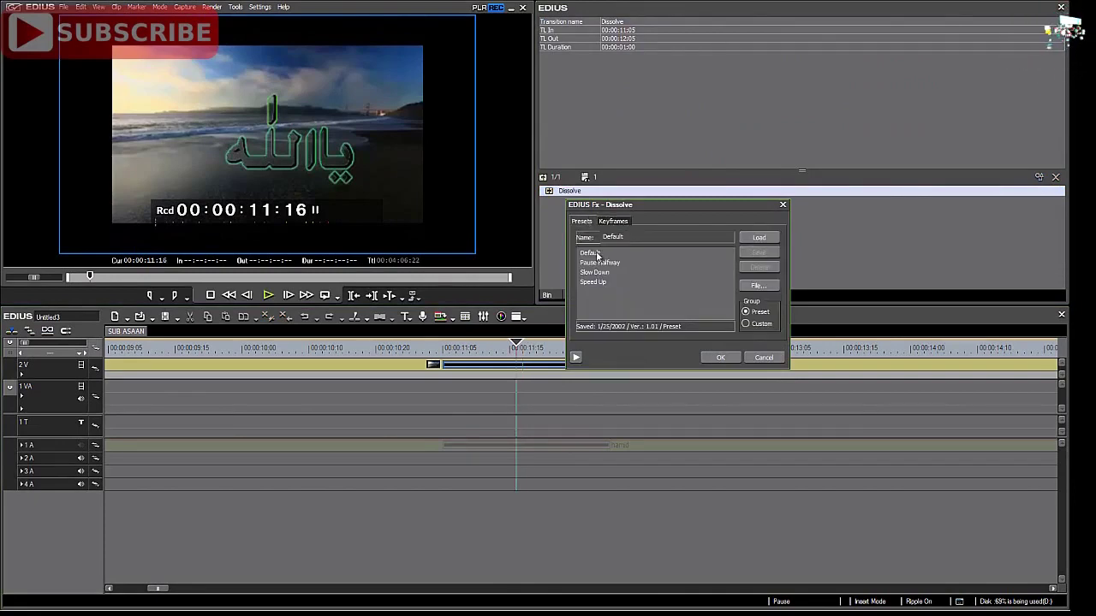
click(599, 253)
click(602, 263)
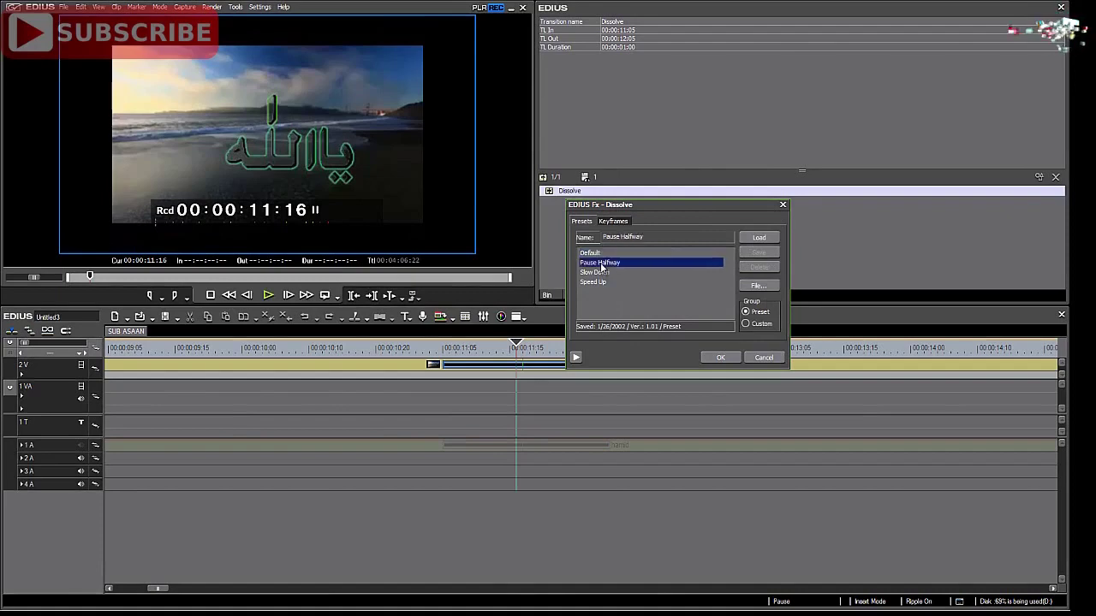
click(603, 272)
Apply the Bounce twice keyframe preset to the Dissolve transition and preview the transition at 00:00:11:15.
click(609, 222)
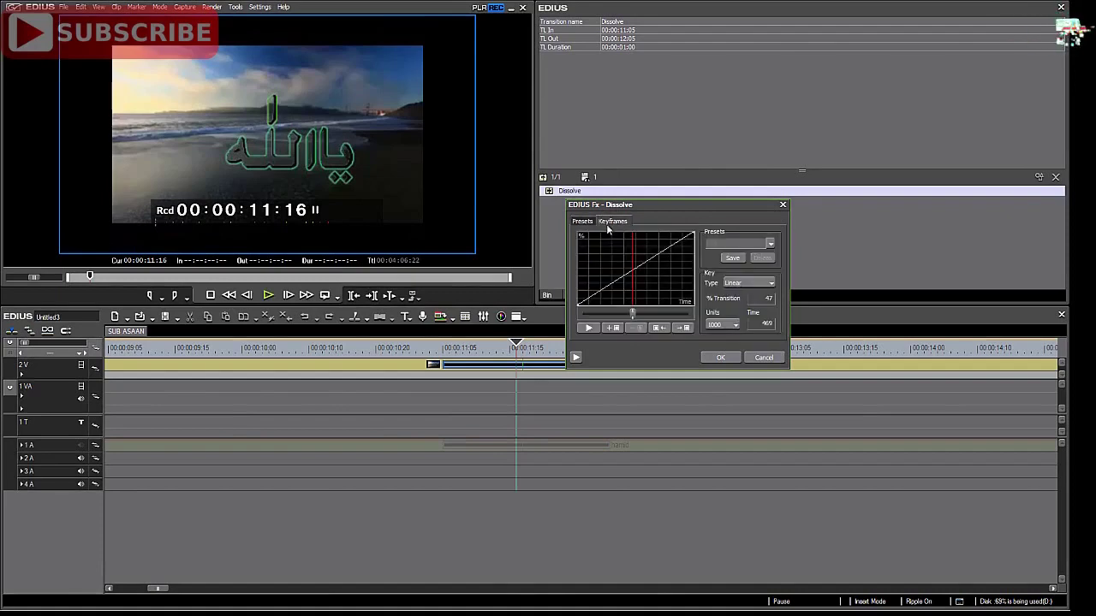
drag(635, 276, 612, 272)
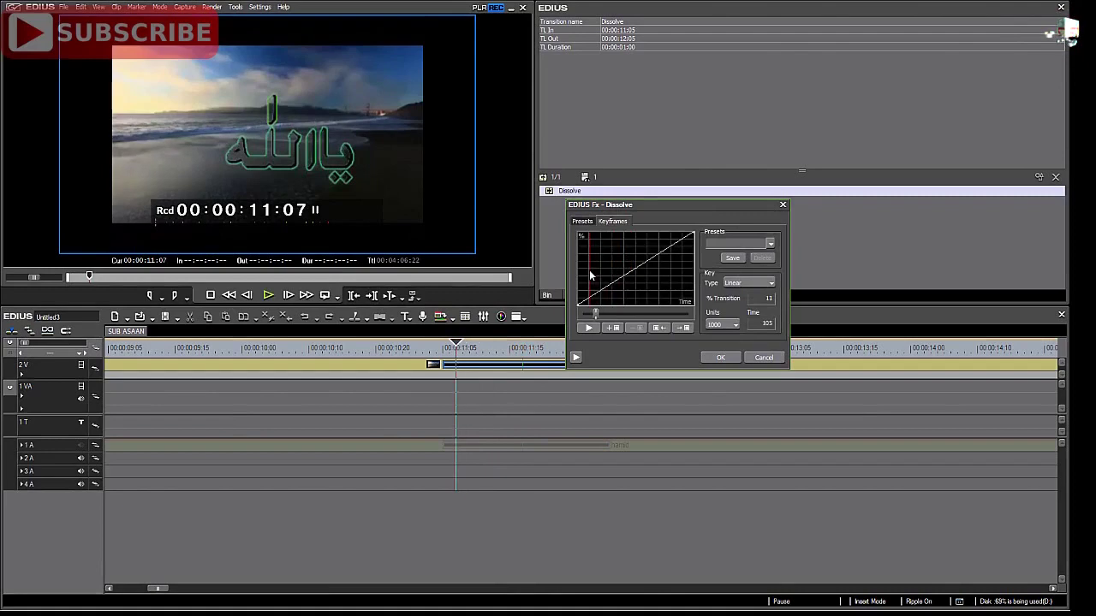
click(771, 244)
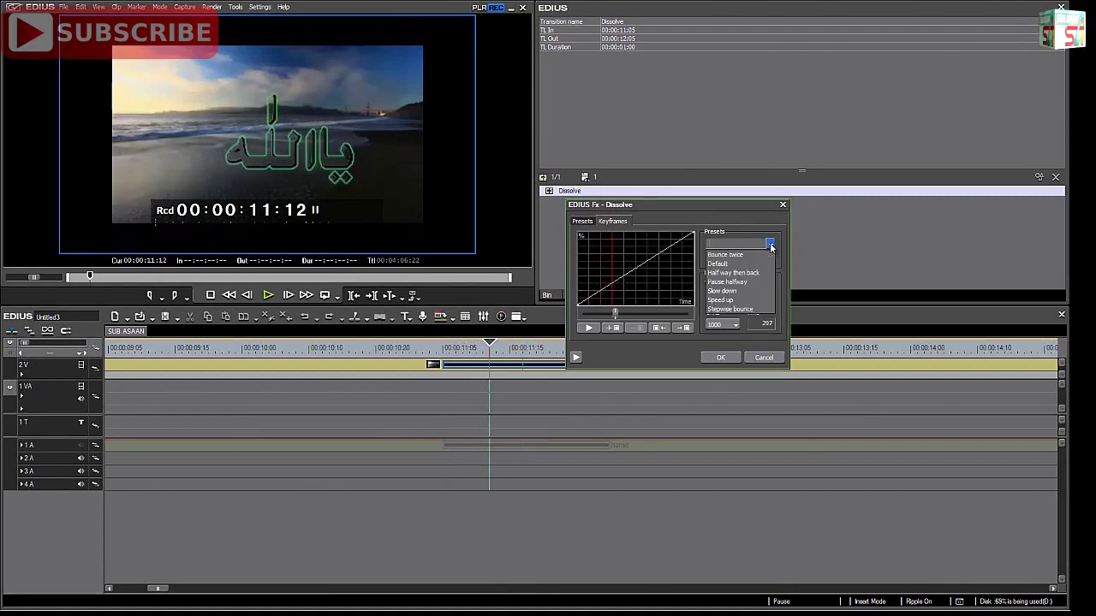
click(730, 255)
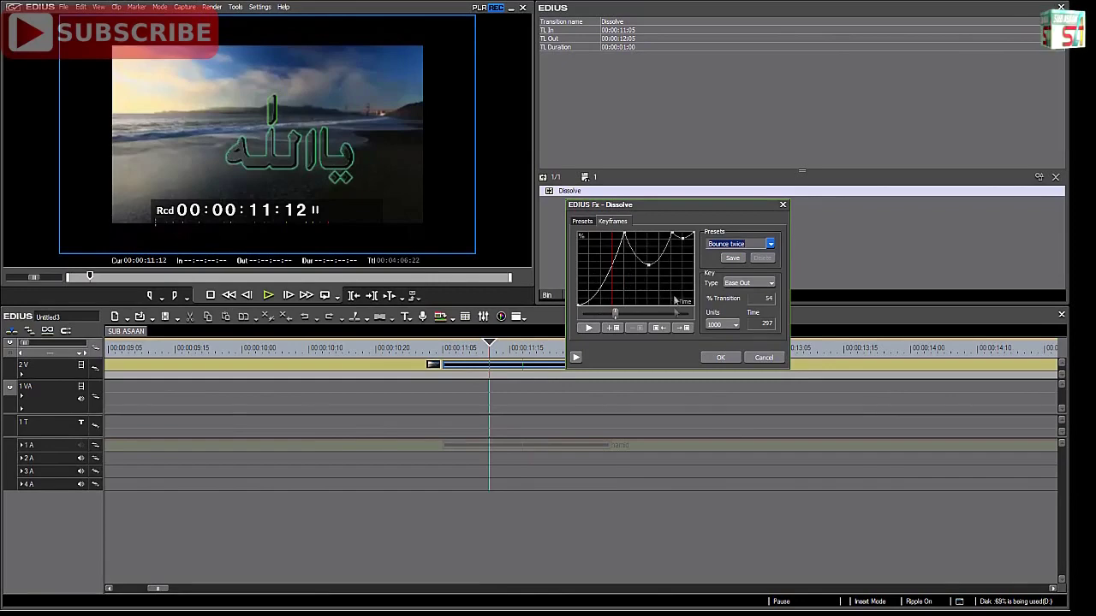
click(721, 360)
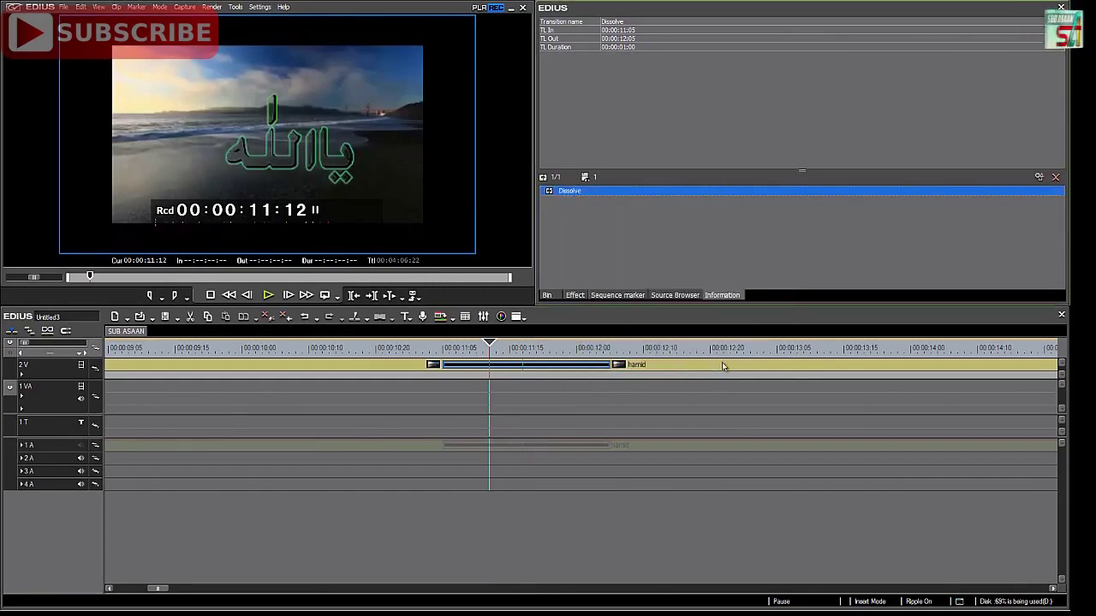
mouse_move(494, 347)
mouse_down()
mouse_move(440, 347)
mouse_move(599, 367)
mouse_move(430, 364)
mouse_move(611, 367)
mouse_move(509, 360)
mouse_up()
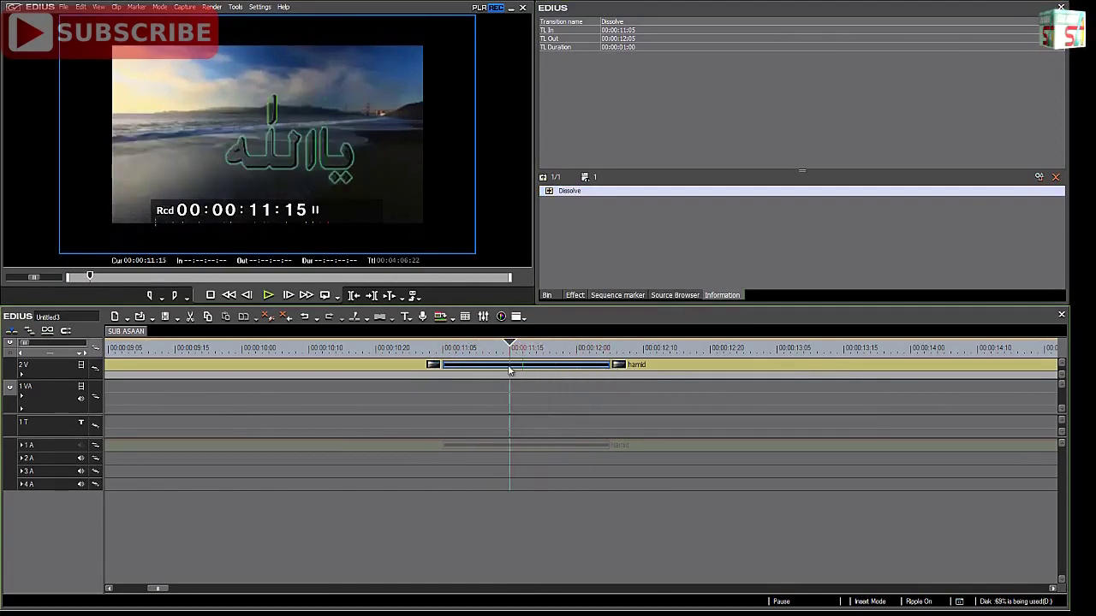
Replace the Dissolve on the hamid cut with the Four Pages transition from the 3D group and show its details.
click(574, 296)
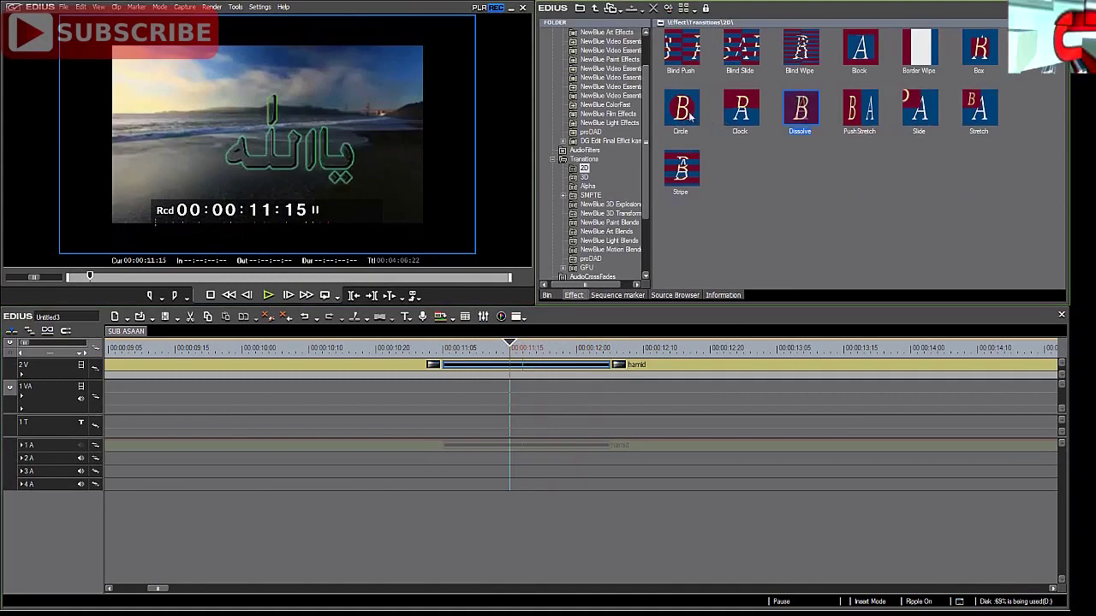
click(586, 177)
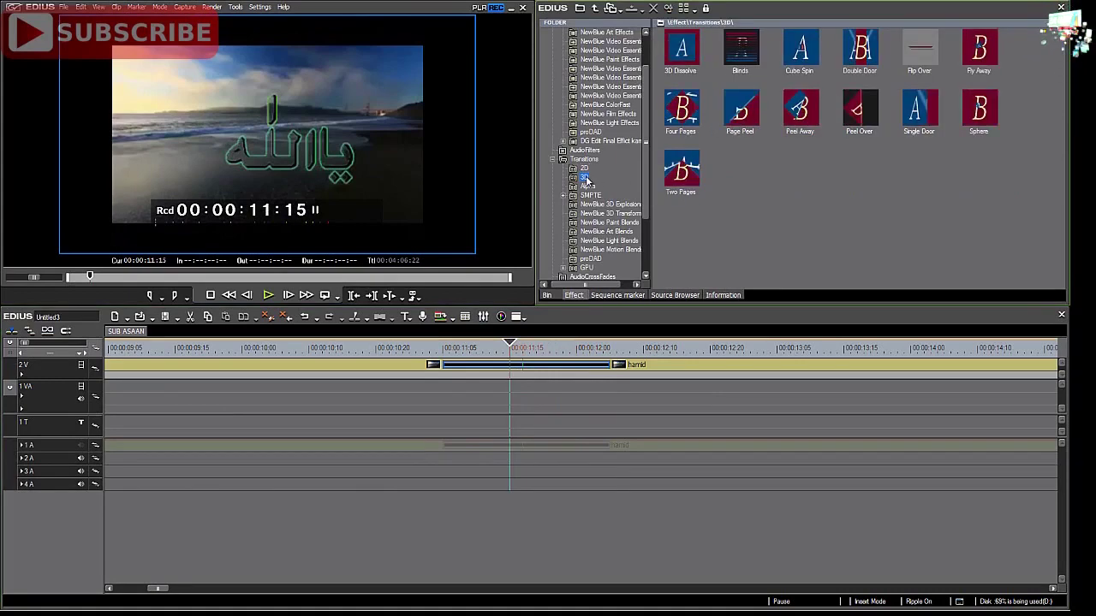
drag(692, 108, 520, 373)
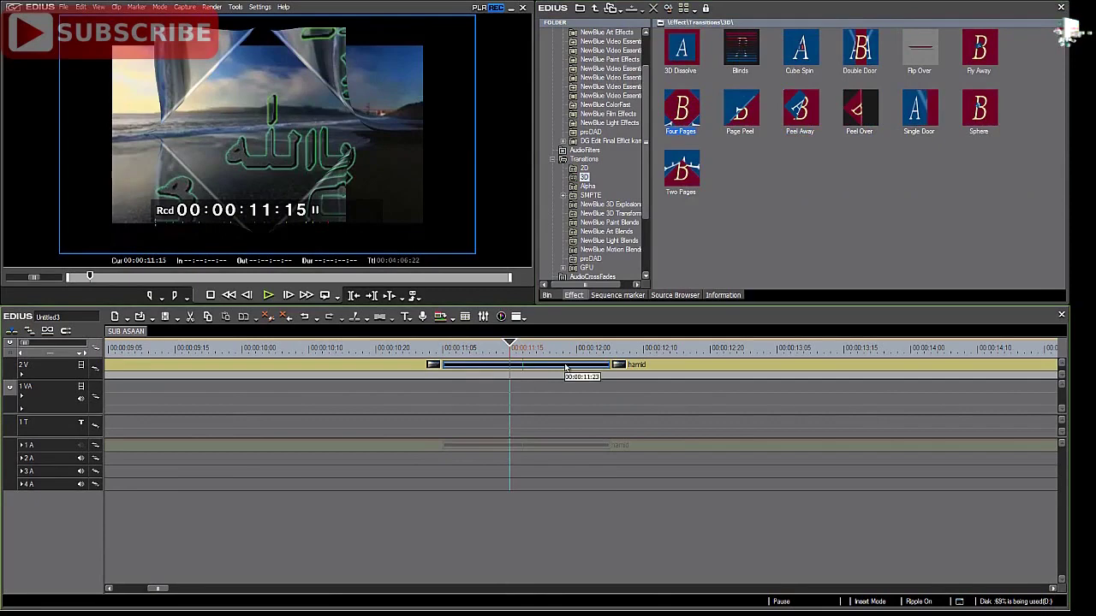
click(721, 296)
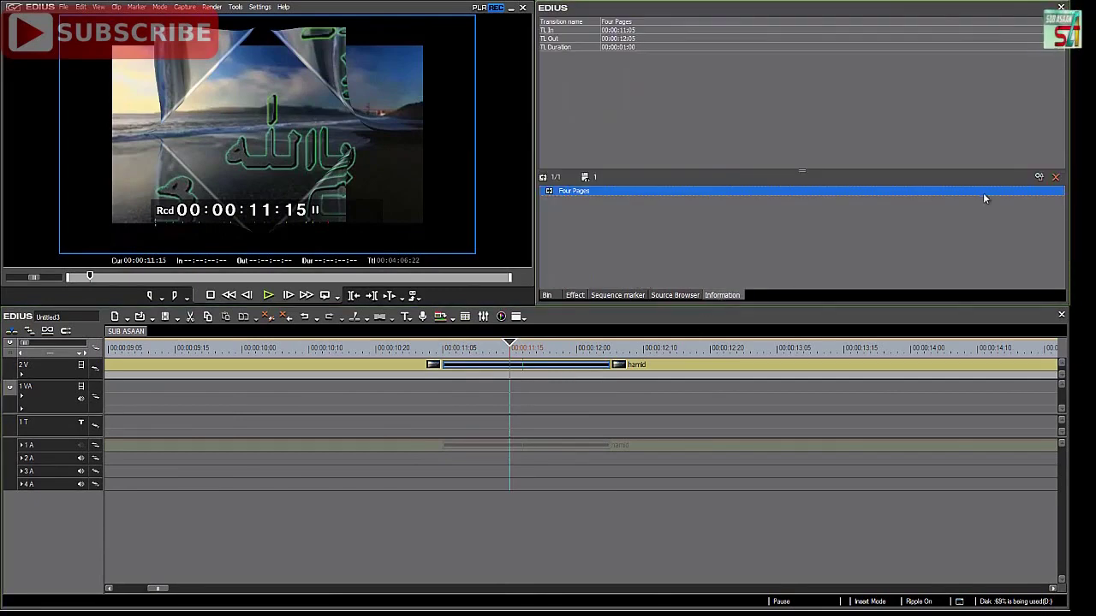
Look through the Four Pages transition's keyframe and backside settings, and set its peel radius to 100 and highlight intensity to about 72.
click(1039, 178)
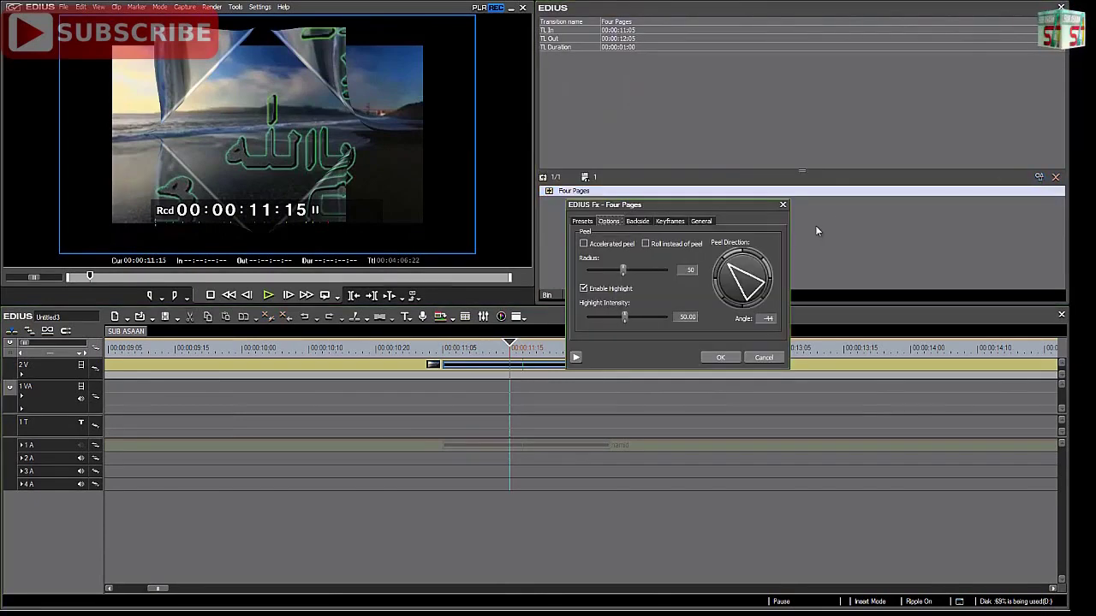
click(674, 222)
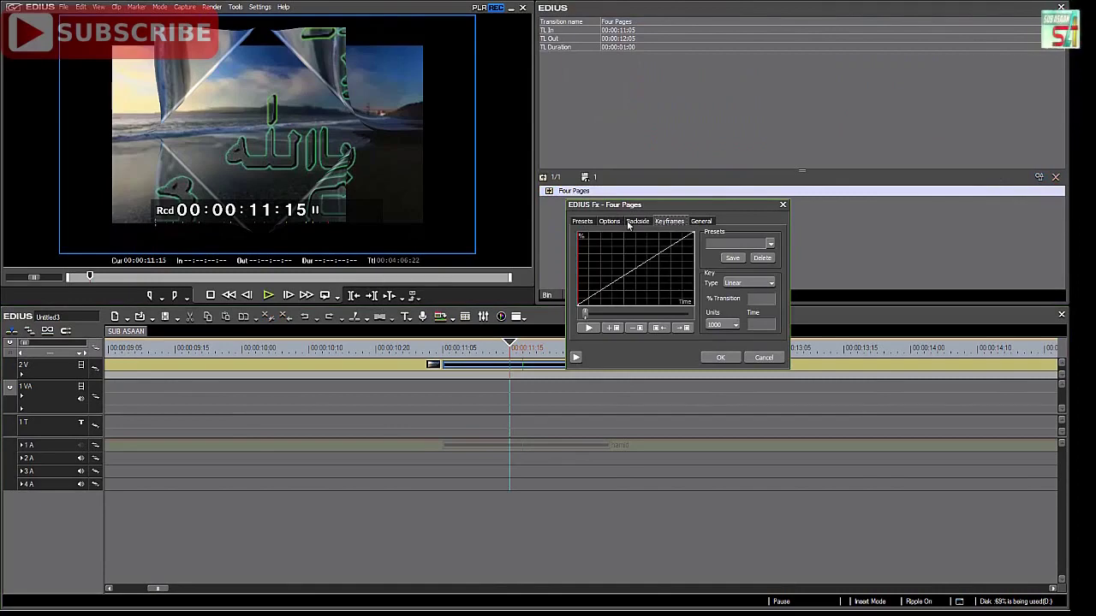
click(637, 221)
click(609, 222)
drag(625, 271, 677, 273)
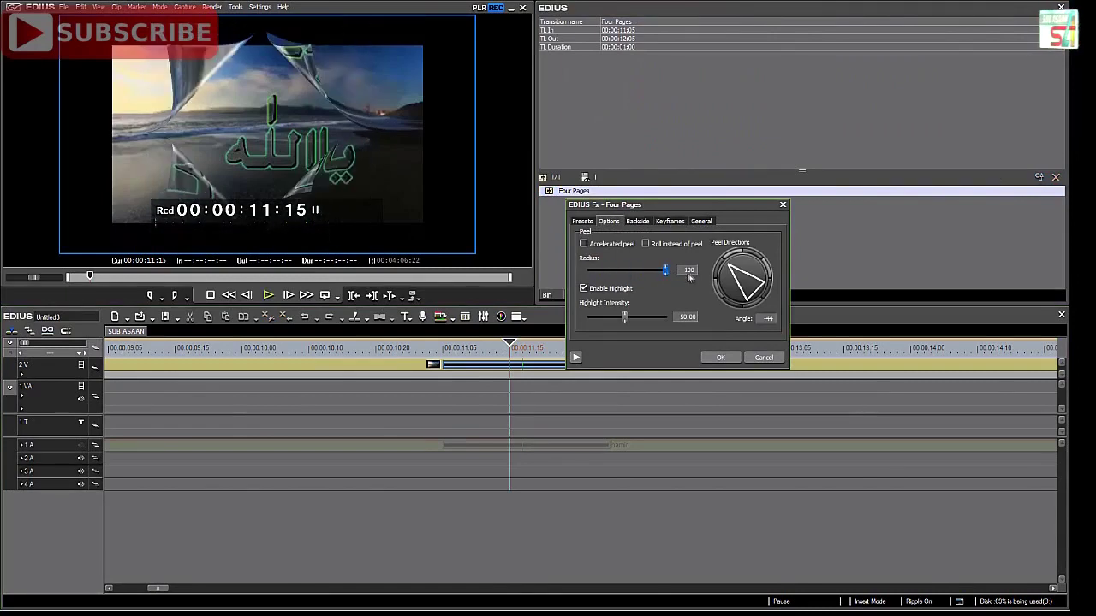
mouse_move(624, 317)
mouse_down()
mouse_move(656, 317)
mouse_move(579, 329)
mouse_move(660, 327)
mouse_move(642, 327)
mouse_up()
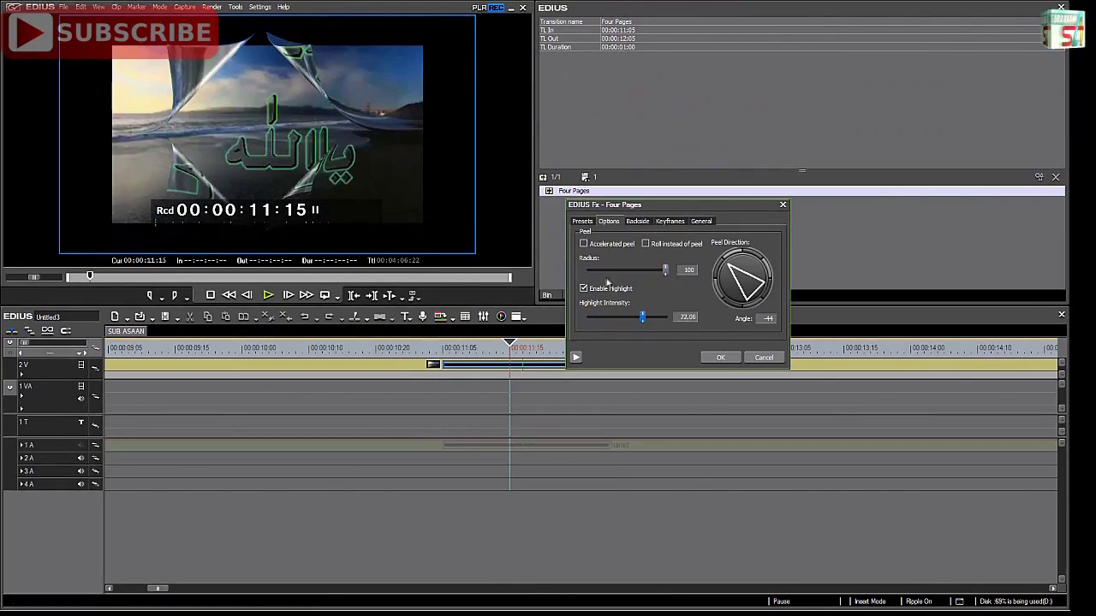
click(721, 358)
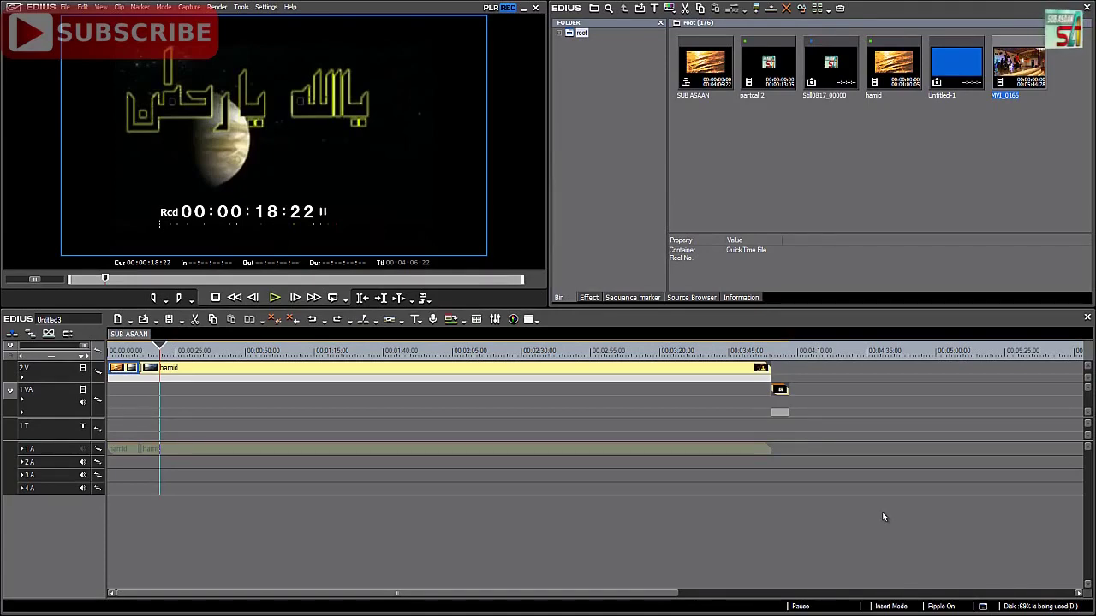
Delete all clips from the timeline and place the MVI_0166 clip at the start of the 1 VA track.
drag(878, 506, 110, 351)
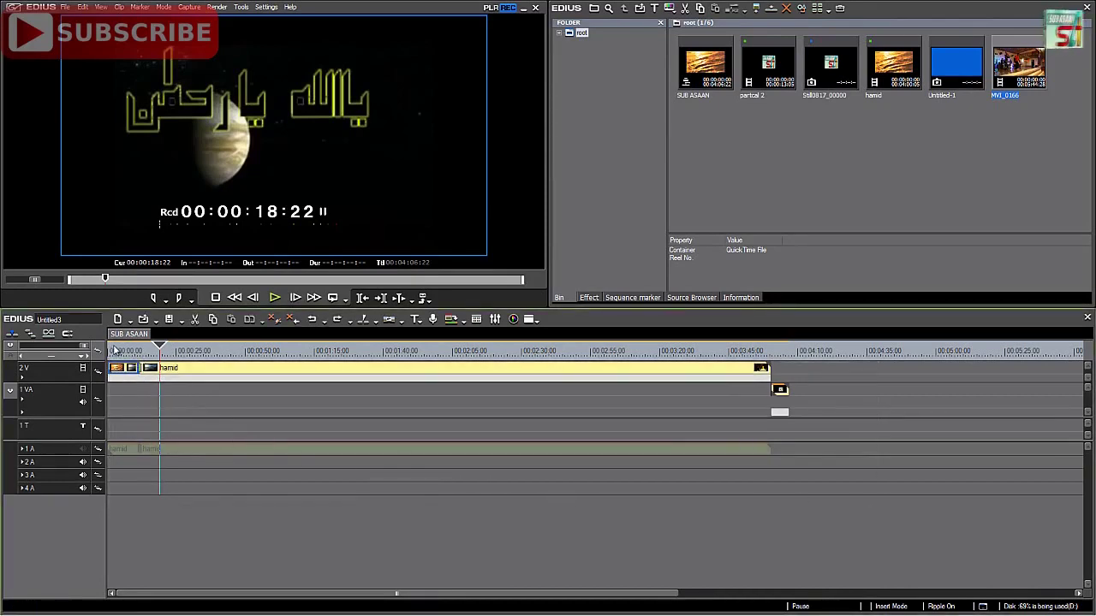
key(Delete)
drag(493, 162, 110, 399)
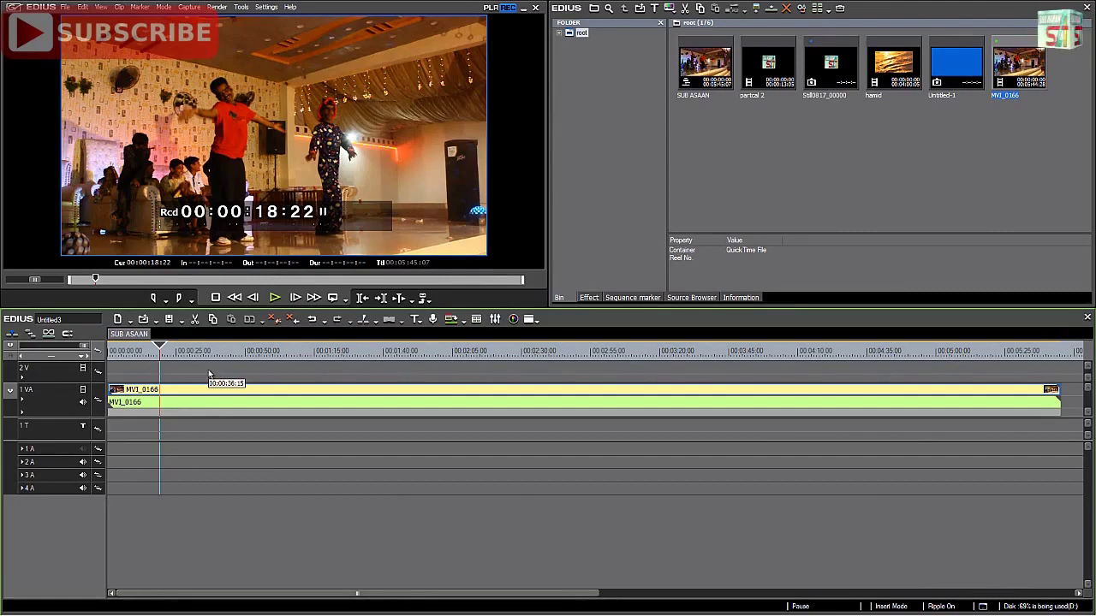
With the playhead at 00:00:28:13, mute the 1 VA track's audio and turn off the on-screen status display.
drag(161, 351, 186, 351)
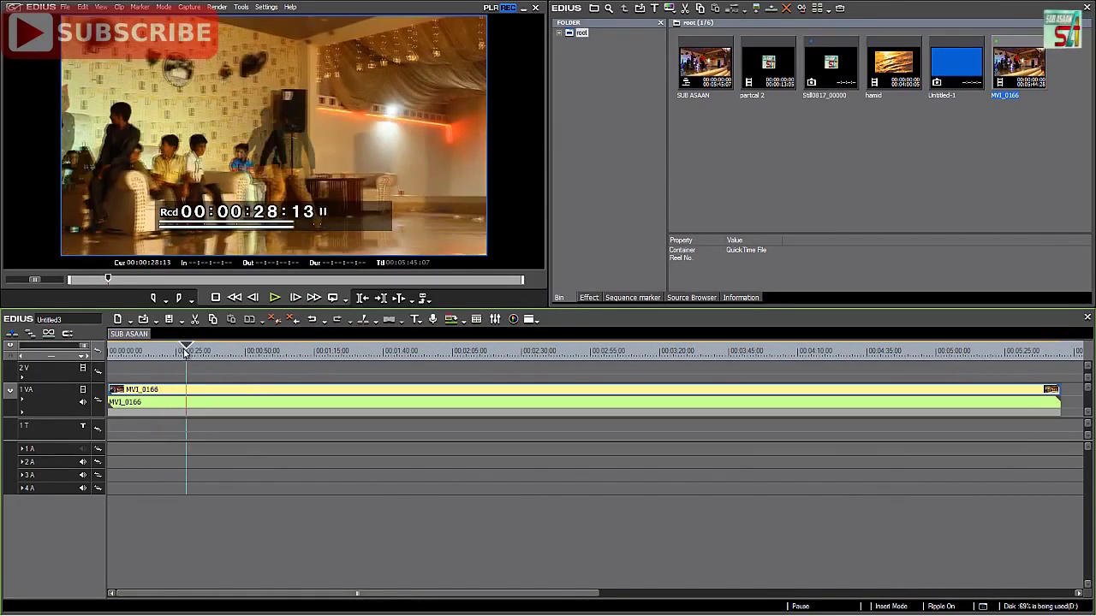
click(83, 403)
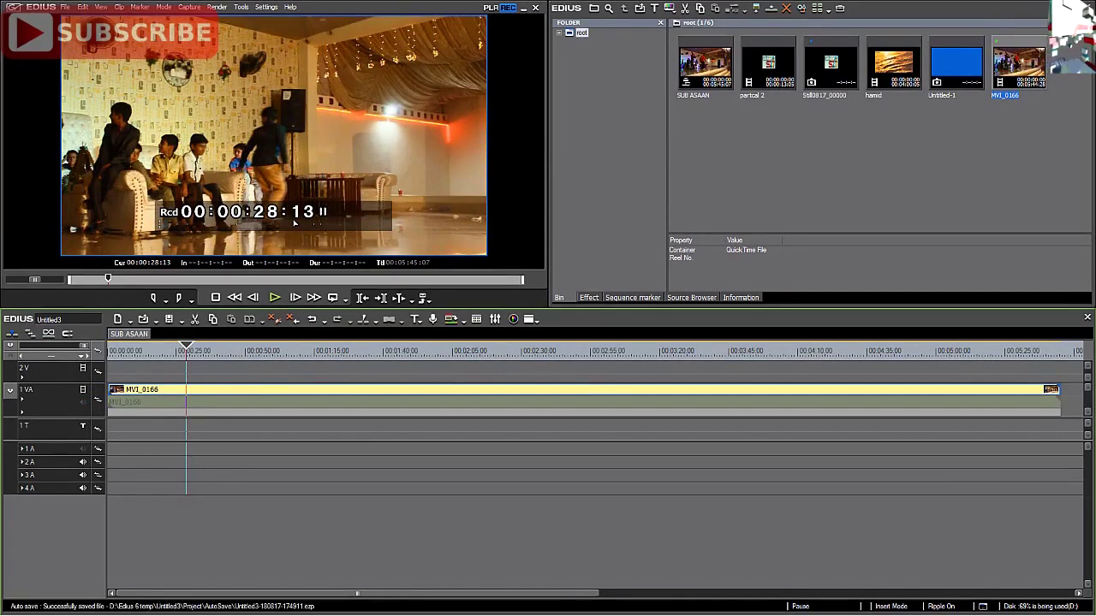
click(101, 8)
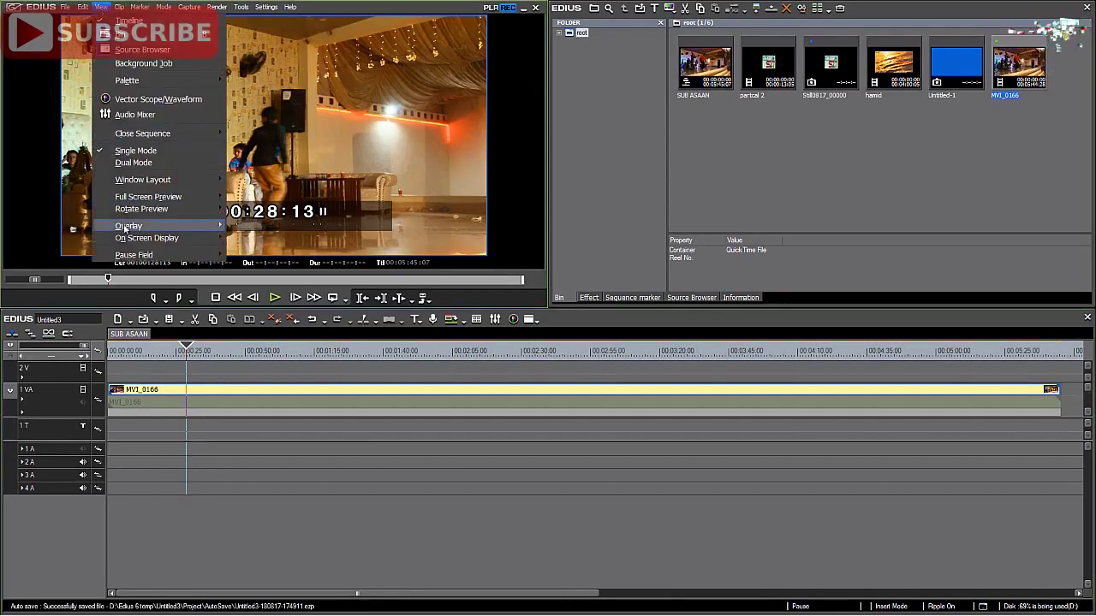
mouse_move(128, 241)
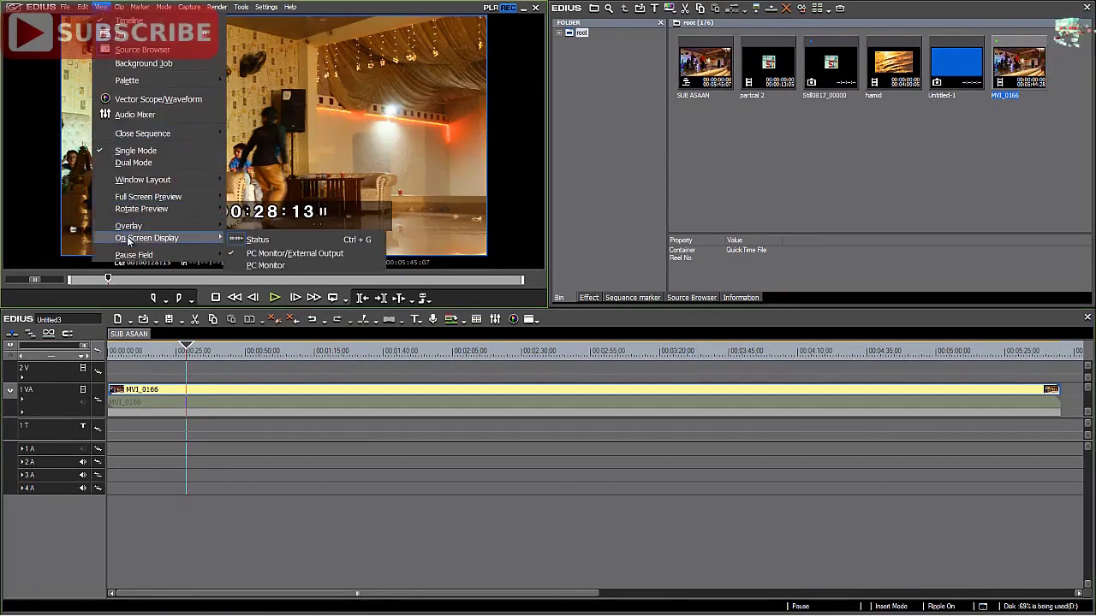
click(251, 242)
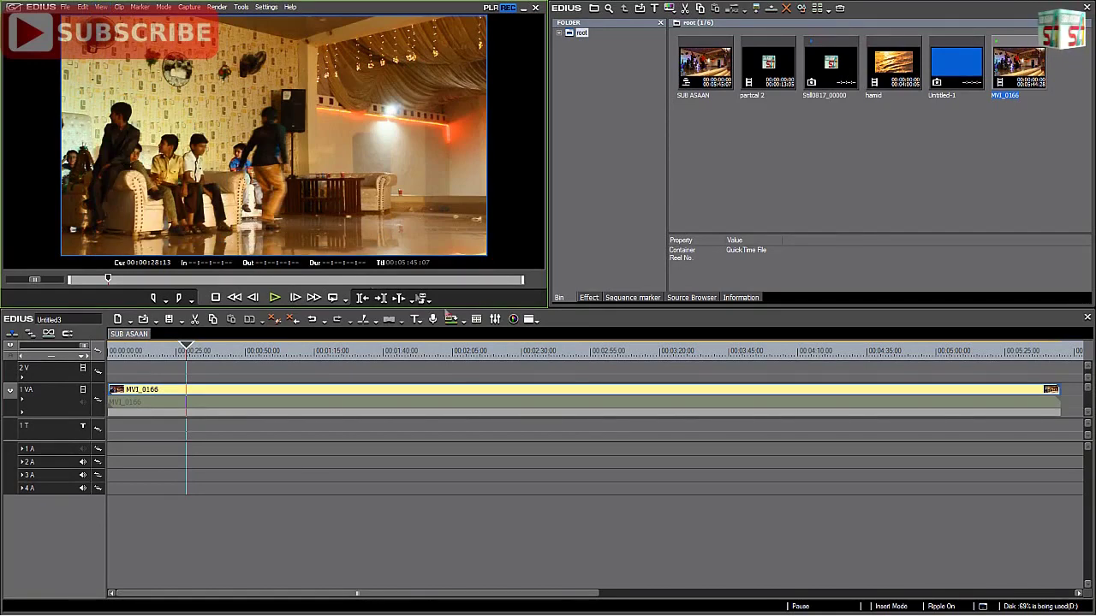
Show the Keyers effects and split the MVI_0166 clip at 00:00:28:13.
click(587, 298)
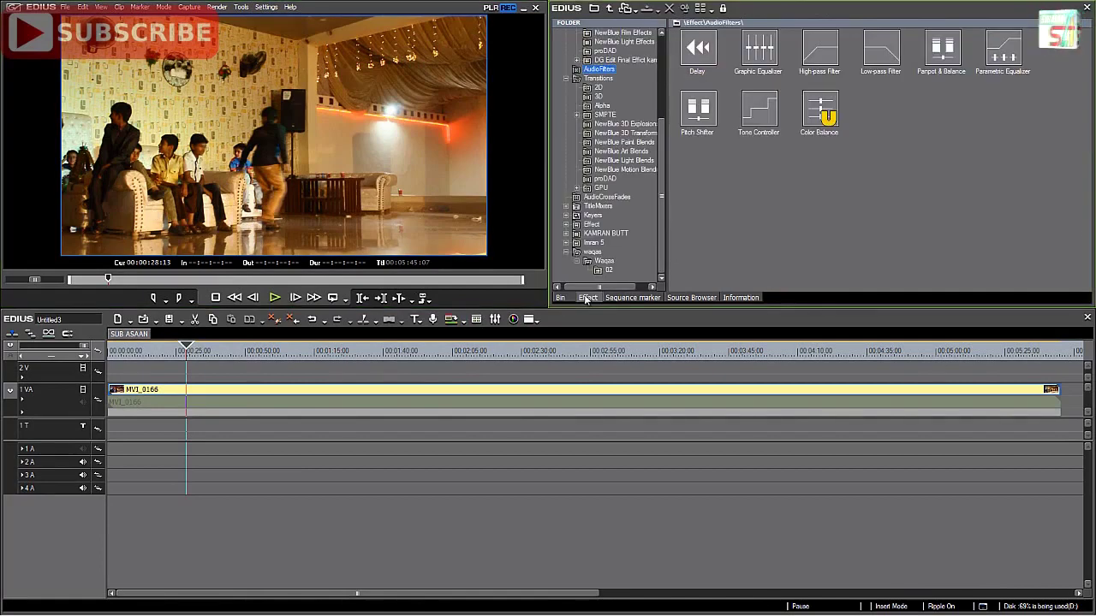
click(592, 215)
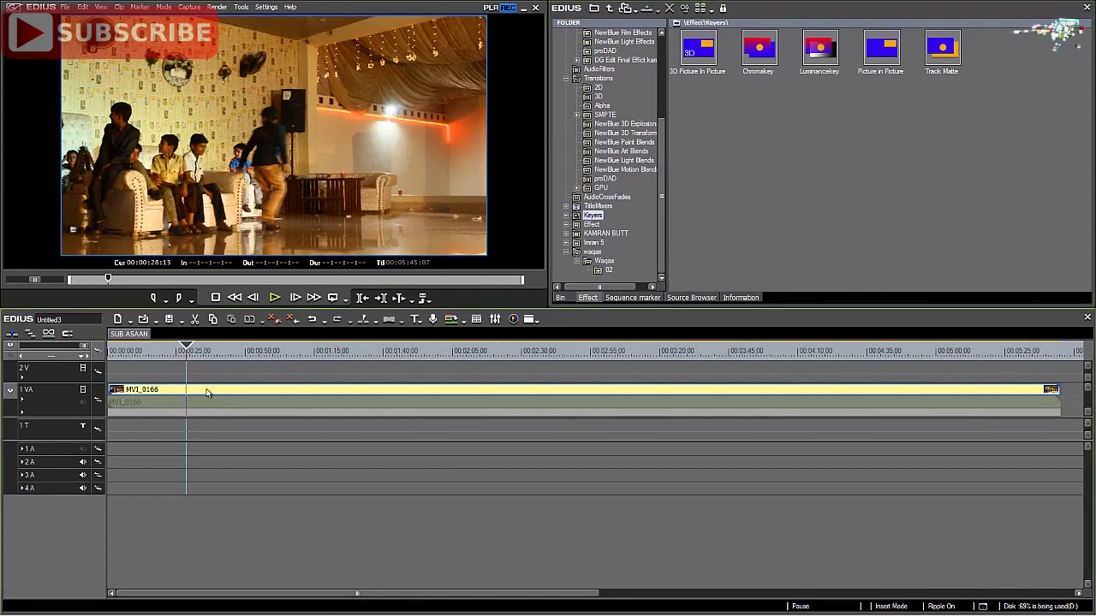
key(c)
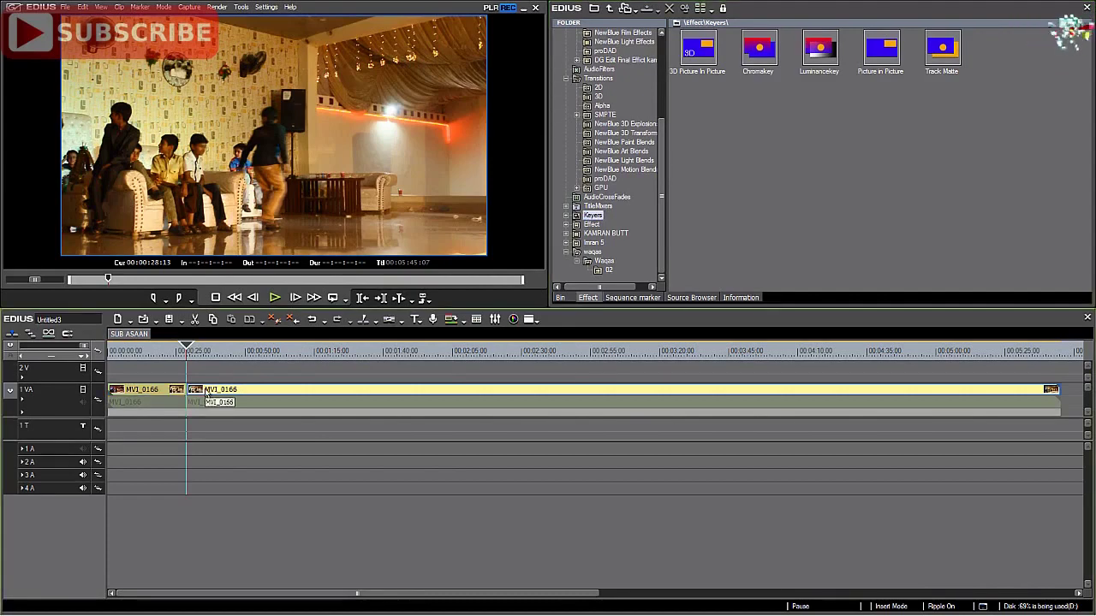
Apply the 3D Picture In Picture keyer to the first MVI_0166 clip and return the playhead to the timeline start.
click(160, 393)
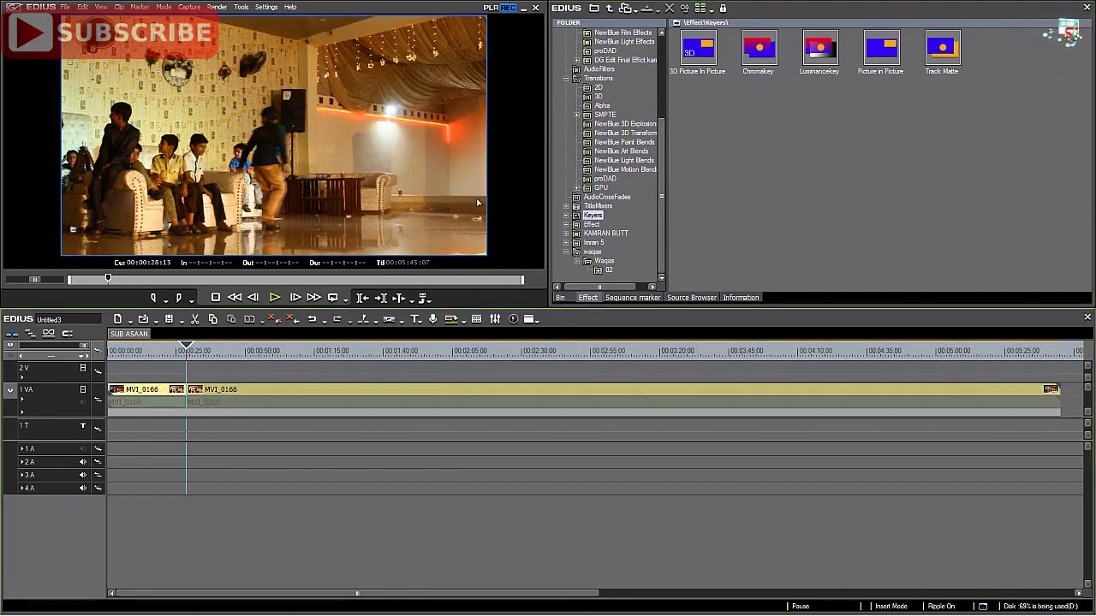
click(685, 73)
drag(684, 73, 163, 415)
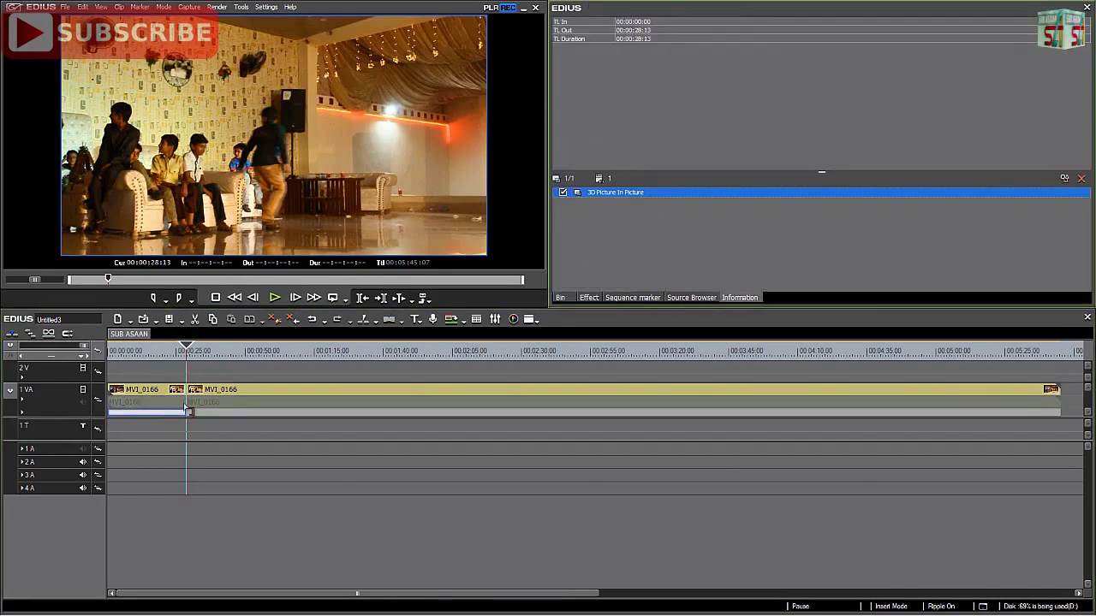
drag(188, 351, 148, 353)
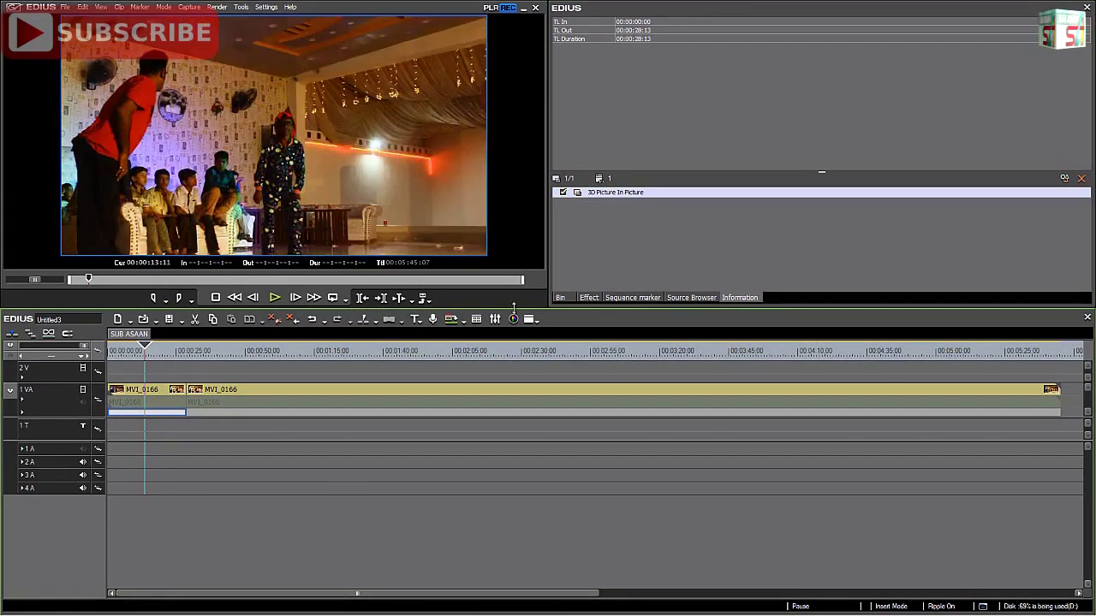
drag(145, 346, 108, 354)
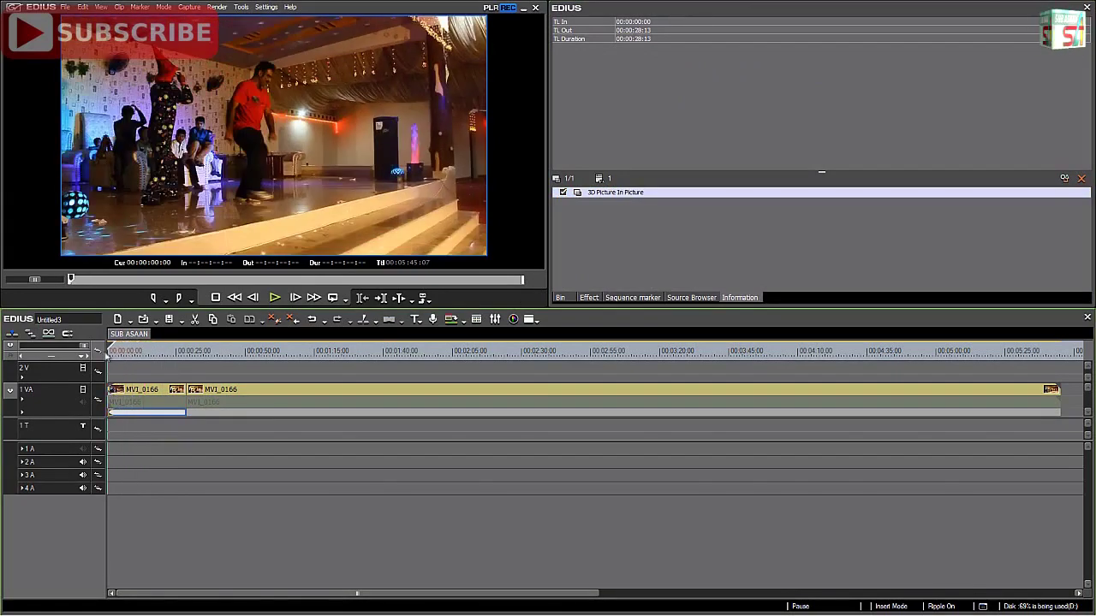
double_click(622, 194)
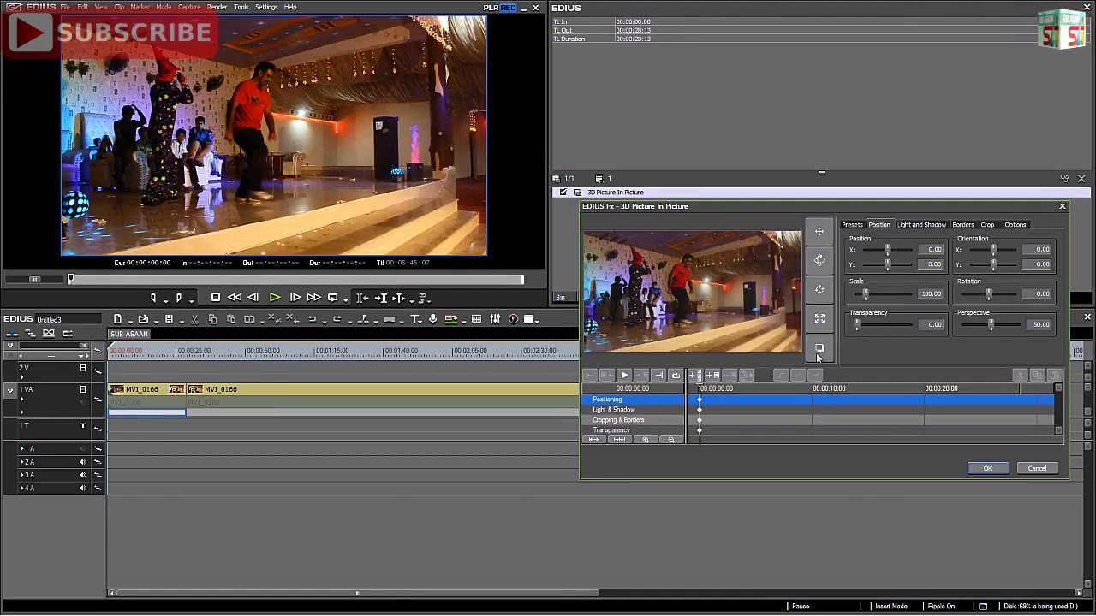
click(820, 233)
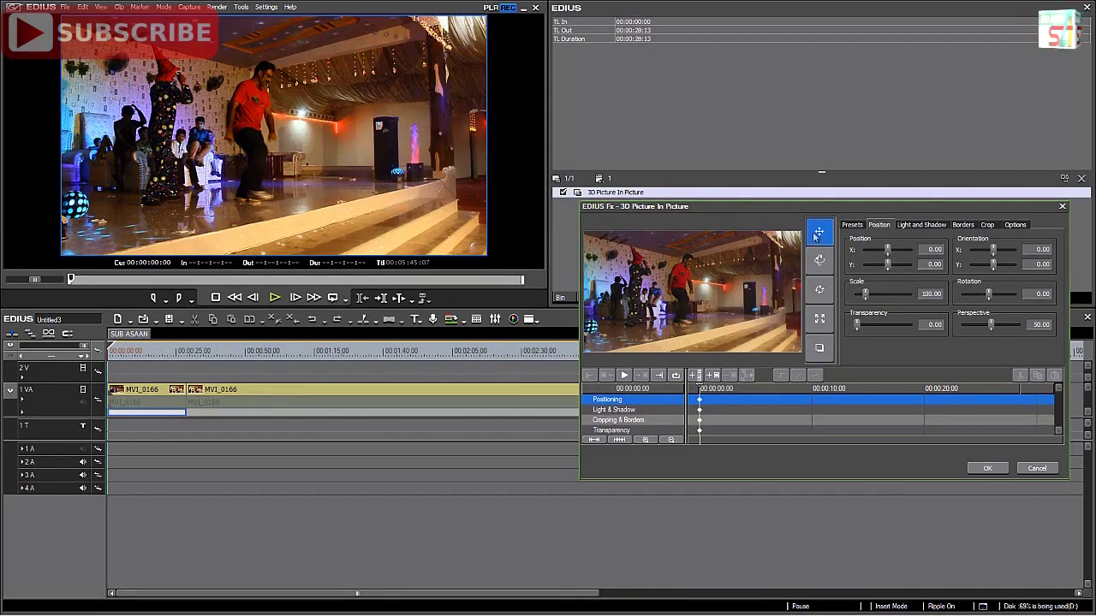
mouse_move(751, 257)
mouse_down()
mouse_move(644, 251)
mouse_move(751, 231)
mouse_move(751, 257)
mouse_up()
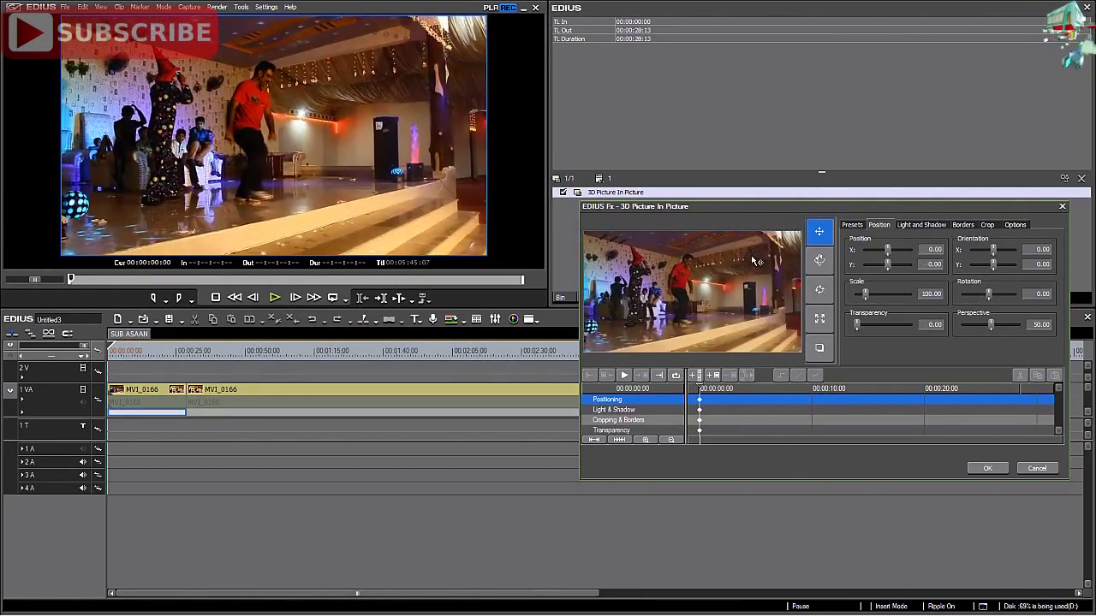
mouse_move(734, 258)
mouse_down()
mouse_move(738, 266)
mouse_move(736, 255)
mouse_up()
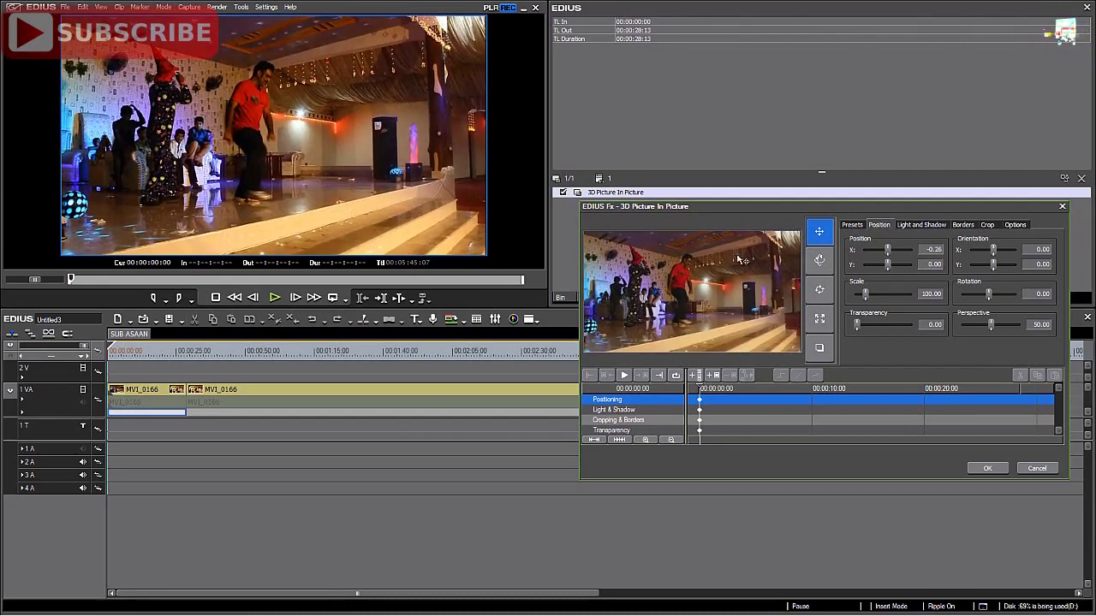
click(1038, 468)
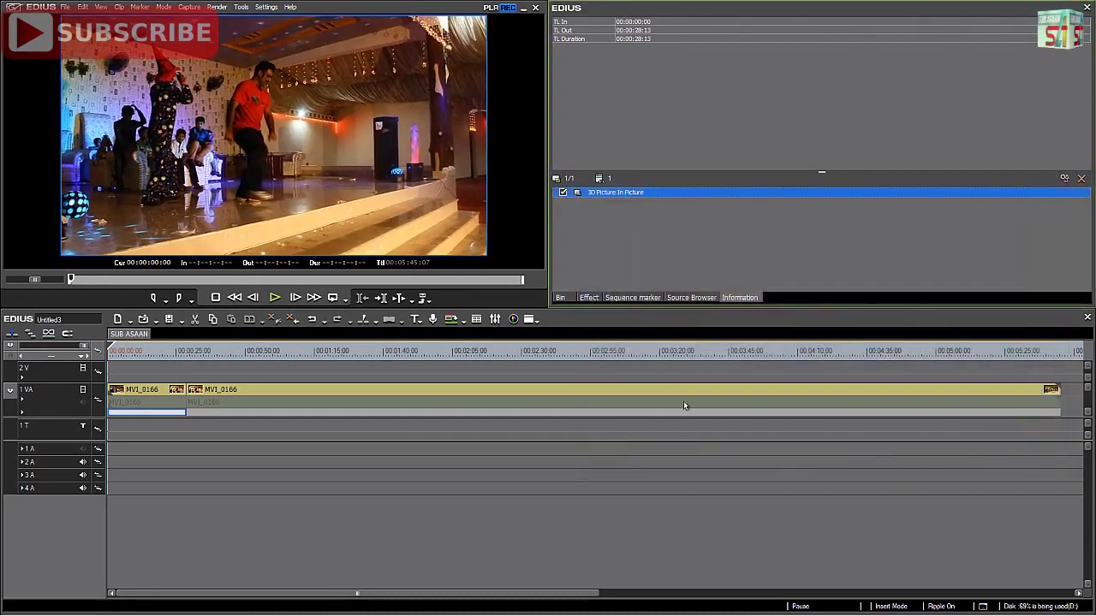
Place the partcal 2 logo clip at the start of track 2 V and preview it over the footage.
click(560, 297)
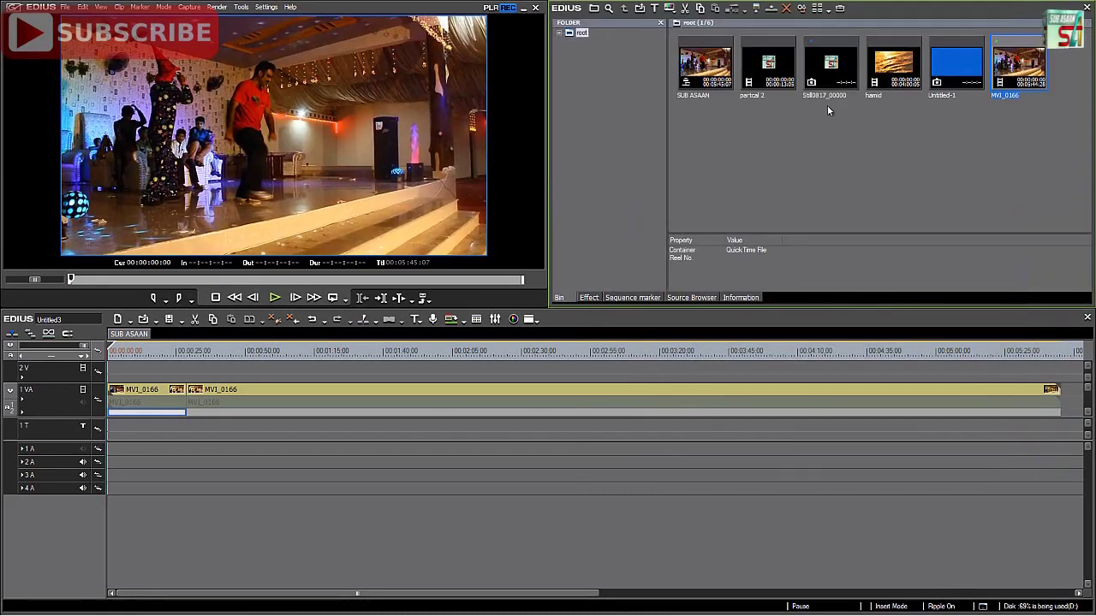
click(770, 67)
drag(156, 360, 132, 374)
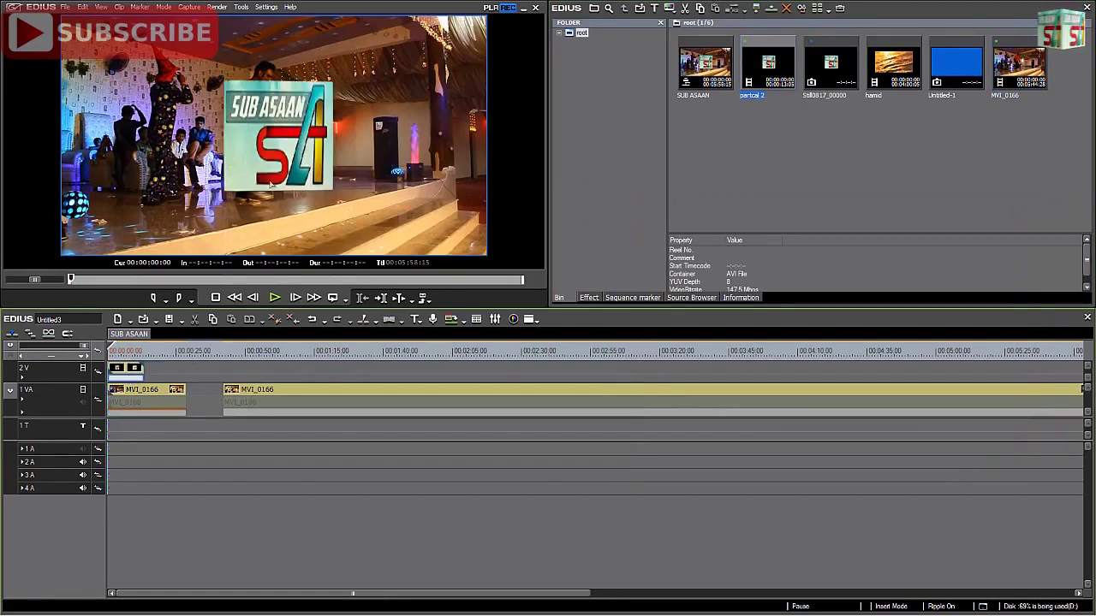
click(273, 297)
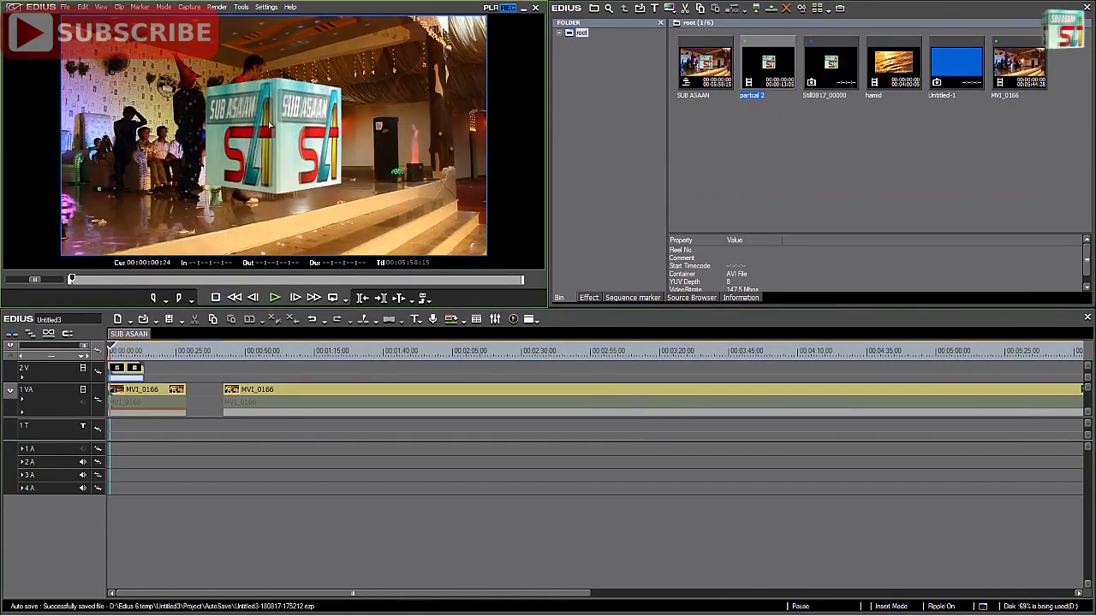
Apply the 3D Picture In Picture keyer to the logo clip on track 2 V and open its settings.
click(589, 297)
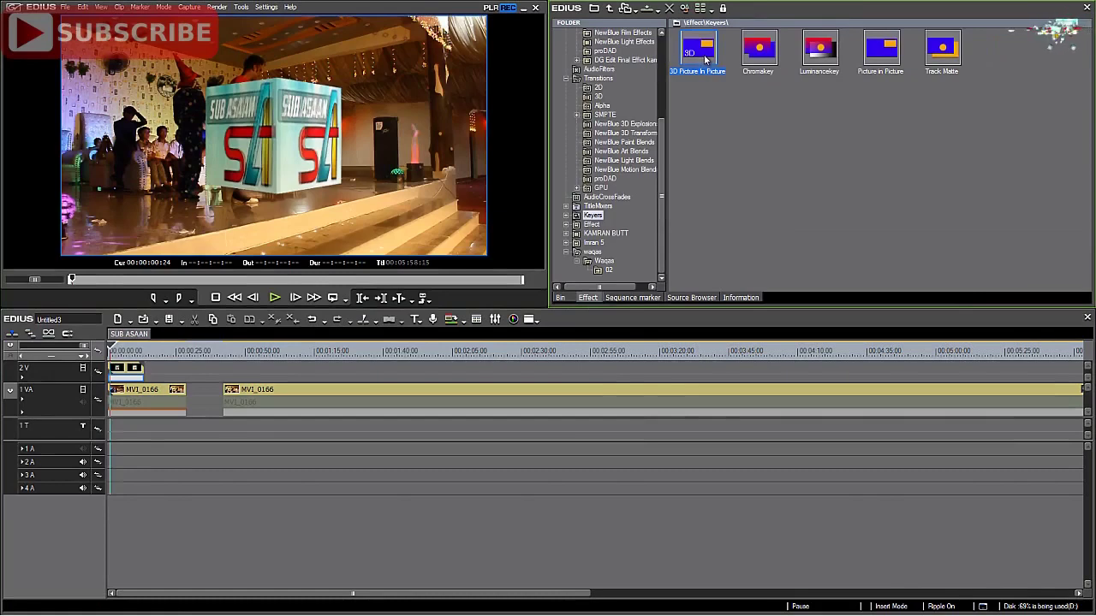
drag(703, 52, 138, 380)
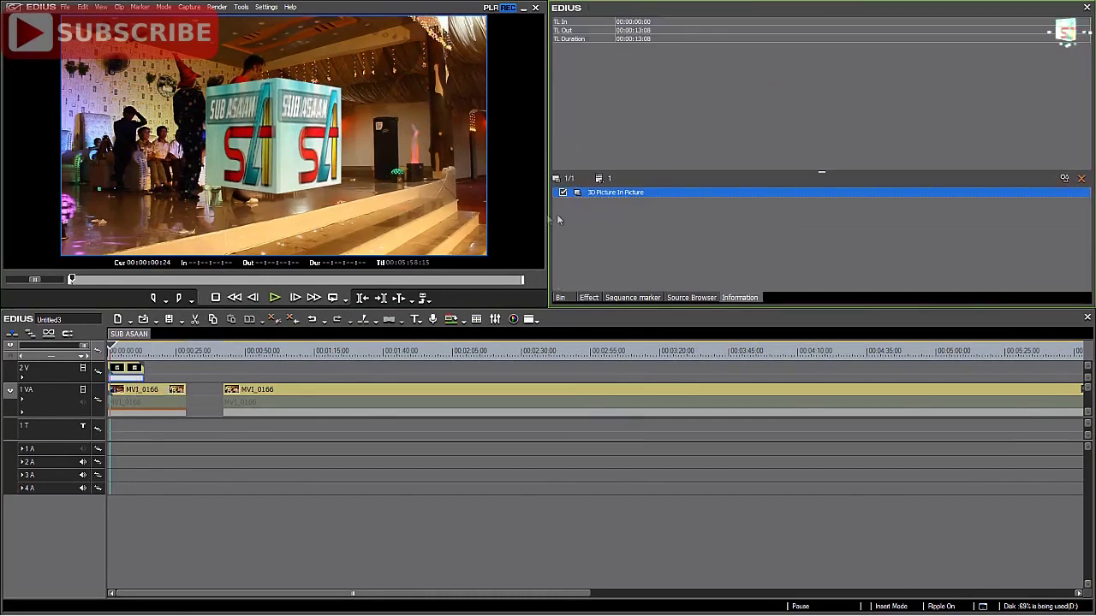
double_click(620, 193)
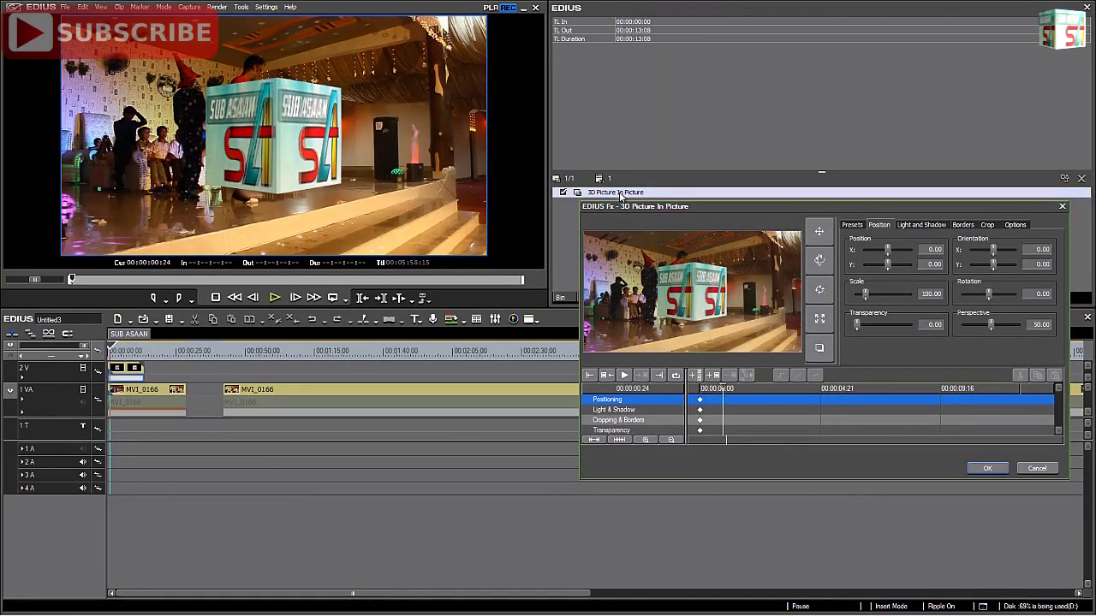
At the clip's first frame, move the logo toward the picture's lower-right corner, to about X 34.74, Y 25.47.
click(715, 389)
drag(715, 390, 696, 391)
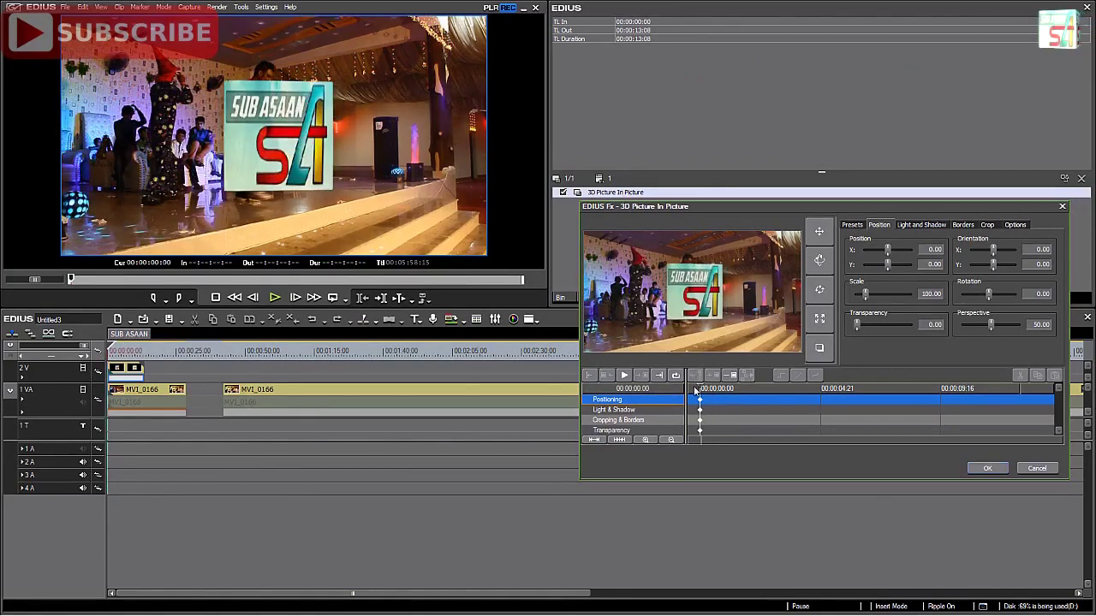
click(820, 235)
drag(703, 296, 770, 323)
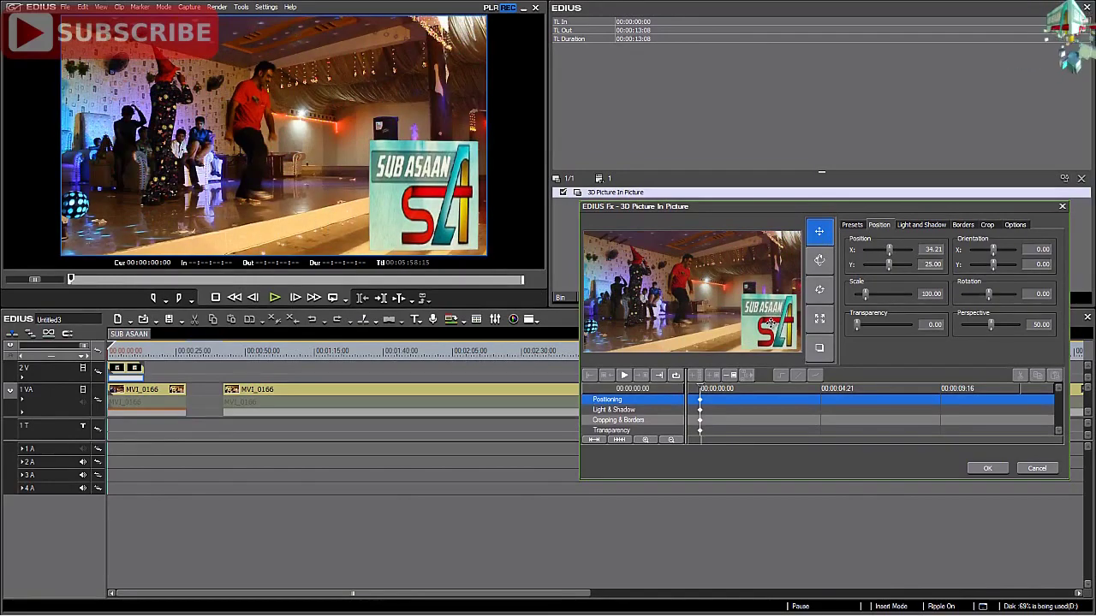
mouse_move(771, 324)
mouse_down()
mouse_move(766, 260)
mouse_move(764, 327)
mouse_move(623, 326)
mouse_move(771, 324)
mouse_up()
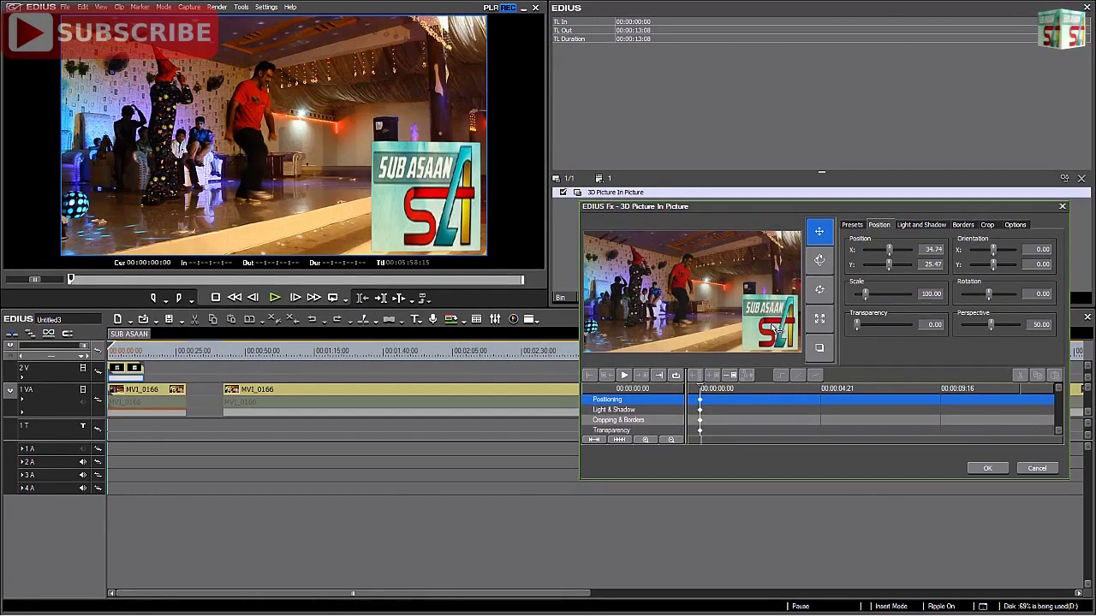
Shrink the logo overlay to a scale of about 48.47.
click(822, 321)
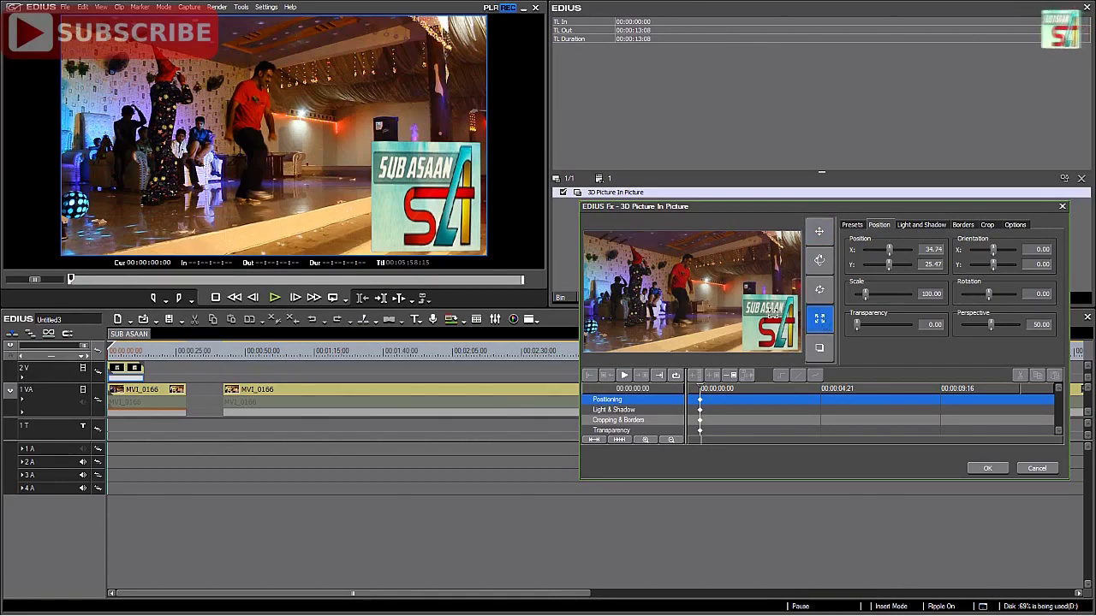
drag(775, 313, 774, 393)
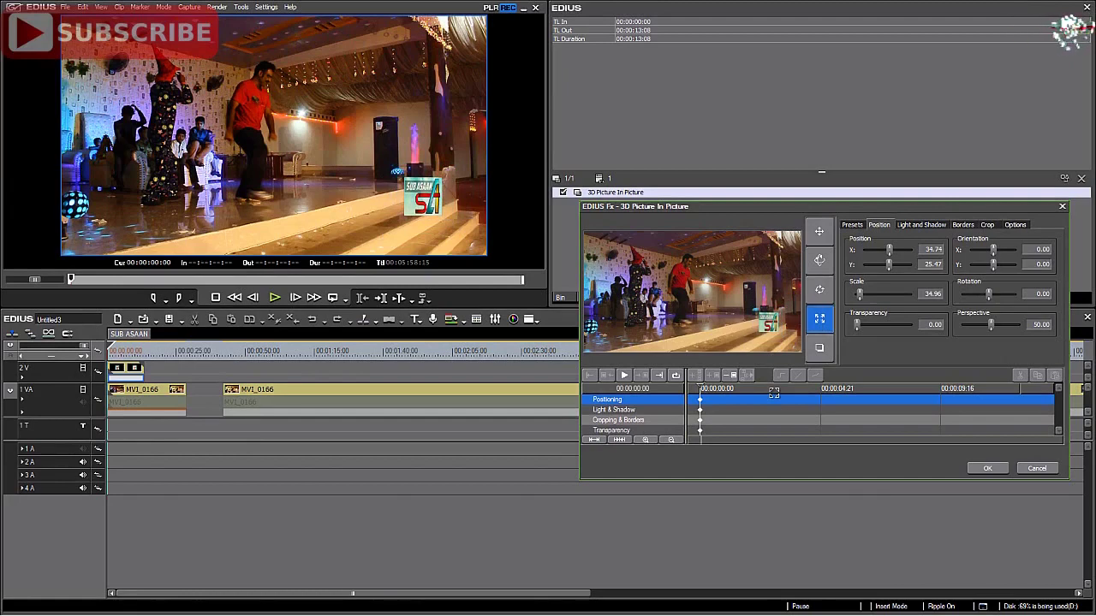
drag(774, 393, 767, 372)
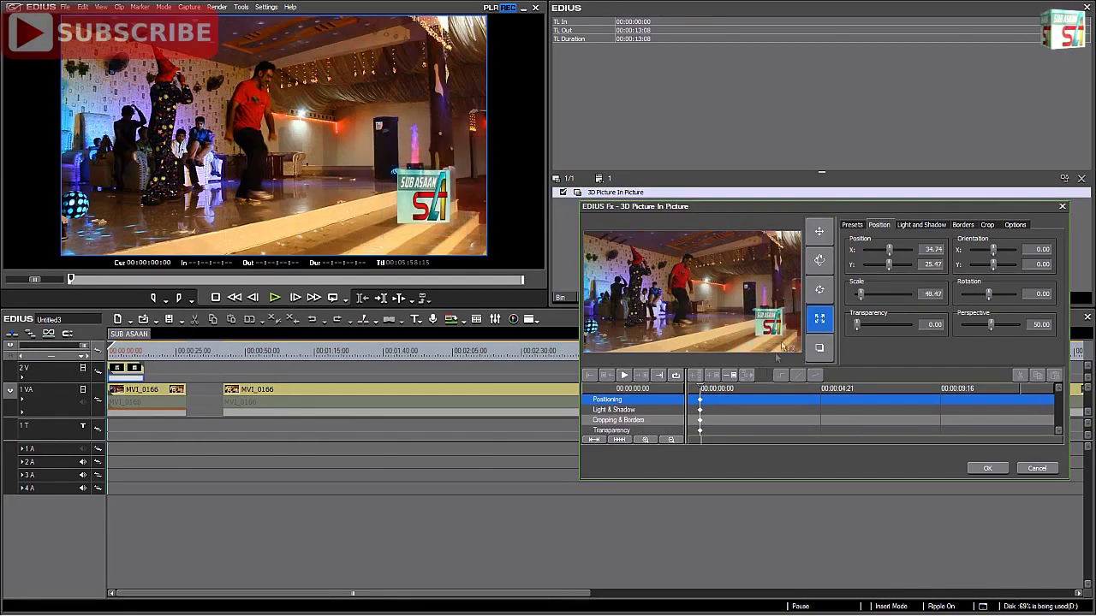
Move the scaled logo fully into the picture's lower-right corner, about X 40.79, Y 36.79, and apply the keyer settings.
click(820, 233)
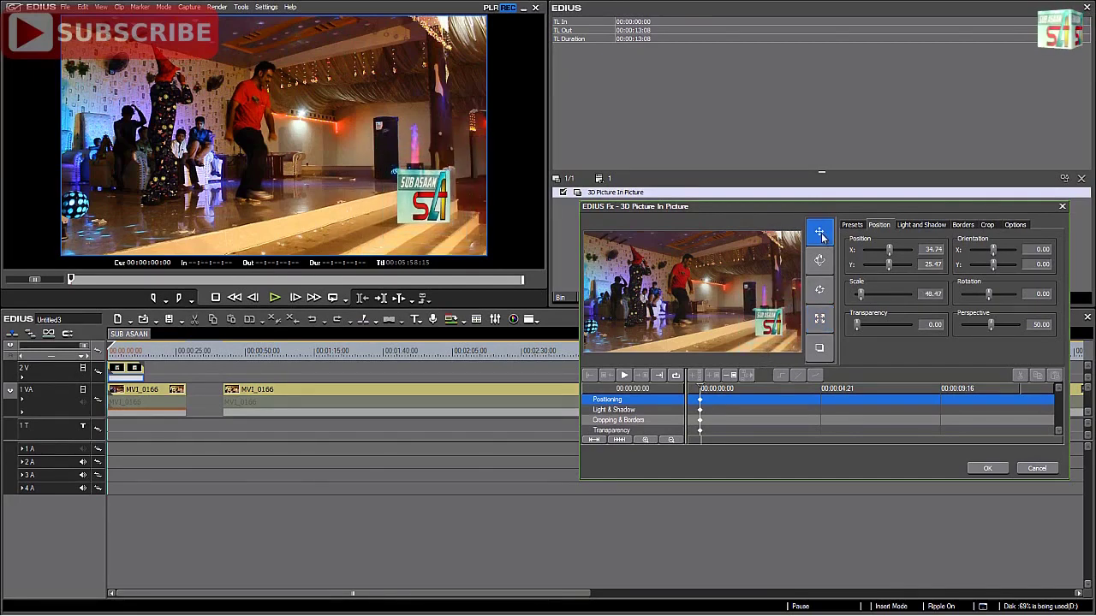
drag(775, 324, 781, 340)
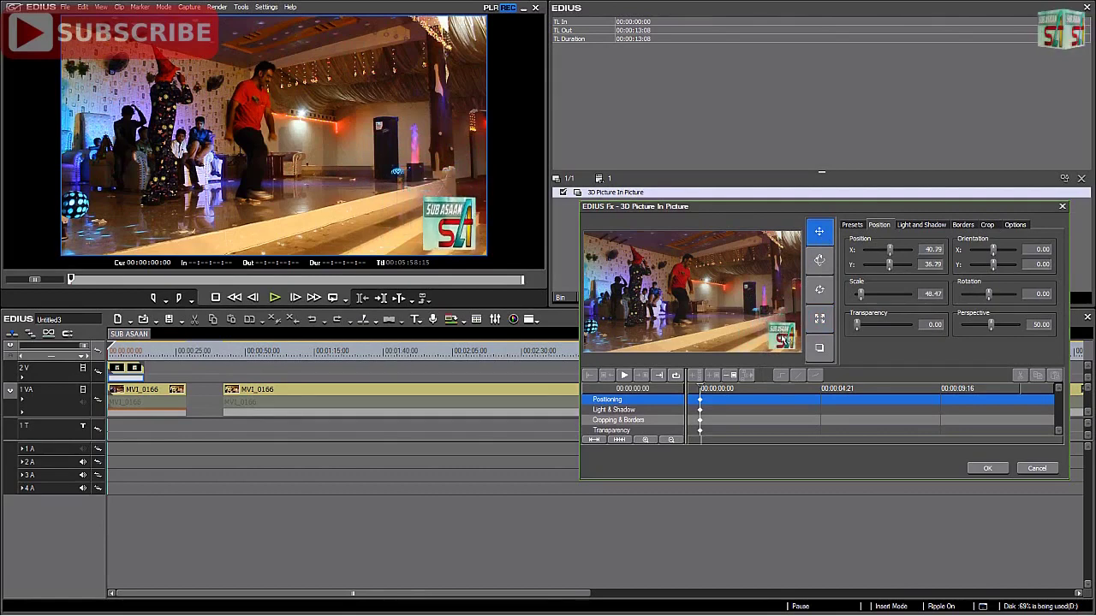
click(985, 468)
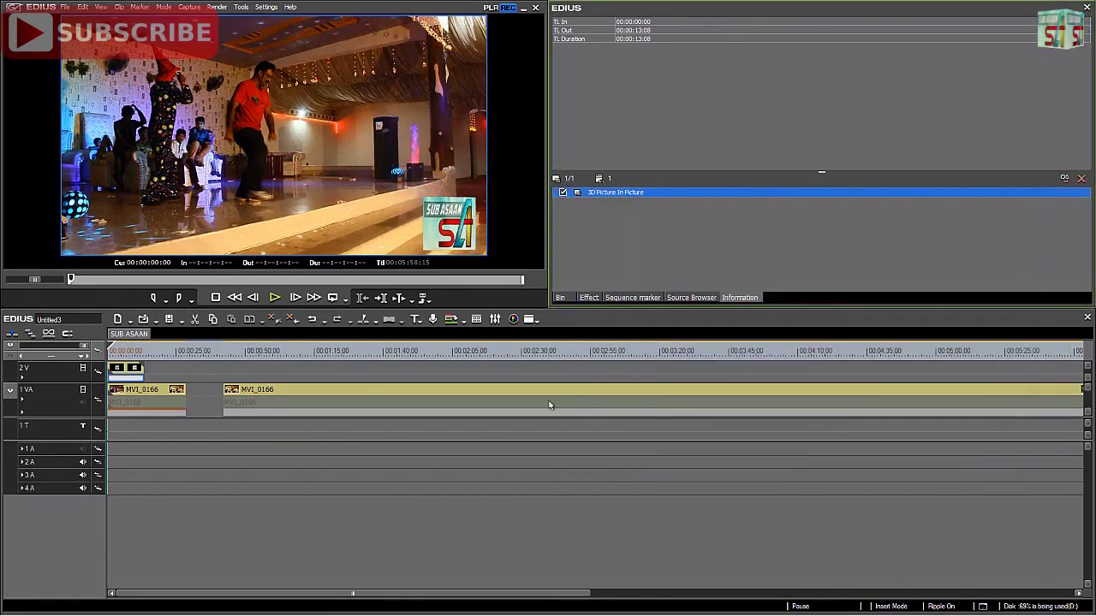
Play back the footage with the corner logo, then return the playhead to the timeline start.
click(282, 298)
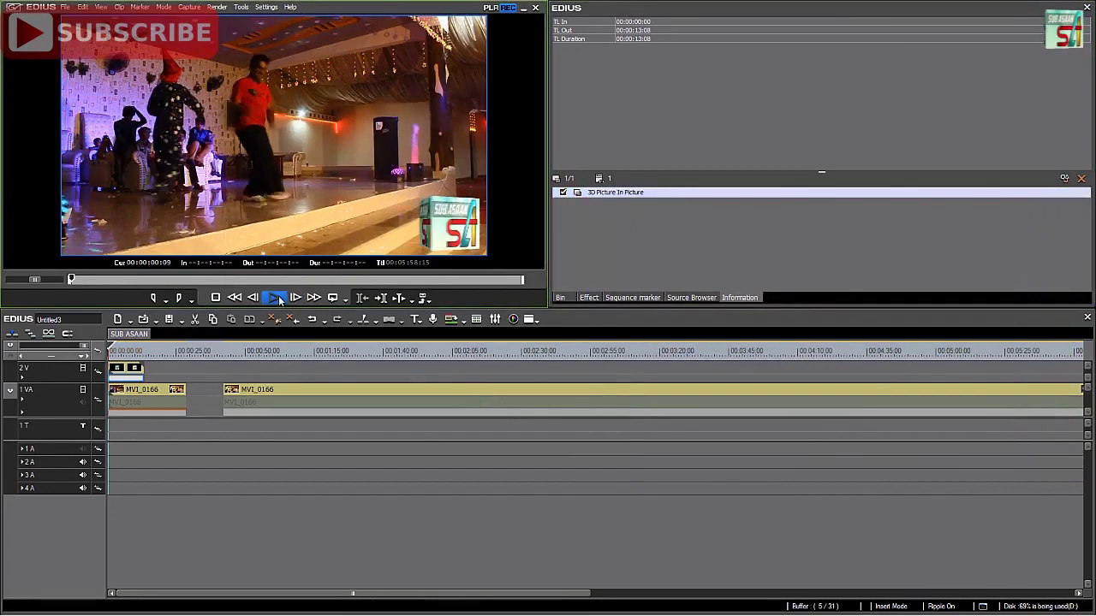
click(215, 298)
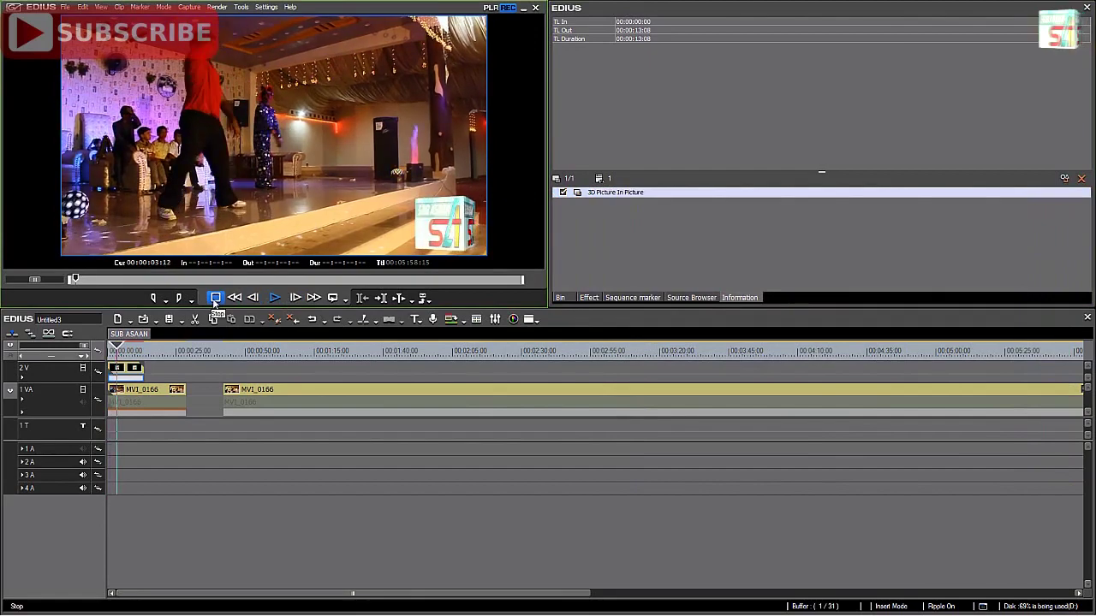
click(215, 298)
click(116, 350)
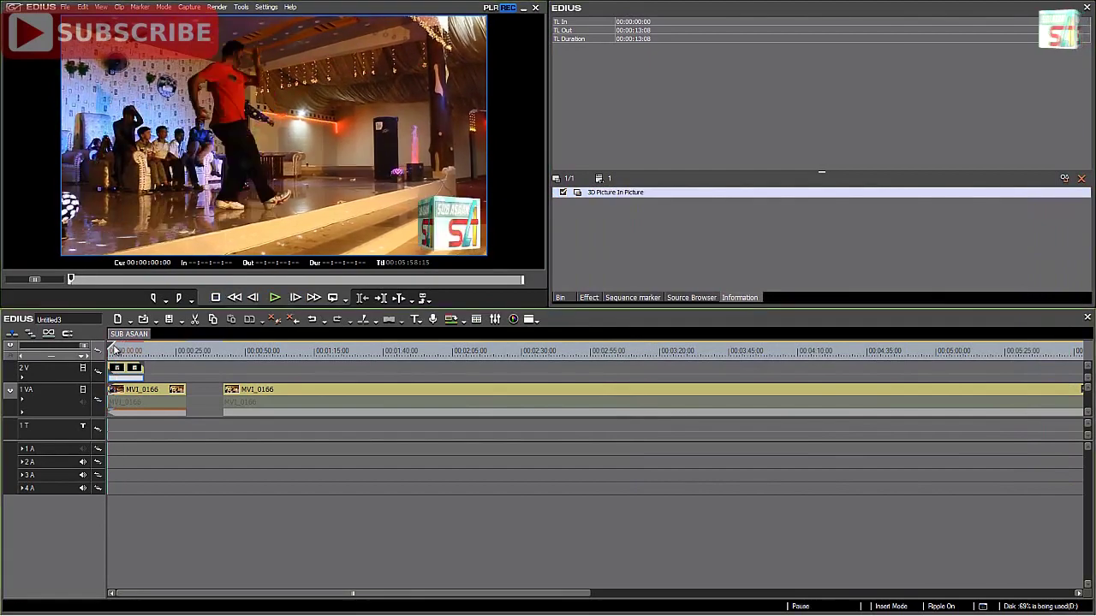
Try rotating the corner logo to a rotation of about -10 in the 3D Picture In Picture settings.
double_click(606, 194)
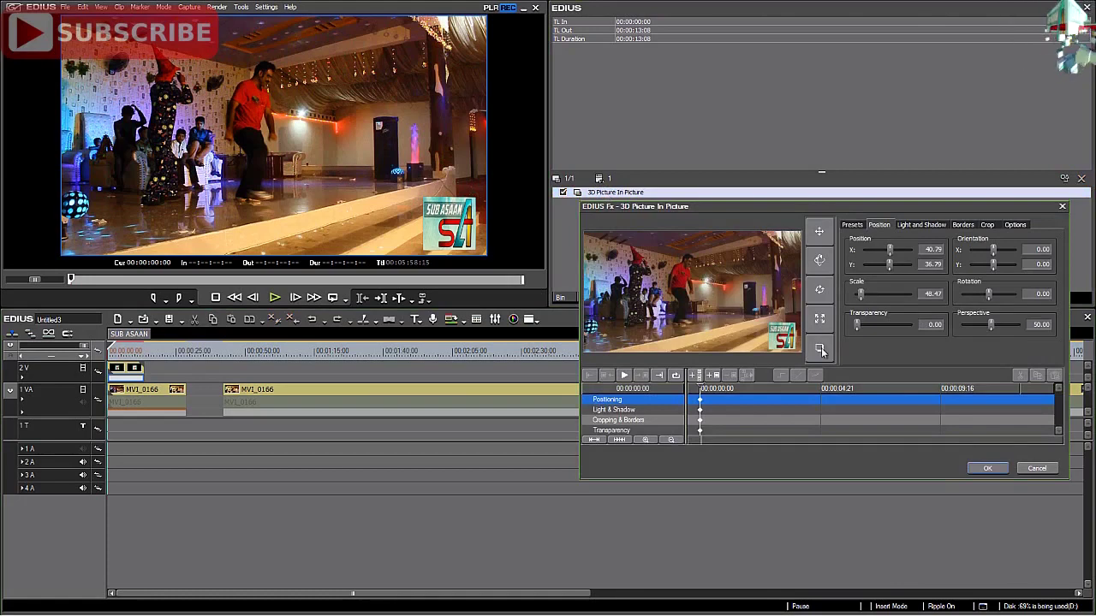
click(822, 292)
drag(792, 332, 776, 334)
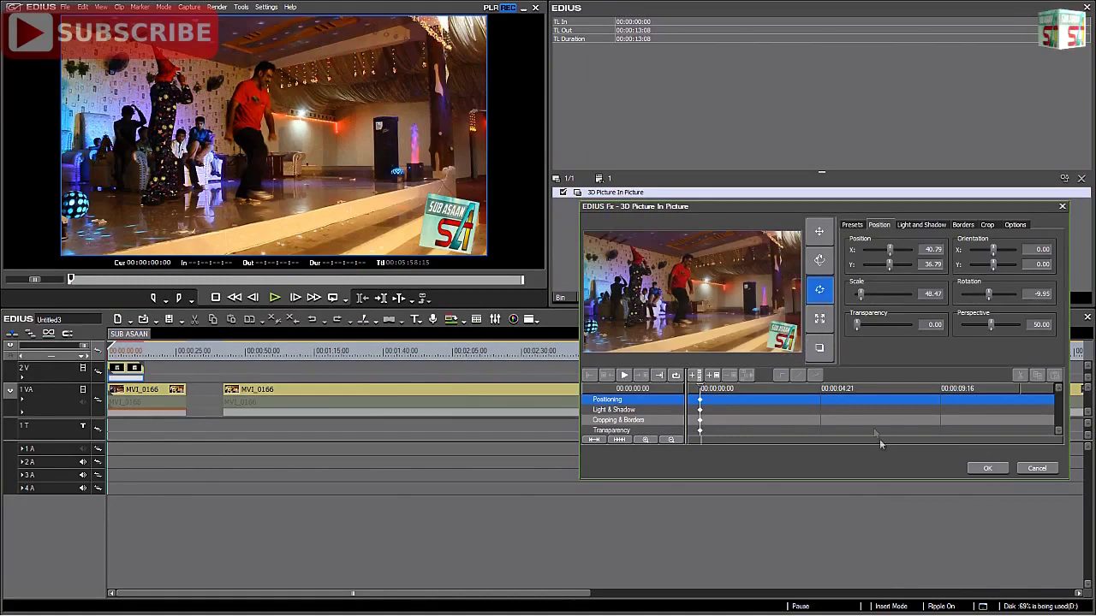
click(991, 468)
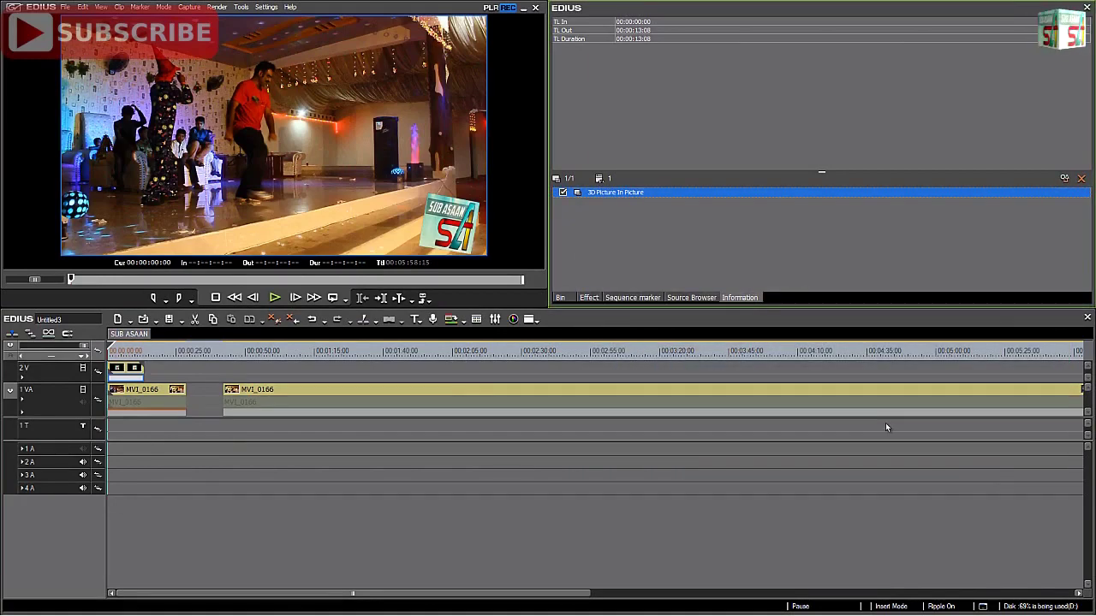
Try tilting the corner logo in 3D to an orientation of about X -1.70, Y 0.93.
double_click(599, 193)
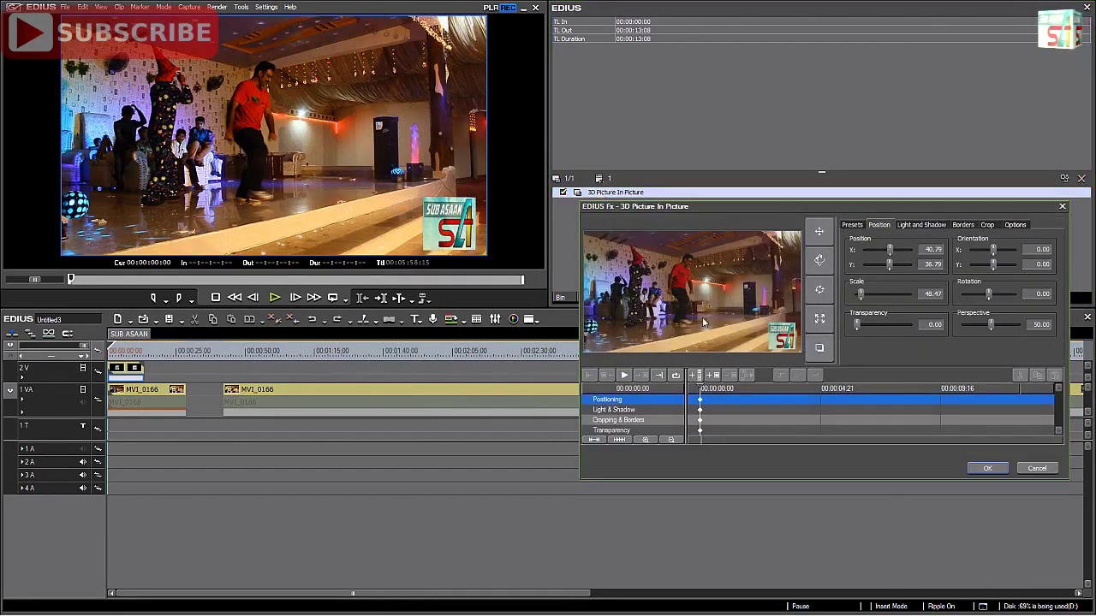
click(820, 289)
click(819, 261)
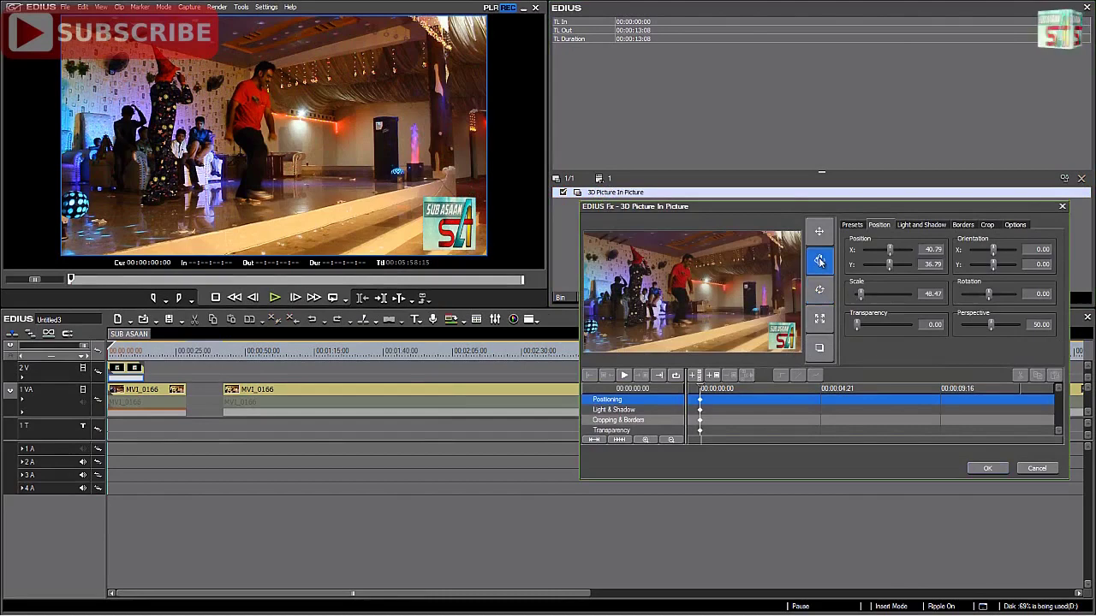
mouse_move(787, 338)
mouse_down()
mouse_move(790, 294)
mouse_move(790, 340)
mouse_up()
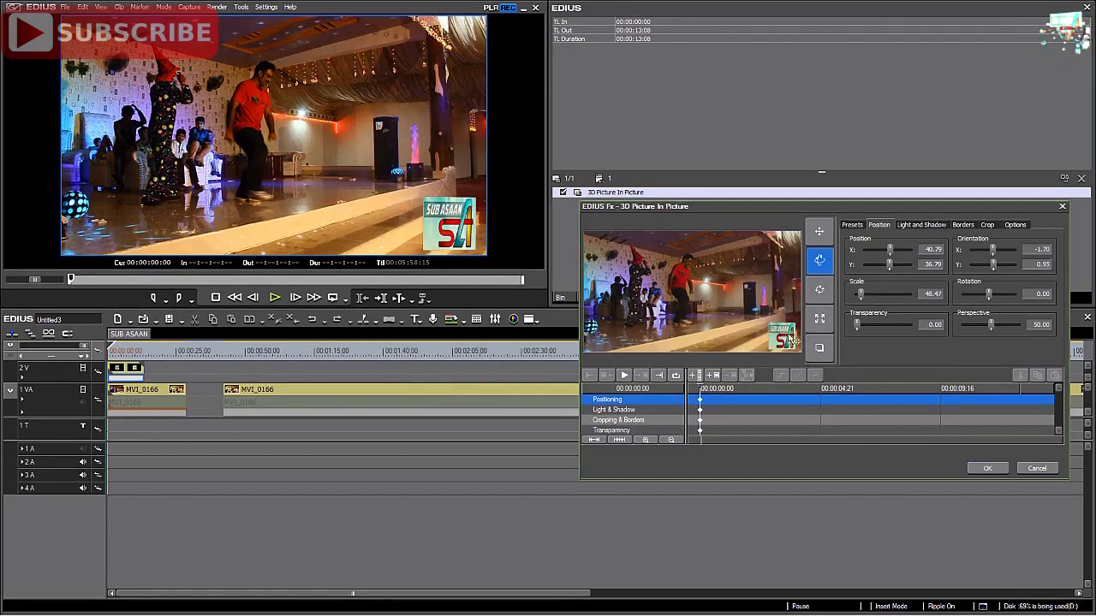
click(987, 468)
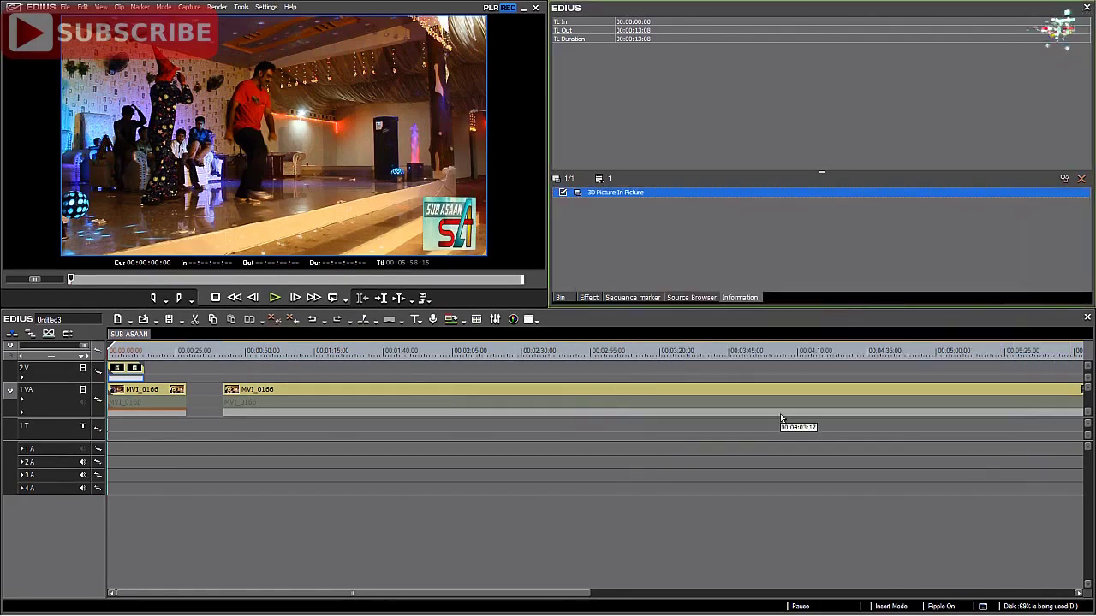
double_click(622, 191)
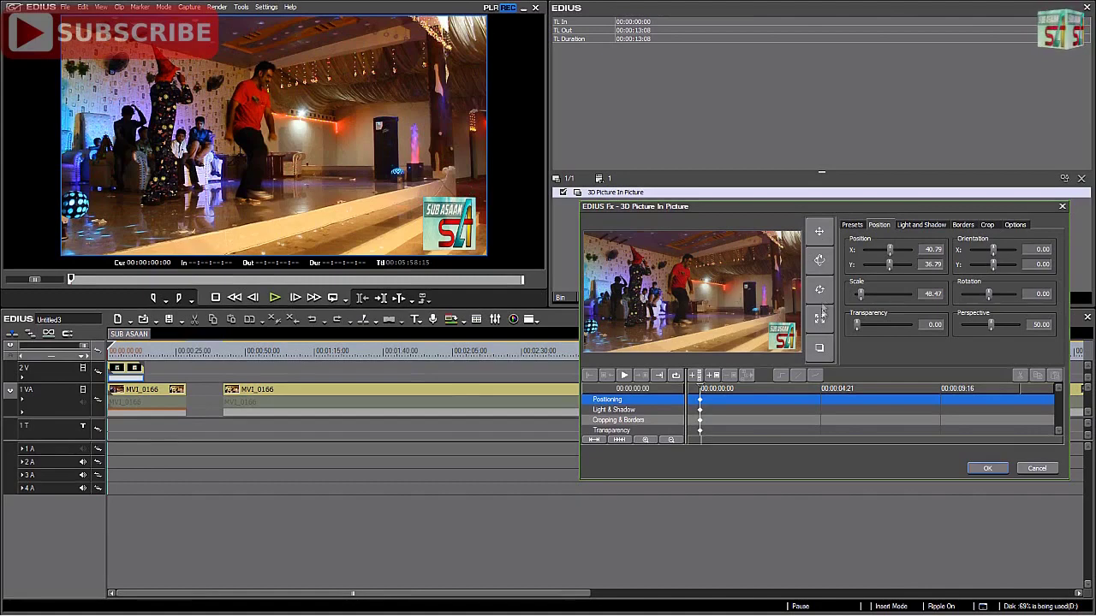
click(820, 349)
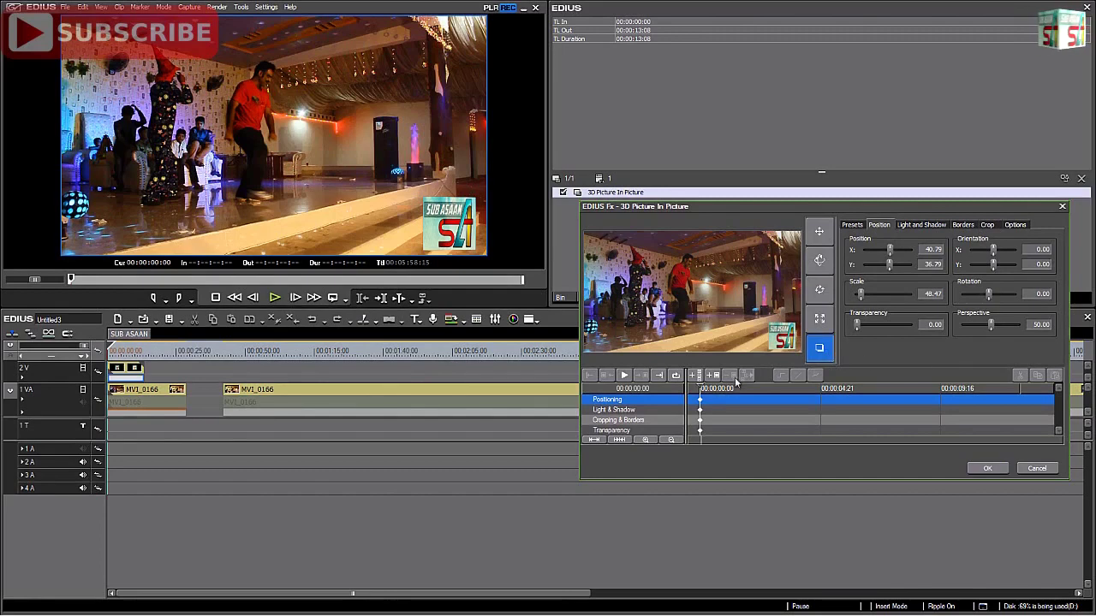
click(987, 469)
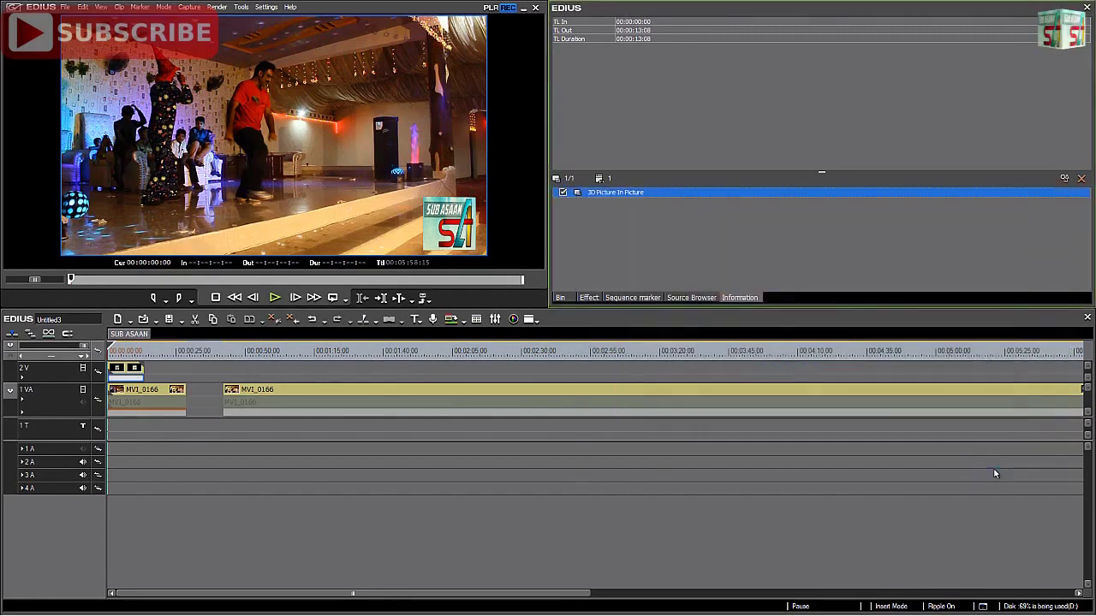
Reposition the logo to about X -10.26, Y -25.97 and scale it to about 39.13 in the 3D Picture In Picture settings.
double_click(612, 192)
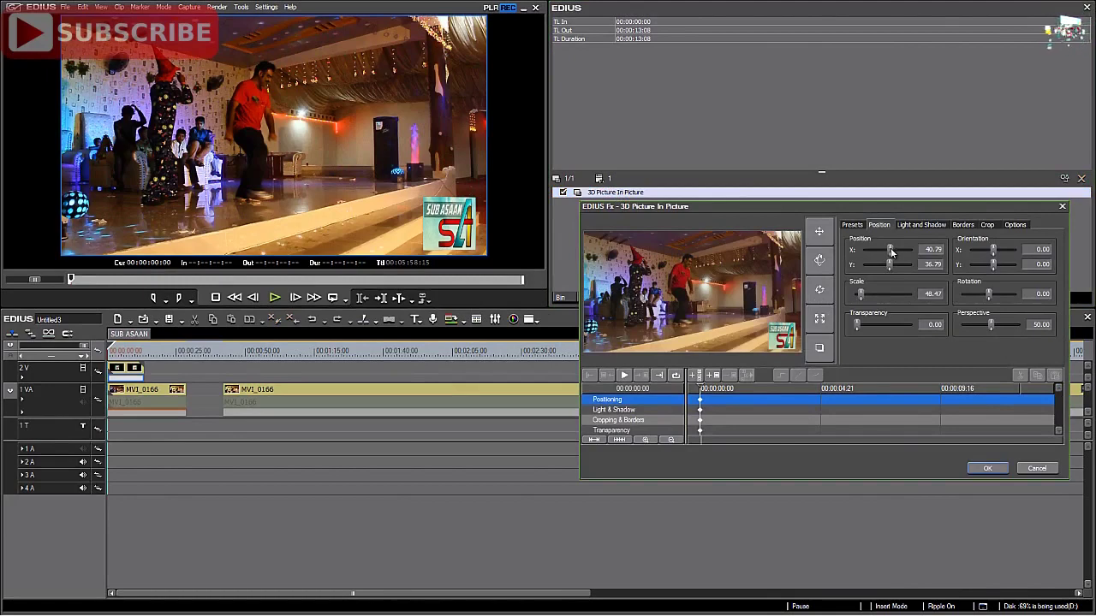
mouse_move(890, 249)
mouse_down()
mouse_move(879, 249)
mouse_move(903, 253)
mouse_move(887, 253)
mouse_up()
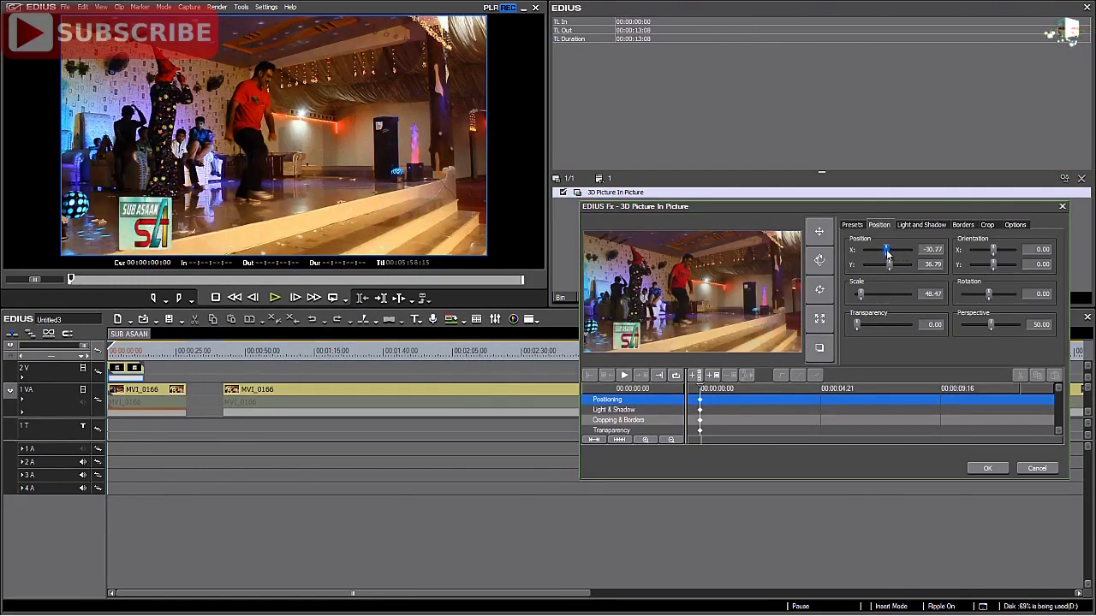
drag(891, 266, 861, 328)
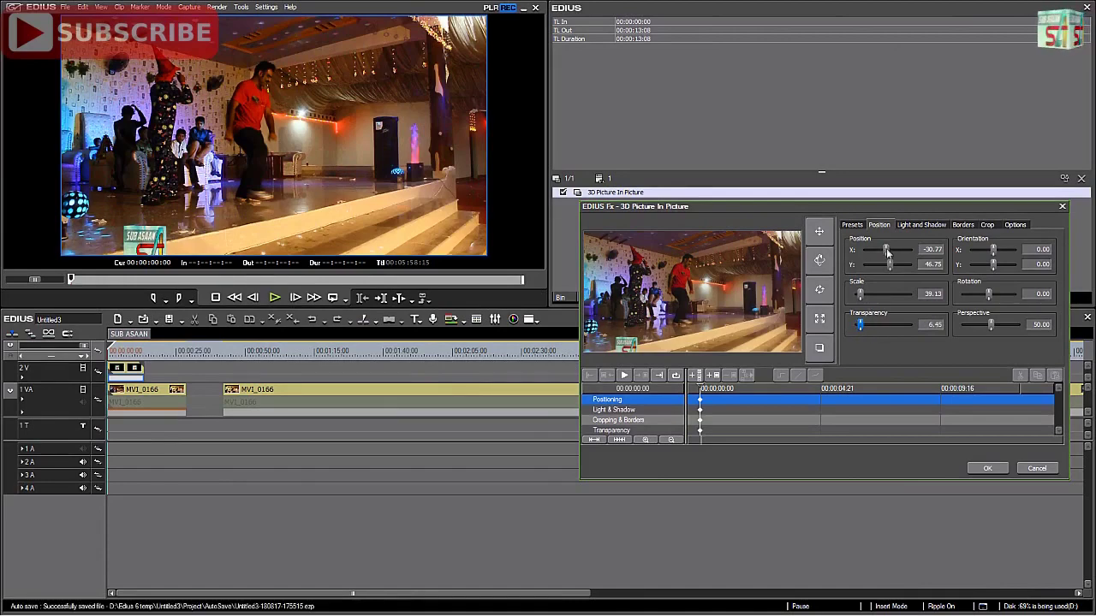
drag(886, 252, 886, 268)
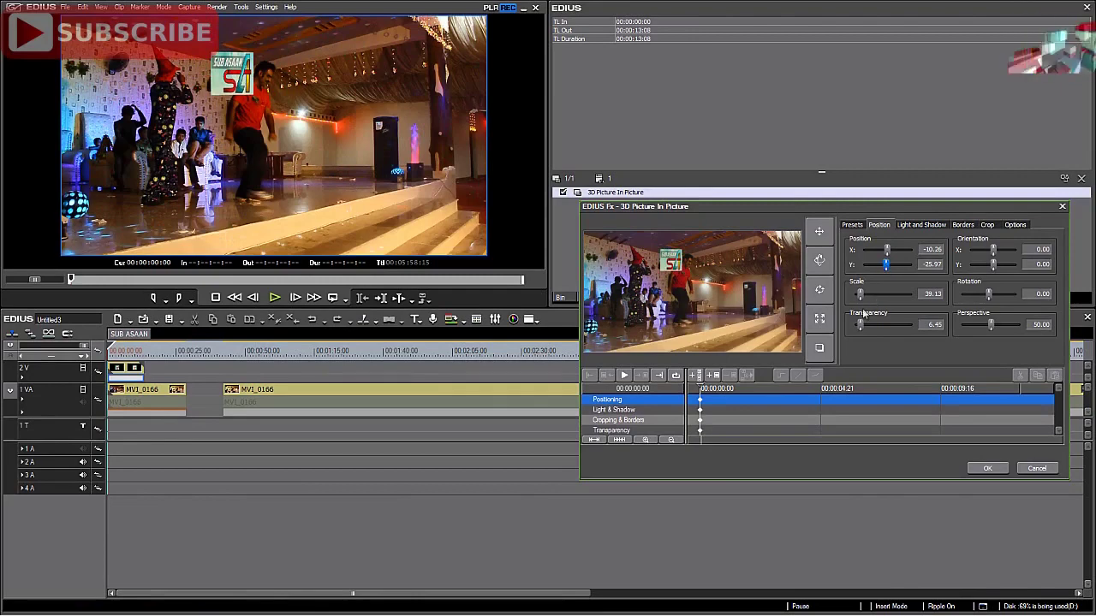
Set the logo's transparency to about 60.22 and its X orientation to about -356.16, and apply the settings.
drag(861, 329, 890, 332)
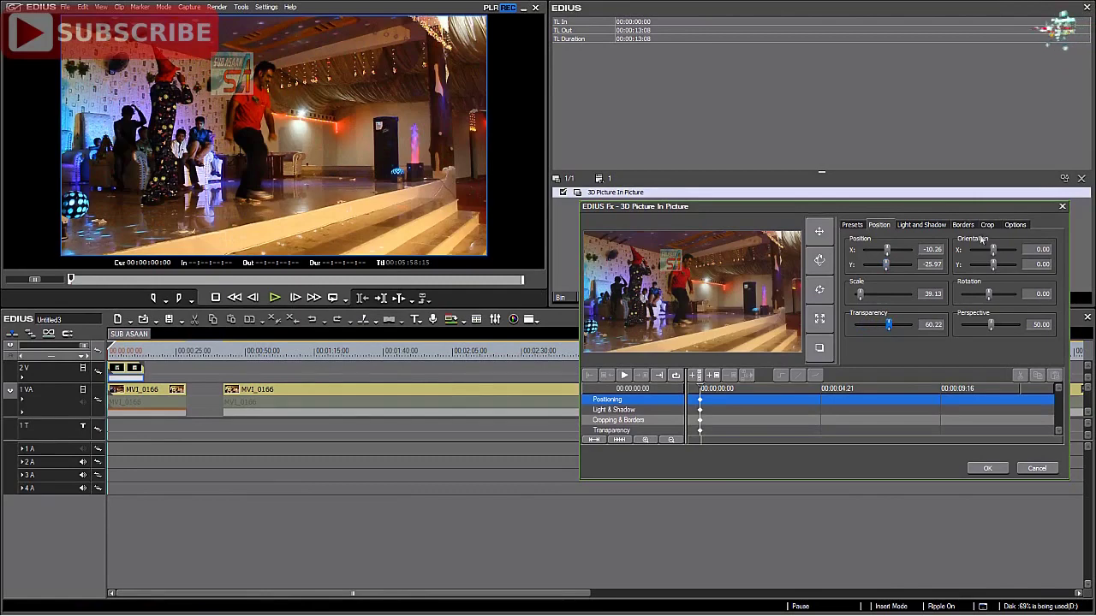
drag(993, 250, 990, 254)
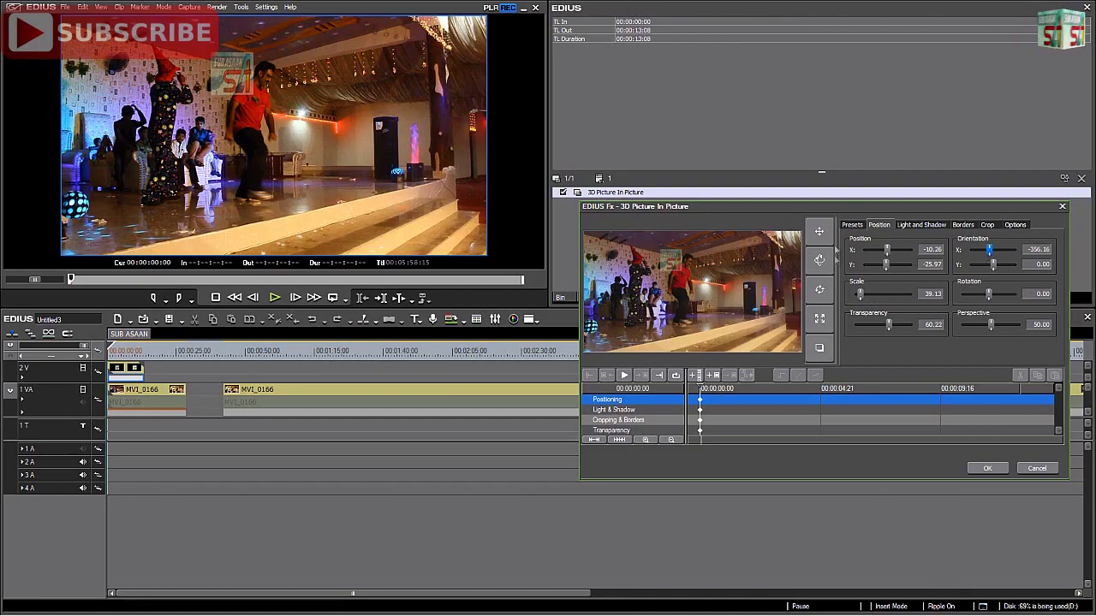
click(987, 469)
Delete the logo clip from the 2V track.
click(135, 369)
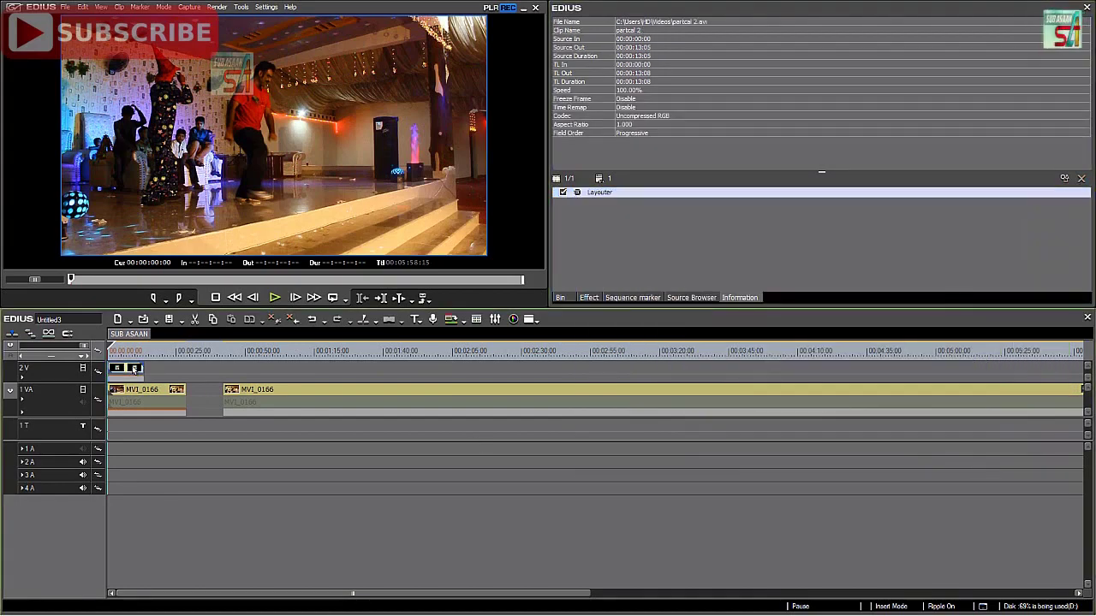
key(Delete)
Load the "Fade in from bottom left" preset in the 3D Picture In Picture keyer of the first MVI_0166 clip and apply it.
click(173, 398)
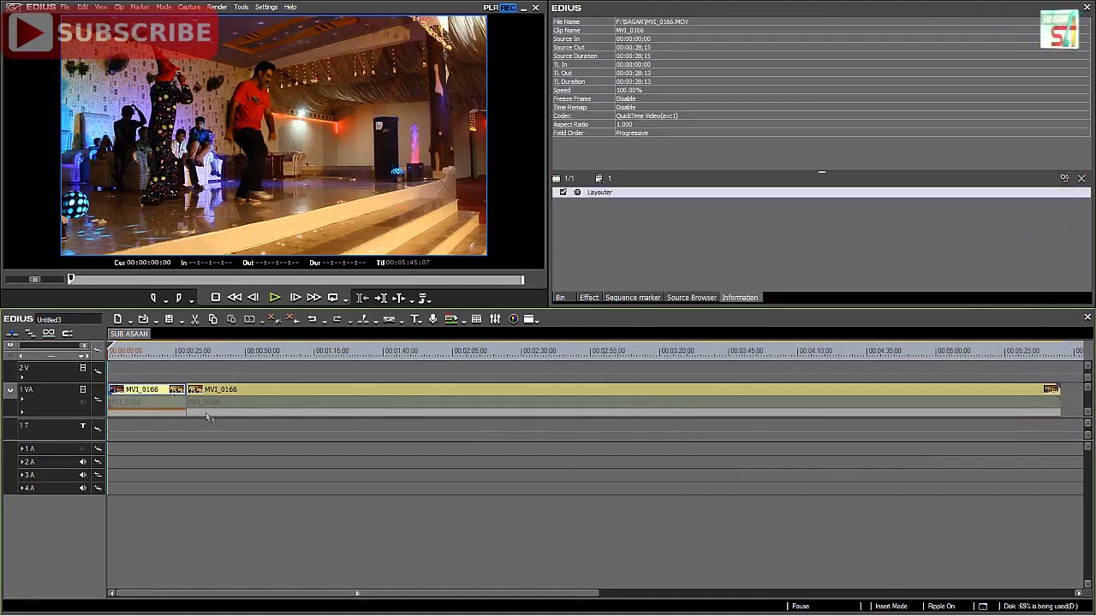
click(168, 413)
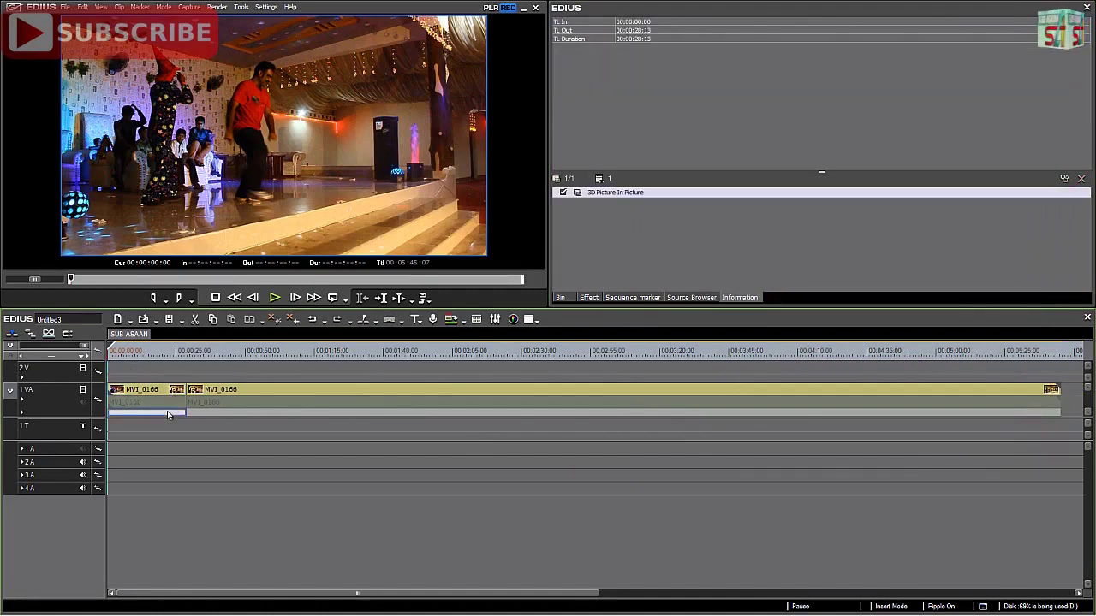
double_click(617, 193)
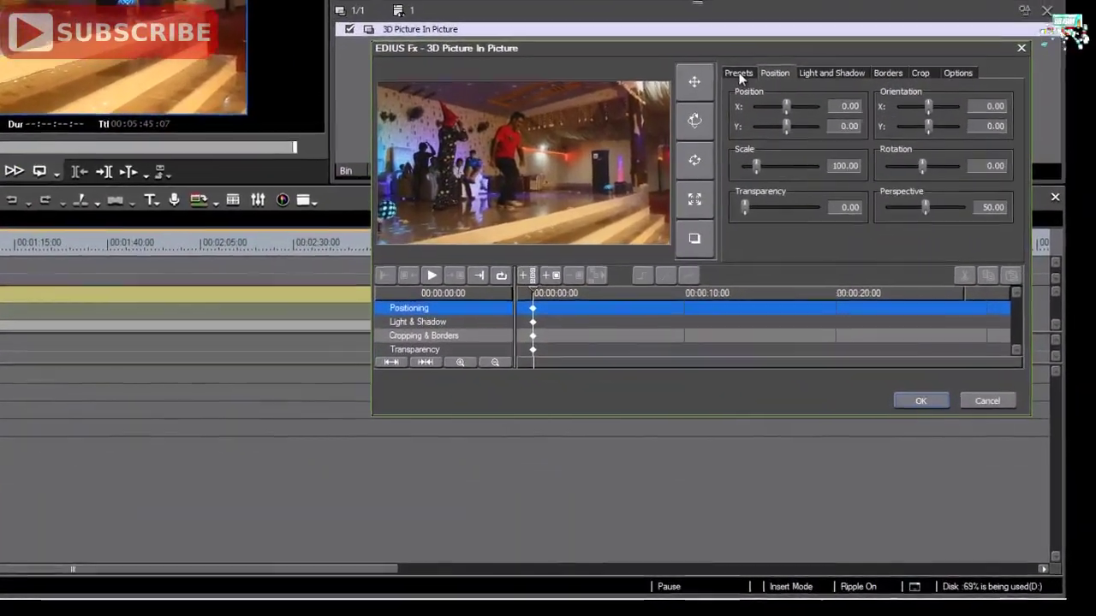
click(785, 138)
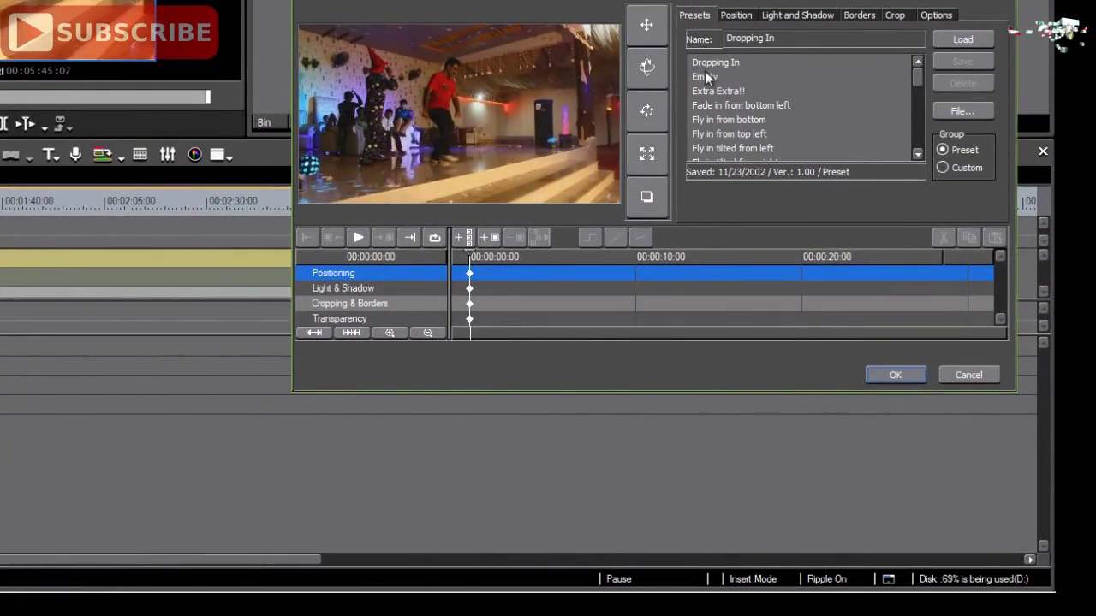
click(759, 106)
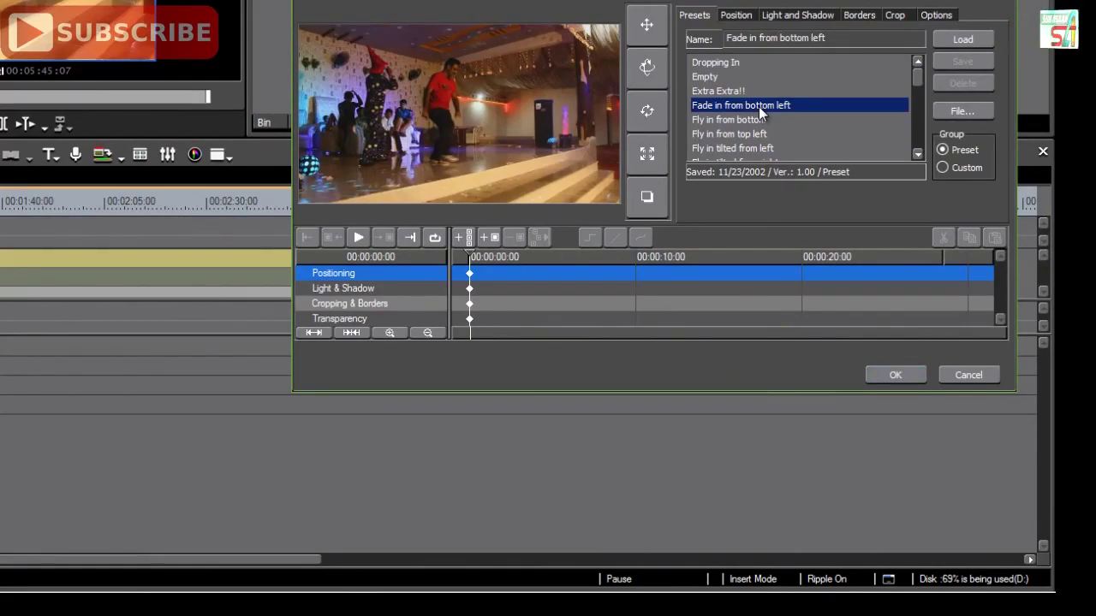
click(960, 38)
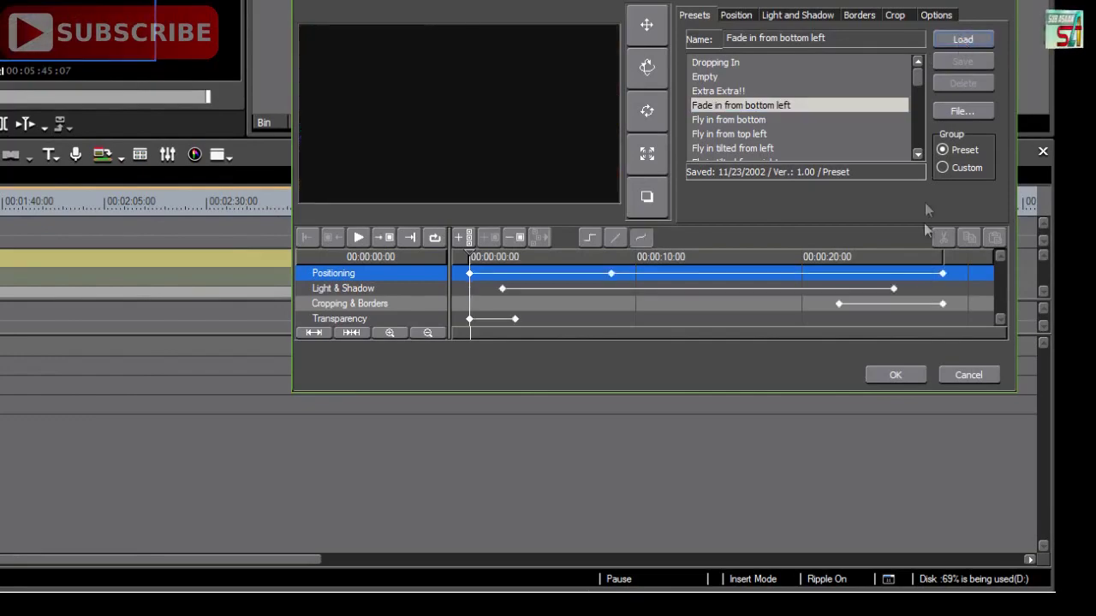
click(895, 375)
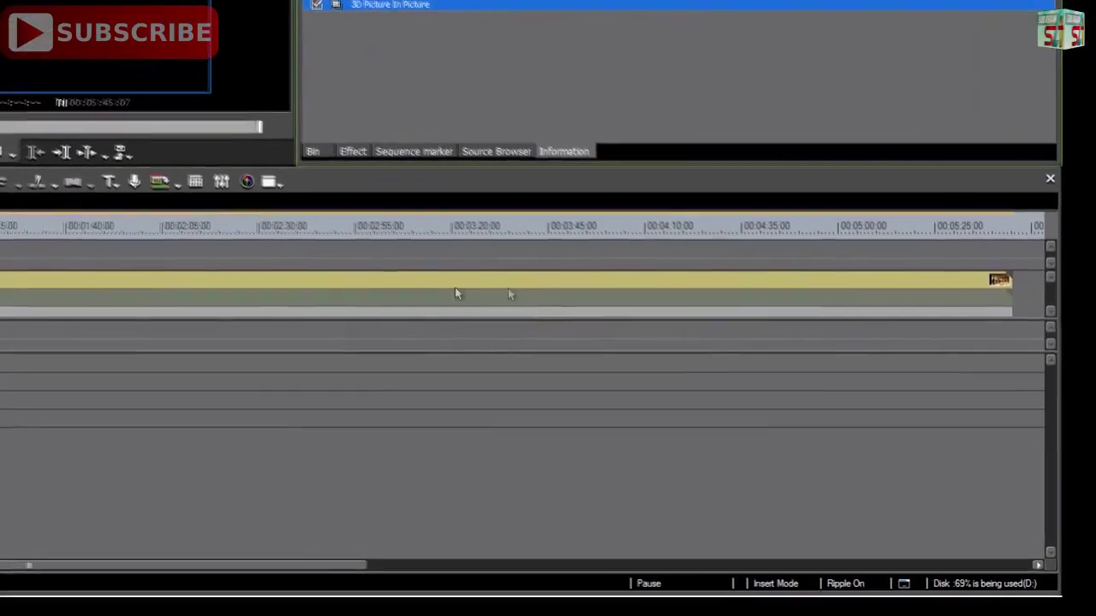
Play back the clip with the fade-in preset, return to the timeline start, and review the preset's keyframes in the keyer settings.
click(40, 206)
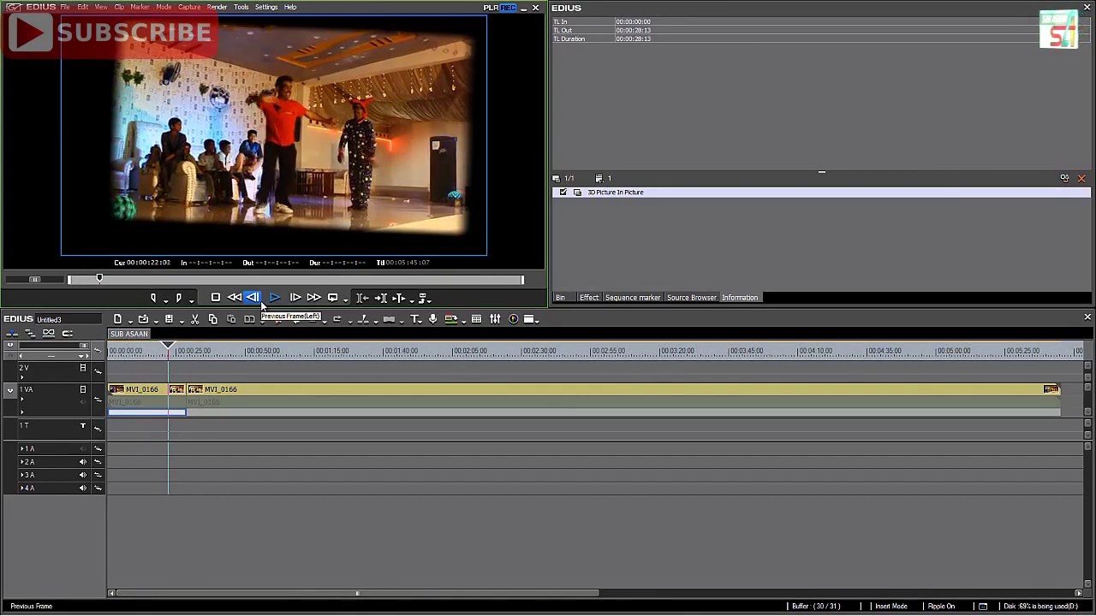
click(109, 351)
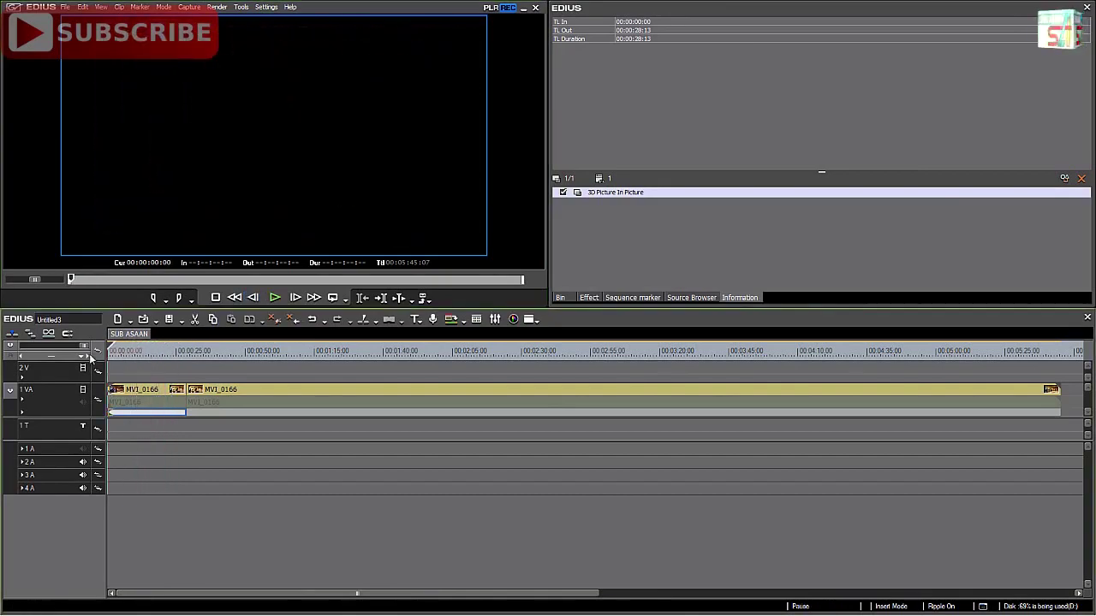
double_click(610, 193)
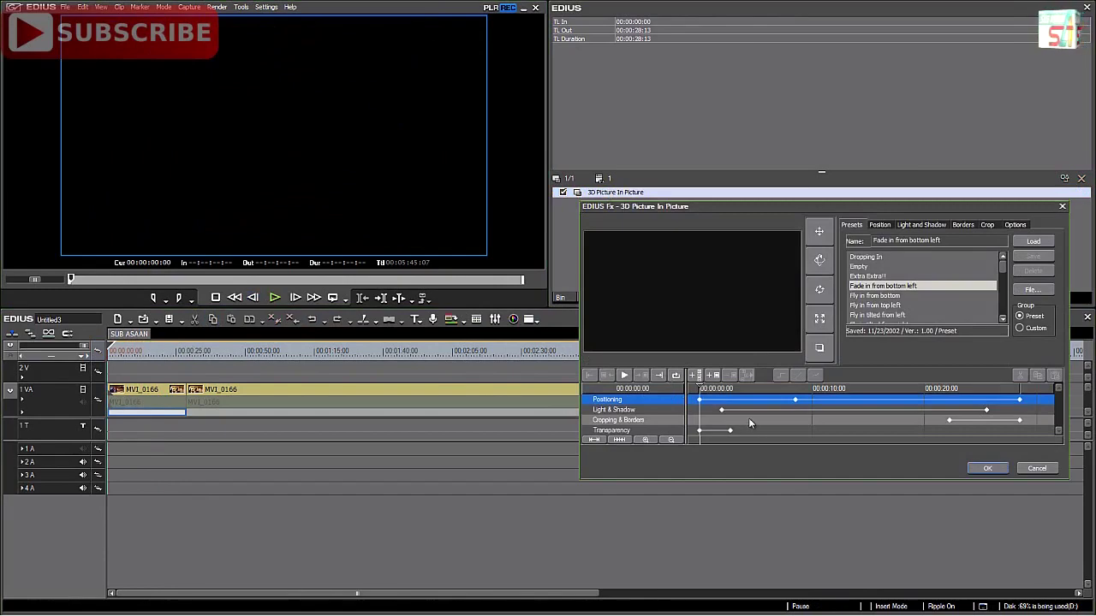
click(1036, 469)
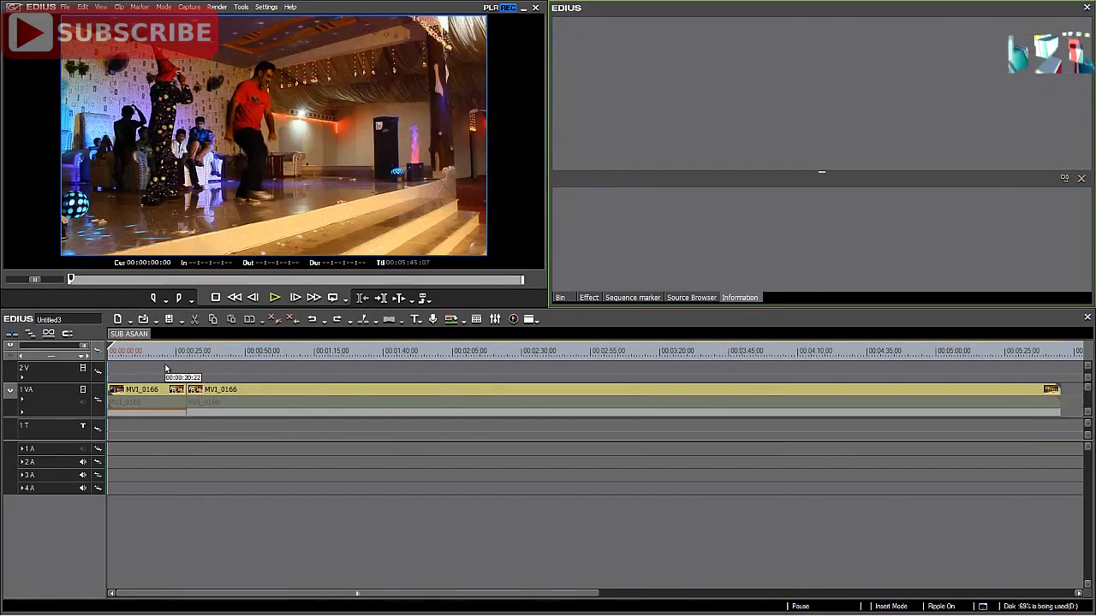
Browse the first clip's 3D Picture In Picture presets, and enable the light with a highlight intensity of about 60.82.
click(151, 414)
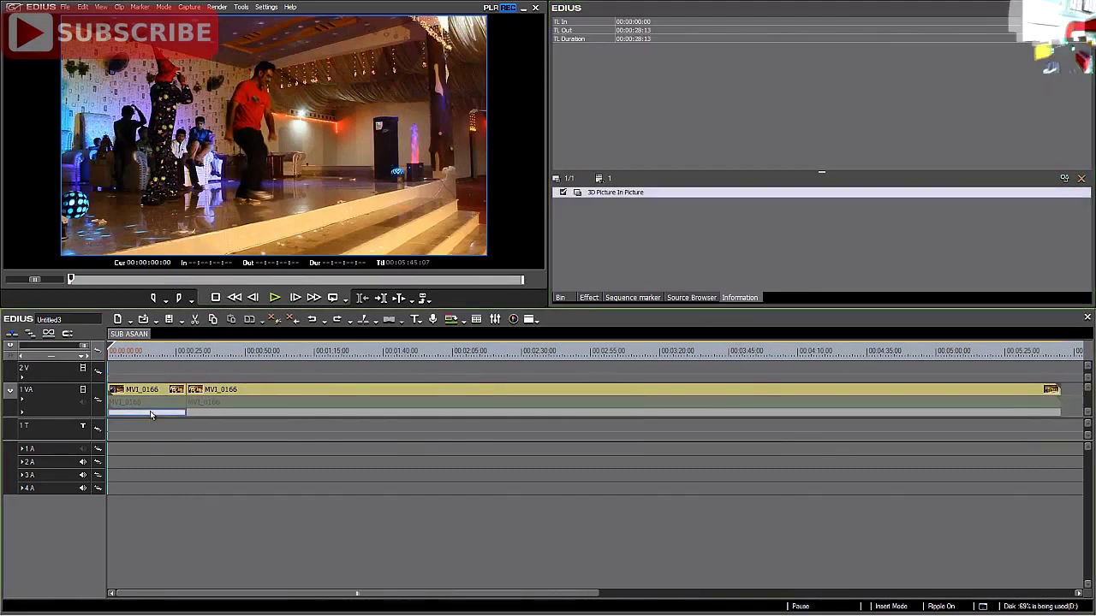
click(609, 193)
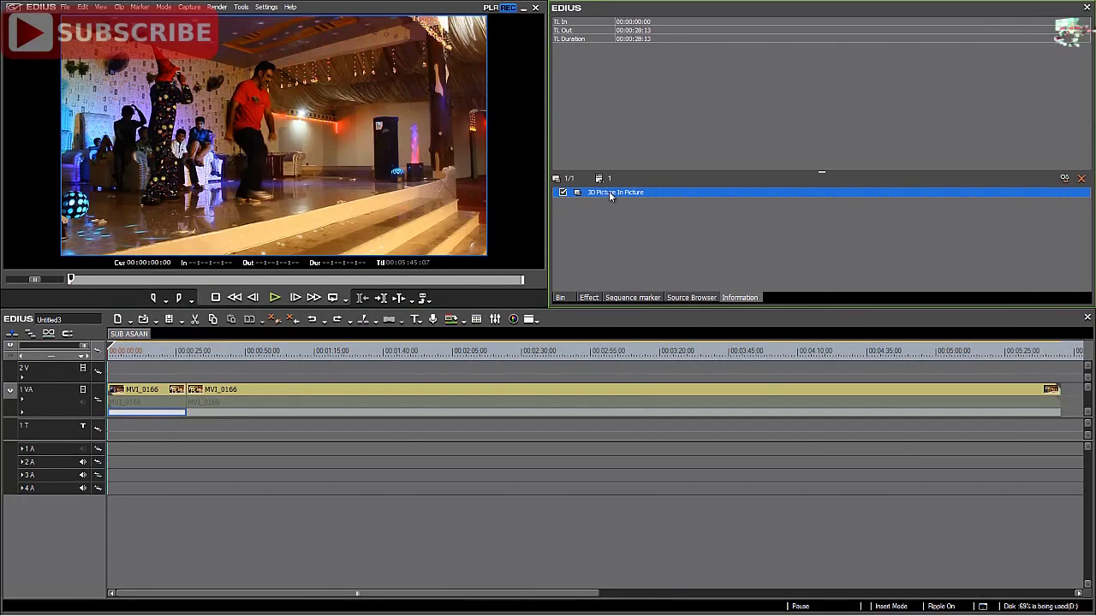
double_click(611, 192)
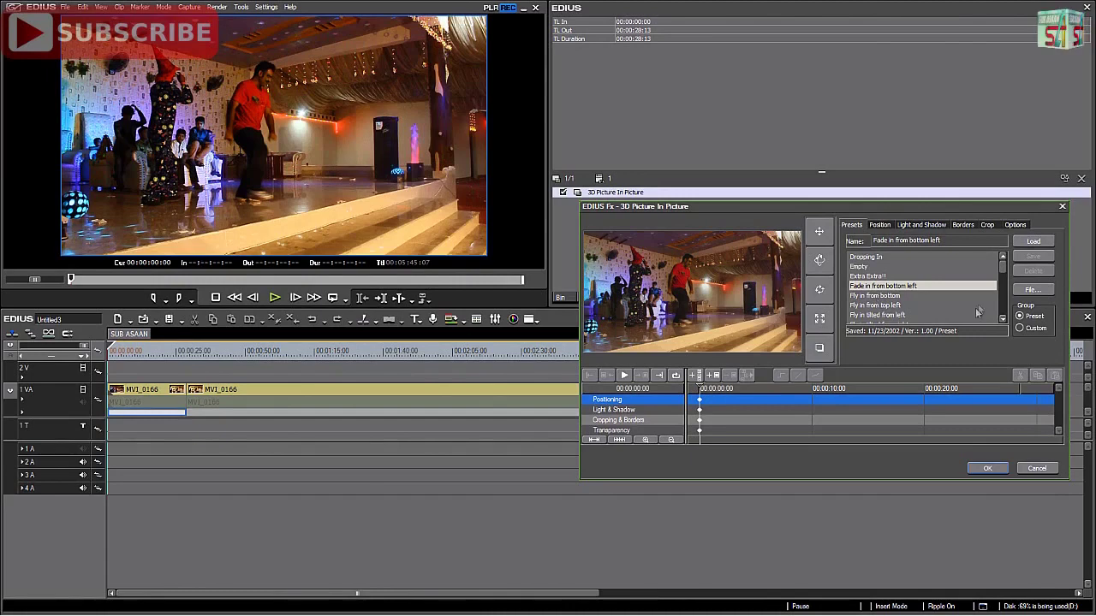
drag(1003, 272, 1001, 299)
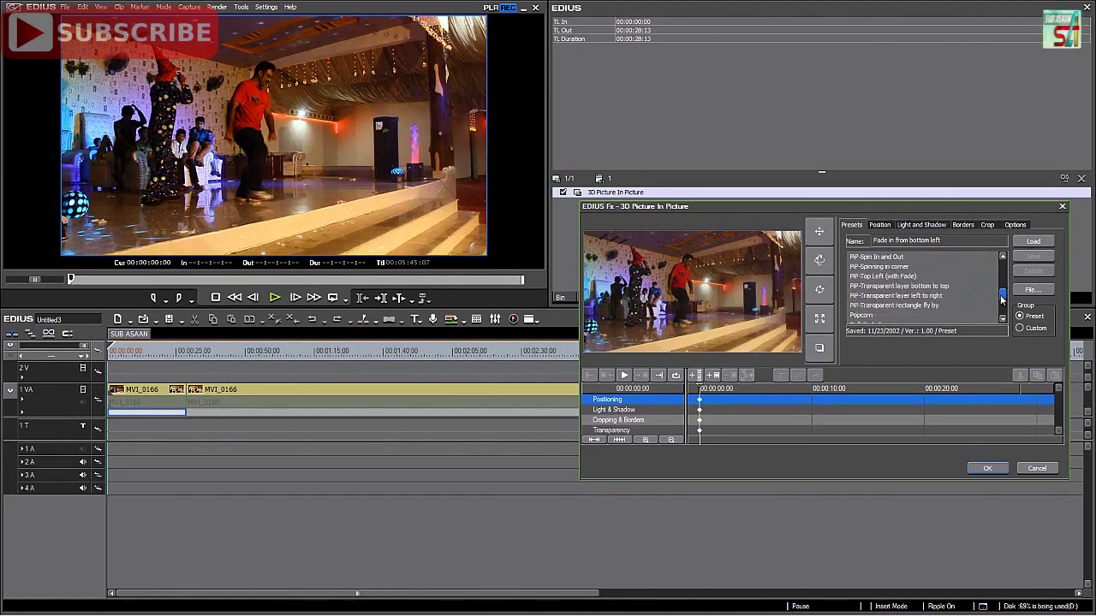
drag(1001, 297, 1002, 299)
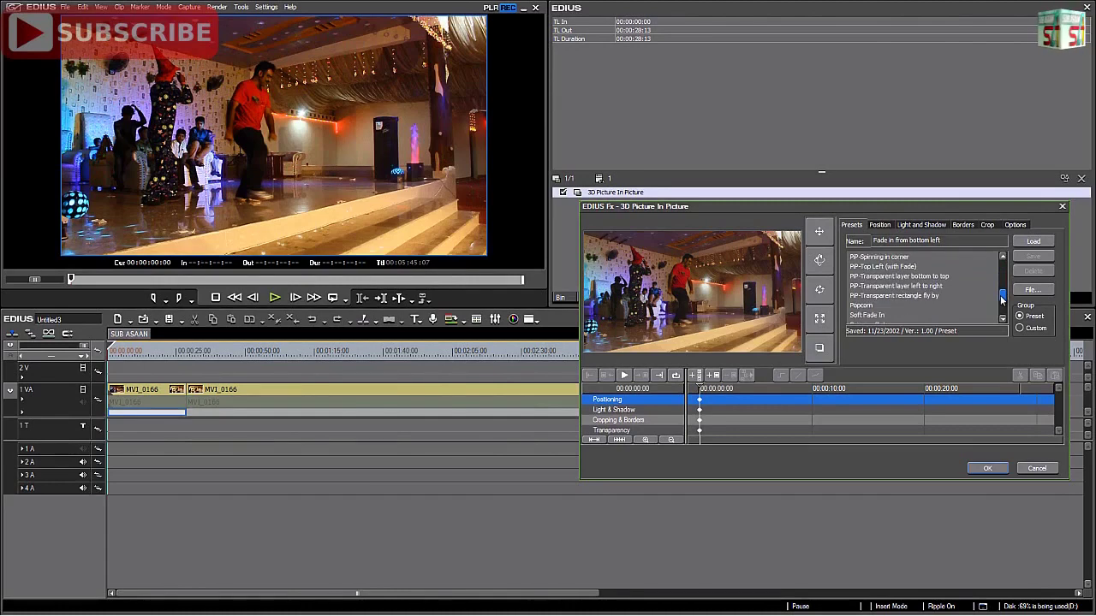
click(916, 225)
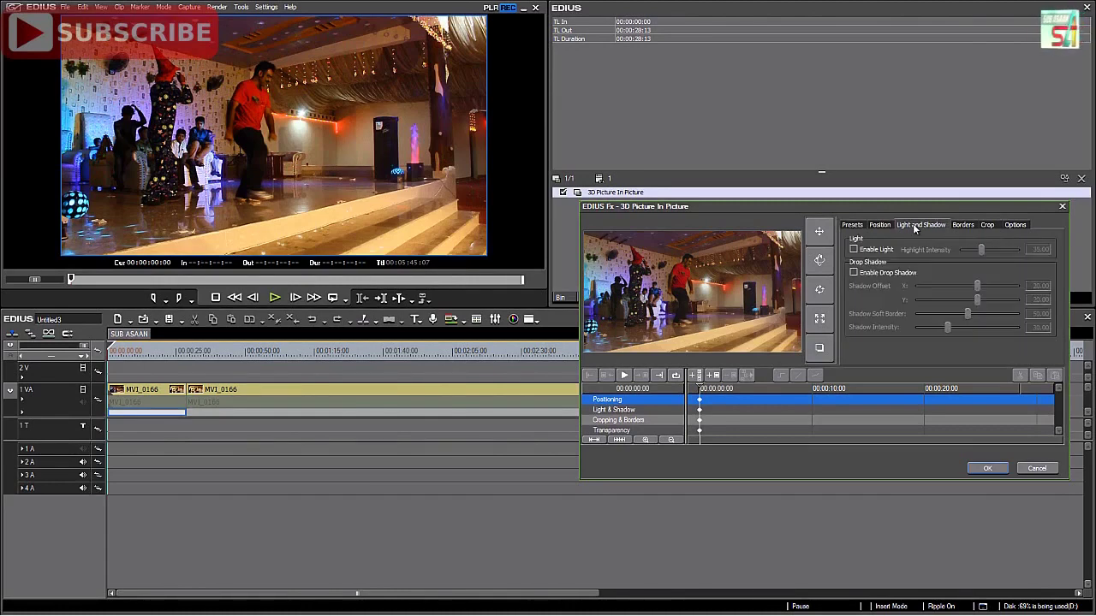
click(853, 249)
mouse_move(982, 251)
mouse_down()
mouse_move(957, 250)
mouse_move(997, 255)
mouse_up()
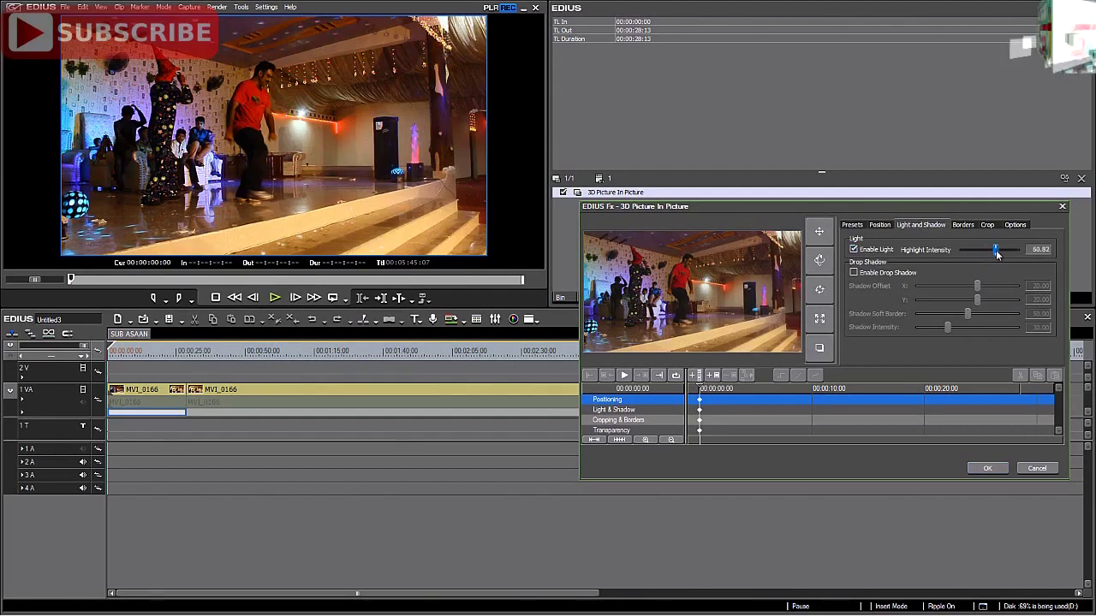
Enable a drop shadow offset about X -48.57, Y -71.43, reduce its soft border and intensity, apply it, and briefly play back the clip.
click(854, 272)
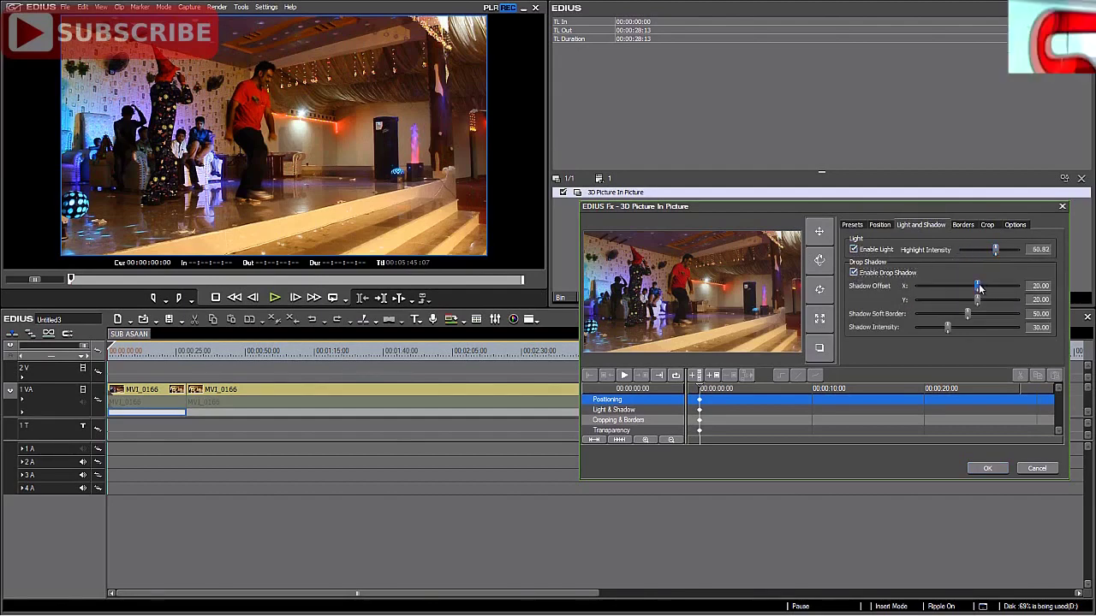
drag(978, 288, 942, 331)
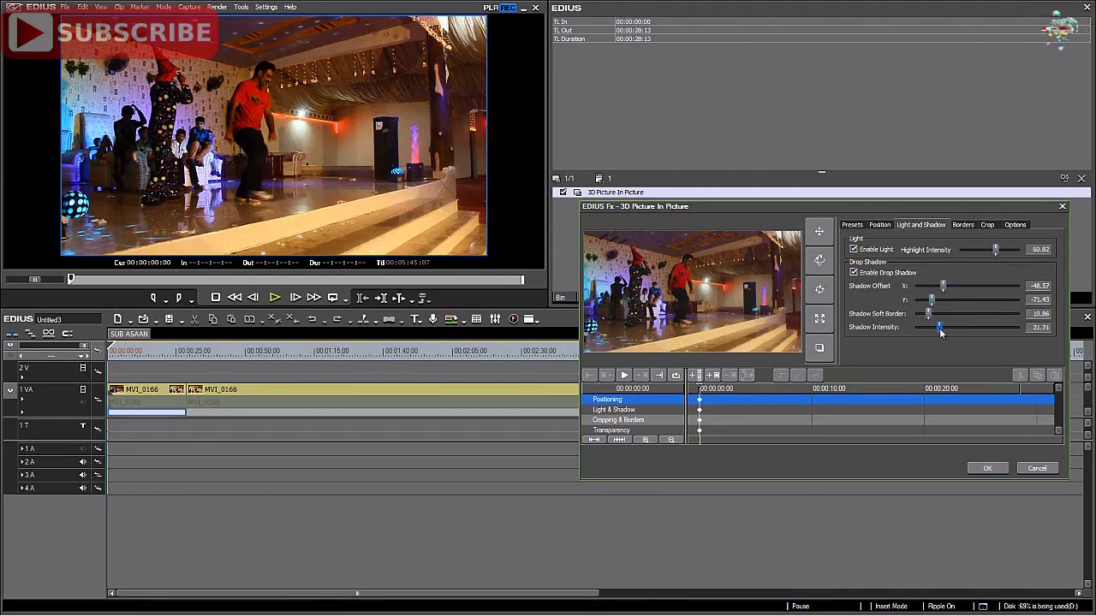
click(987, 468)
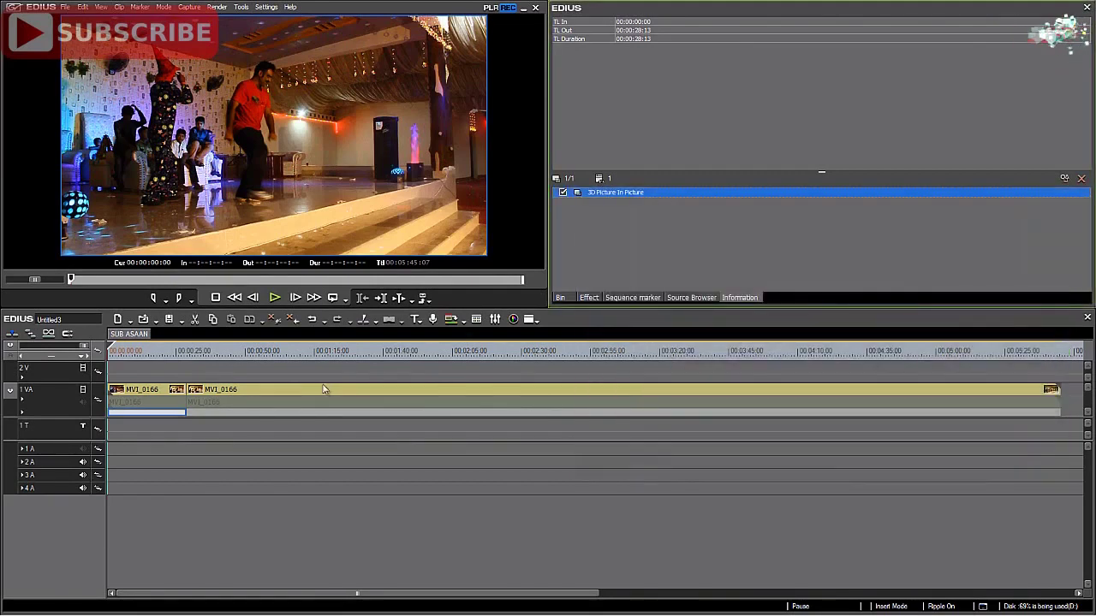
click(276, 299)
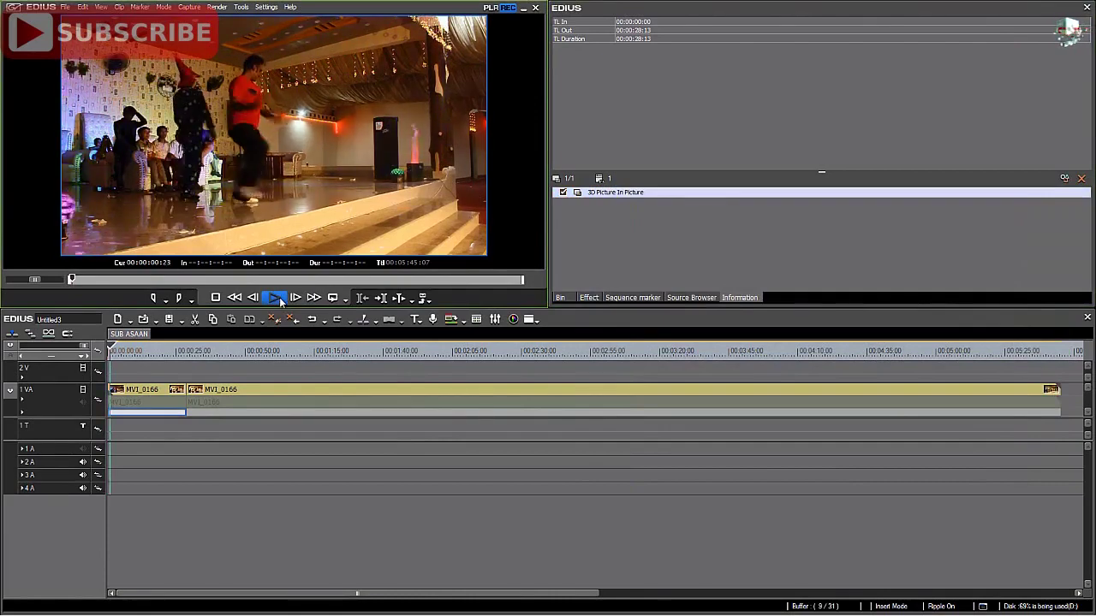
click(215, 297)
Enable a colored border for the clip with a width of about 10.78 and a height of about 12.75.
double_click(621, 195)
click(963, 225)
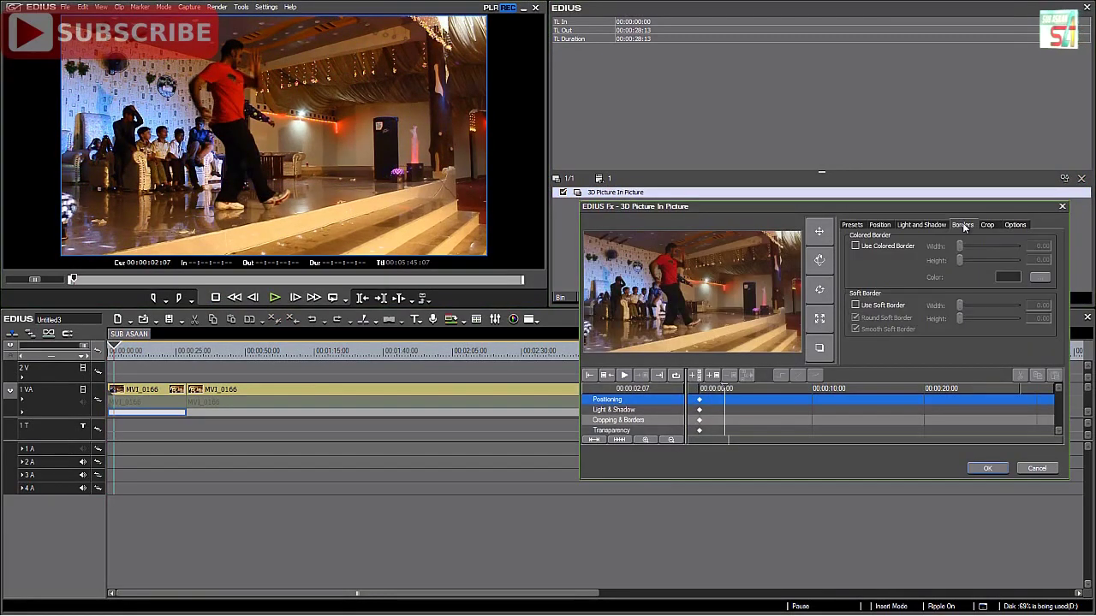
click(855, 246)
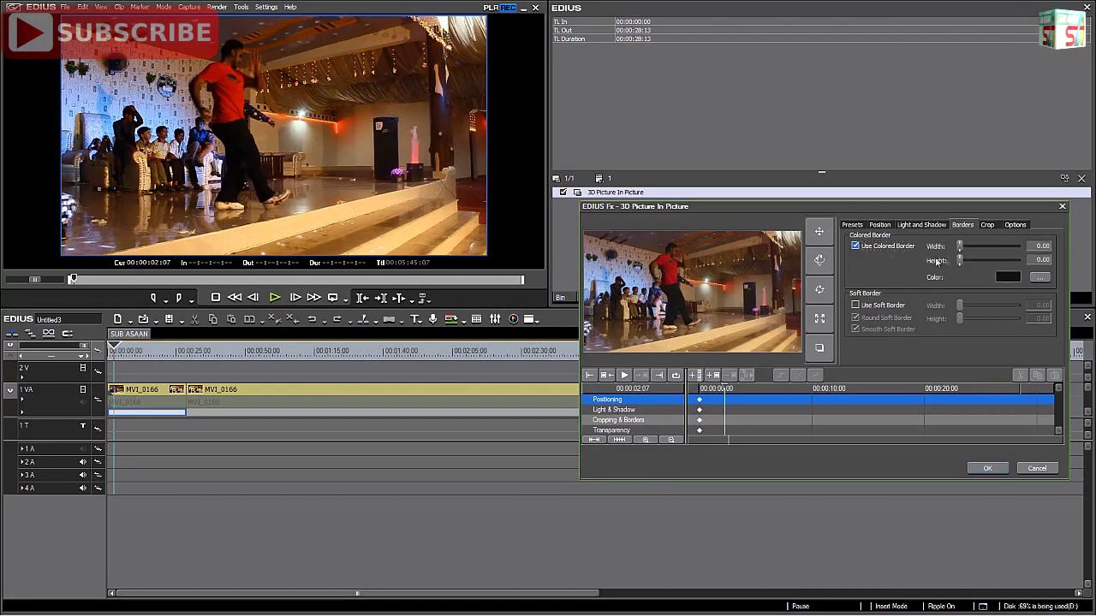
drag(960, 262, 965, 254)
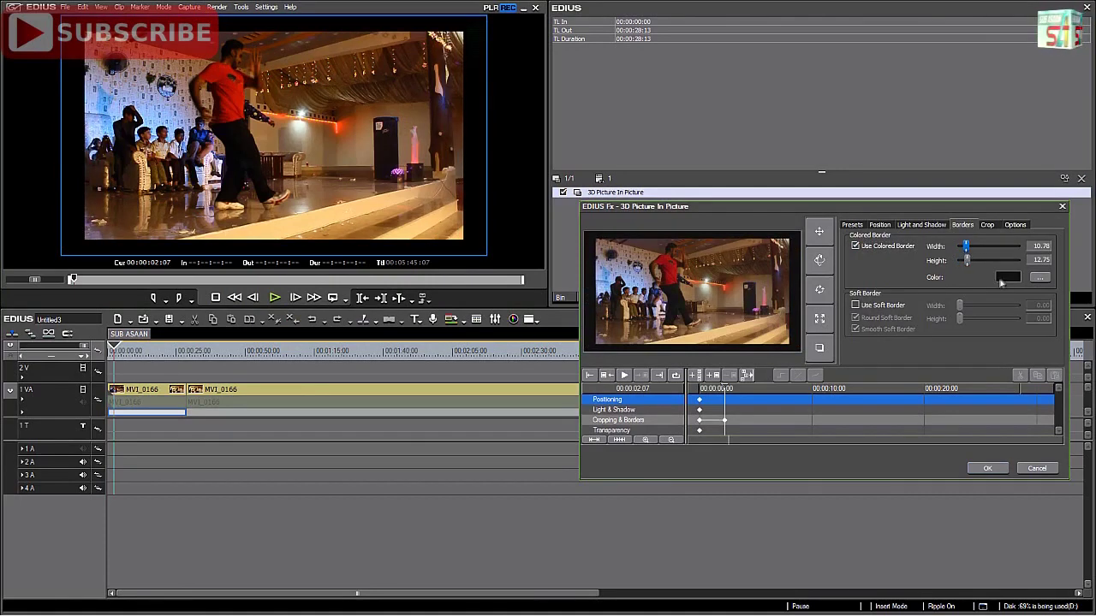
Set the clip's colored border to orange and reduce its width and height to about 4.90 each.
click(1003, 277)
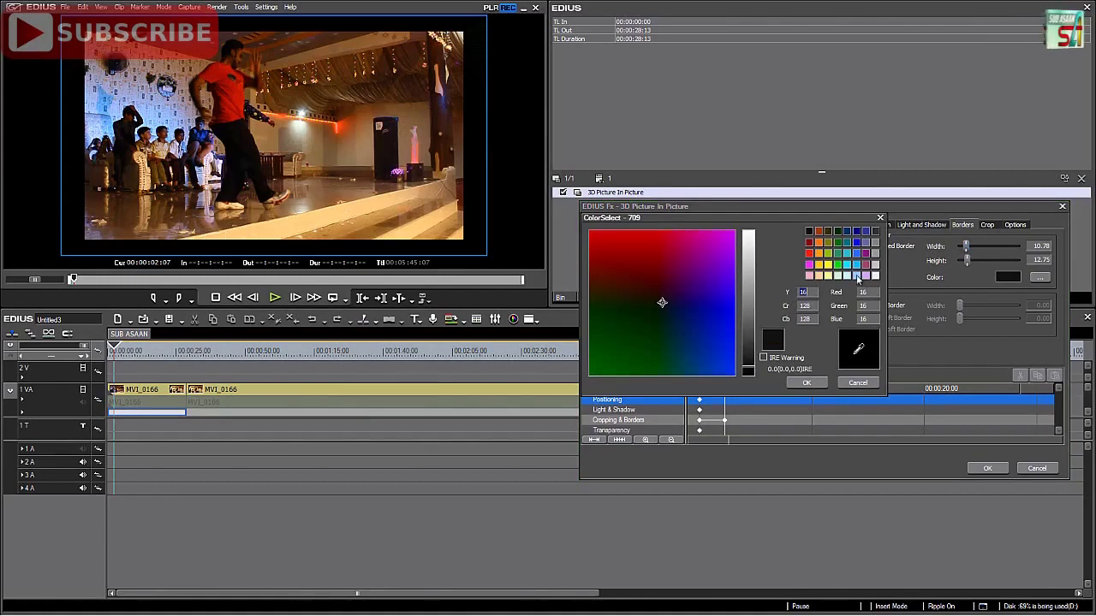
click(857, 276)
click(847, 265)
click(843, 257)
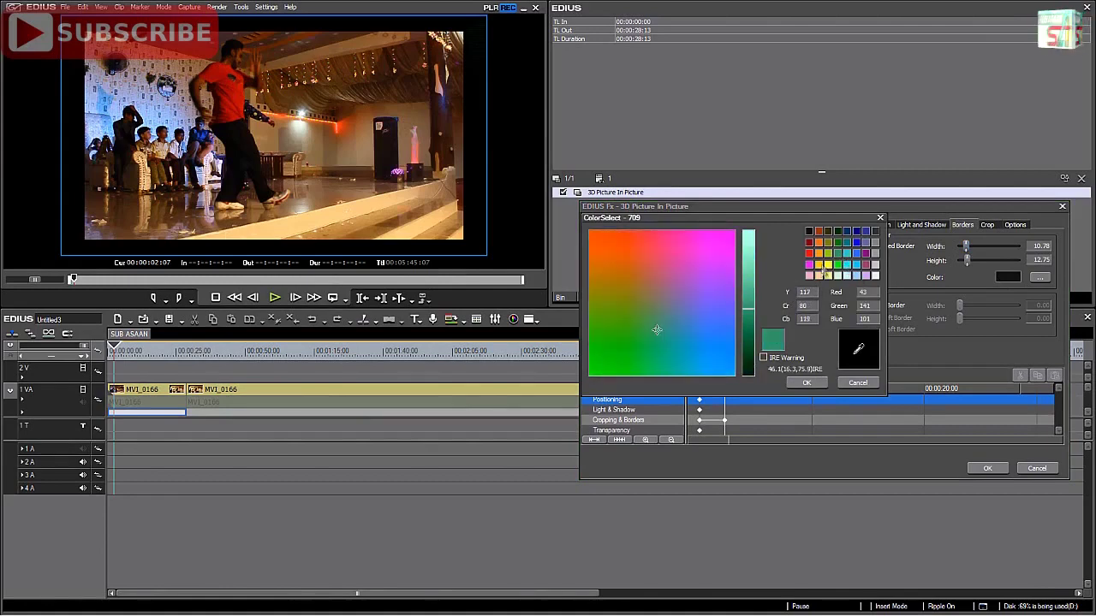
click(823, 244)
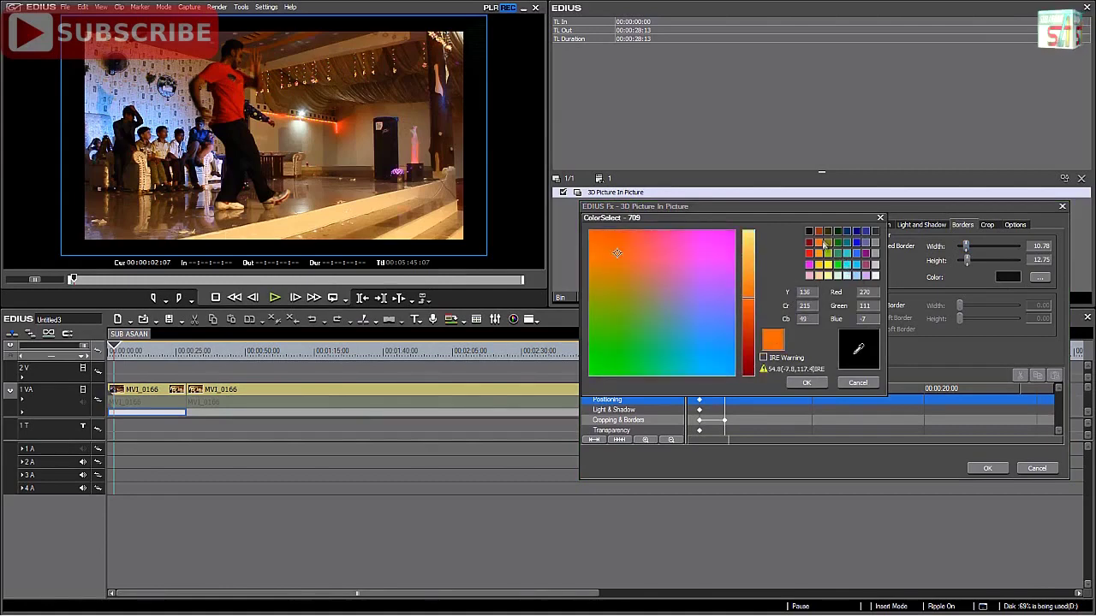
click(807, 382)
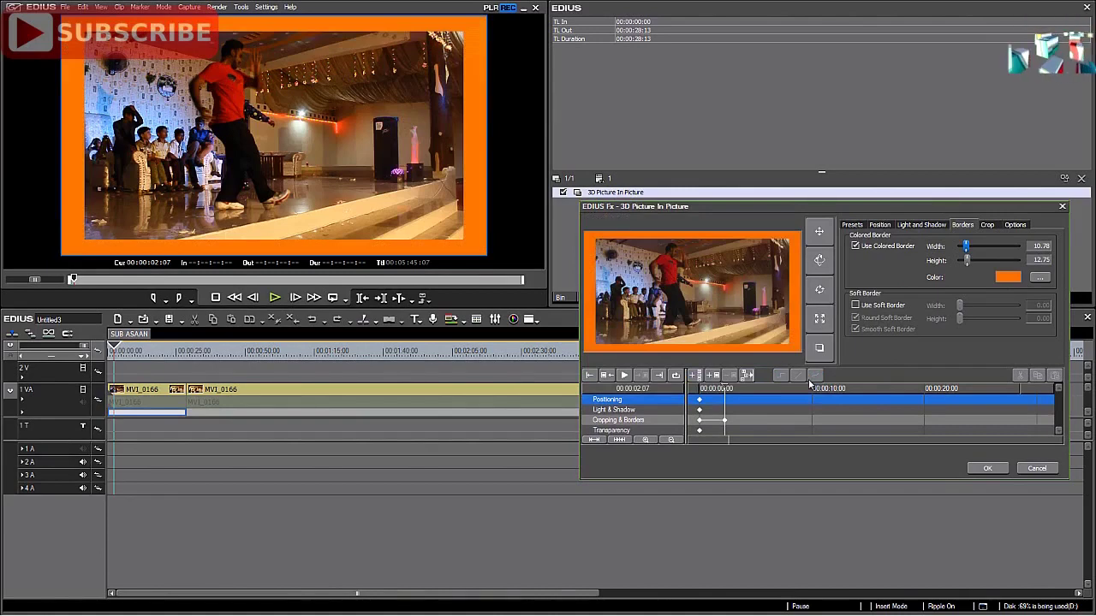
drag(967, 260, 962, 250)
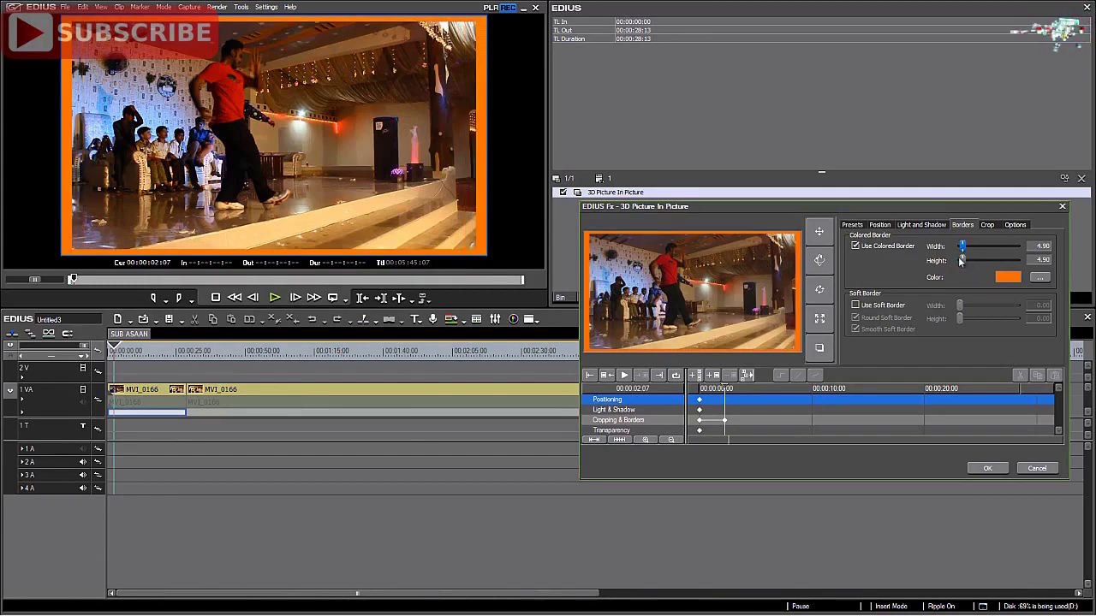
Enable the soft border with a width and height of about 13.73 each, and apply the keyer settings.
click(859, 307)
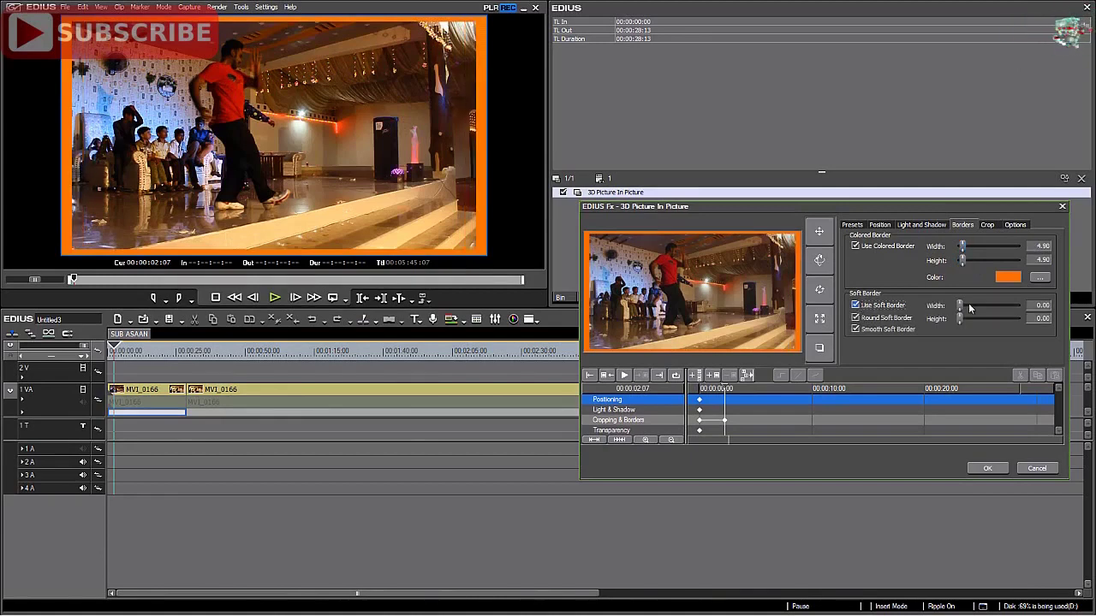
drag(961, 308, 969, 319)
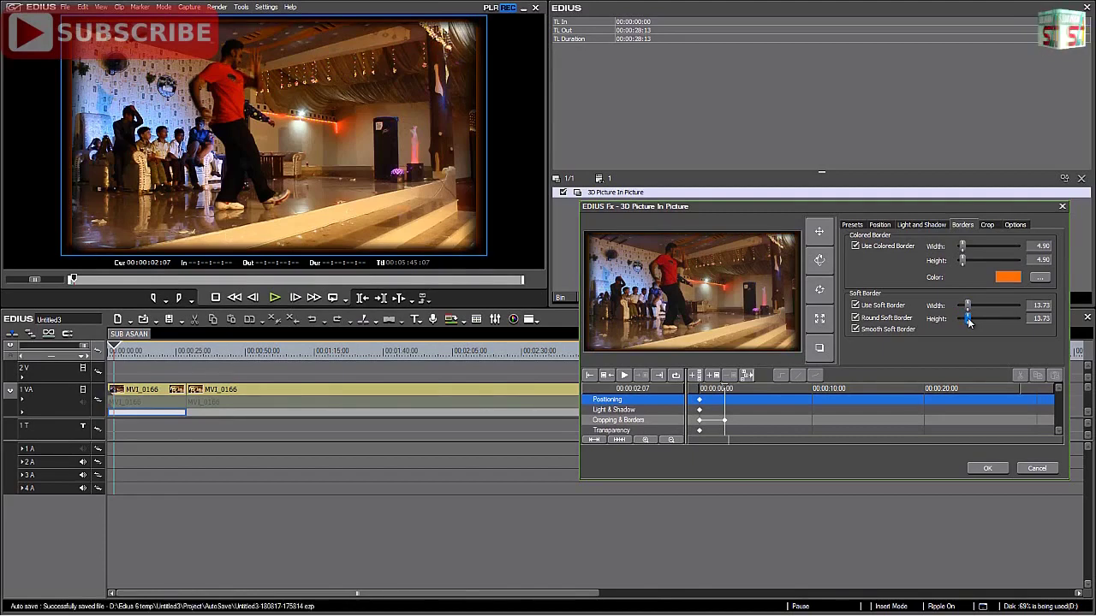
click(988, 468)
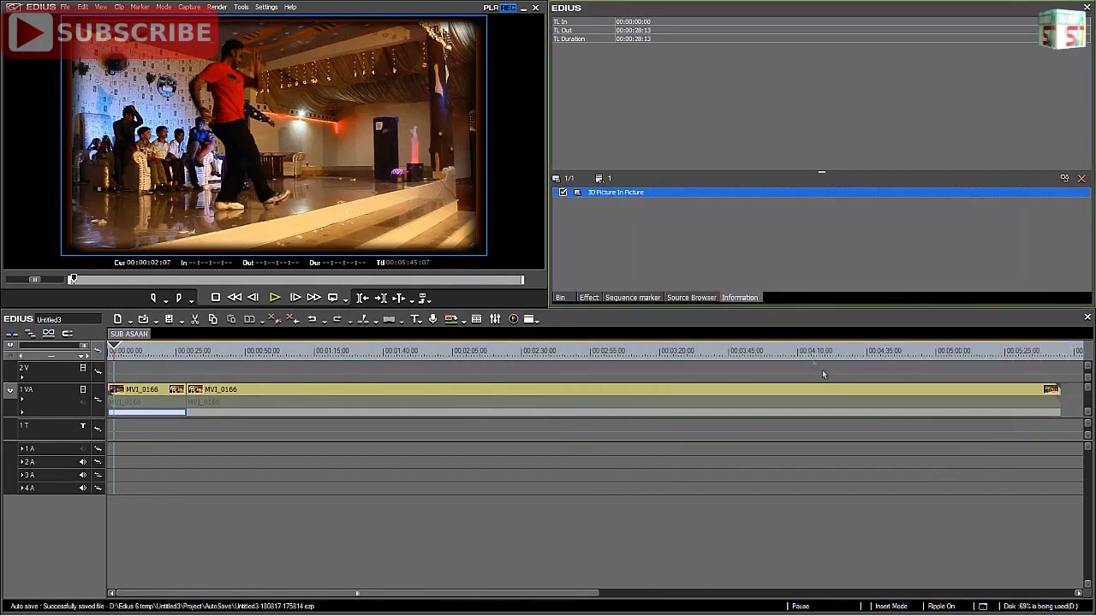
Add the blue still Untitled-1 from the bin to the start of track 1VA, with the first MVI_0166 clip above it on 2V.
click(560, 297)
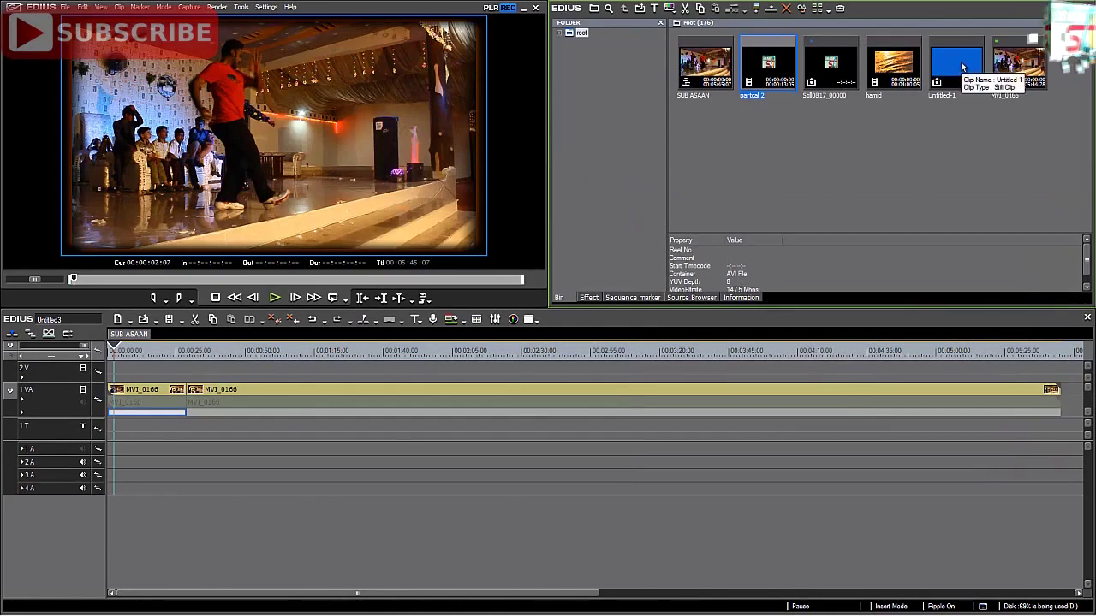
drag(962, 67, 133, 403)
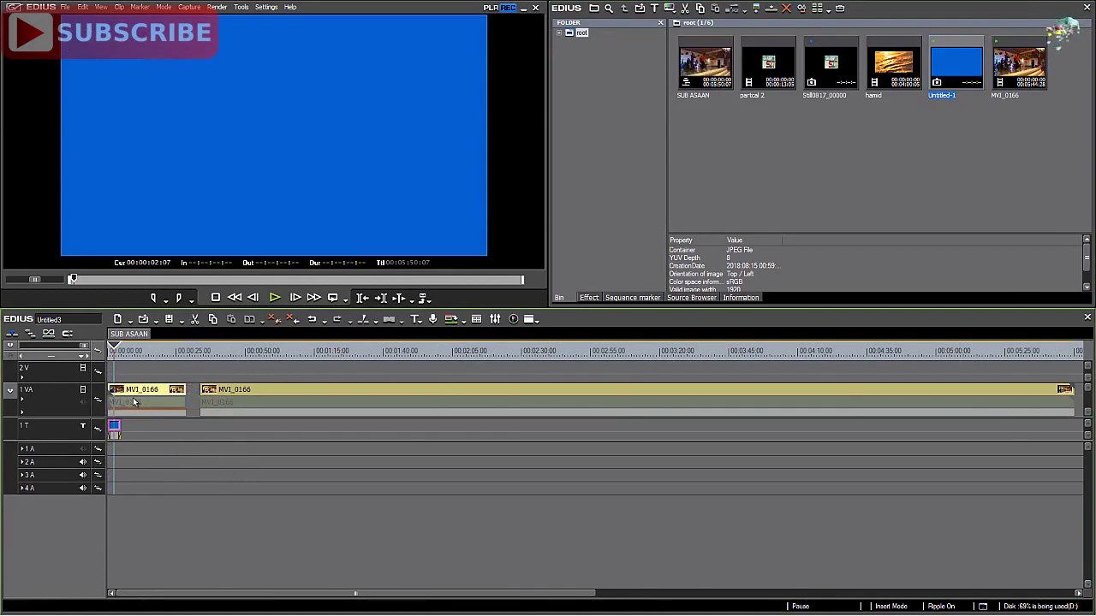
mouse_move(116, 347)
mouse_down()
mouse_move(102, 350)
mouse_move(130, 357)
mouse_move(112, 353)
mouse_up()
drag(120, 429, 186, 435)
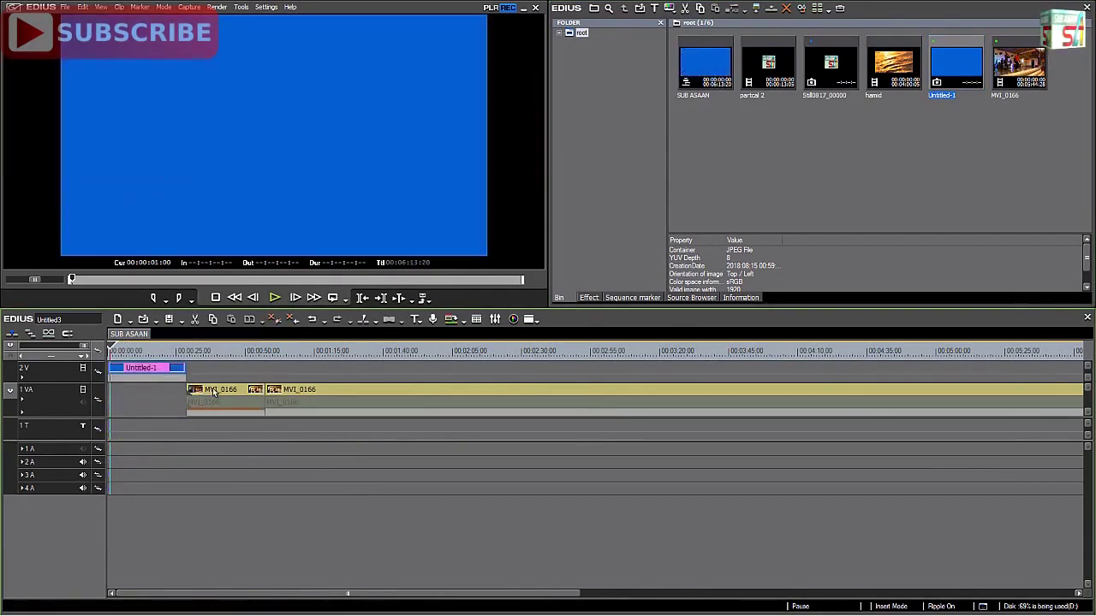
drag(121, 401, 118, 400)
drag(112, 347, 135, 351)
mouse_move(144, 396)
mouse_down()
mouse_move(215, 374)
mouse_move(157, 374)
mouse_move(156, 402)
mouse_up()
drag(214, 369, 124, 370)
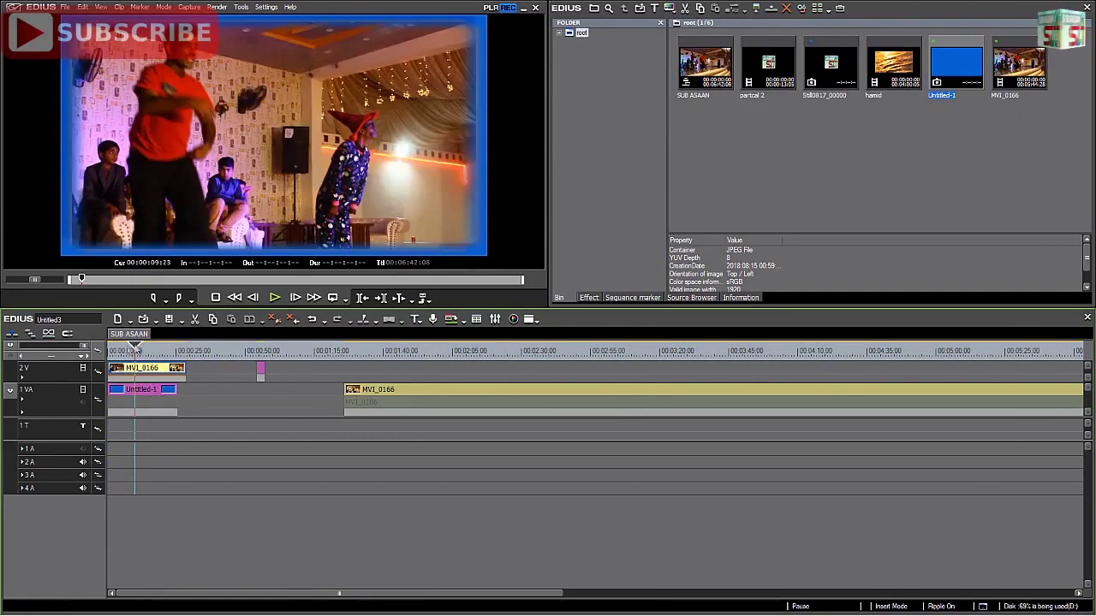
Scrub through the start of the sequence, ripple-delete the blue still beneath the clip, and undo the deletion.
click(111, 351)
drag(112, 351, 136, 354)
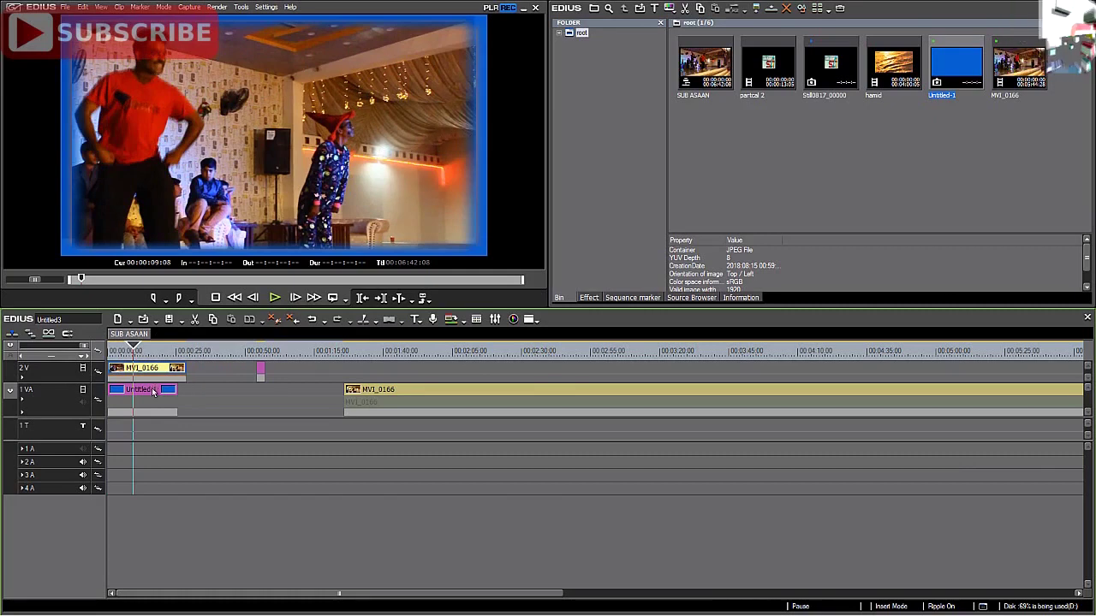
key(alt+Delete)
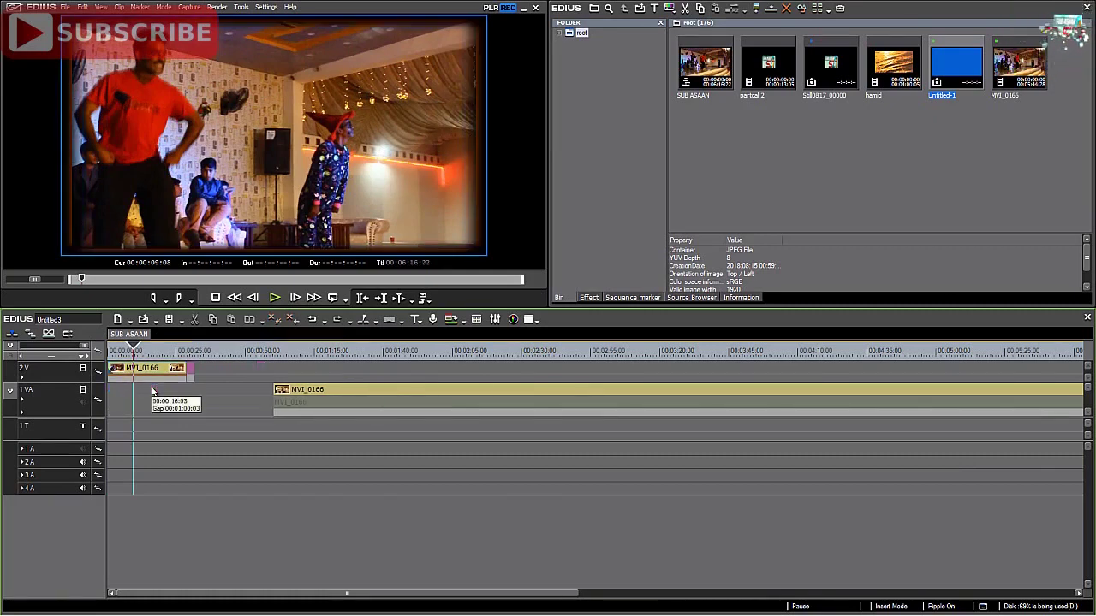
key(ctrl+z)
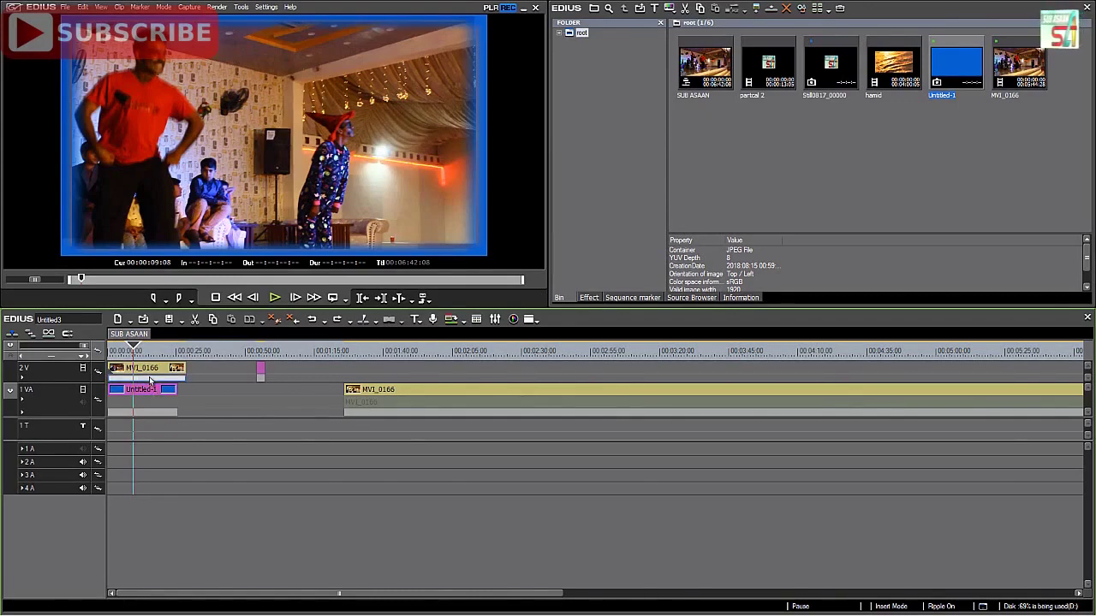
Crop the upper clip by about 113.54 left, 82.97 right, 109.17 top and 152.84 bottom in its 3D Picture In Picture settings, and apply.
click(743, 298)
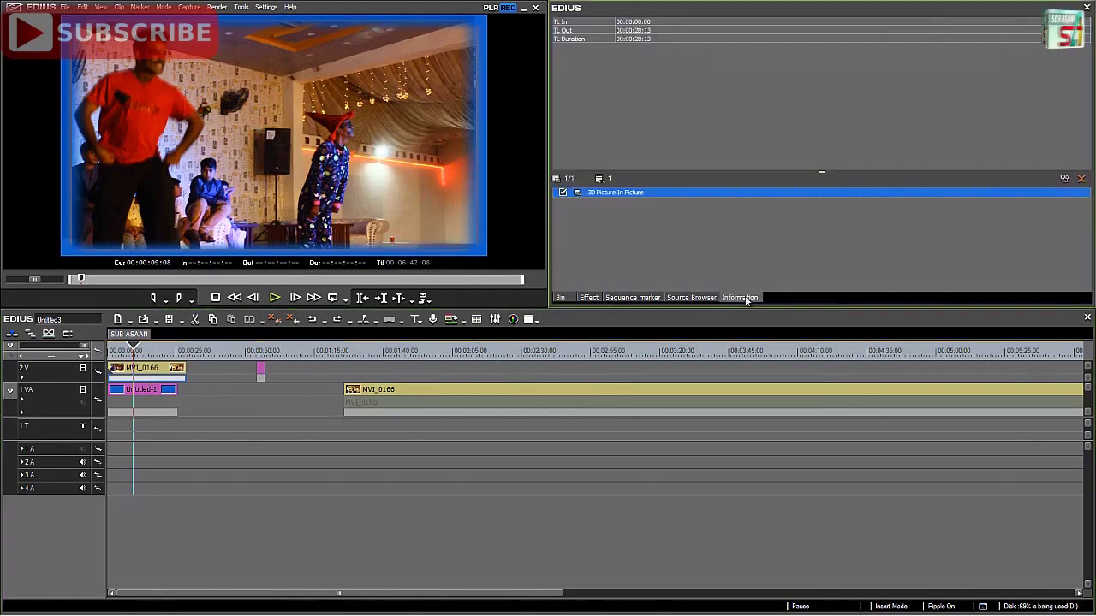
double_click(622, 192)
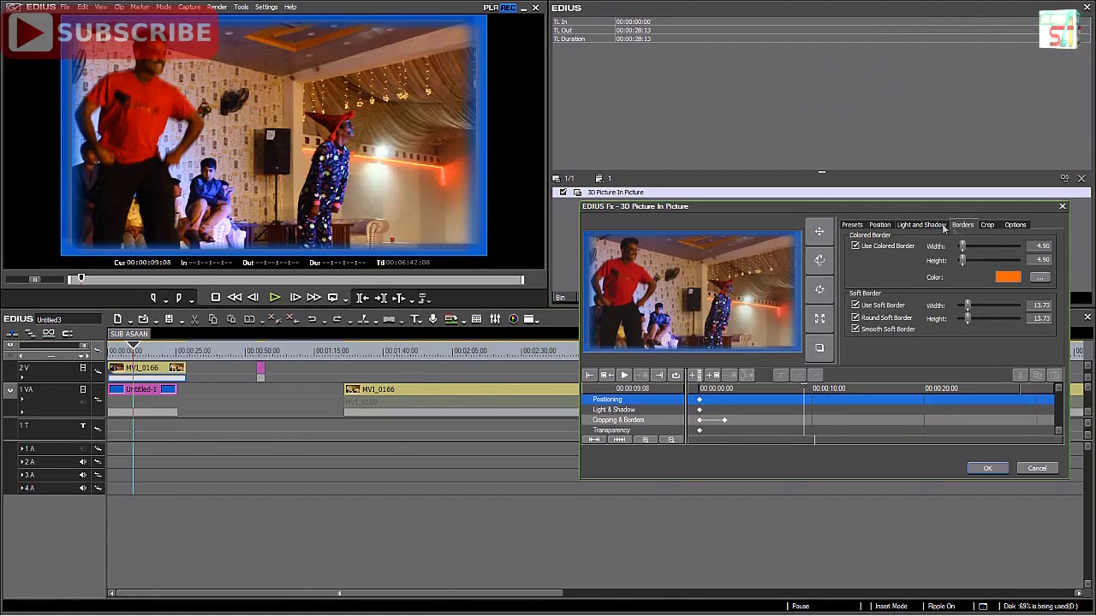
click(987, 225)
click(1010, 225)
click(990, 225)
drag(887, 252, 902, 319)
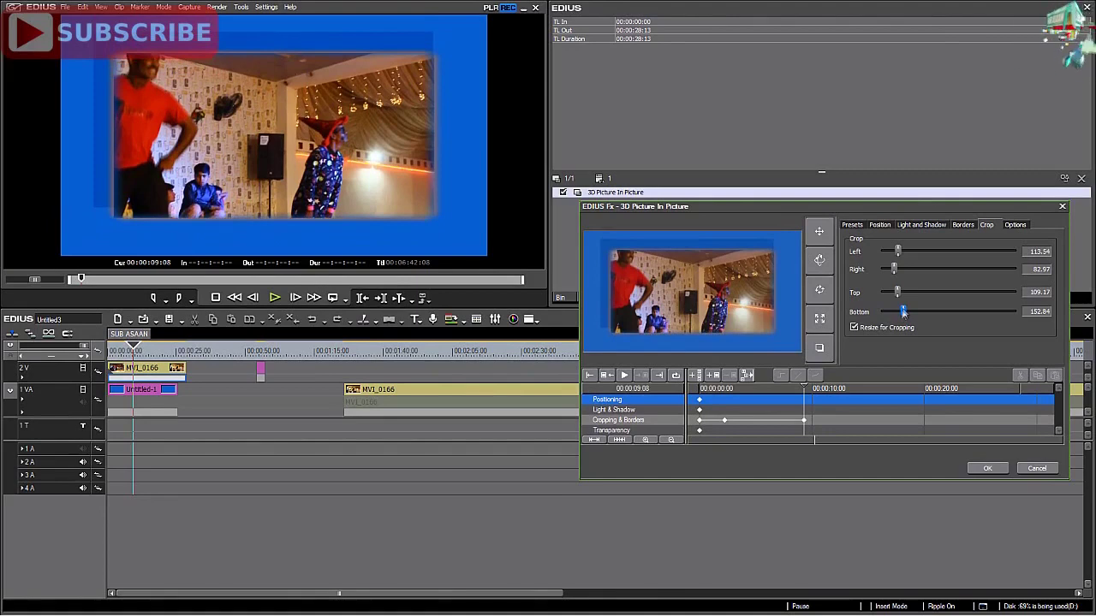
click(981, 465)
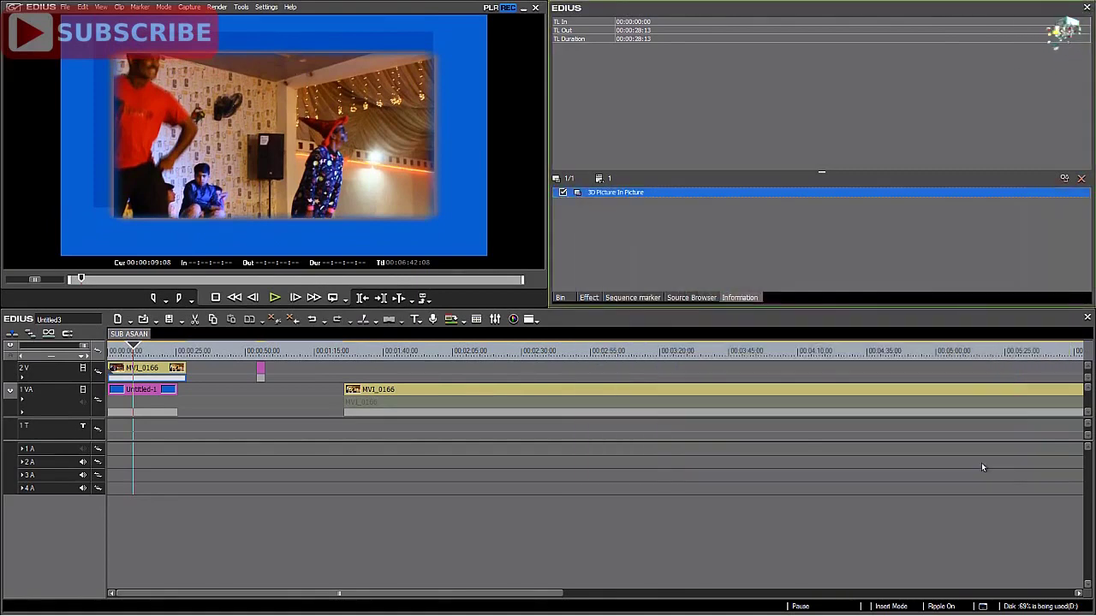
Play back the cropped clip over the blue background from the timeline start, stop, and return to the start.
drag(136, 346, 103, 351)
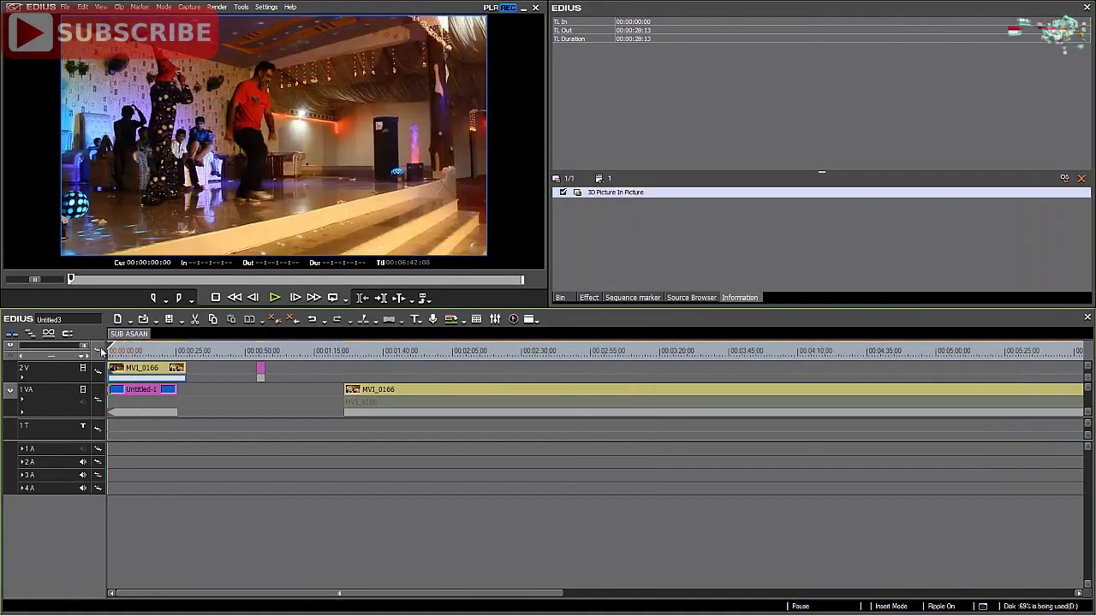
click(273, 299)
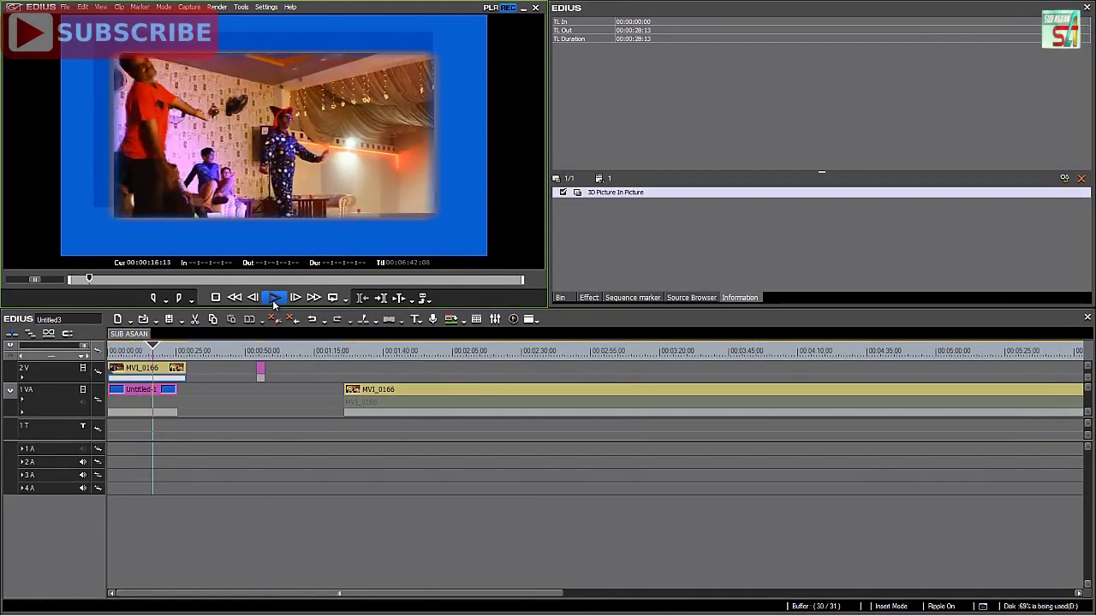
click(216, 297)
drag(156, 346, 97, 354)
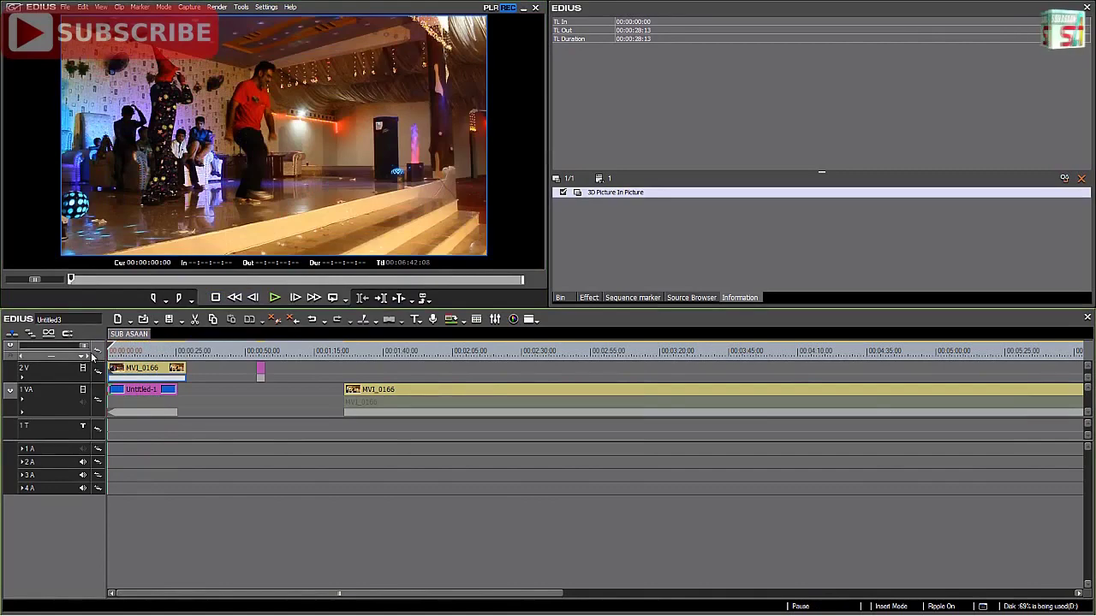
Split the long MVI_0166 clip on track 1VA at 00:01:43:09.
drag(110, 347, 396, 390)
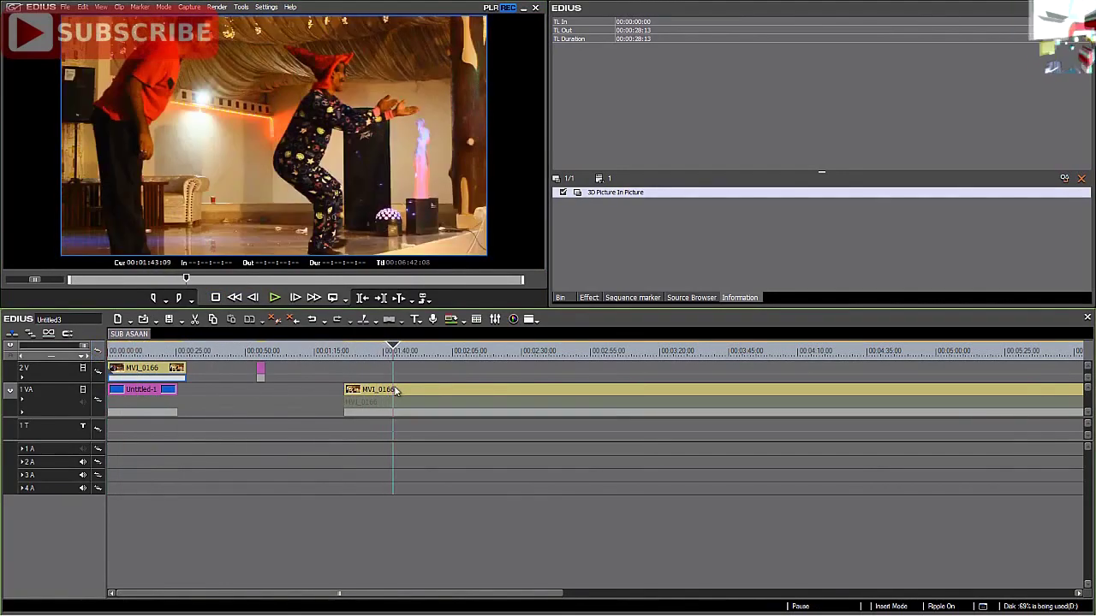
click(398, 391)
key(c)
click(374, 411)
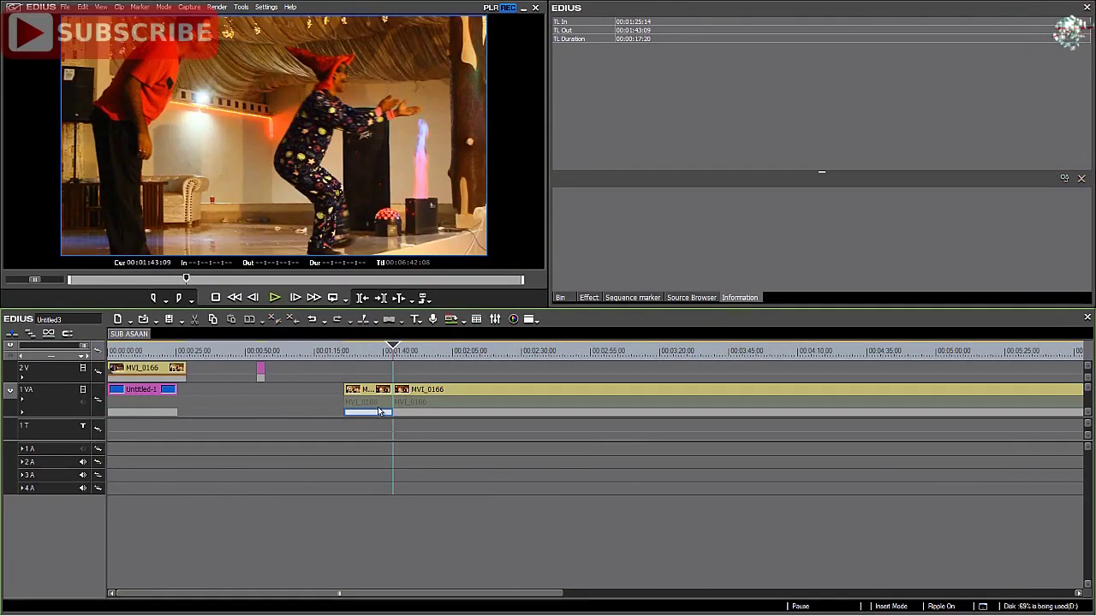
Apply the 3D Picture In Picture keyer to the short MVI_0166 segment before the cut.
drag(395, 351, 366, 354)
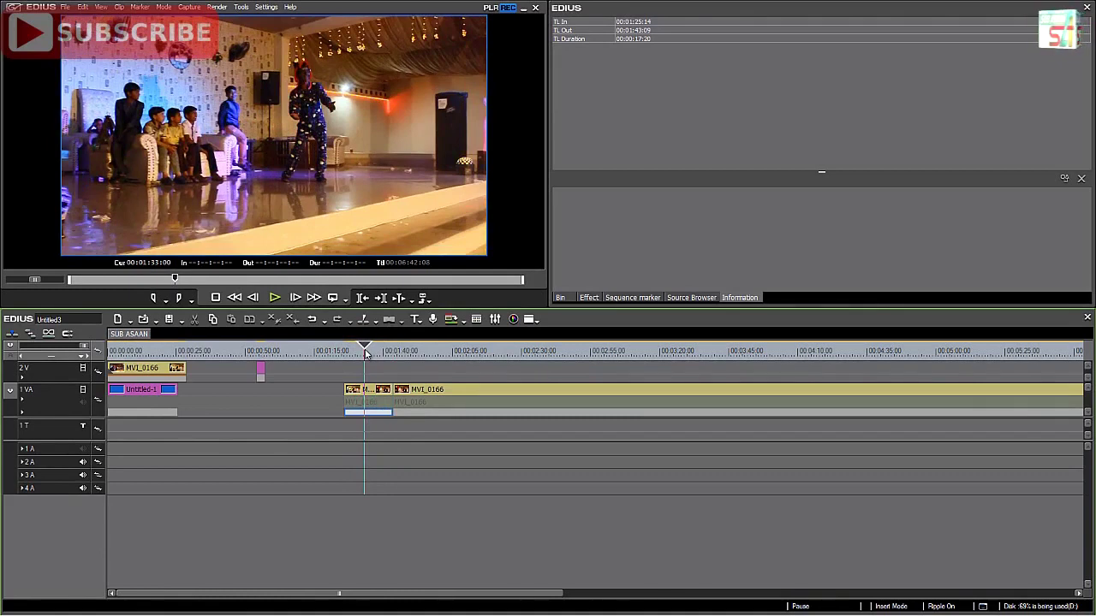
click(374, 389)
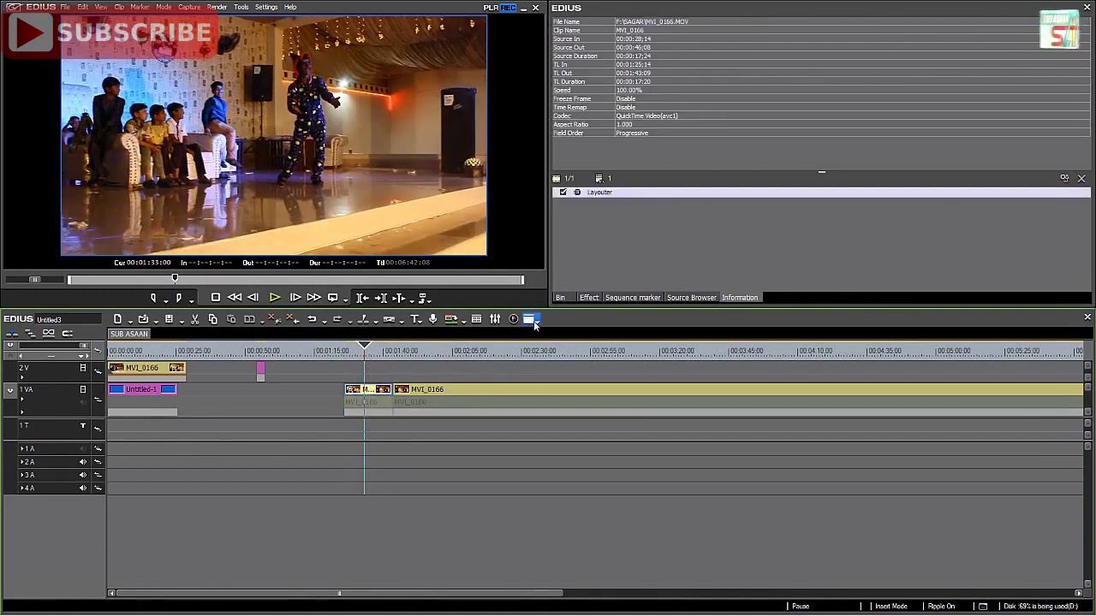
click(589, 298)
drag(704, 56, 381, 414)
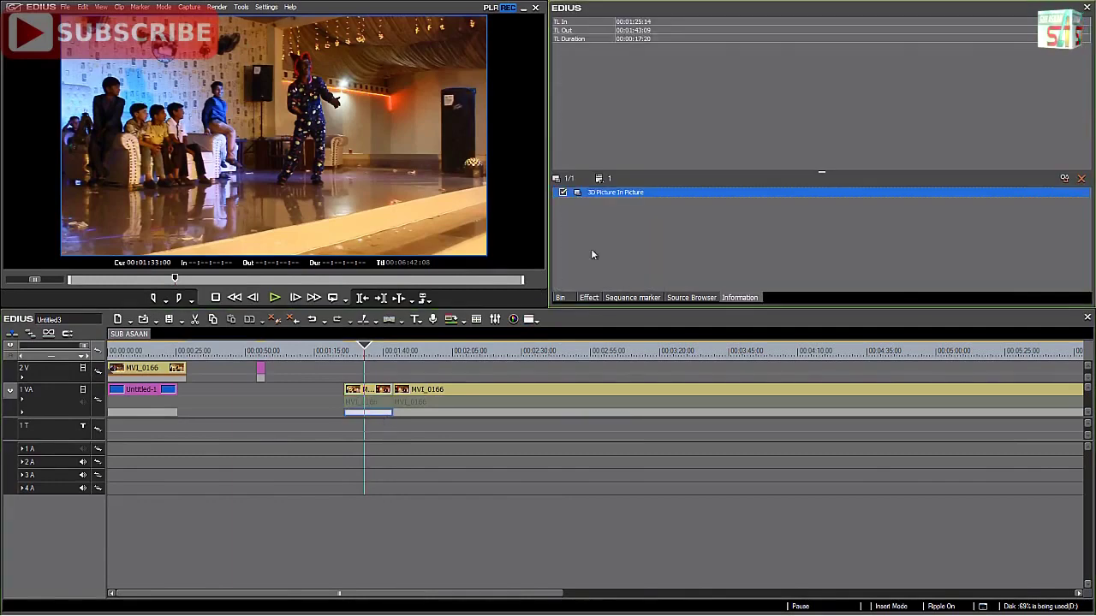
Load the "Fly in from top left" preset in the short segment's 3D Picture In Picture settings and apply it.
double_click(623, 192)
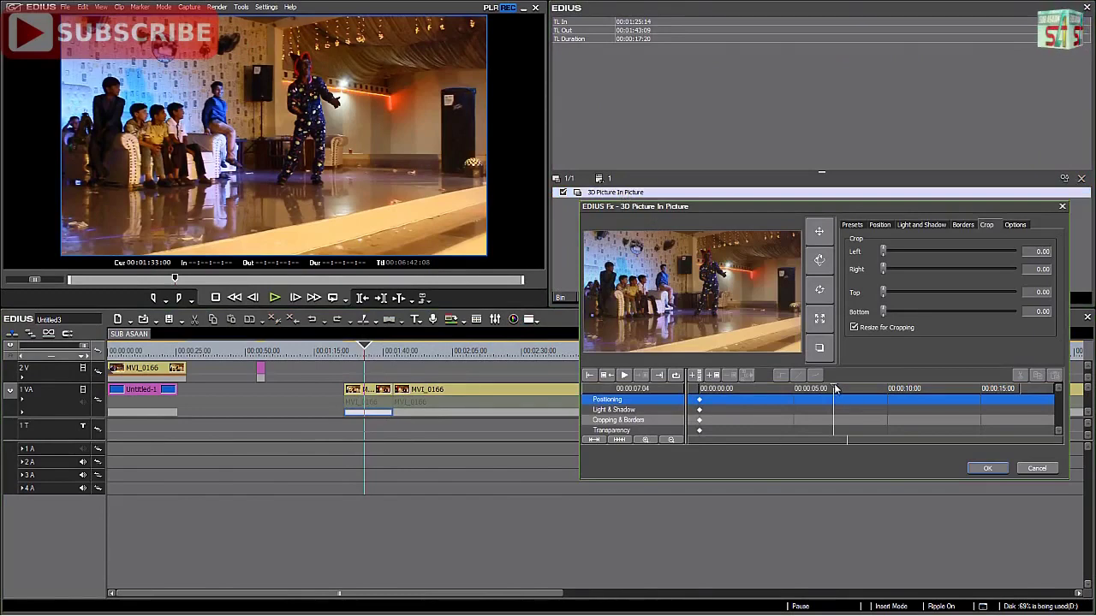
click(880, 224)
click(852, 225)
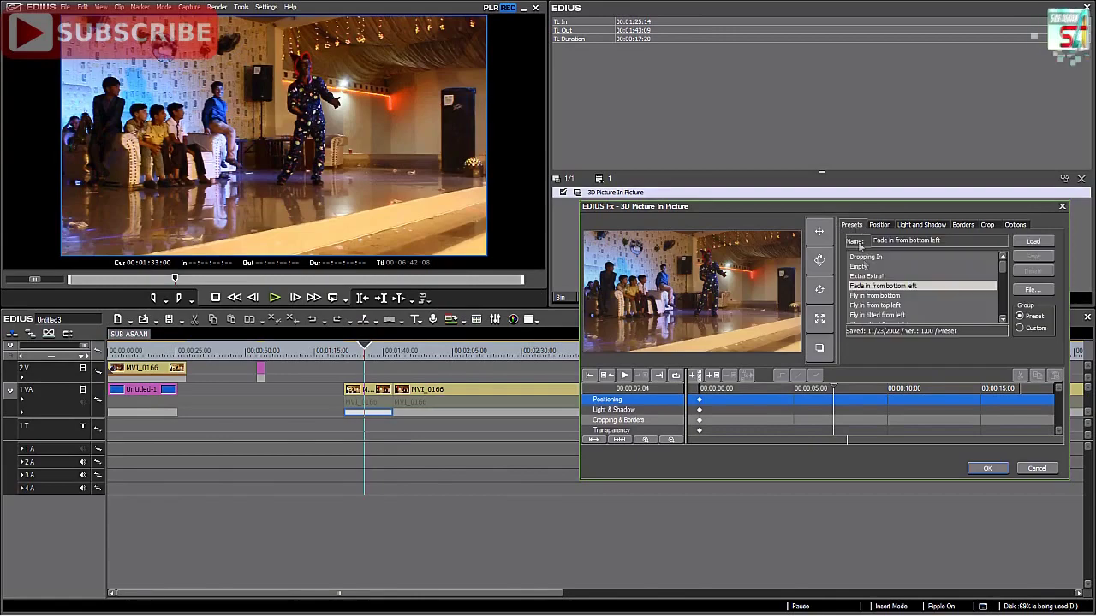
click(874, 305)
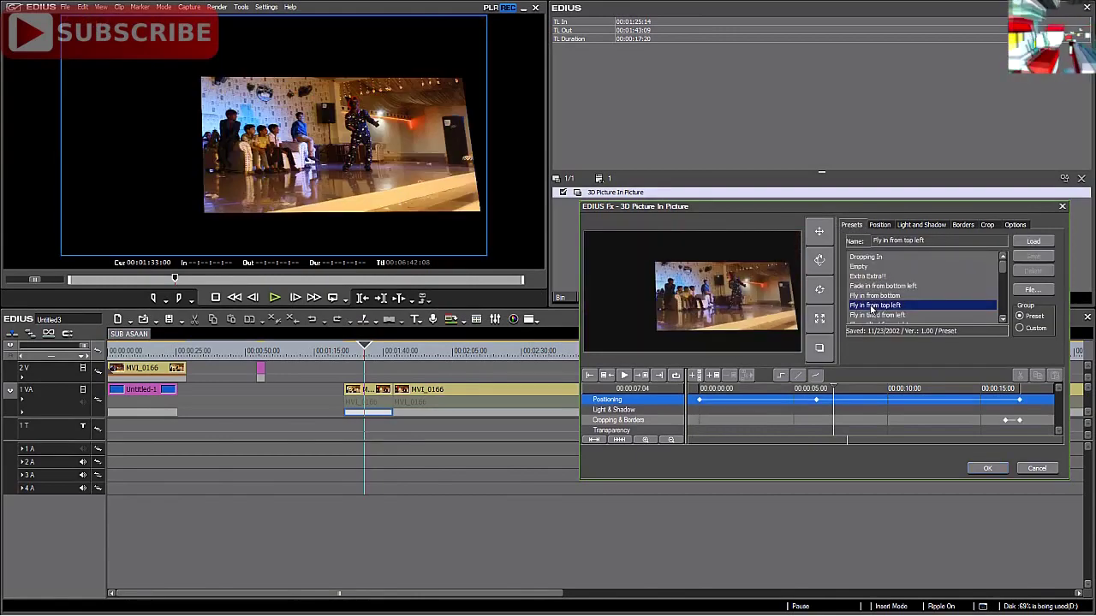
click(987, 468)
Play back the short segment from its beginning to check the fly-in preset, and stop playback.
drag(367, 351, 346, 352)
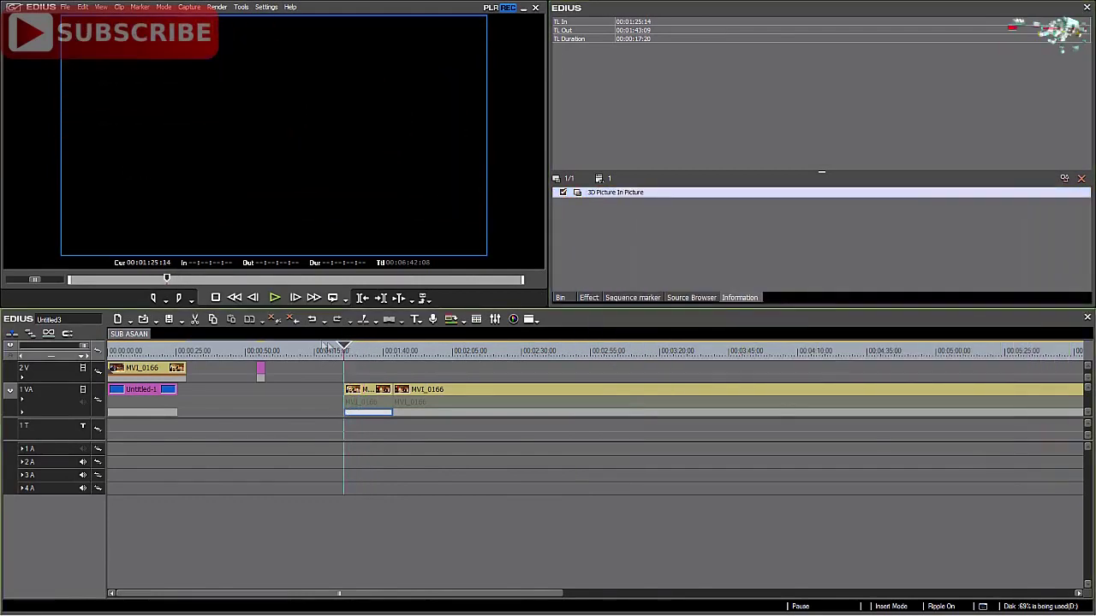
click(274, 298)
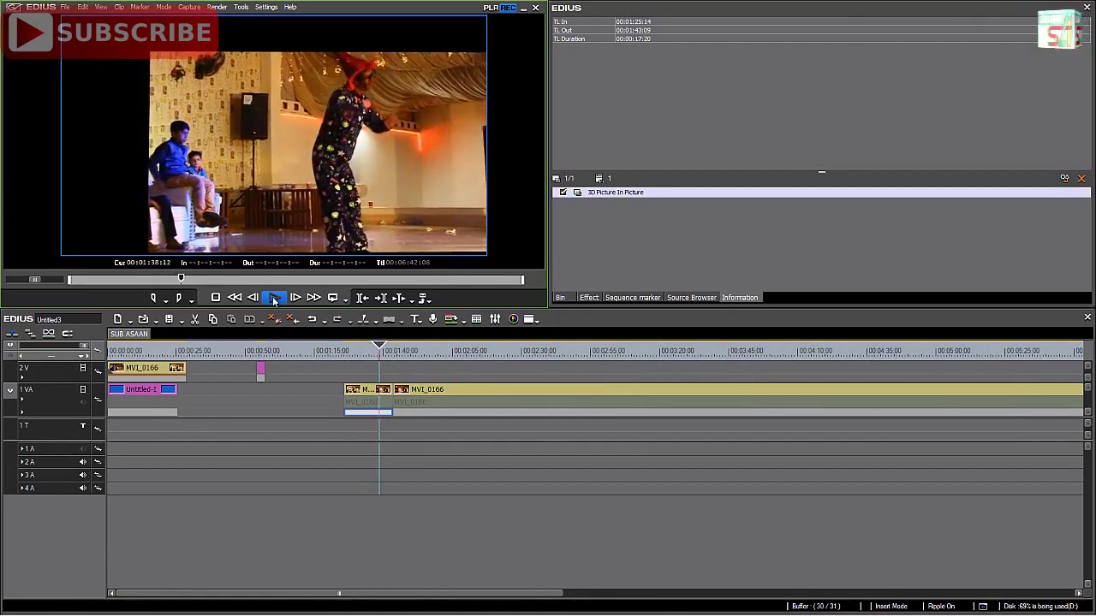
click(216, 298)
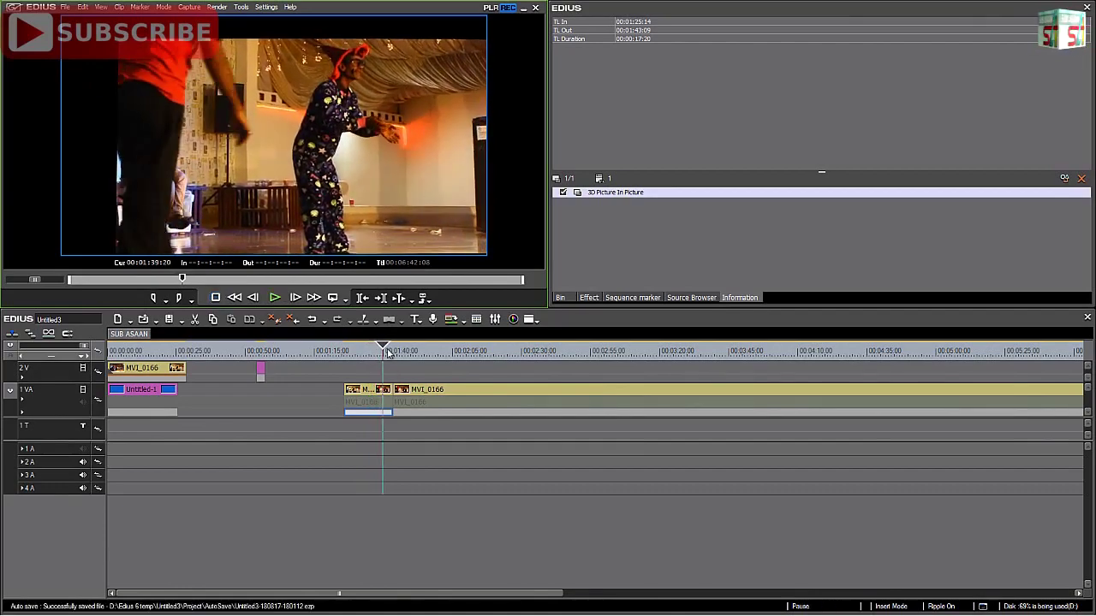
Move back to 00:01:38:10, examine the fly-in preset's keyframes in the keyer settings, and close them.
drag(384, 351, 380, 351)
click(630, 192)
double_click(630, 192)
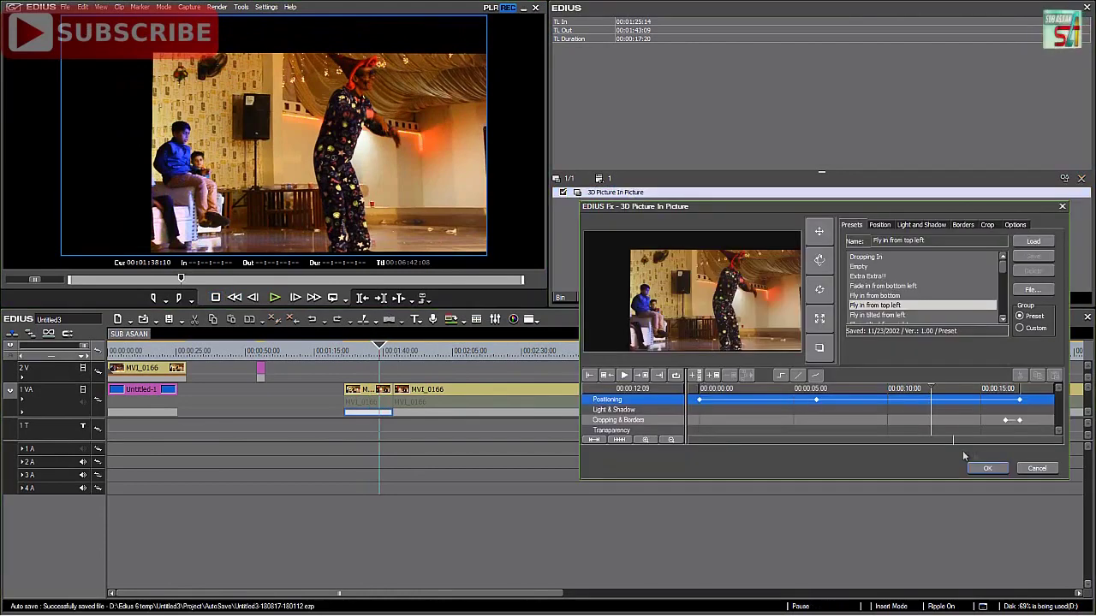
click(1003, 470)
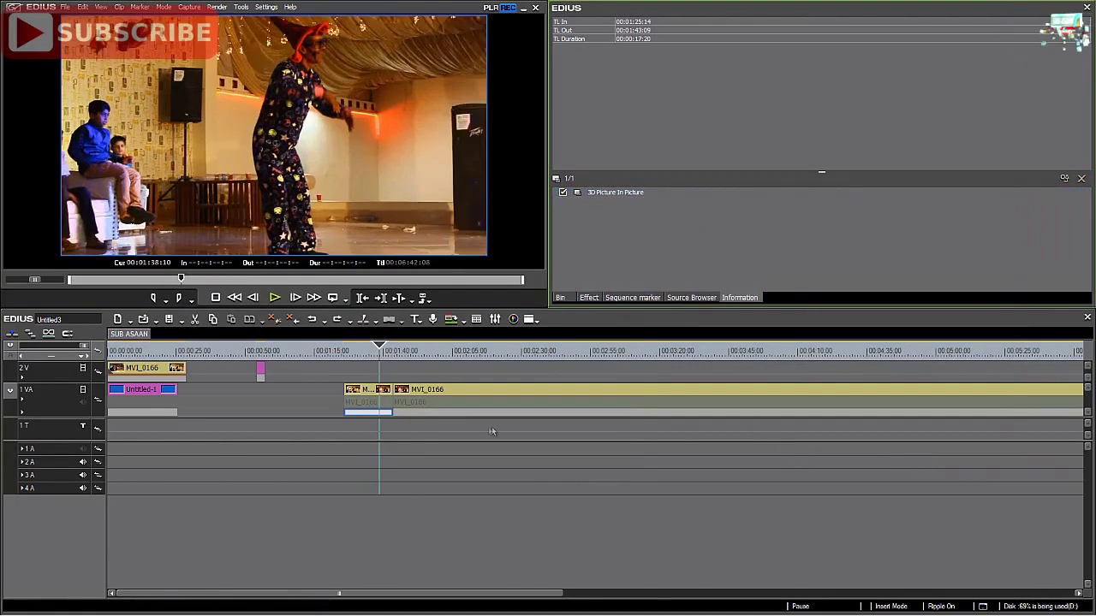
Load the "Pan and Zoom" preset in the short MVI_0166 segment's 3D Picture In Picture settings and apply it.
double_click(622, 195)
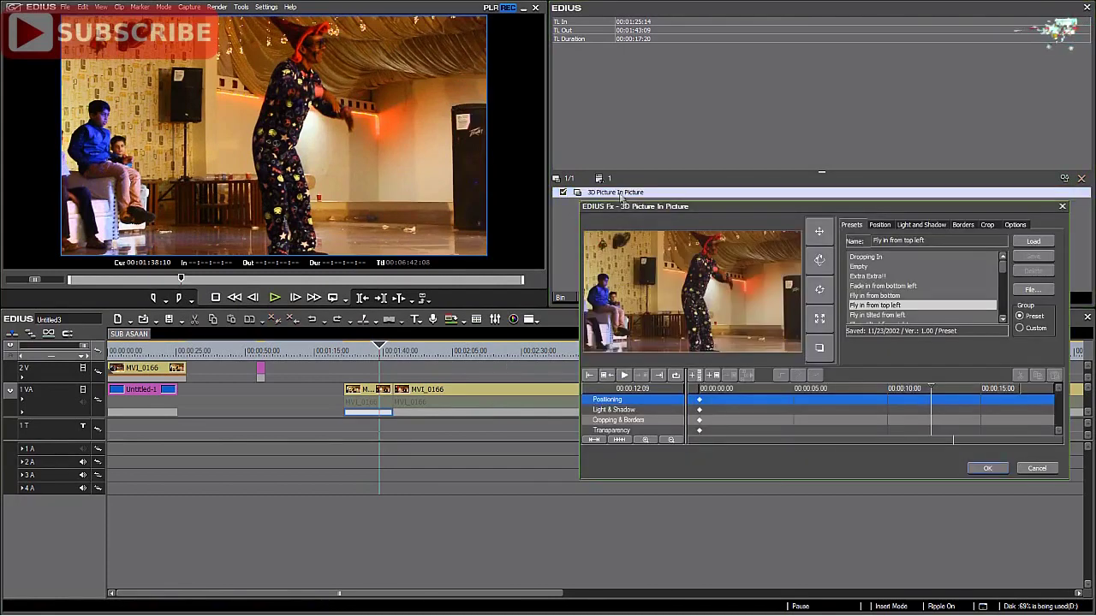
drag(1001, 274, 1002, 285)
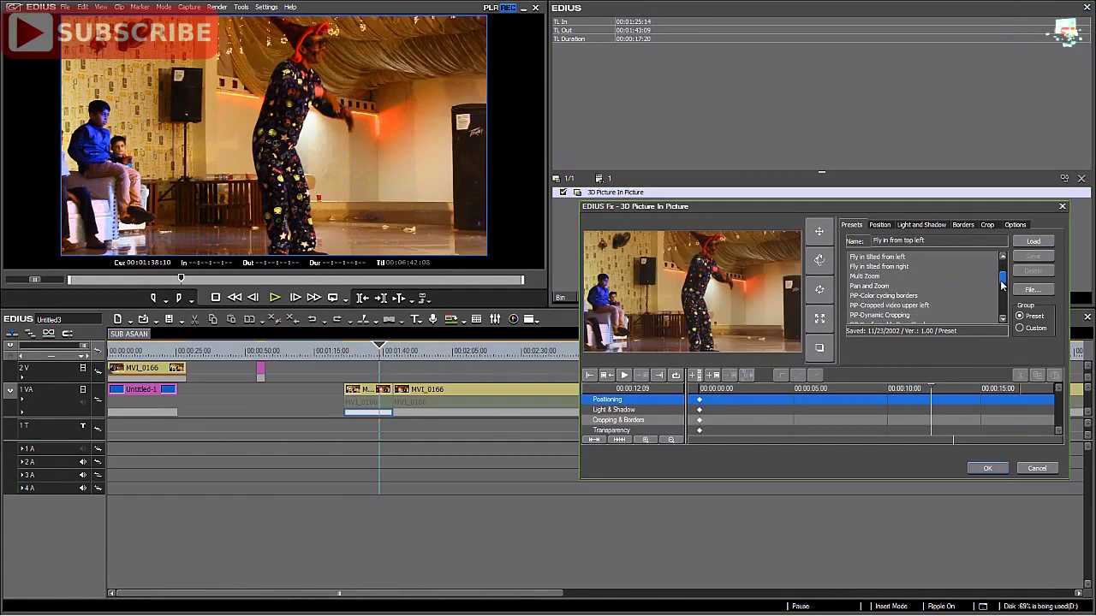
click(870, 288)
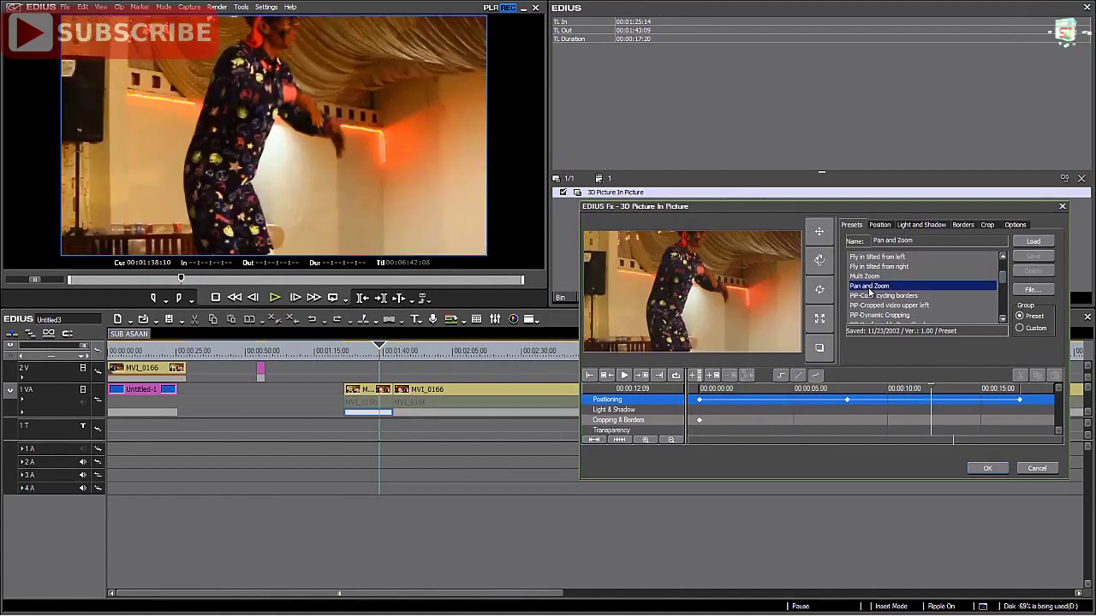
click(989, 467)
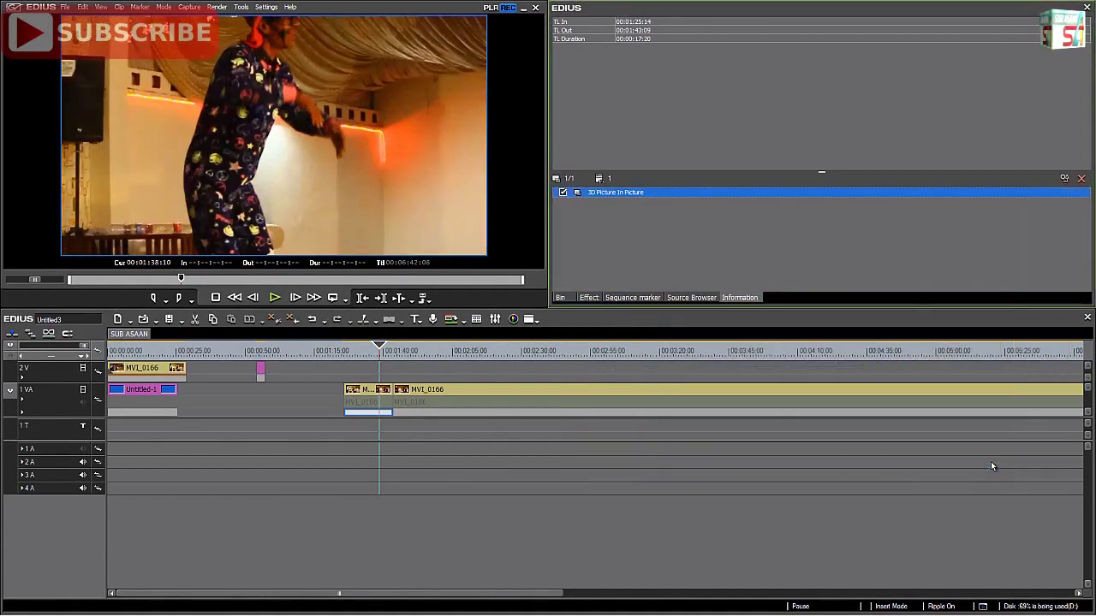
Play back the short segment from 00:01:25:14 to check the Pan and Zoom preset, and stop playback.
drag(379, 351, 345, 352)
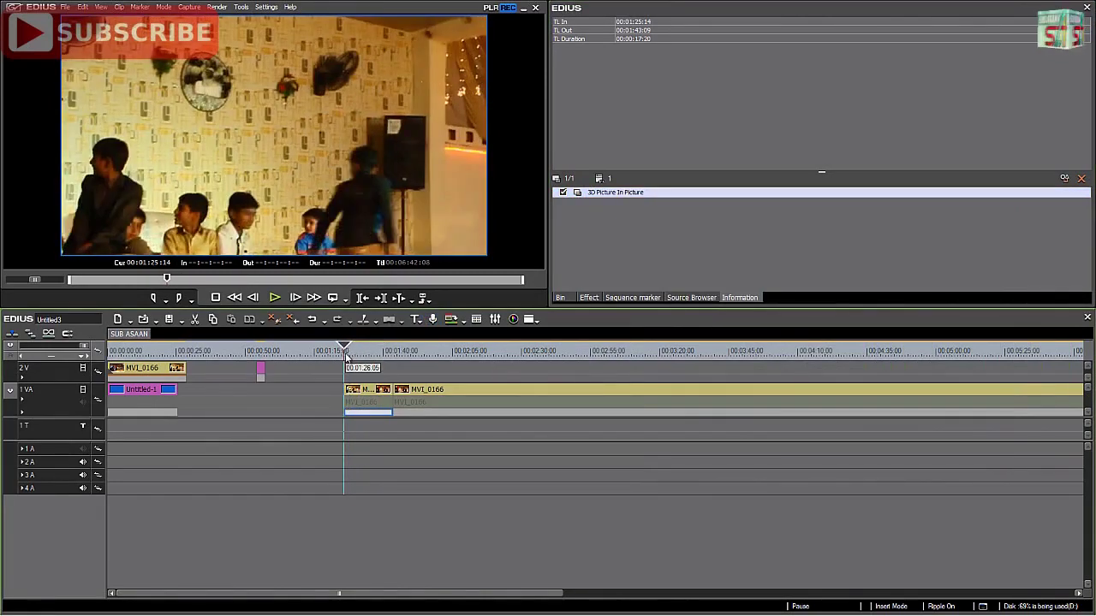
click(275, 301)
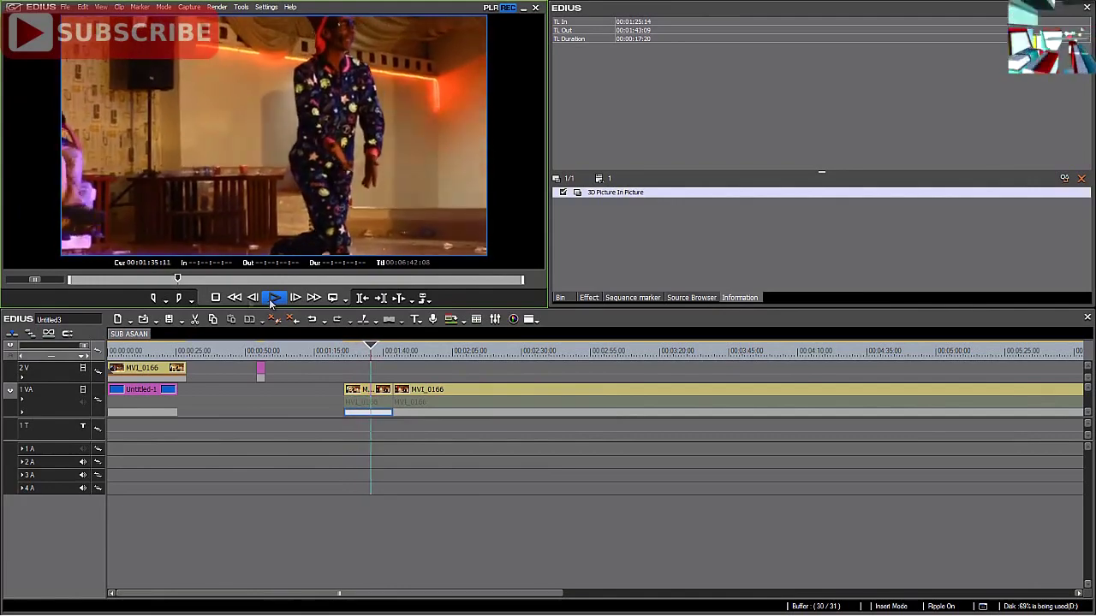
click(220, 302)
Split the long remaining MVI_0166 clip on track 1 VA at 00:02:13:13.
drag(374, 348, 477, 365)
click(494, 391)
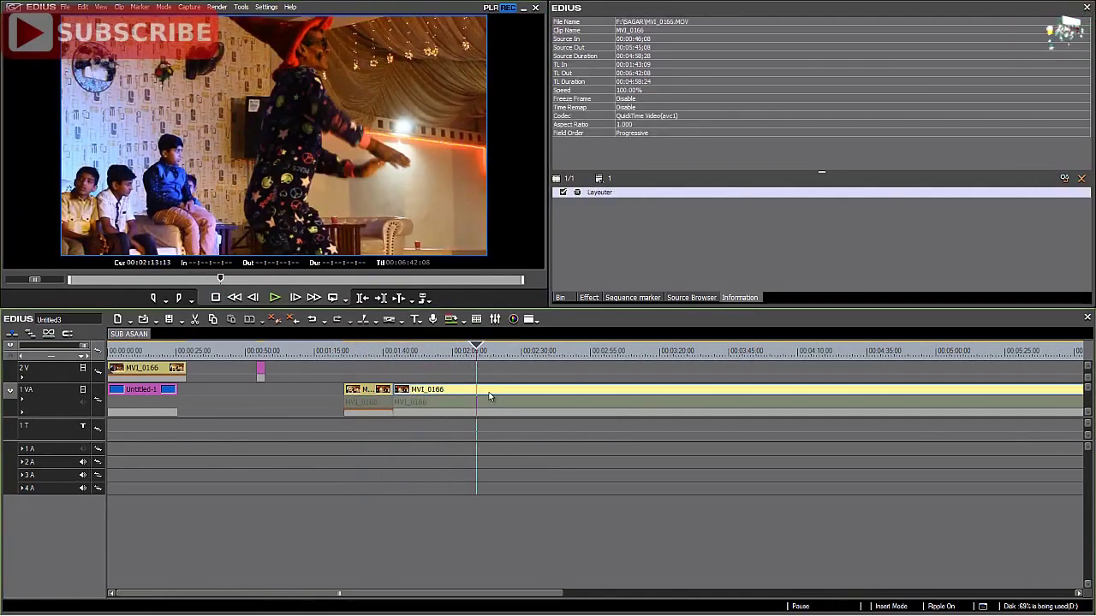
key(c)
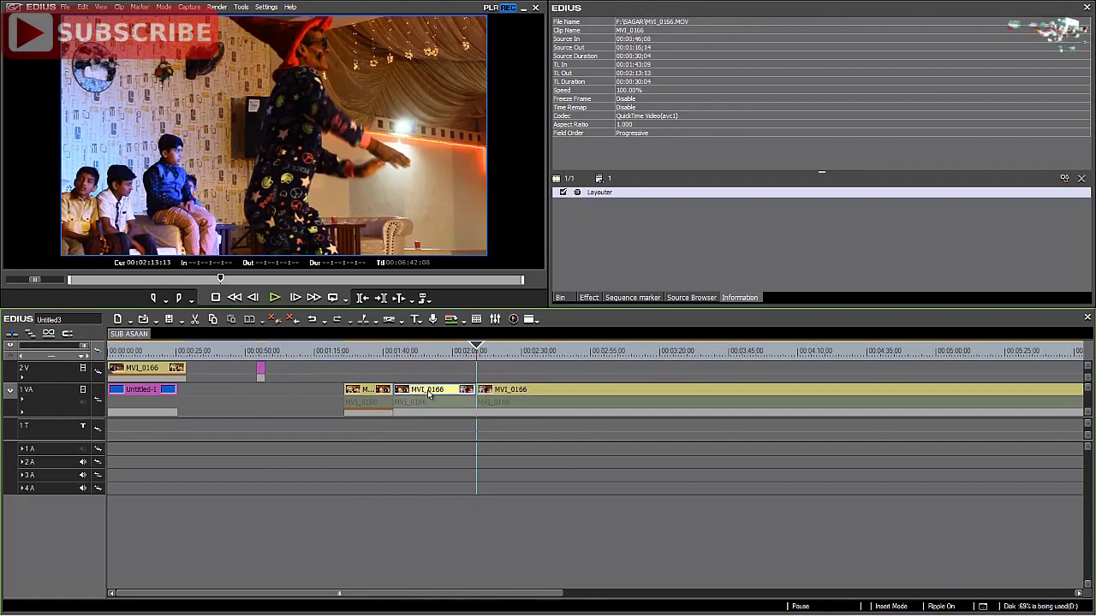
Import the 1_Particles clip into the bin and place it on track 2 V at 00:01:25:14.
drag(477, 355, 460, 353)
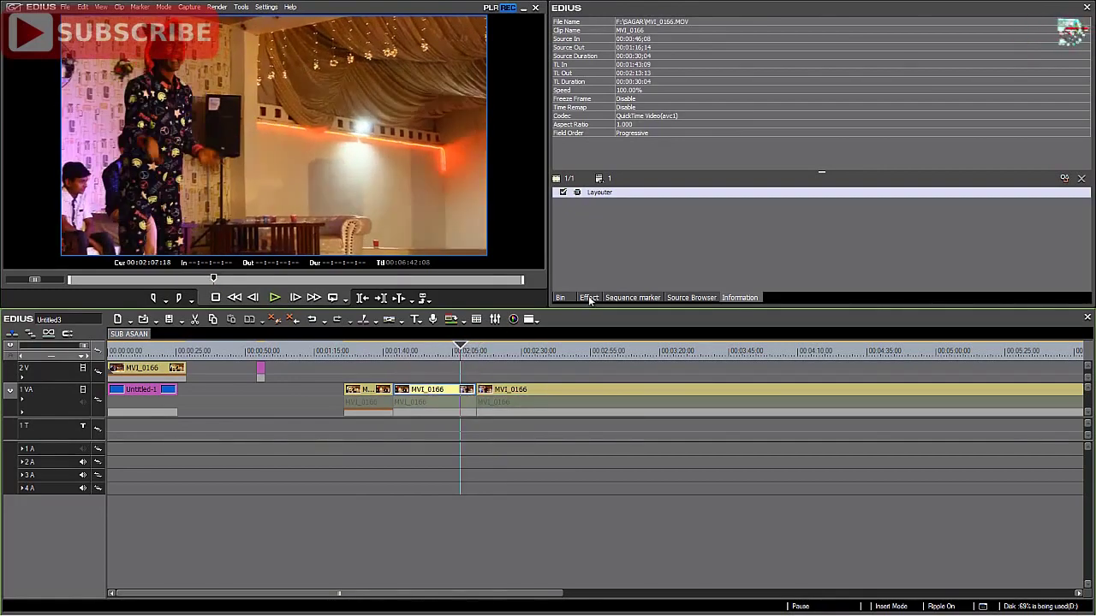
click(588, 299)
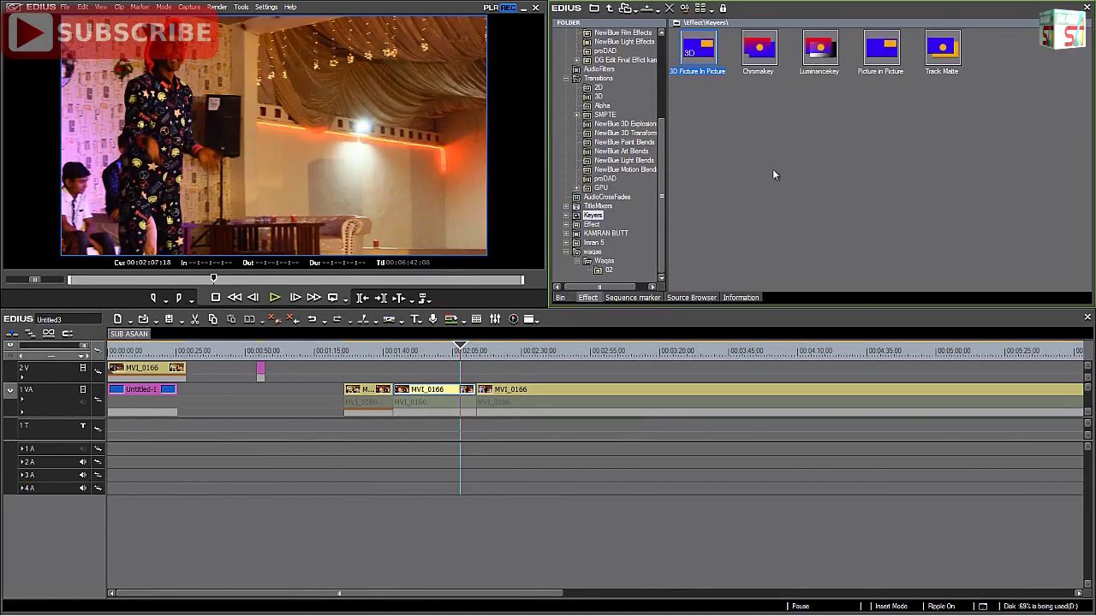
click(561, 298)
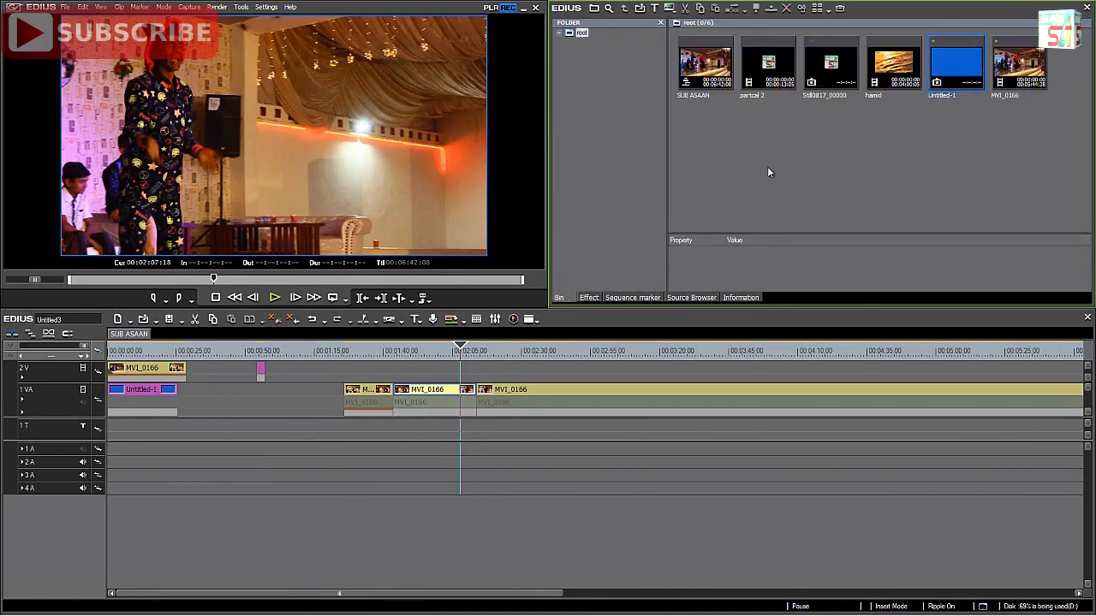
double_click(767, 166)
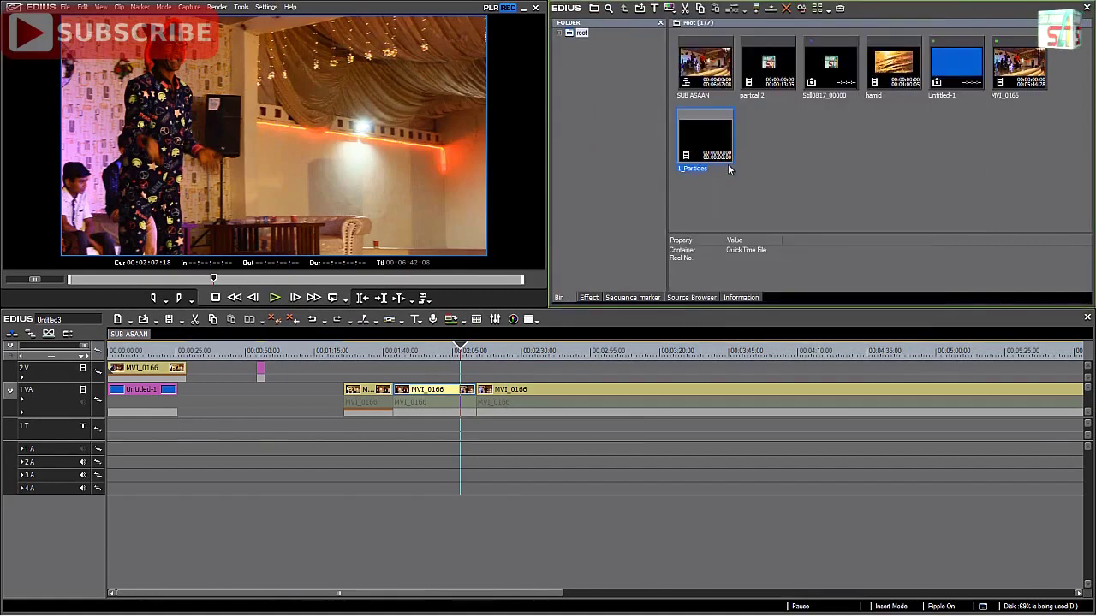
drag(722, 144, 344, 374)
Move to 00:01:28:22 and apply the Luminancekey keyer to the 1_Particles clip on track 2 V.
drag(460, 347, 356, 361)
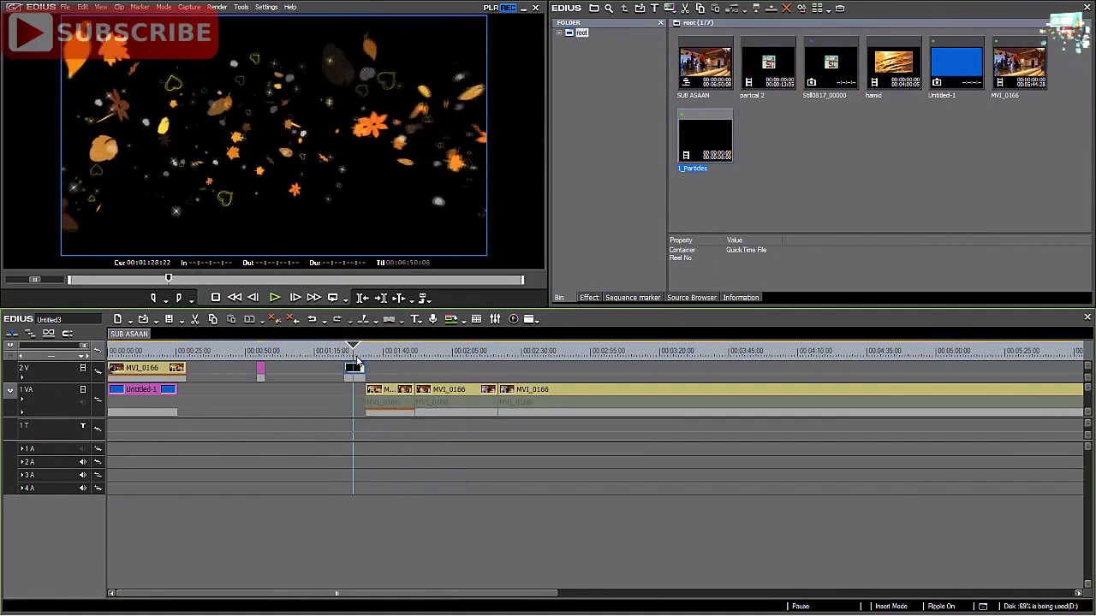
click(359, 378)
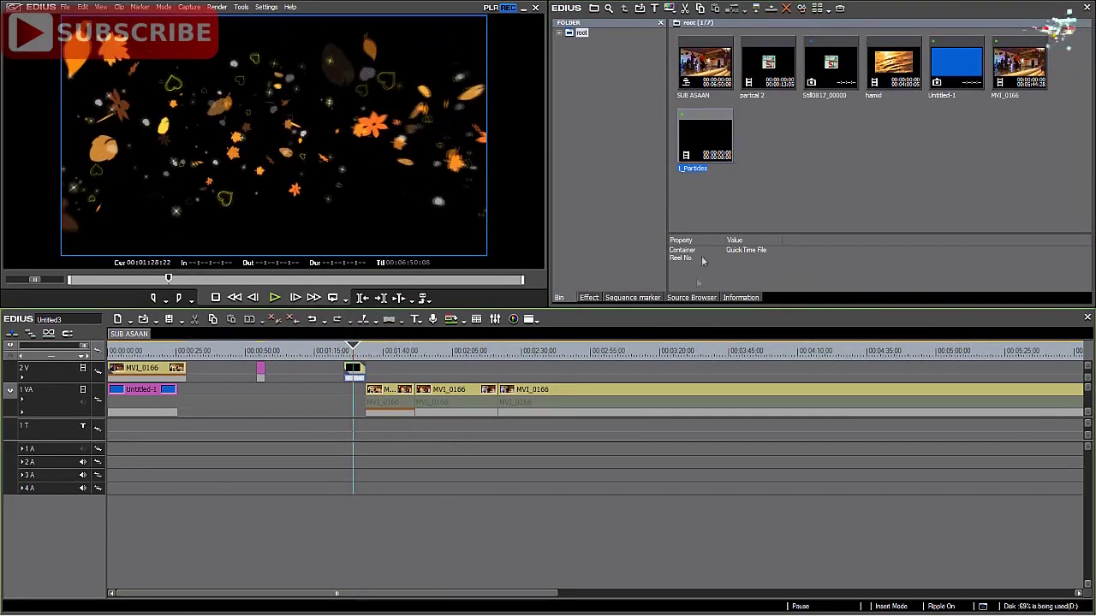
click(589, 298)
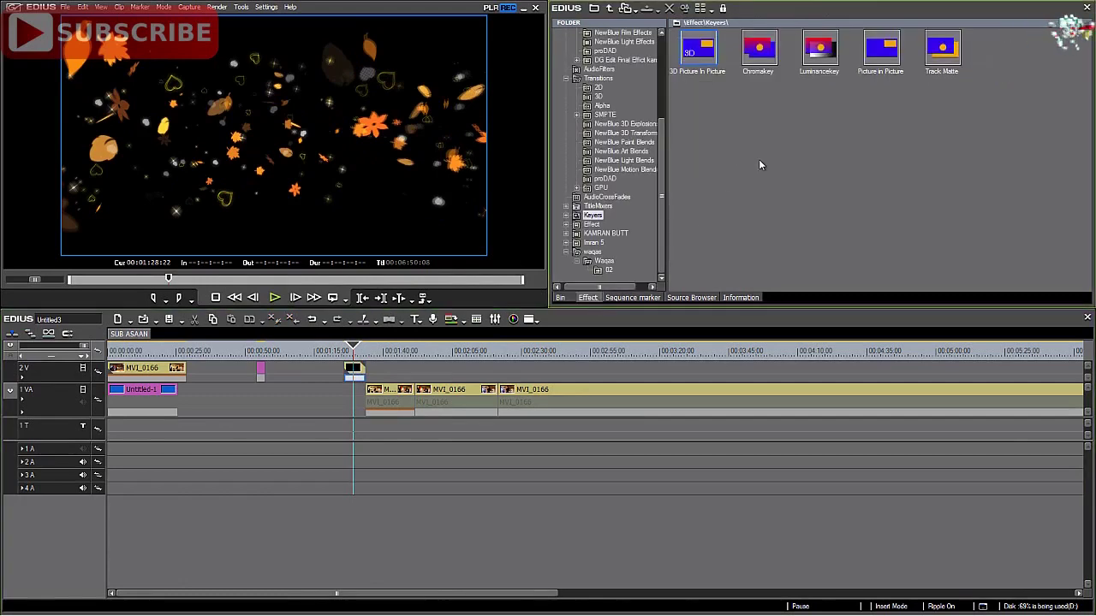
drag(819, 49, 358, 379)
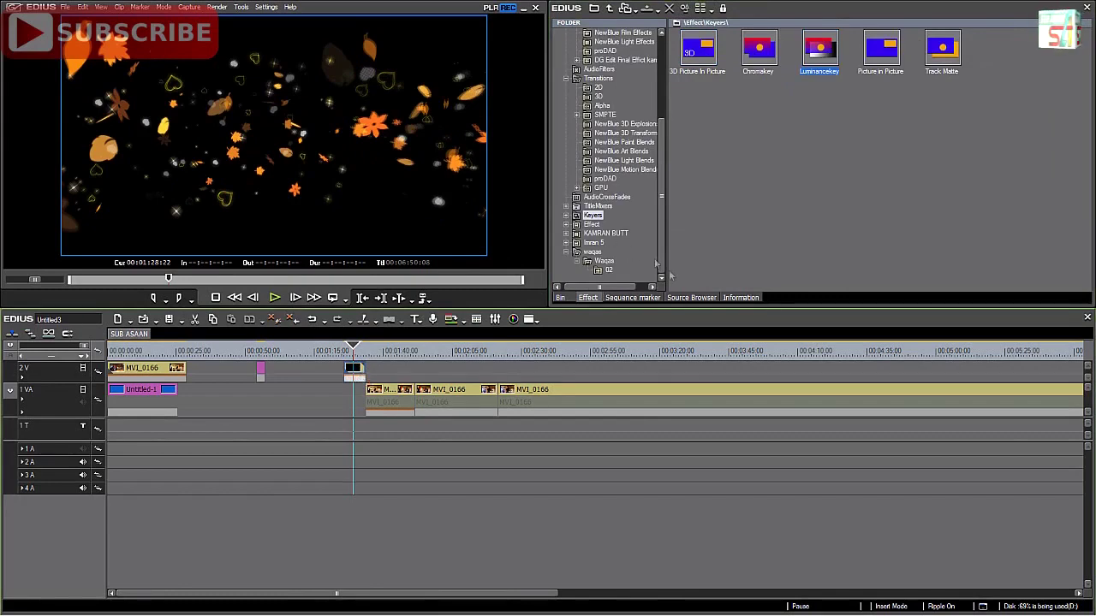
In the particles clip's Luminancekey settings, raise the maximum and its slope, set the minimum and its slope to about 98, and apply.
click(738, 298)
click(353, 379)
double_click(624, 192)
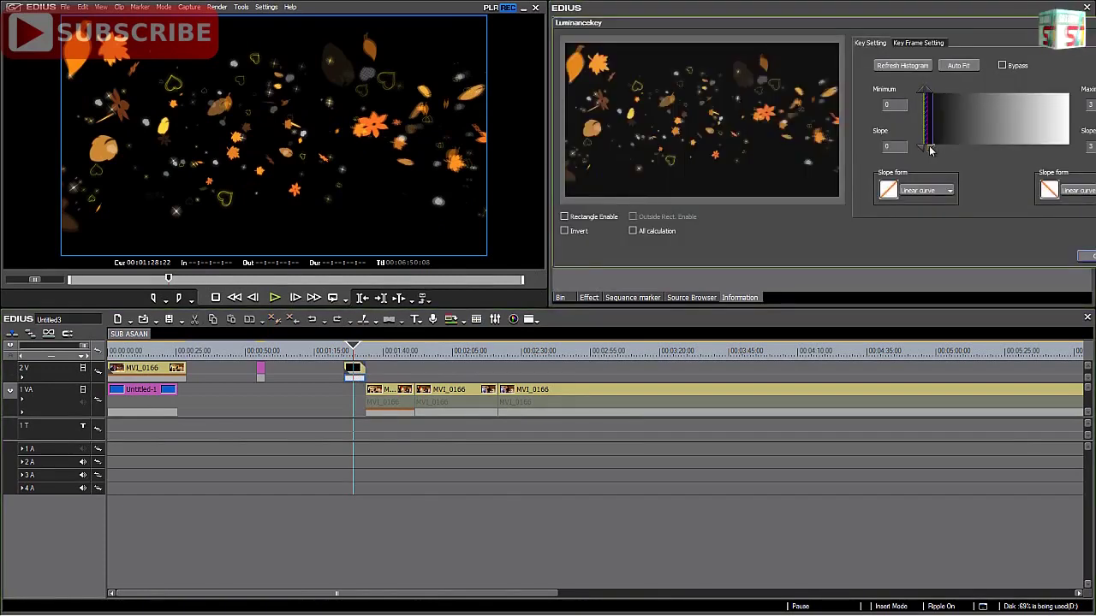
drag(930, 150, 934, 151)
drag(946, 152, 969, 159)
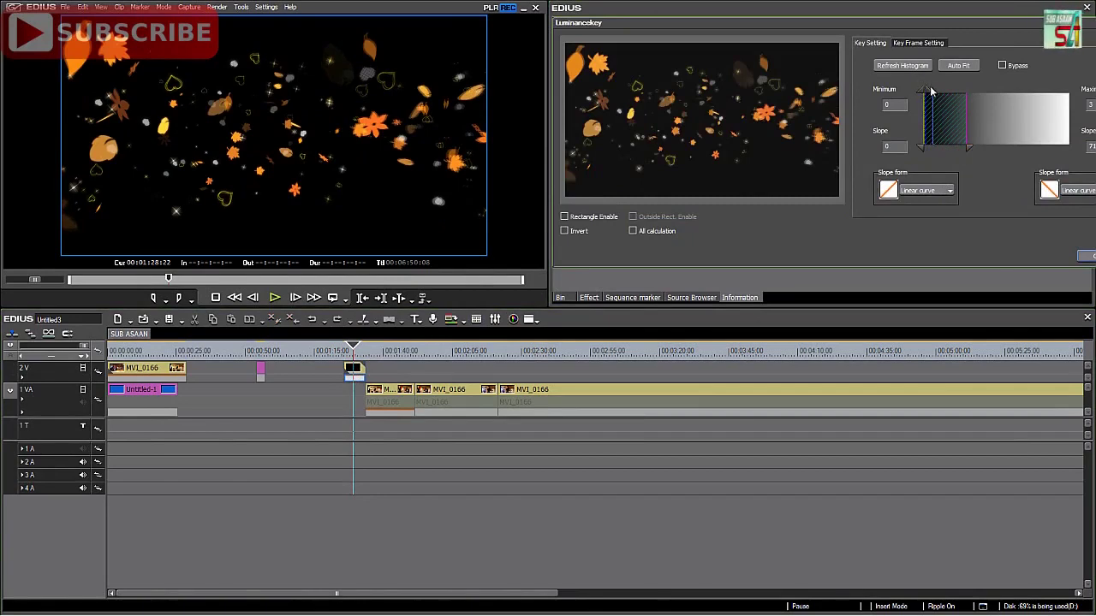
drag(931, 96, 993, 113)
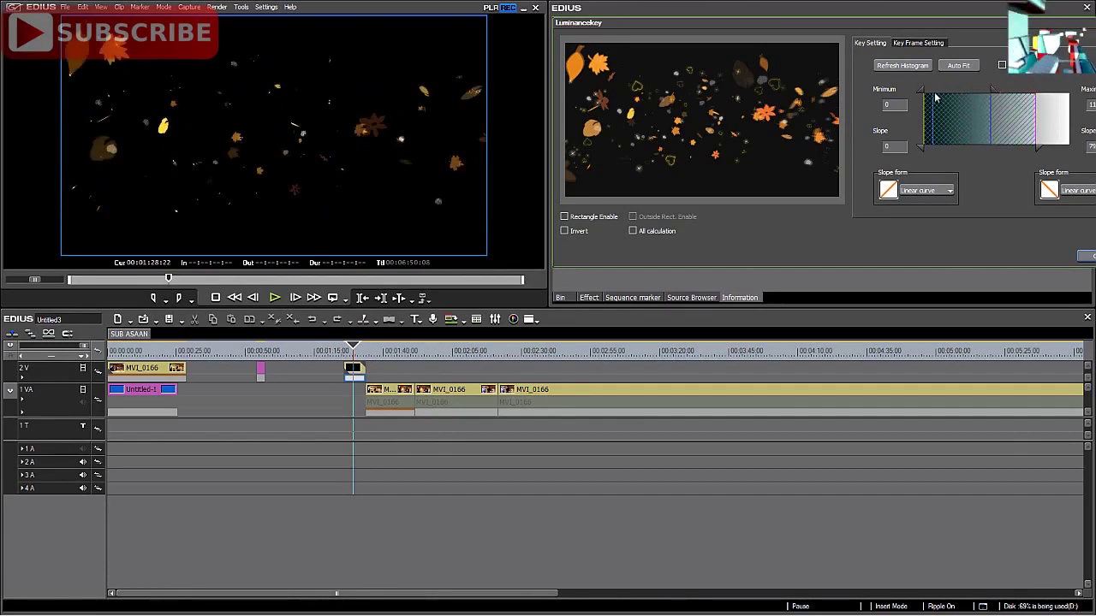
drag(922, 93, 976, 110)
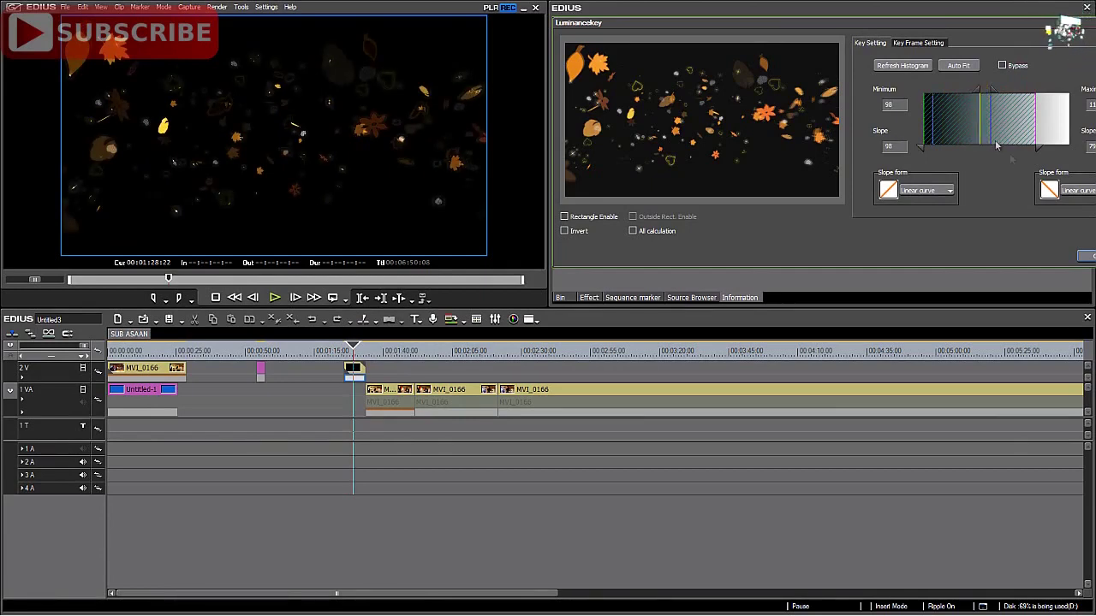
click(1086, 257)
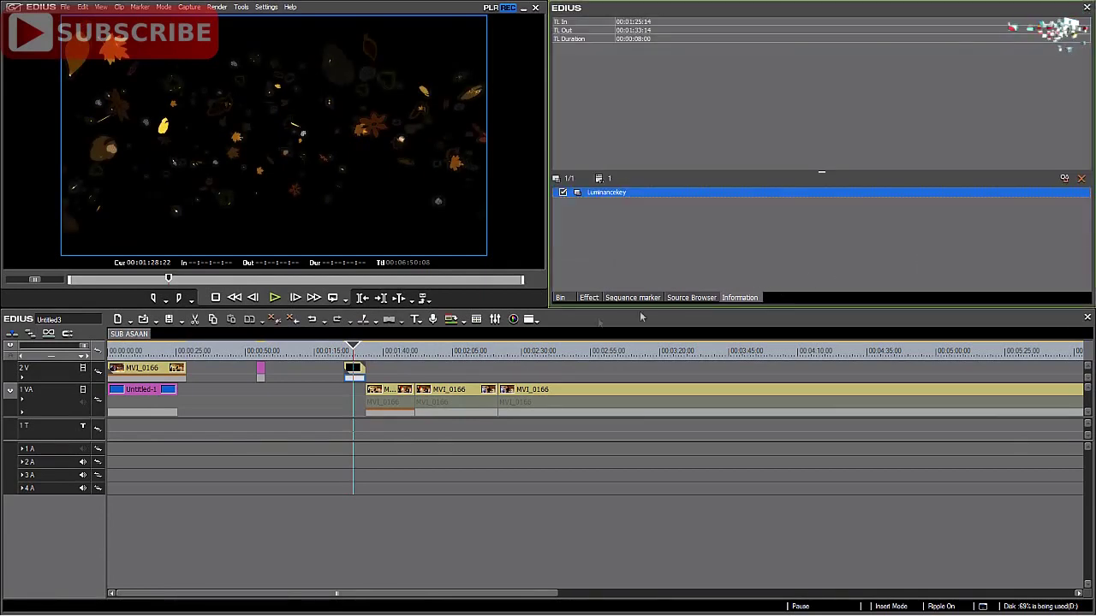
Apply the Picture in Picture keyer to the middle MVI_0166 segment on track 1 VA and preview it near 00:02:00:18.
click(589, 298)
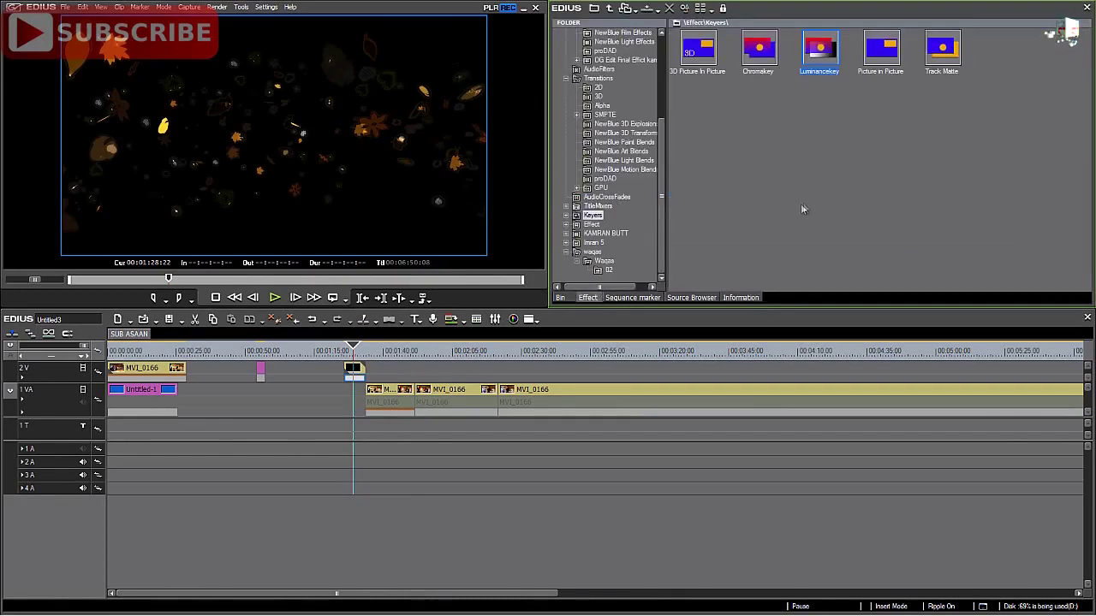
click(891, 56)
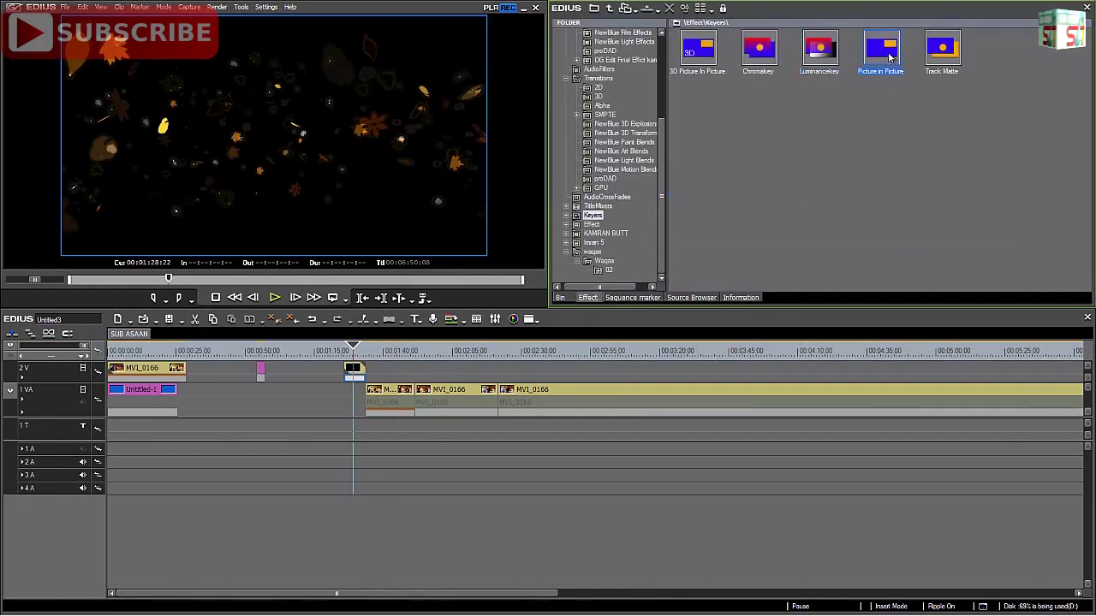
drag(503, 387, 476, 417)
click(442, 371)
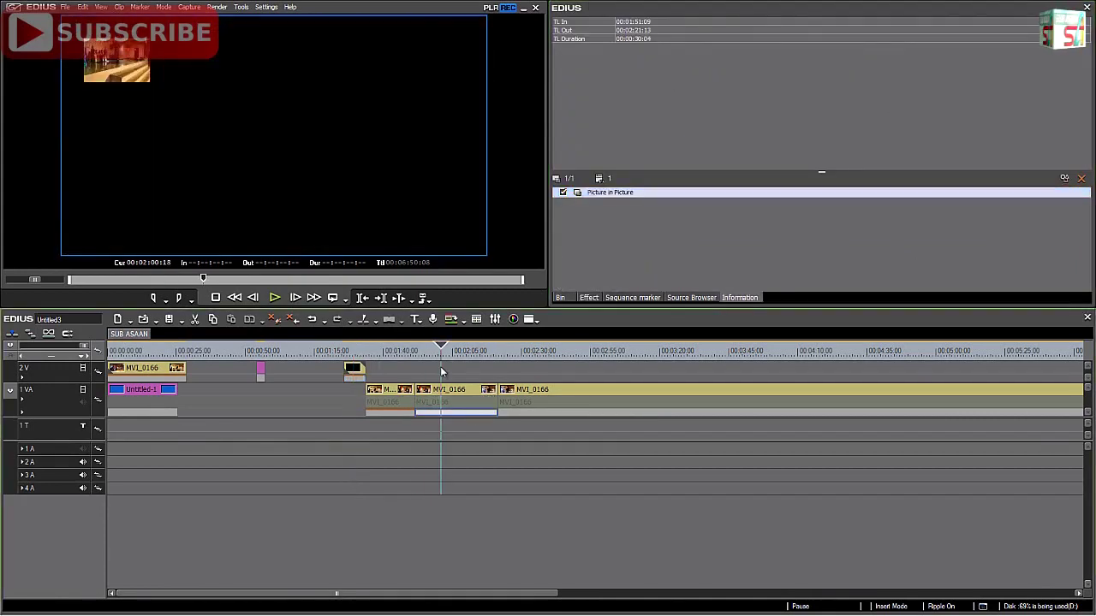
Enlarge the inset picture to about 846 × 476, extend its motion path through about (989, 560) to about (1006, 45), and apply.
double_click(625, 191)
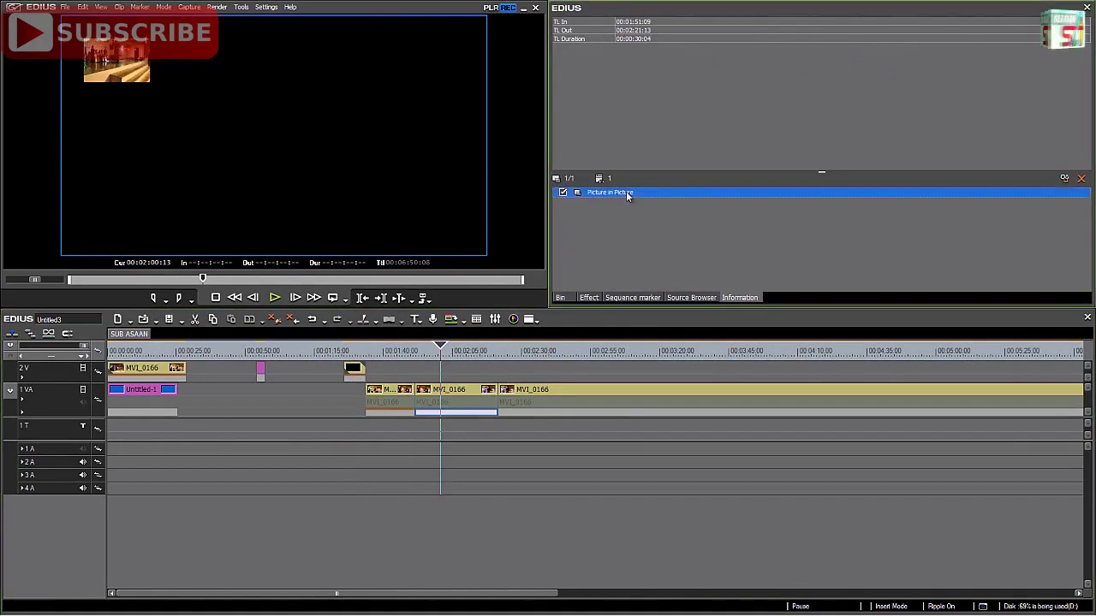
drag(597, 74, 648, 95)
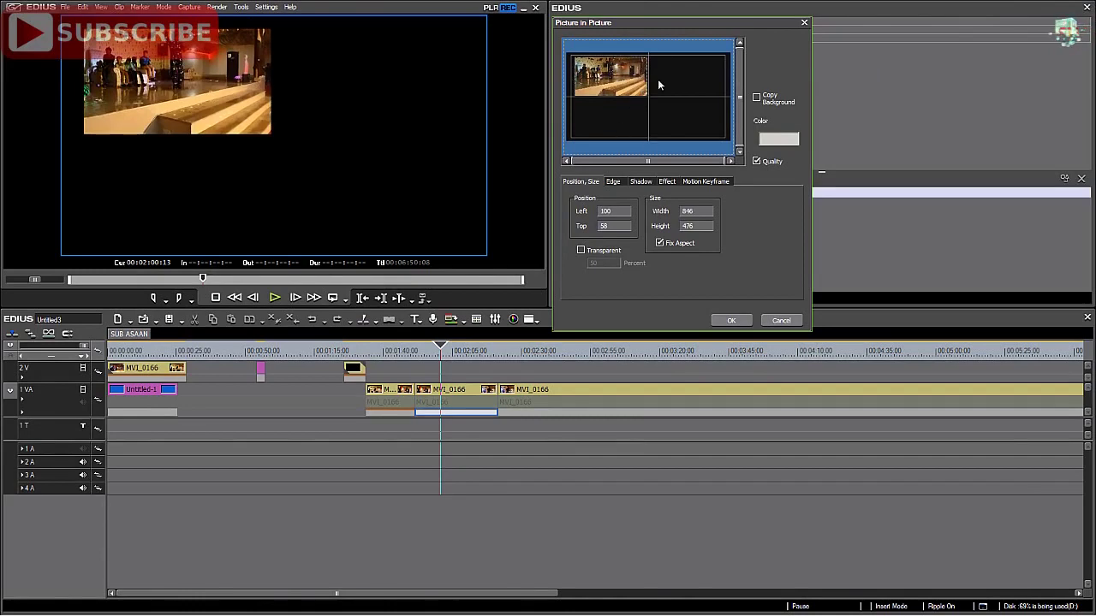
drag(634, 79, 680, 124)
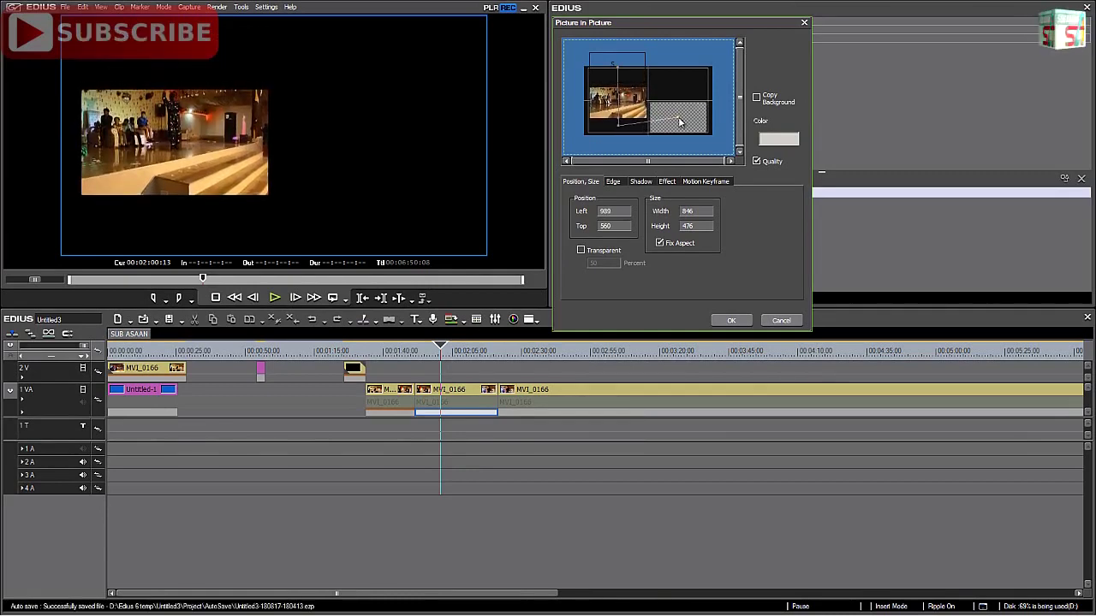
drag(681, 83, 681, 89)
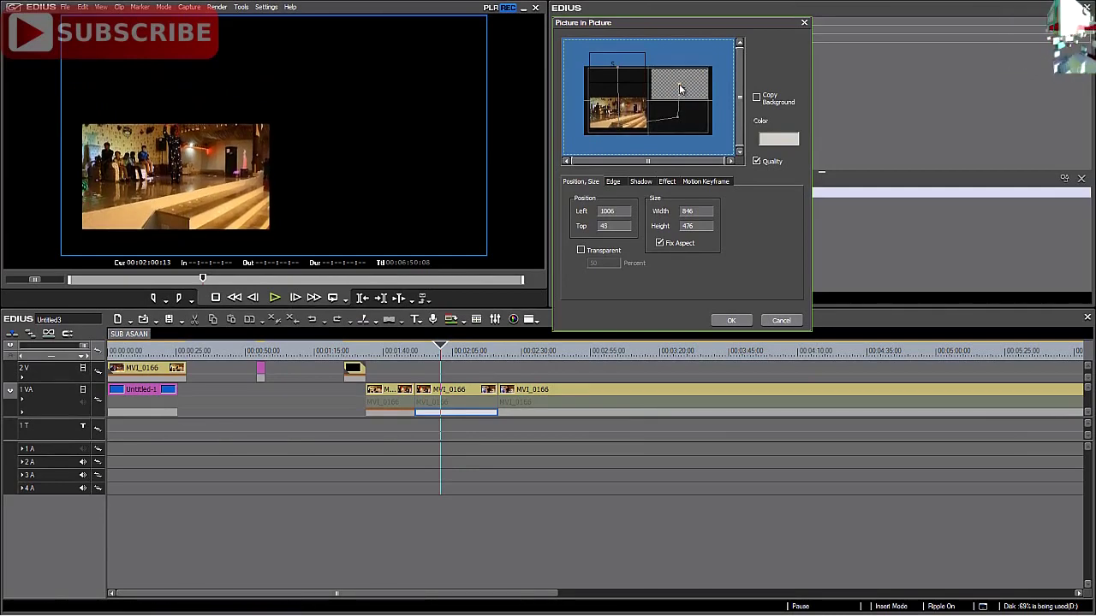
click(723, 320)
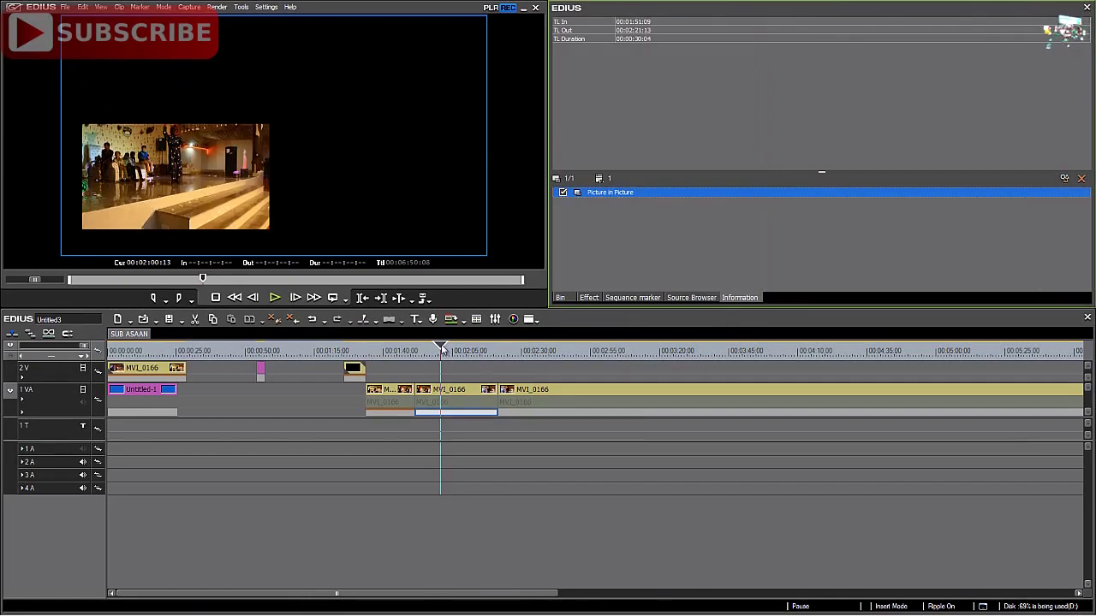
Play back the Picture in Picture segment from its beginning to check the inset's motion.
drag(442, 349, 414, 350)
click(275, 297)
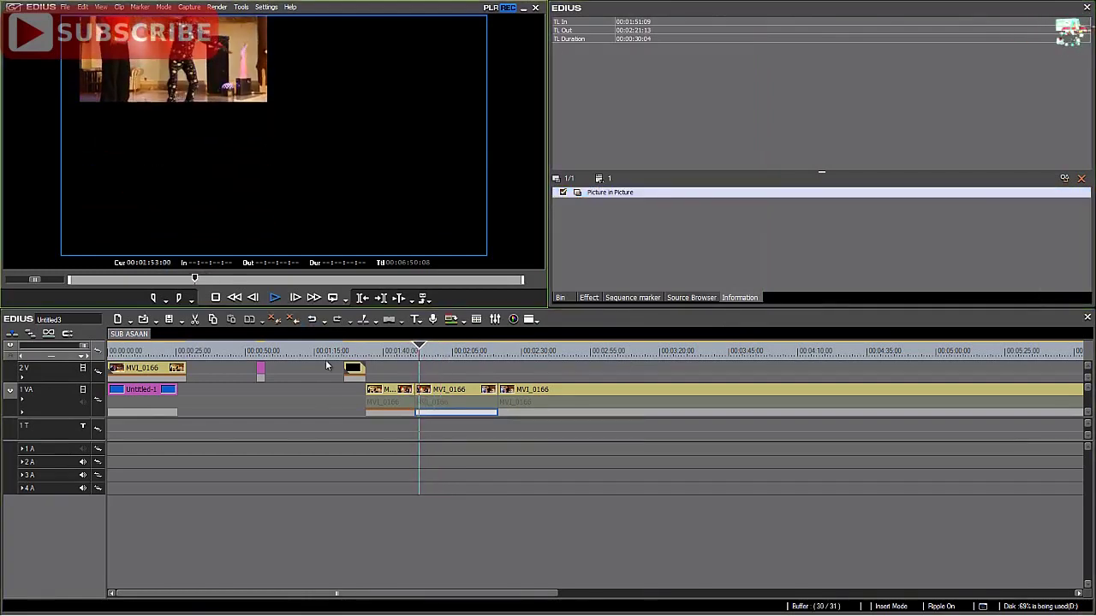
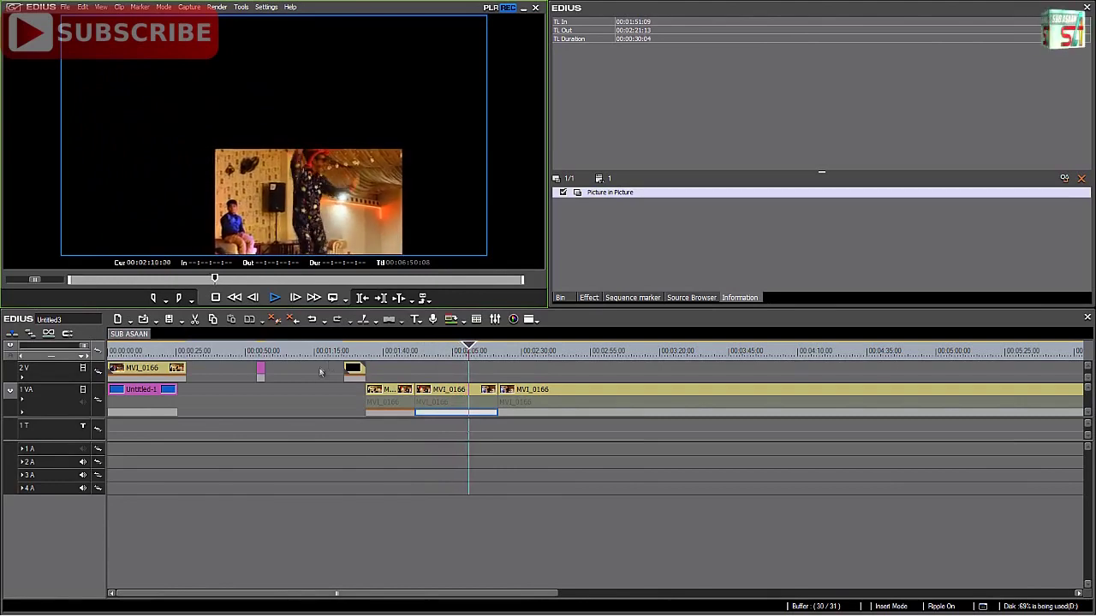
Split the last MVI_0166 clip on track 1 VA at 00:02:44:08.
drag(471, 347, 563, 373)
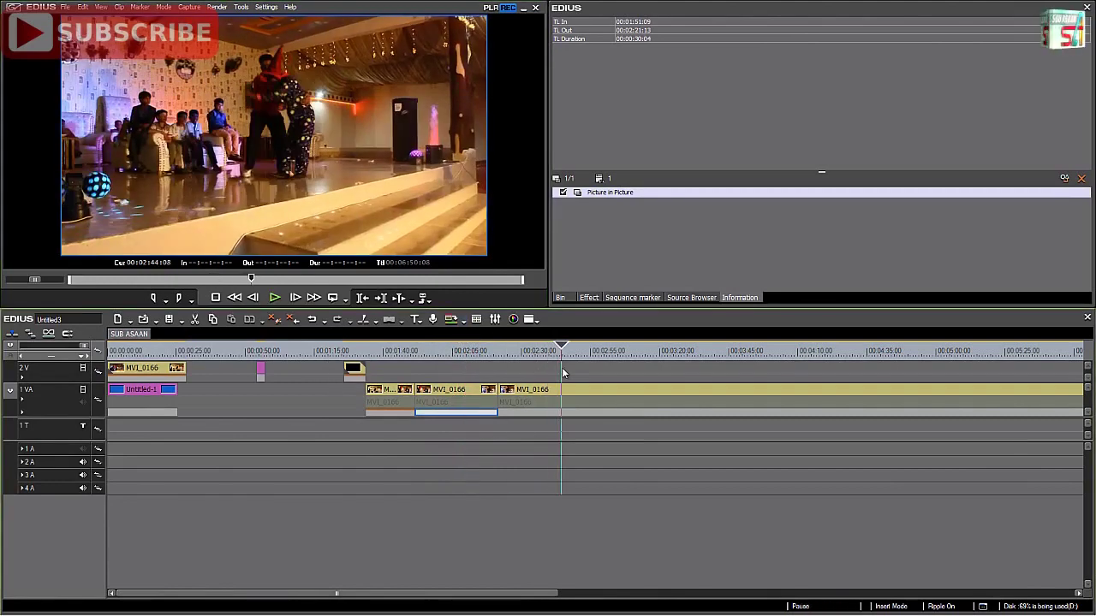
key(c)
click(570, 394)
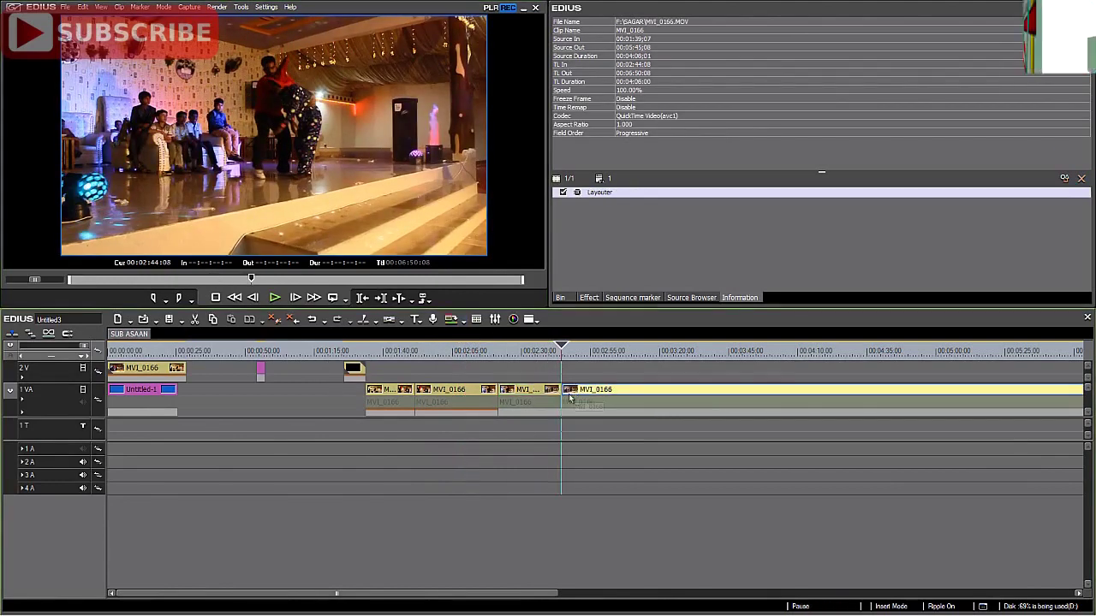
Apply the Track Matte keyer to the MVI_0166 segment just before the cut at 00:02:44:08.
click(588, 298)
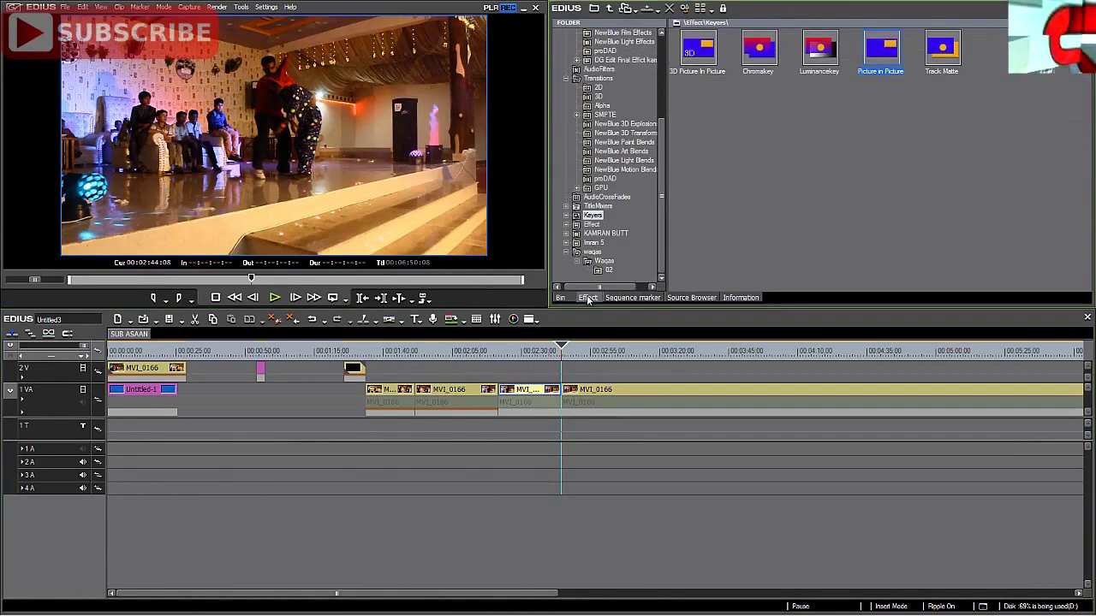
click(946, 57)
click(551, 410)
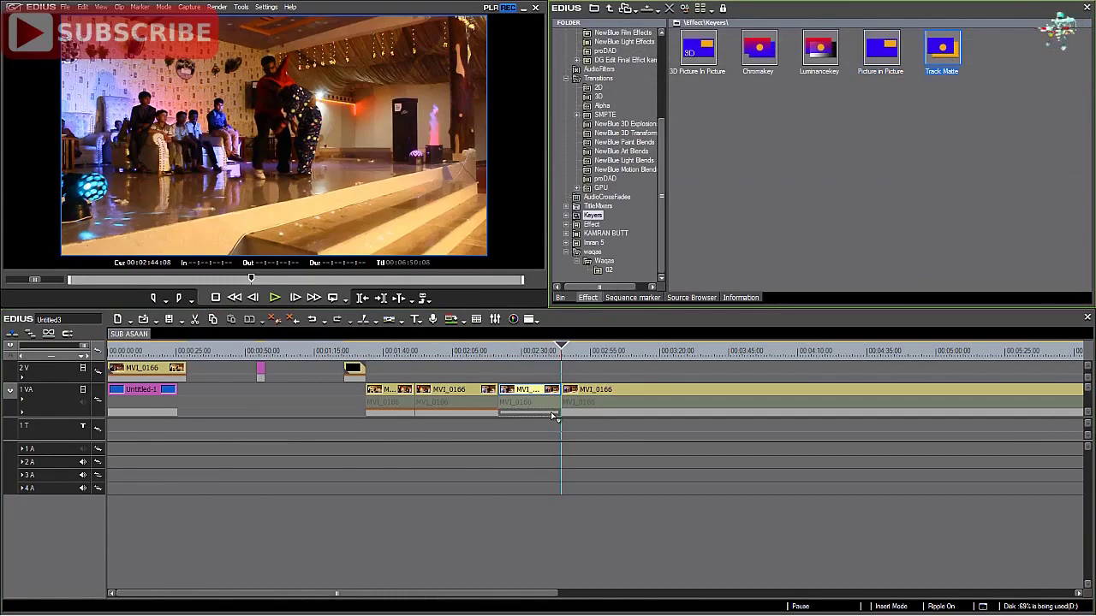
Set the Track Matte keyer on the MVI_0166 segment to use Alpha as its matte and confirm.
double_click(608, 193)
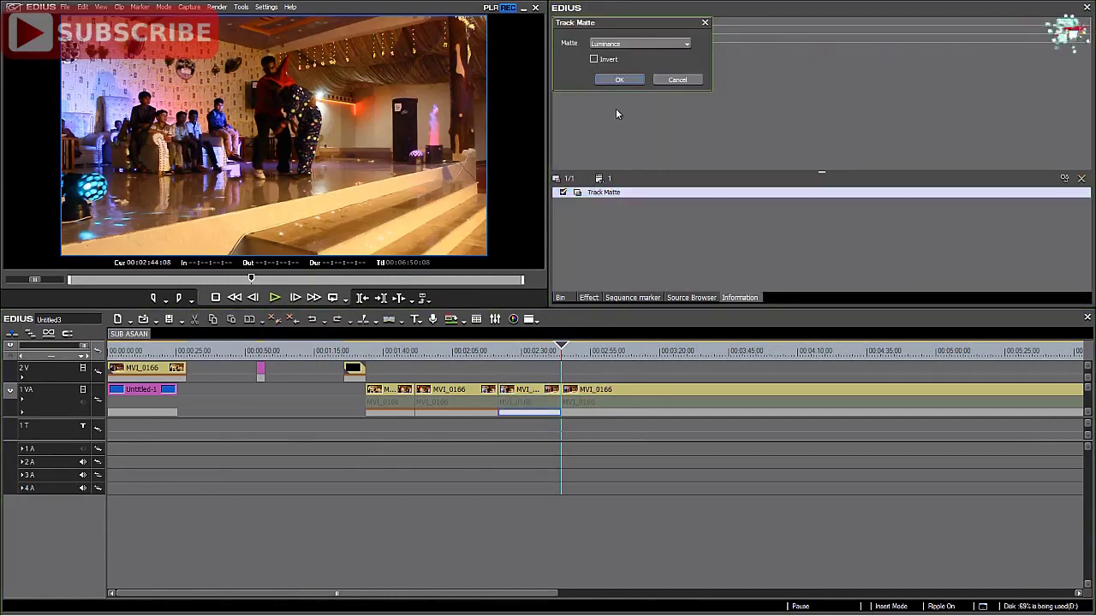
click(612, 60)
click(687, 47)
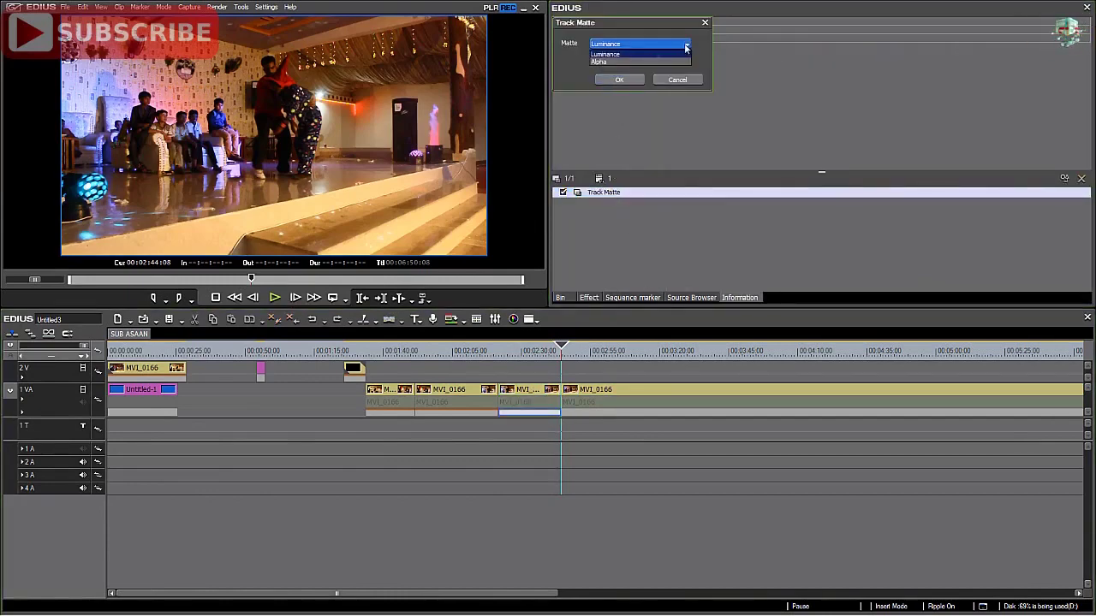
click(617, 61)
click(619, 79)
Play back the Track Matte segment from its start at 00:02:21:13 and scrub on to 00:03:04:04 to check the result.
drag(567, 350, 499, 365)
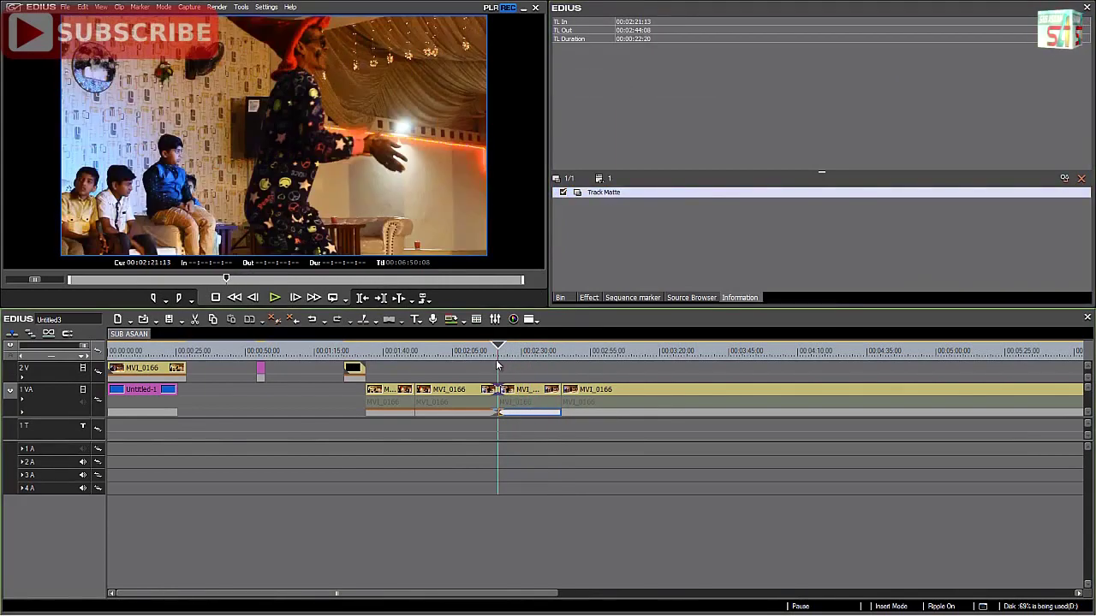
click(278, 298)
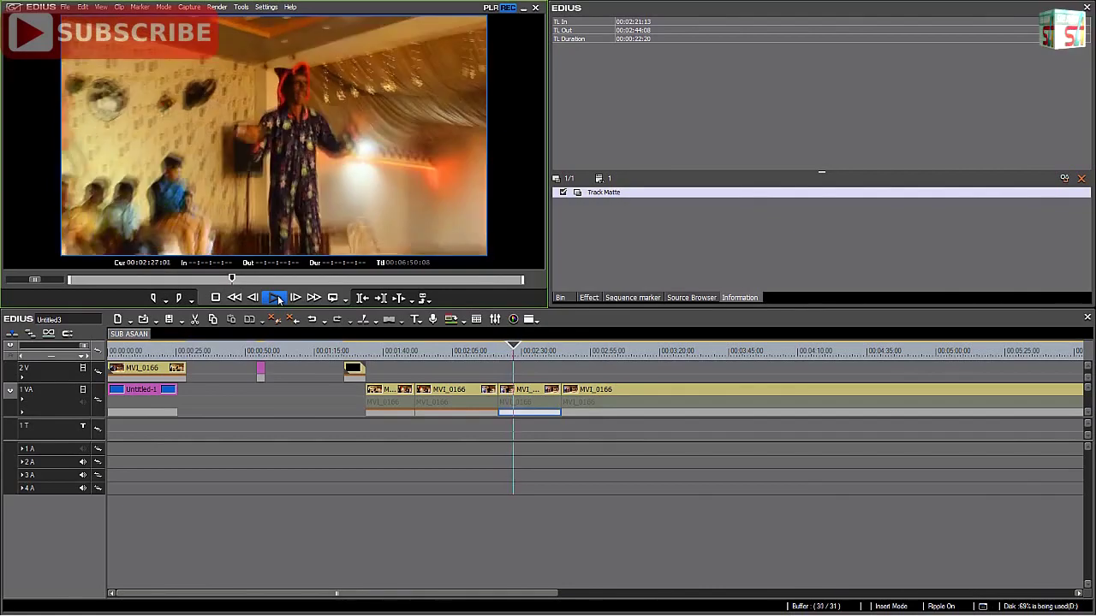
click(215, 299)
drag(524, 351, 616, 351)
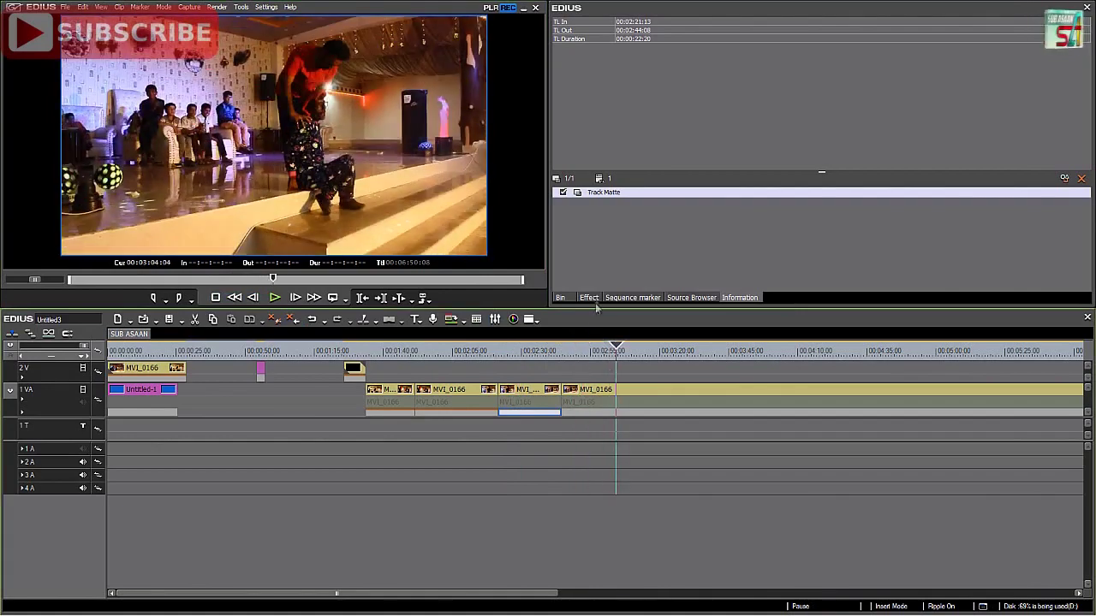
Show the Blend effects within the Keyers folder of the effect library.
click(590, 297)
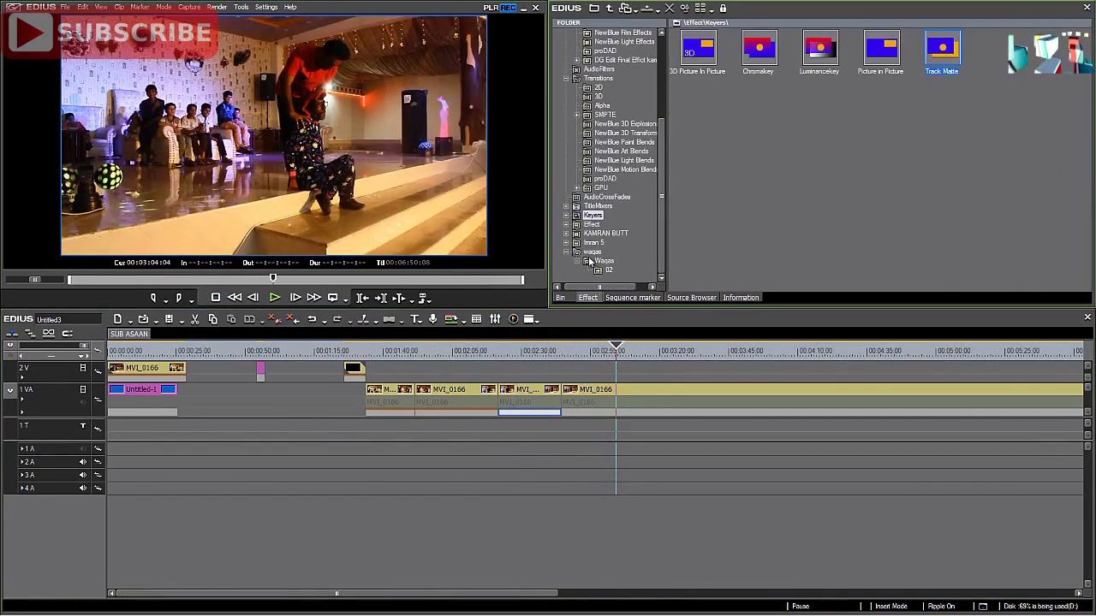
click(566, 216)
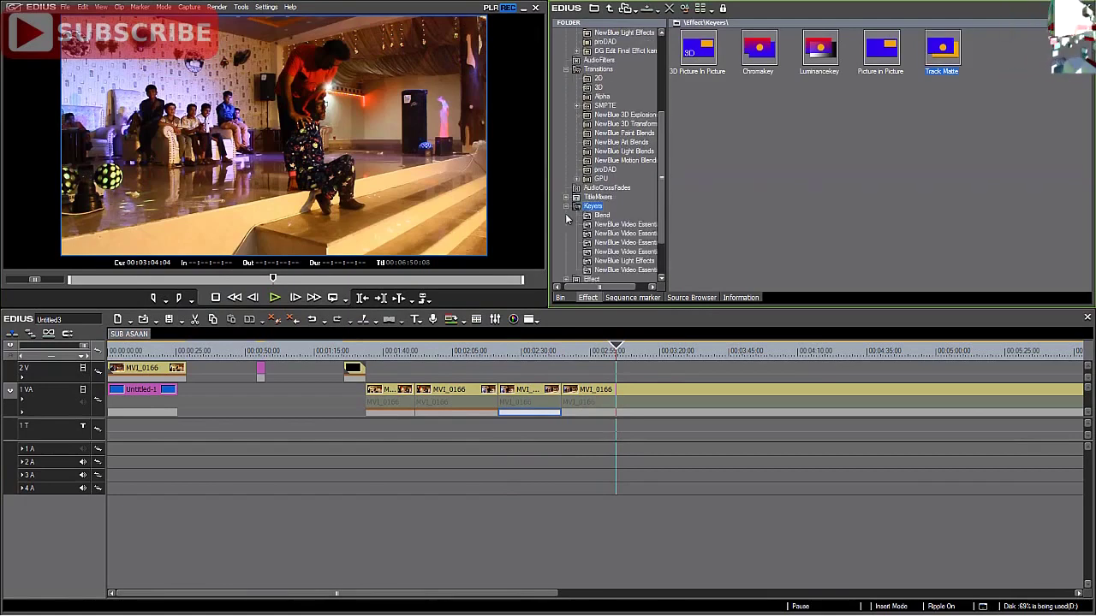
click(601, 215)
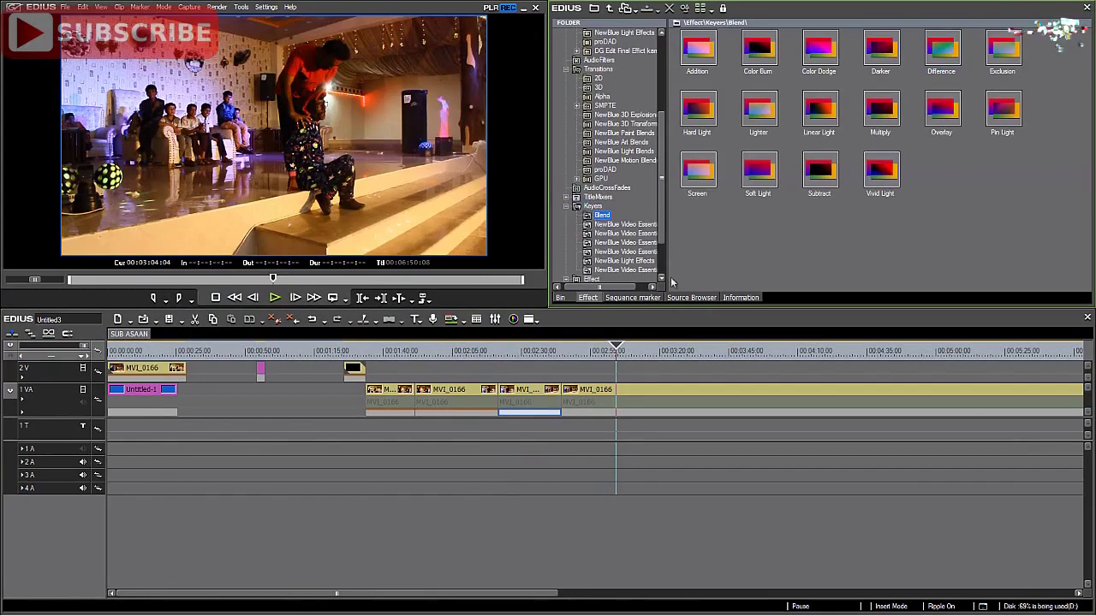
Position the playhead at 00:02:36:06 and delete the Track Matte keyer from the MVI_0166 segment there.
drag(617, 349, 549, 351)
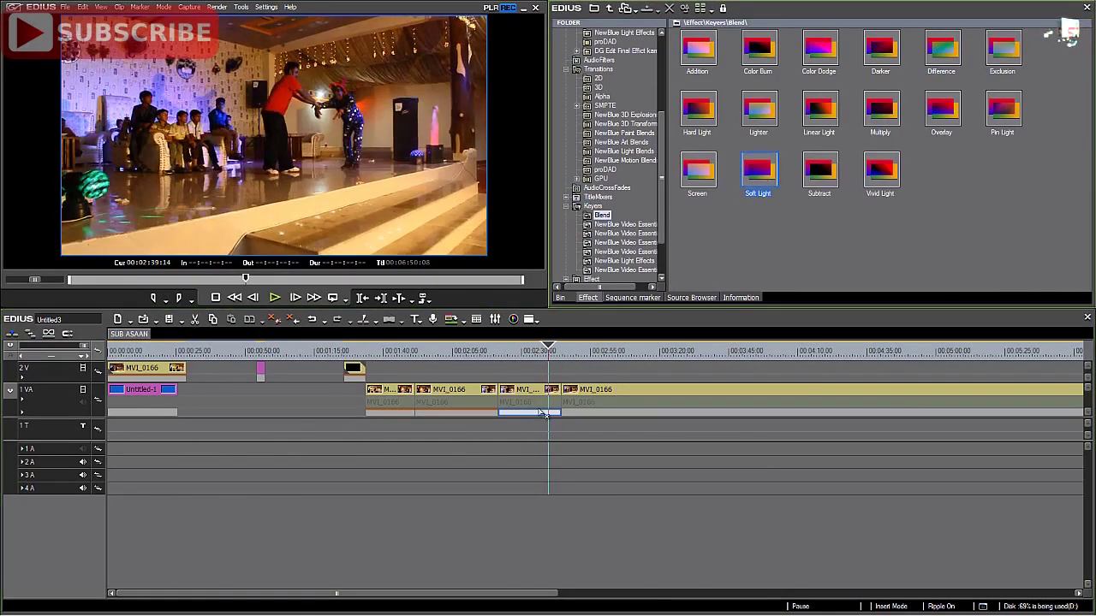
drag(549, 348, 540, 391)
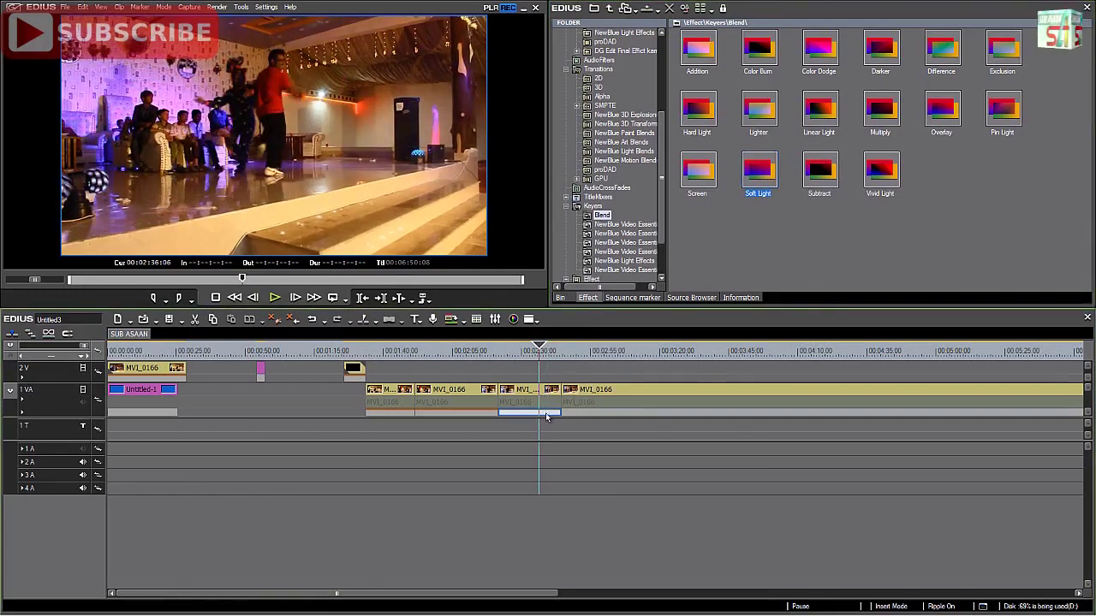
click(739, 298)
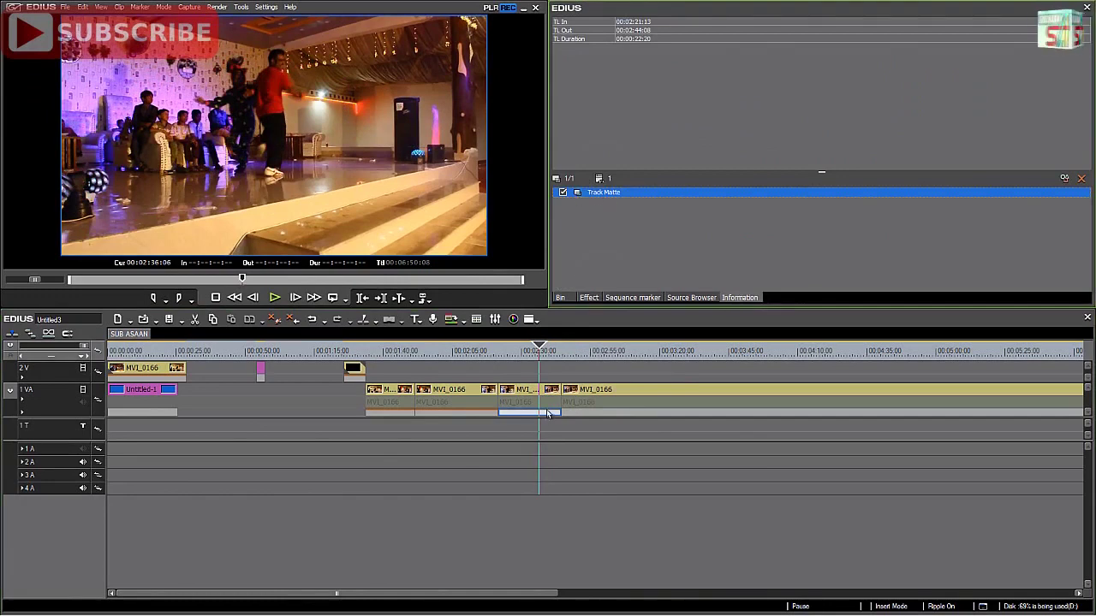
click(548, 414)
click(598, 195)
key(Delete)
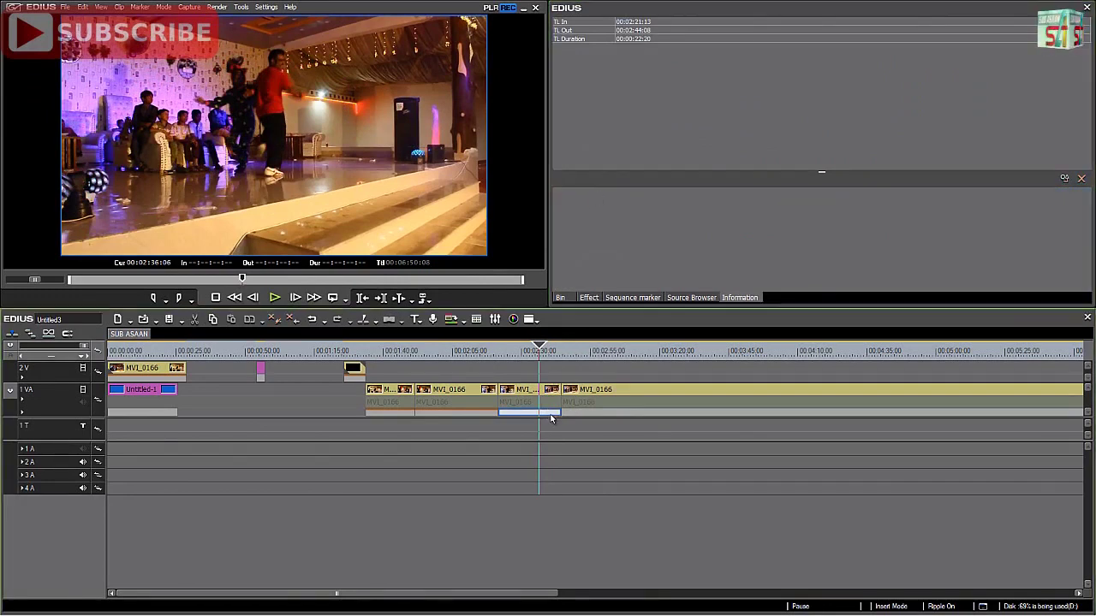
Try the Soft Light blend keyer on the MVI_0166 segment under the playhead, check for settings, and remove it.
click(591, 298)
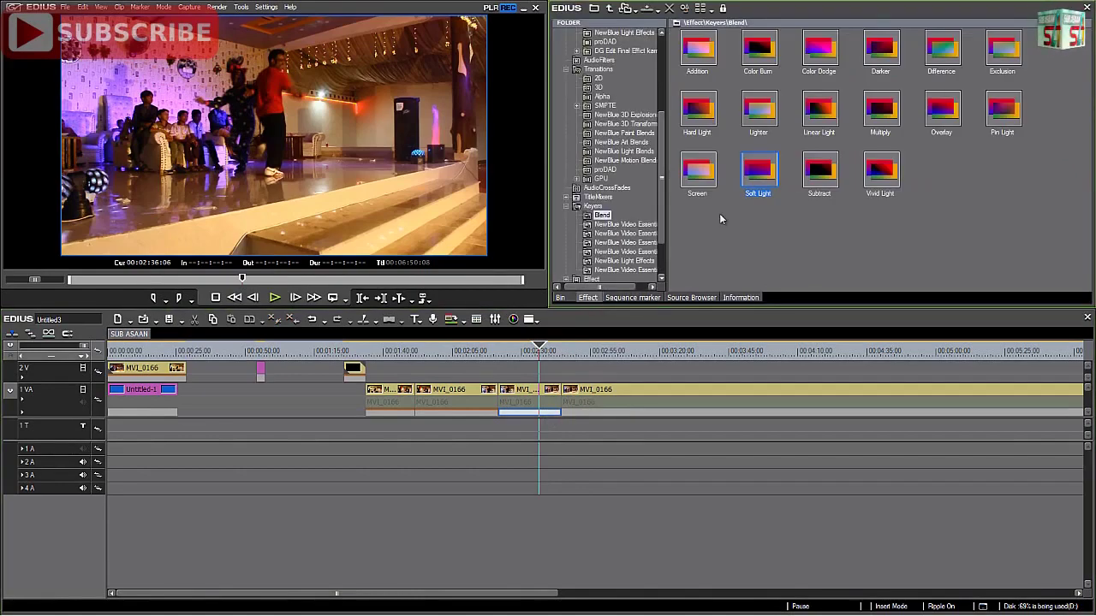
drag(759, 176, 537, 415)
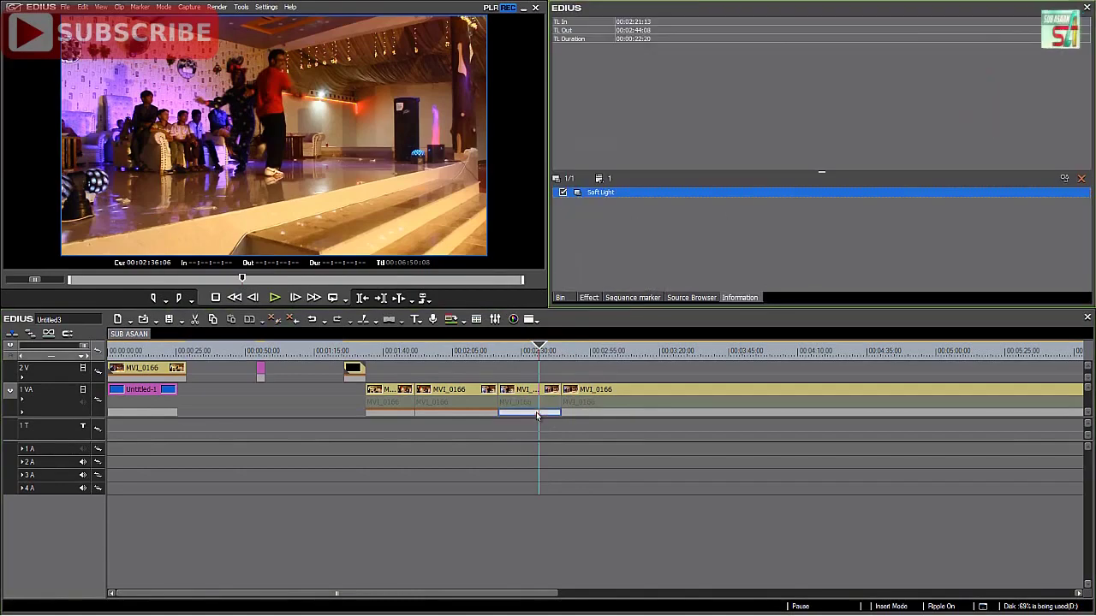
double_click(598, 194)
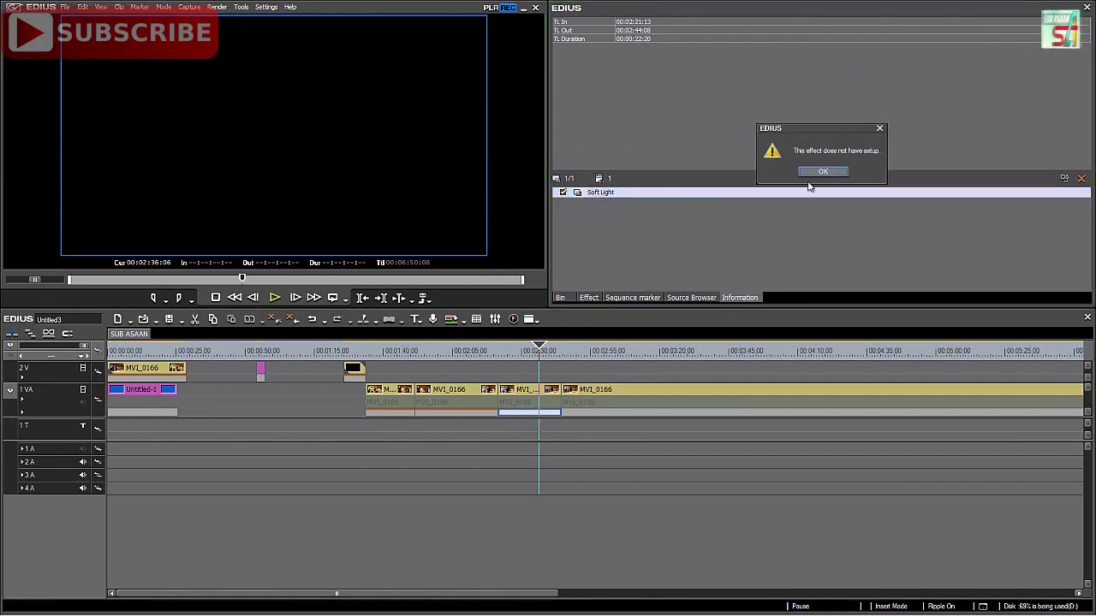
click(811, 172)
click(625, 193)
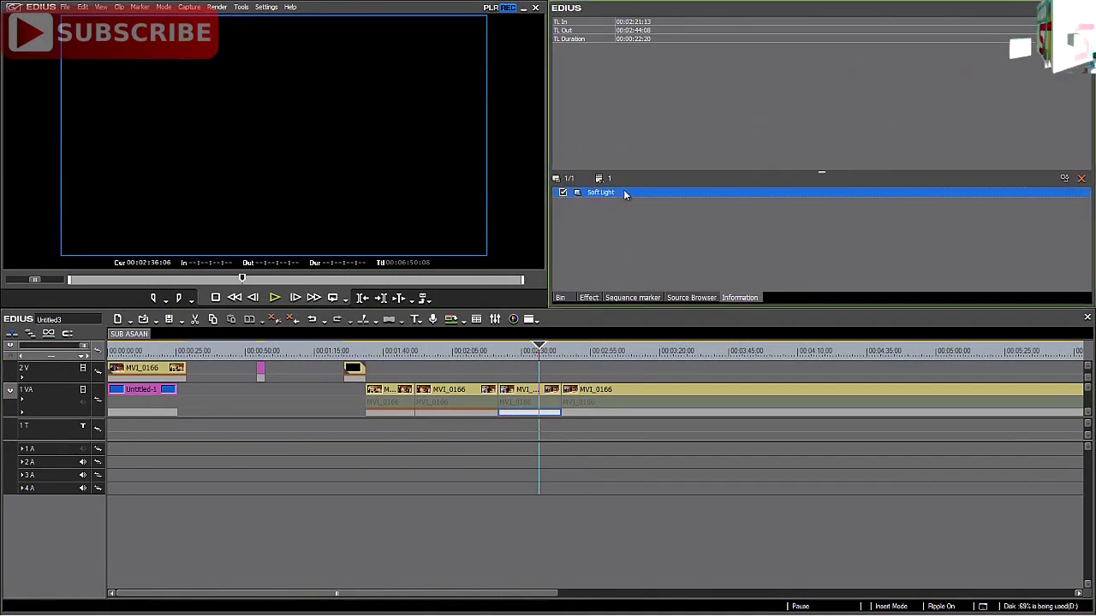
key(Delete)
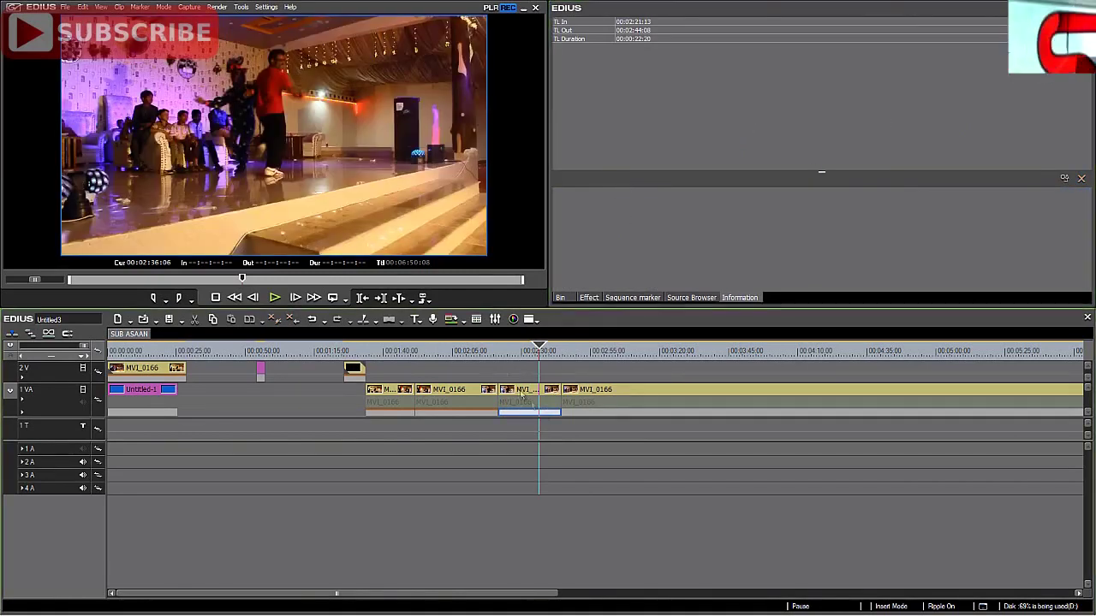
Delete the Luminancekey keyer from the black particles clip on track 2 V.
drag(540, 347, 355, 365)
click(355, 367)
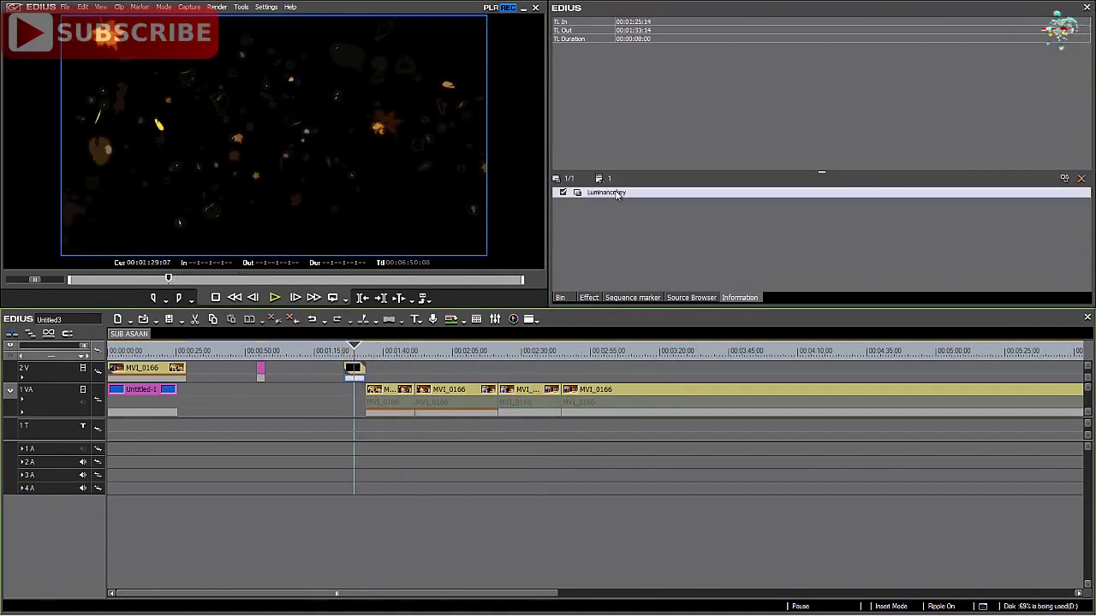
click(616, 193)
key(Delete)
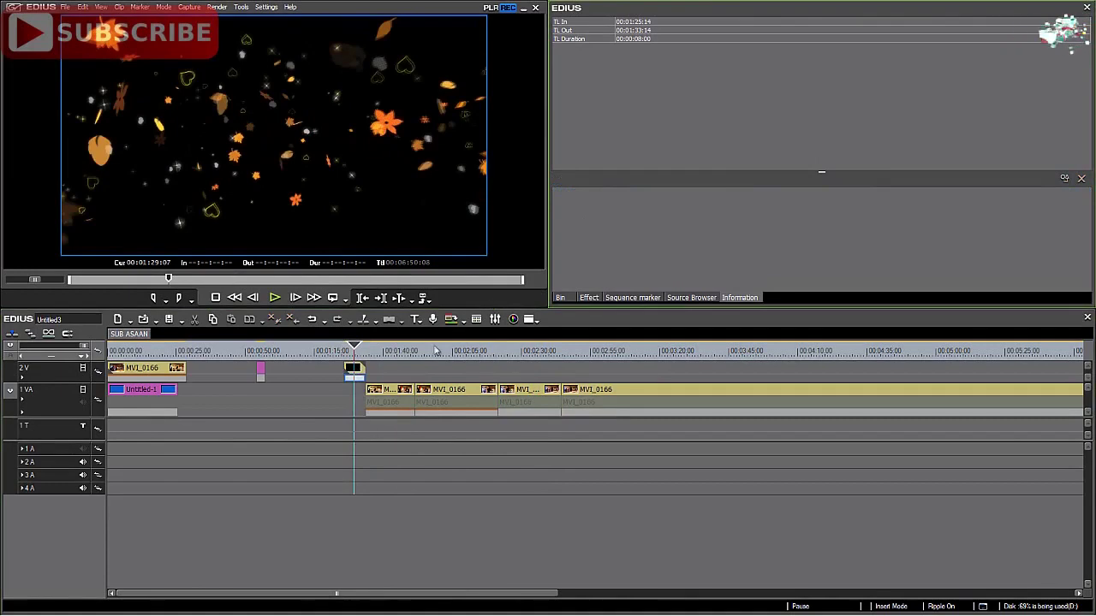
Apply the Screen blend keyer to the 1_Particles clip on track 2 V and move the clip to start at 00:01:33:14.
click(588, 298)
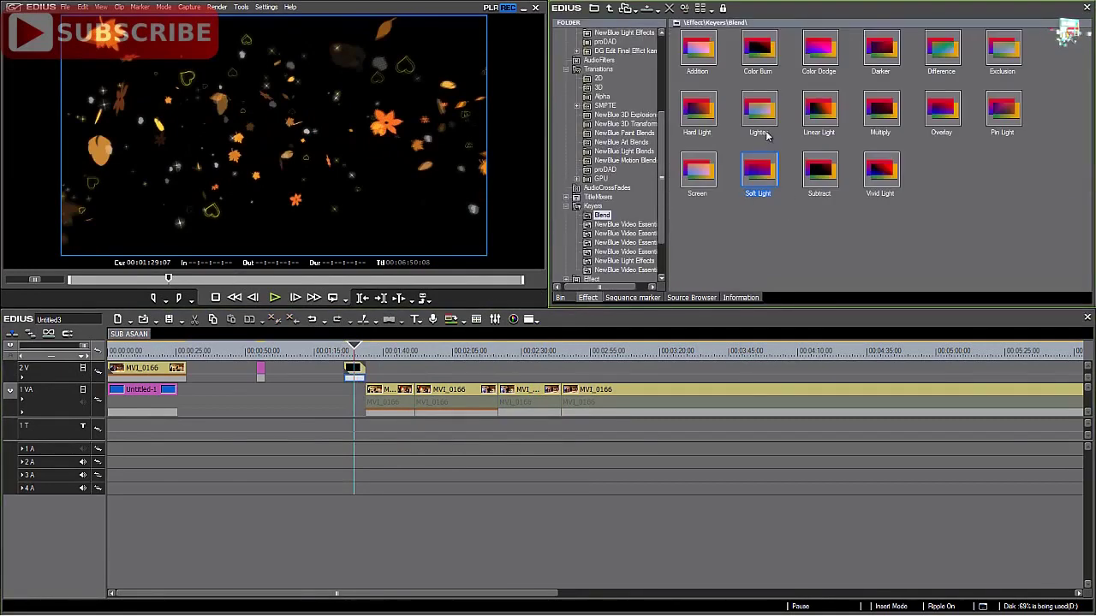
click(702, 174)
mouse_move(377, 359)
mouse_down()
mouse_move(356, 379)
mouse_move(335, 349)
mouse_move(386, 371)
mouse_move(369, 353)
mouse_up()
Ripple-delete the first two MVI_0166 segments on track 1 VA, starting at 00:01:33:14.
click(377, 390)
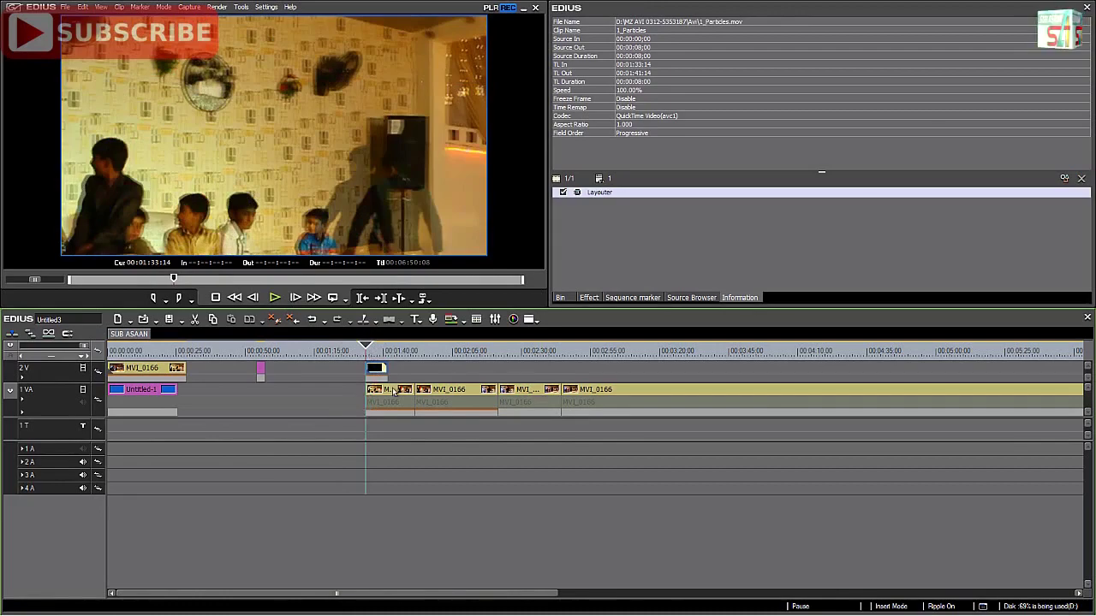
key(Delete)
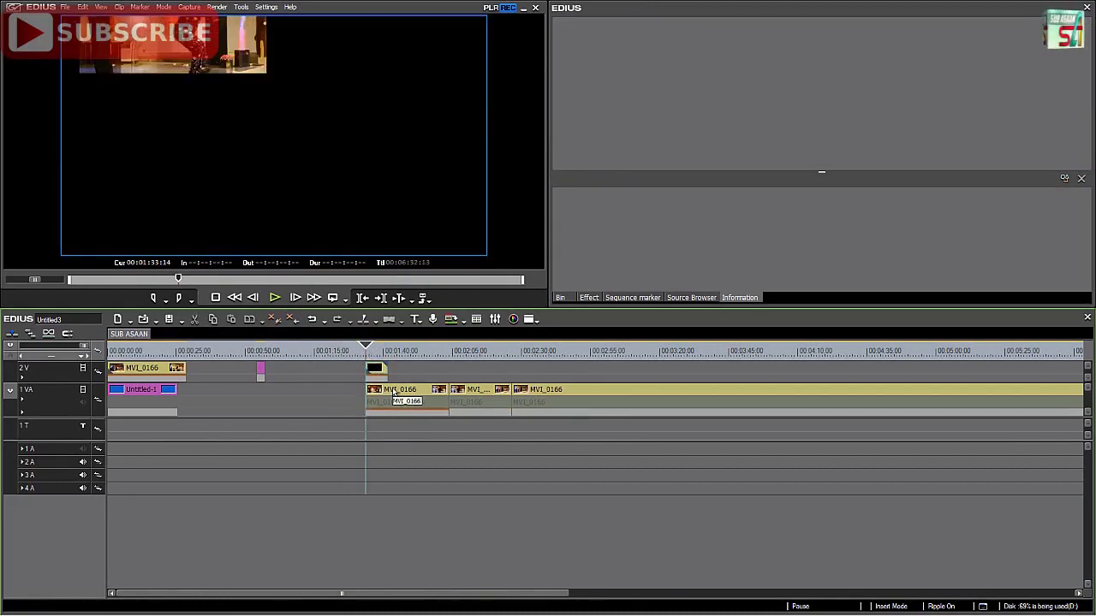
click(393, 390)
key(Delete)
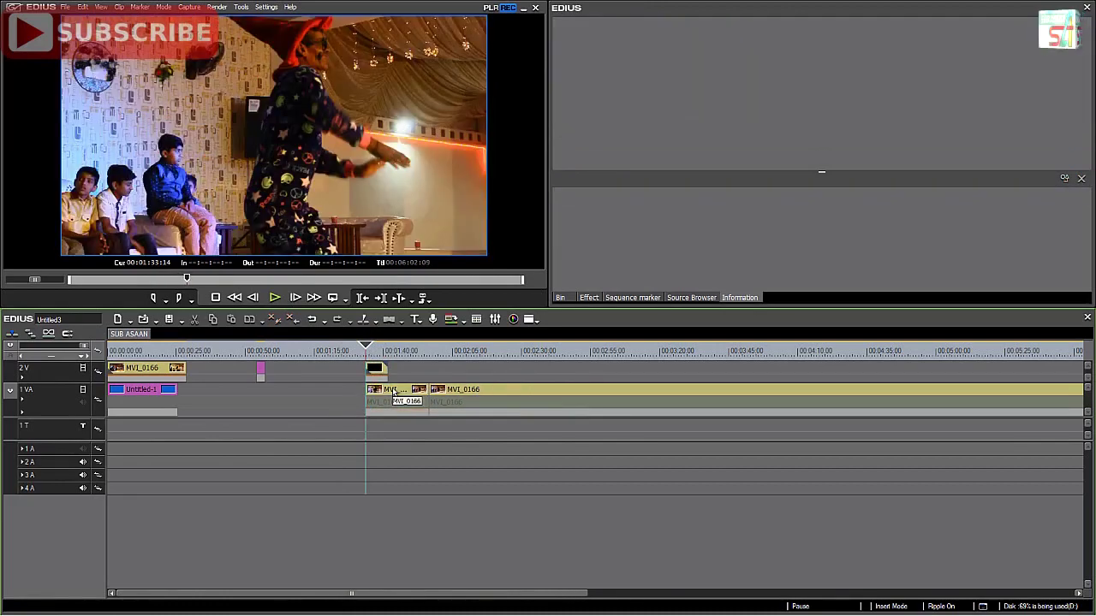
Move the 1_Particles clip on track 2 V to start at 00:01:36:03 and place the playhead at its beginning.
click(374, 372)
mouse_move(374, 372)
mouse_down()
mouse_move(340, 371)
mouse_move(340, 354)
mouse_move(387, 373)
mouse_up()
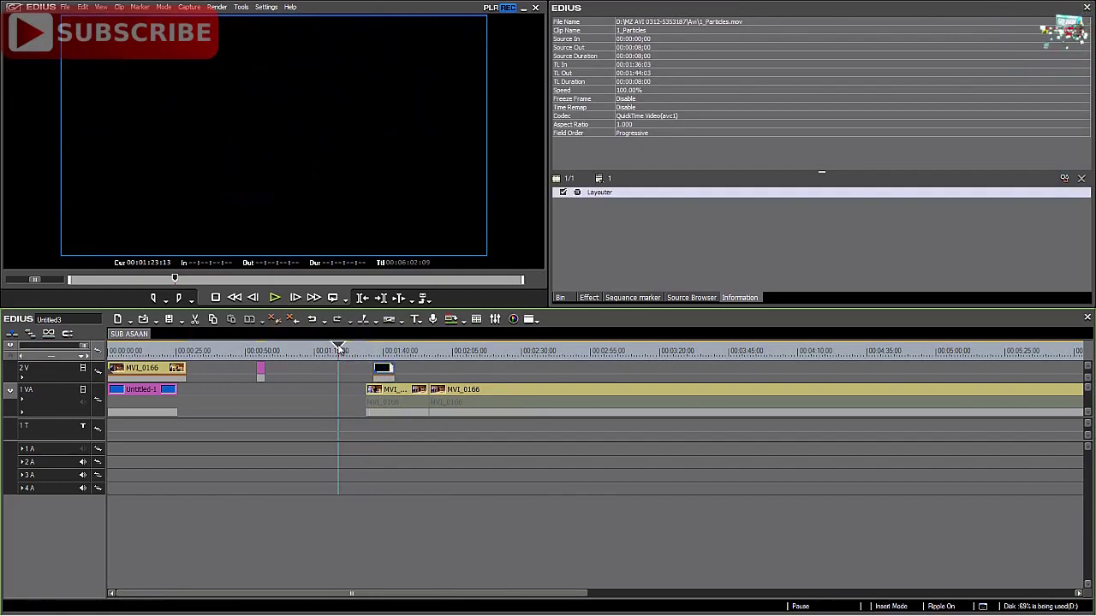
drag(339, 350, 373, 353)
Compare the 1_Particles clip in playback with its Screen keyer disabled and with the keyer enabled again.
click(384, 379)
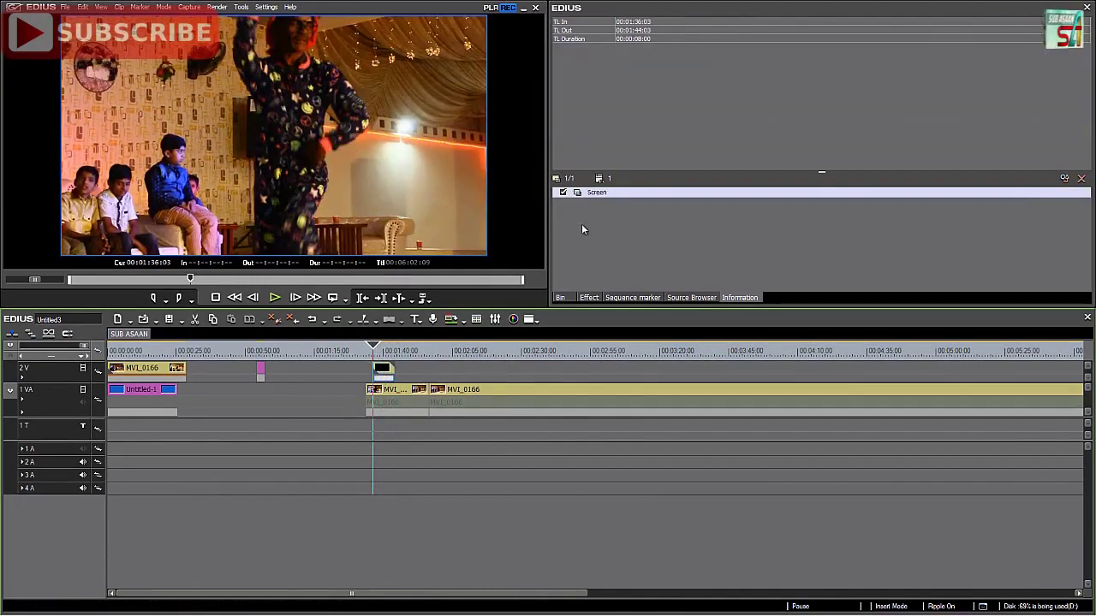
click(564, 192)
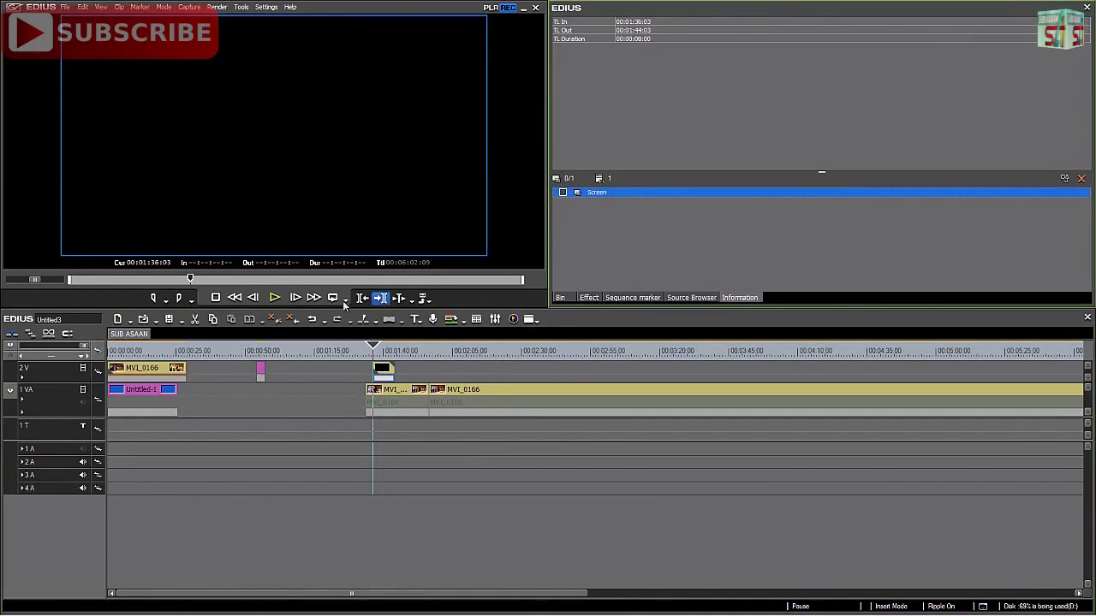
click(275, 298)
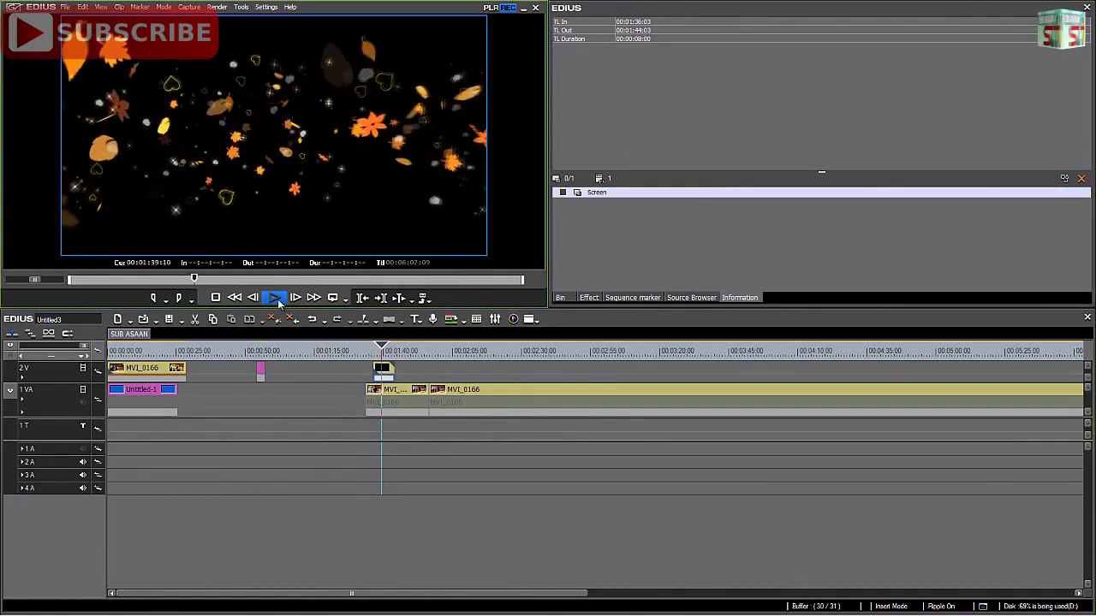
click(217, 297)
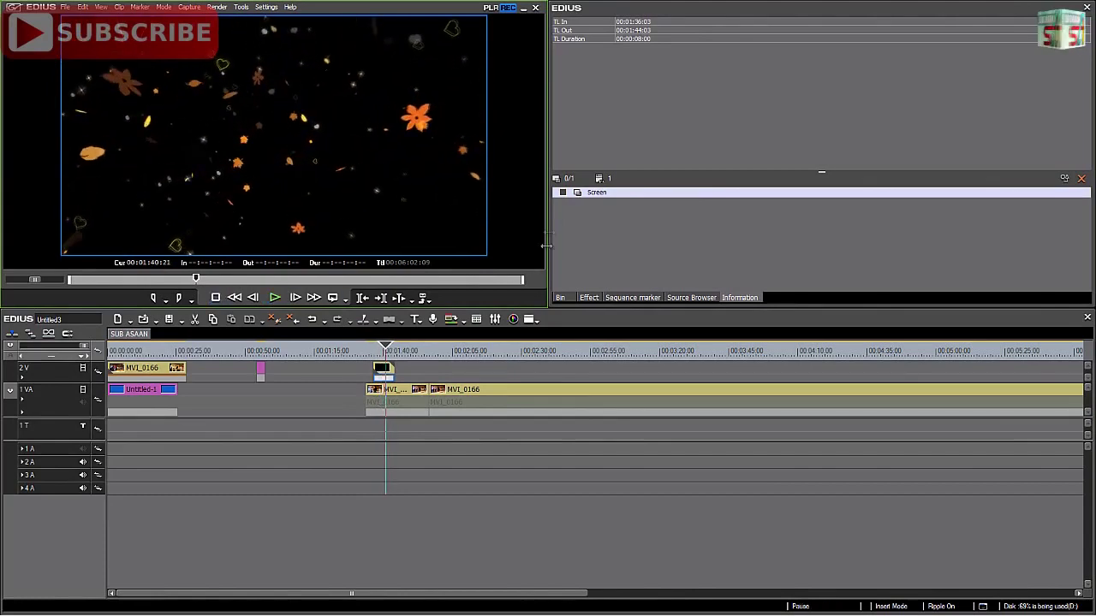
click(564, 193)
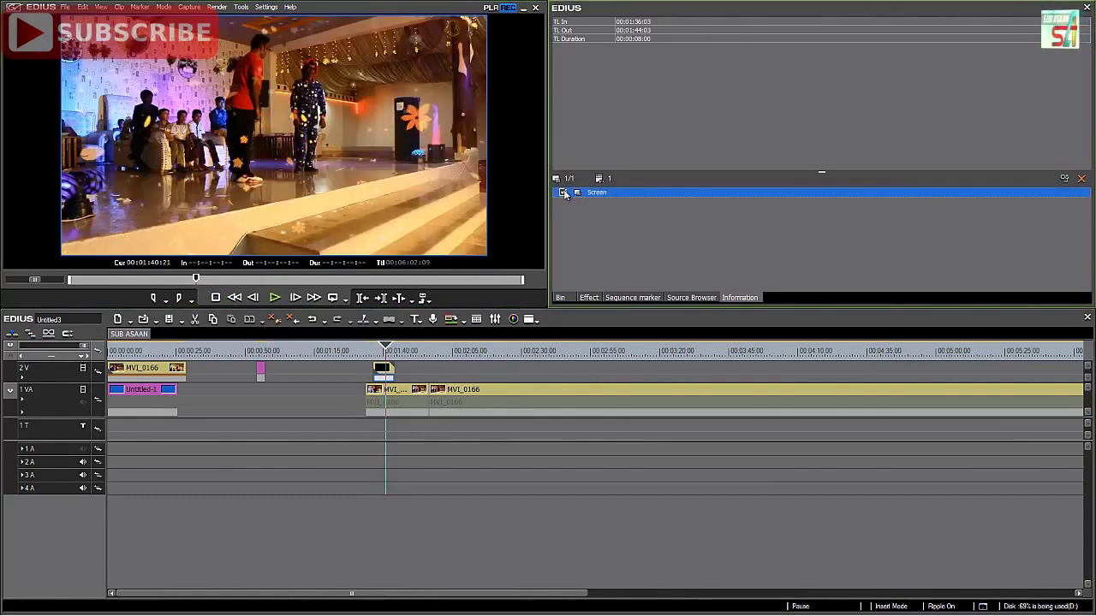
click(275, 297)
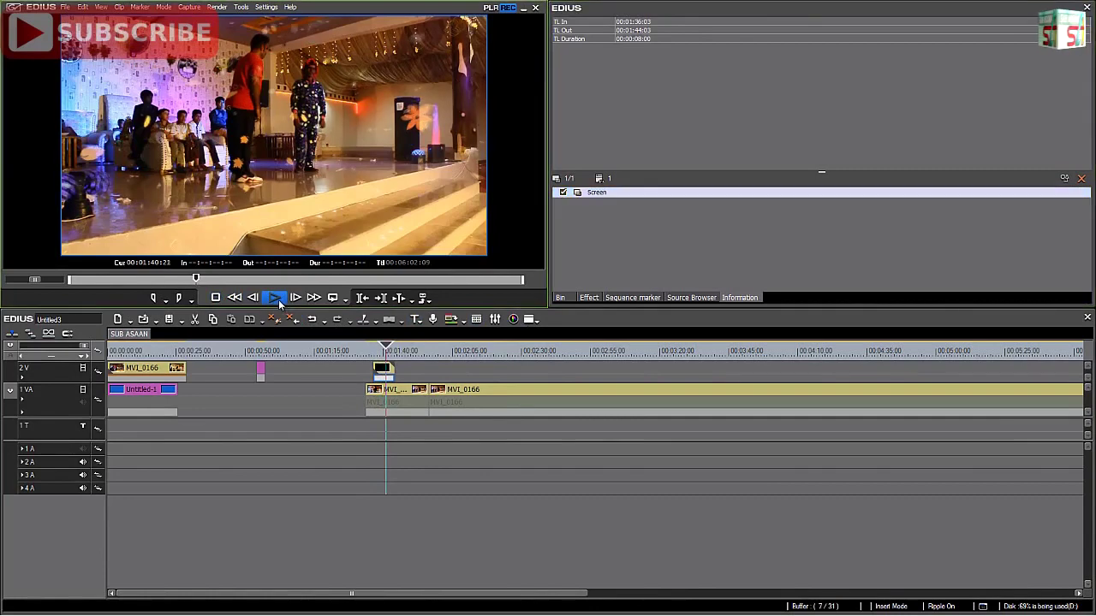
click(217, 298)
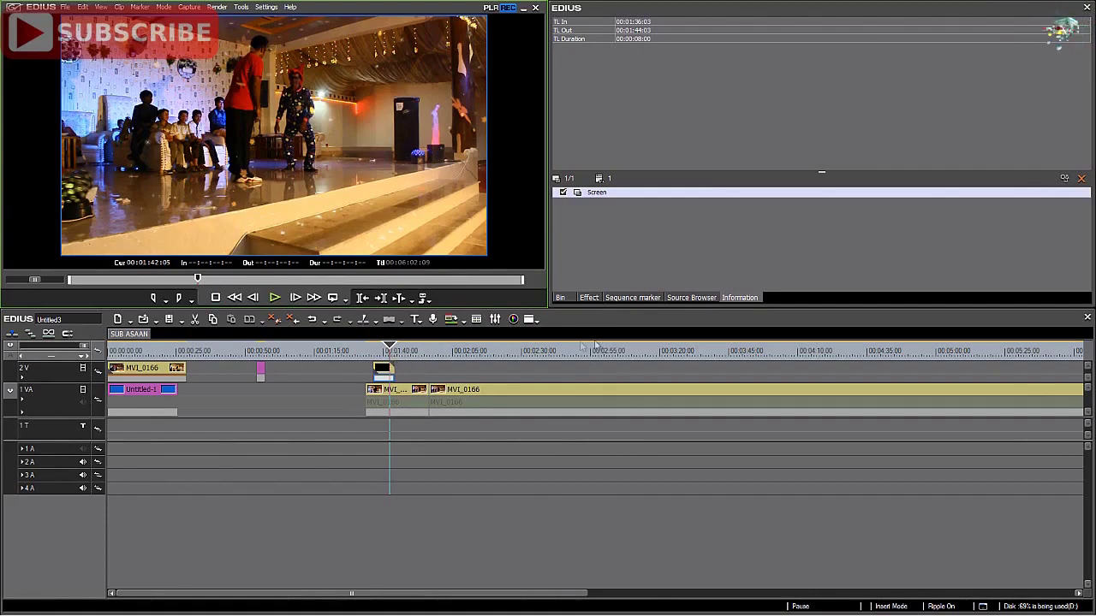
Browse the effect library's folders from the keyers up to the video filters and open the sequence marker list.
click(591, 300)
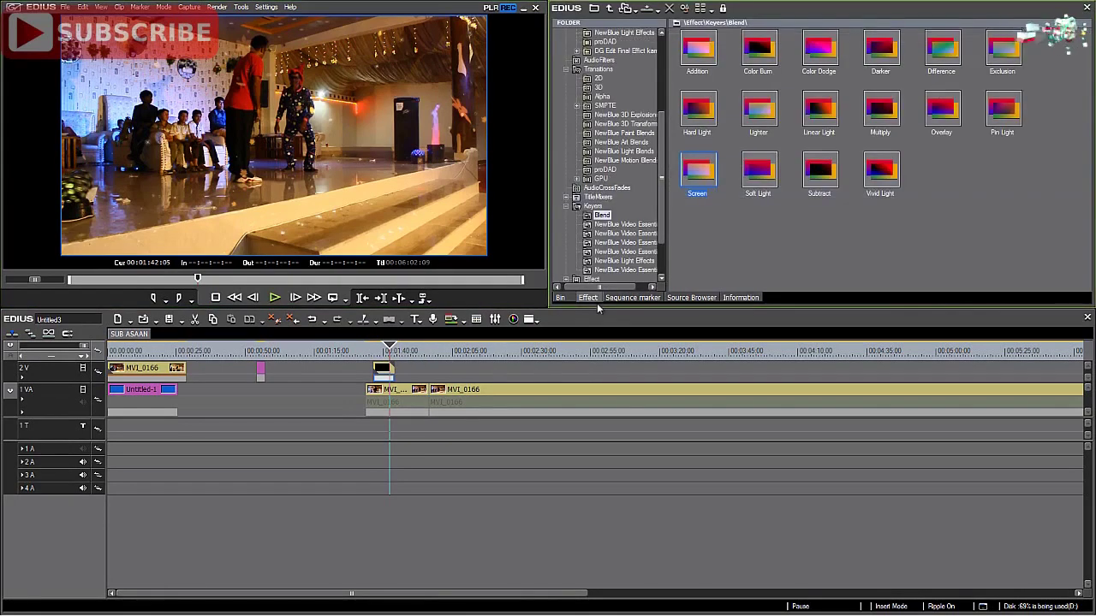
drag(664, 226, 663, 246)
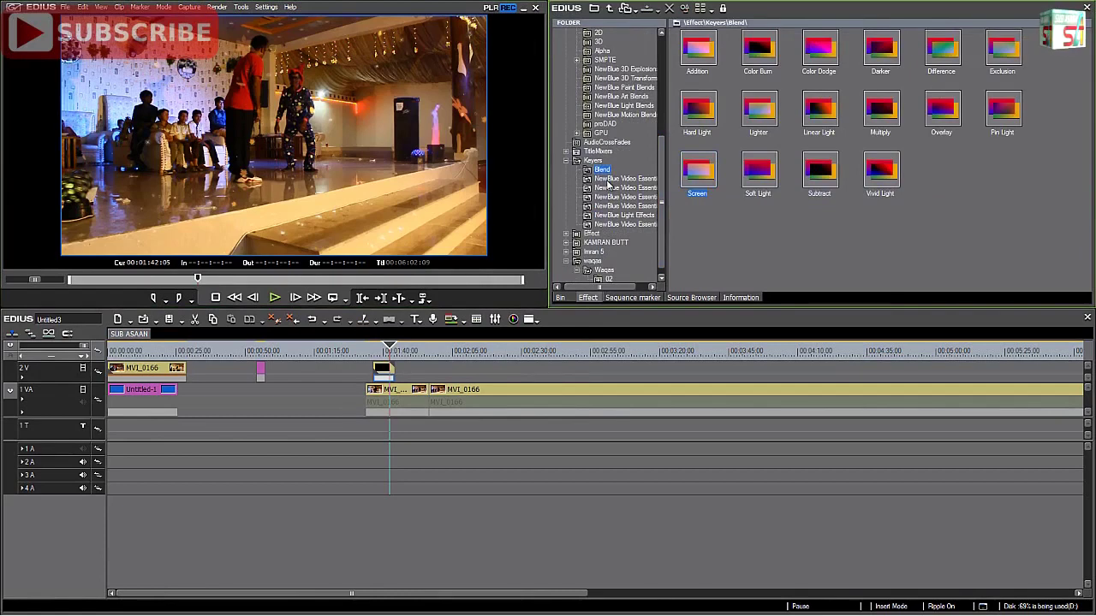
drag(661, 185, 661, 78)
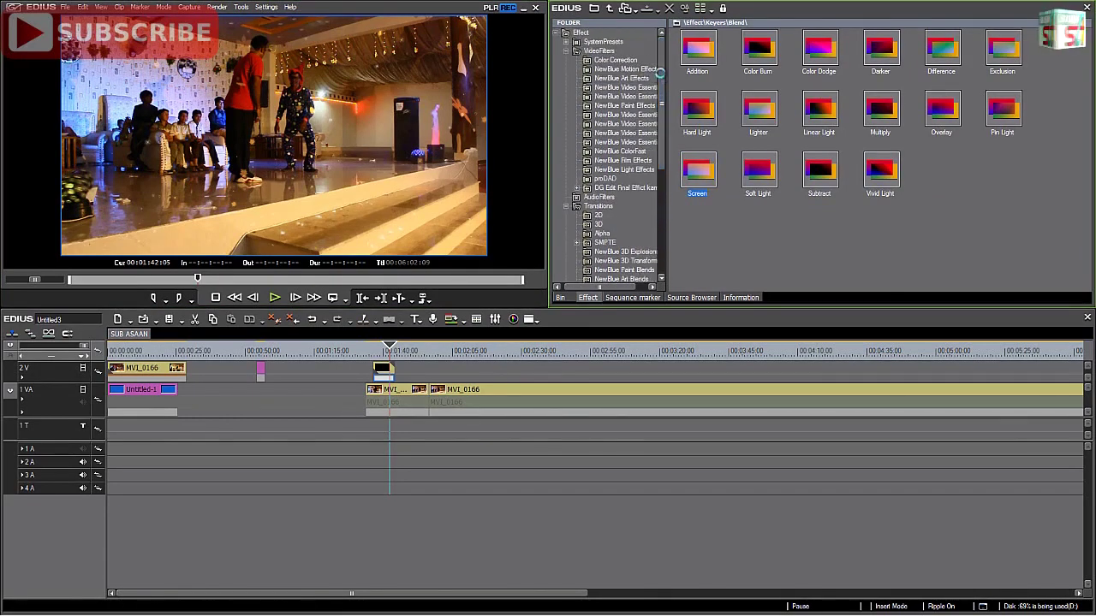
click(644, 297)
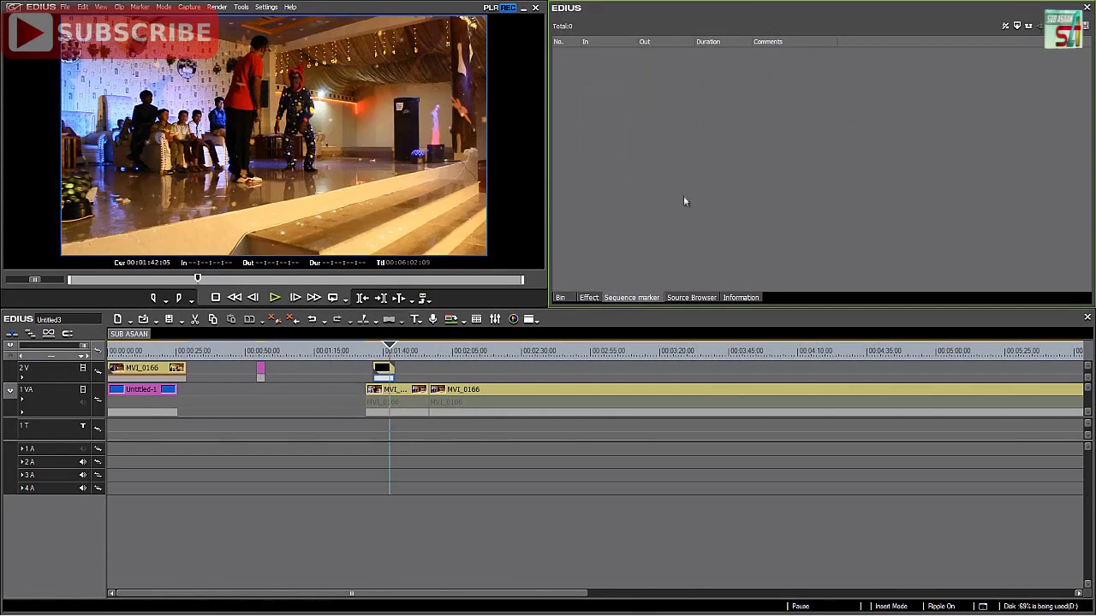
click(565, 298)
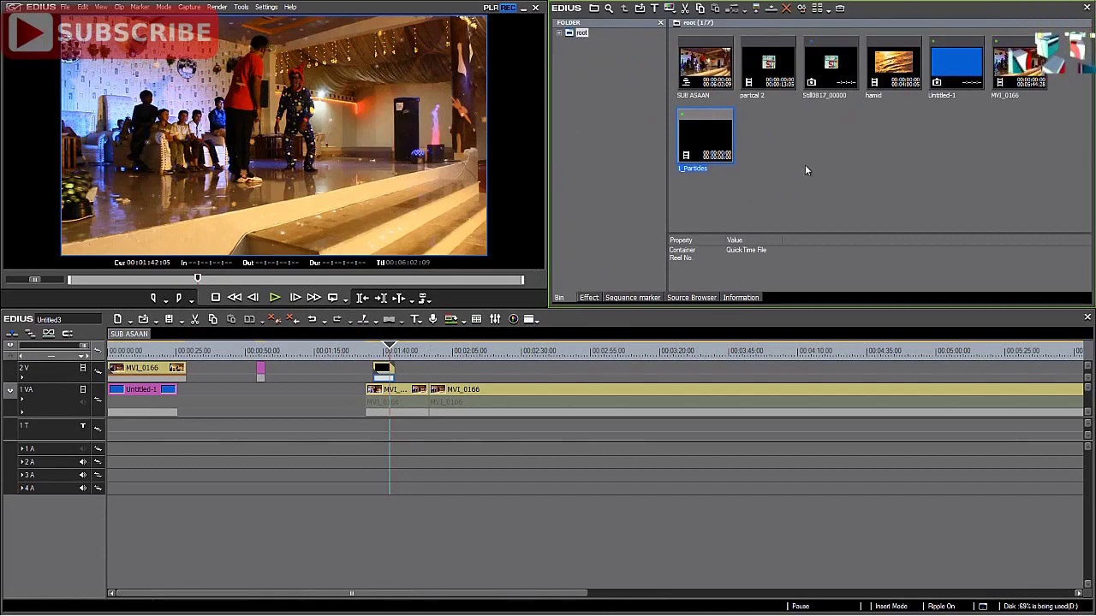
right_click(805, 169)
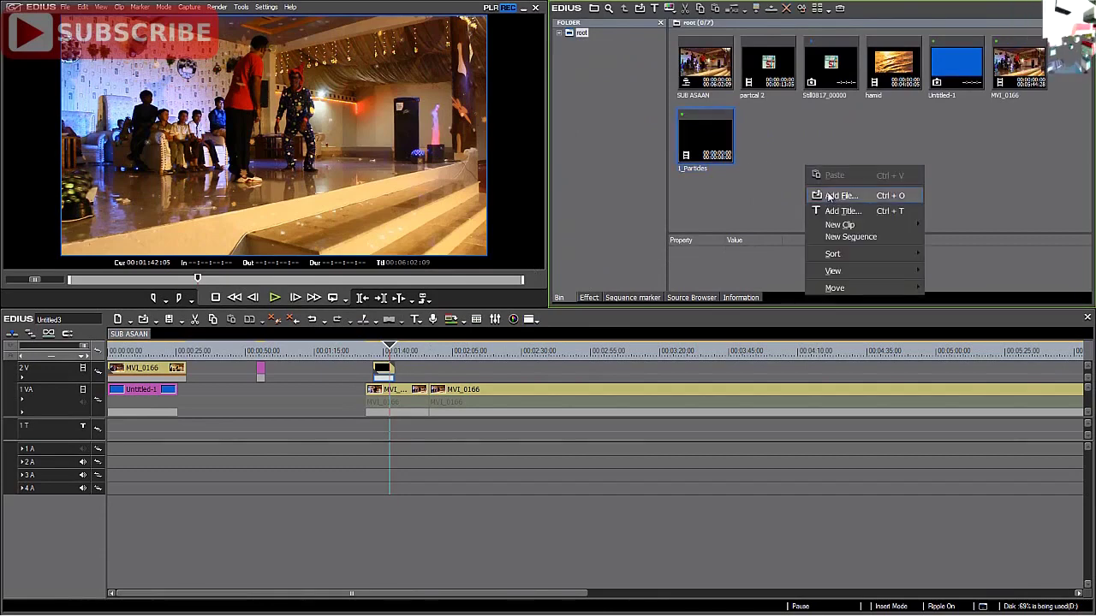
right_click(769, 197)
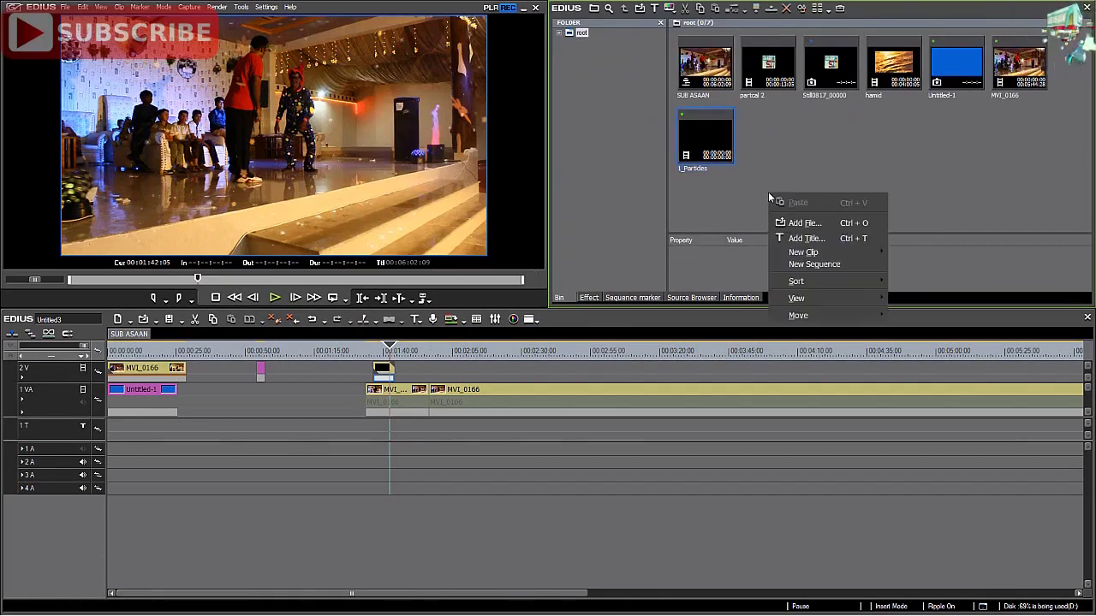
click(799, 239)
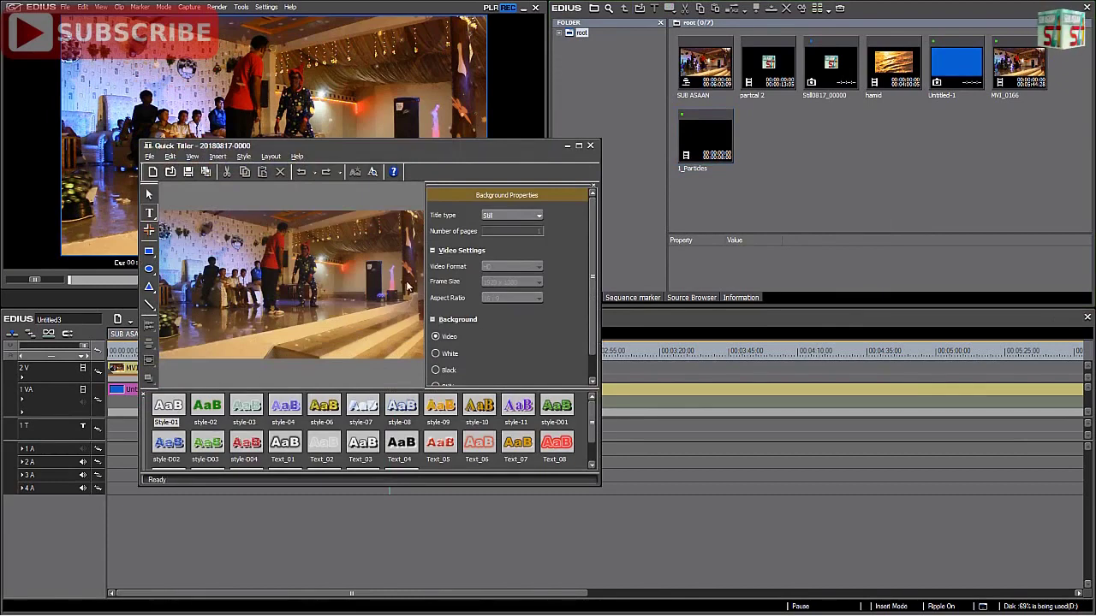
click(590, 146)
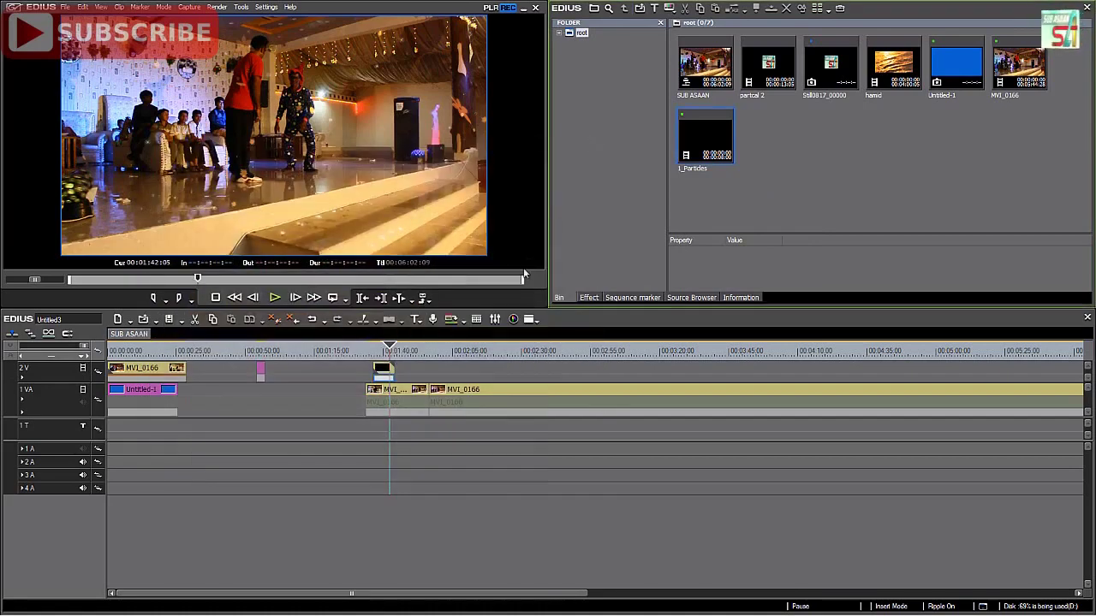
Create a title on the T1 track containing one line of repeated capital Bs in the Text_04 style.
click(416, 321)
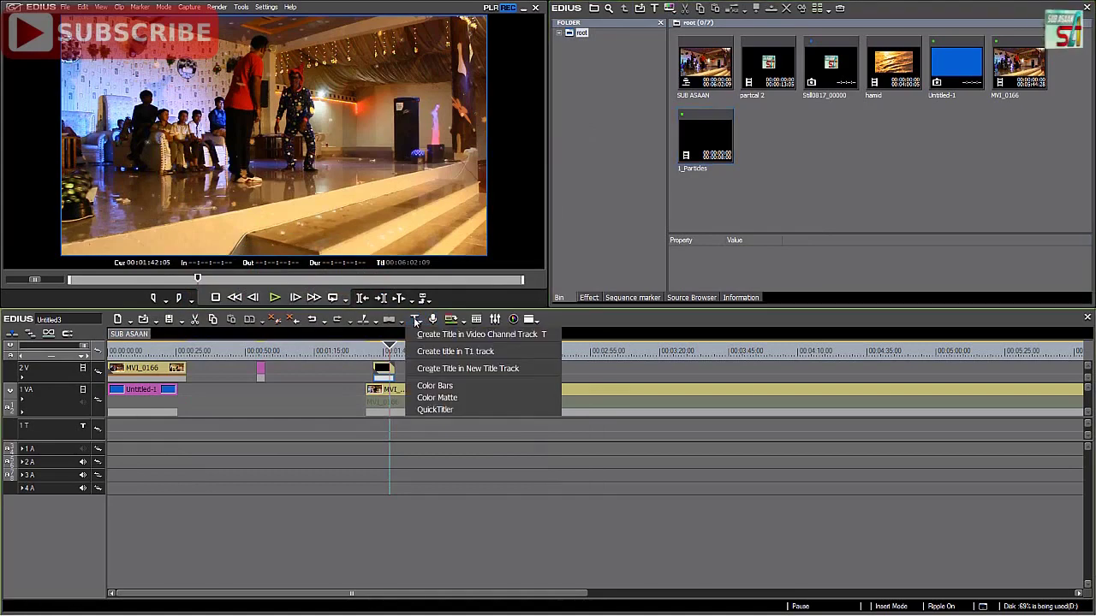
click(444, 355)
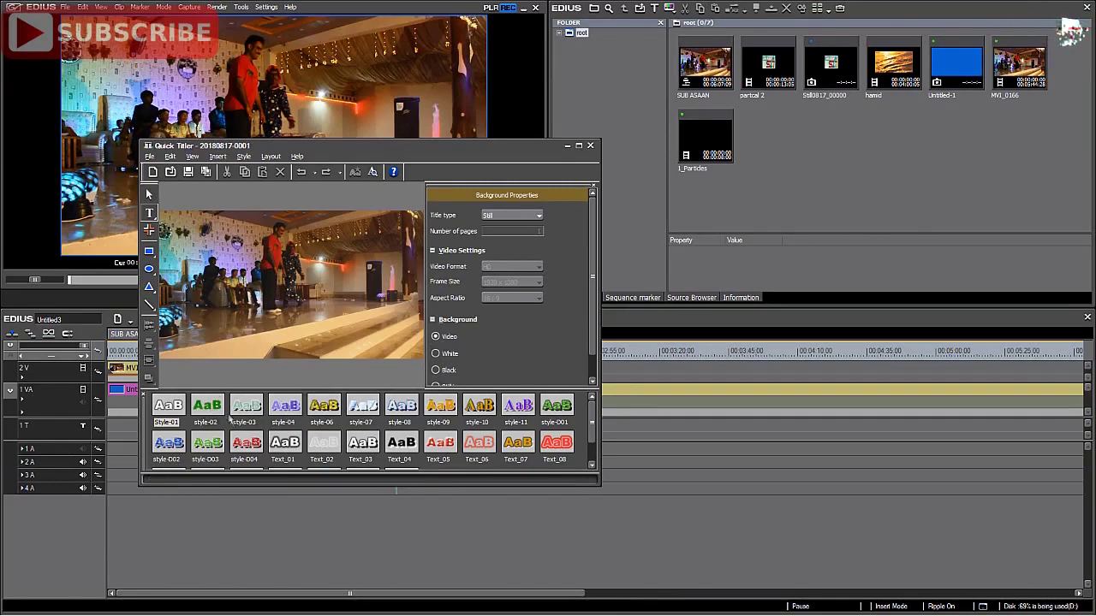
click(401, 441)
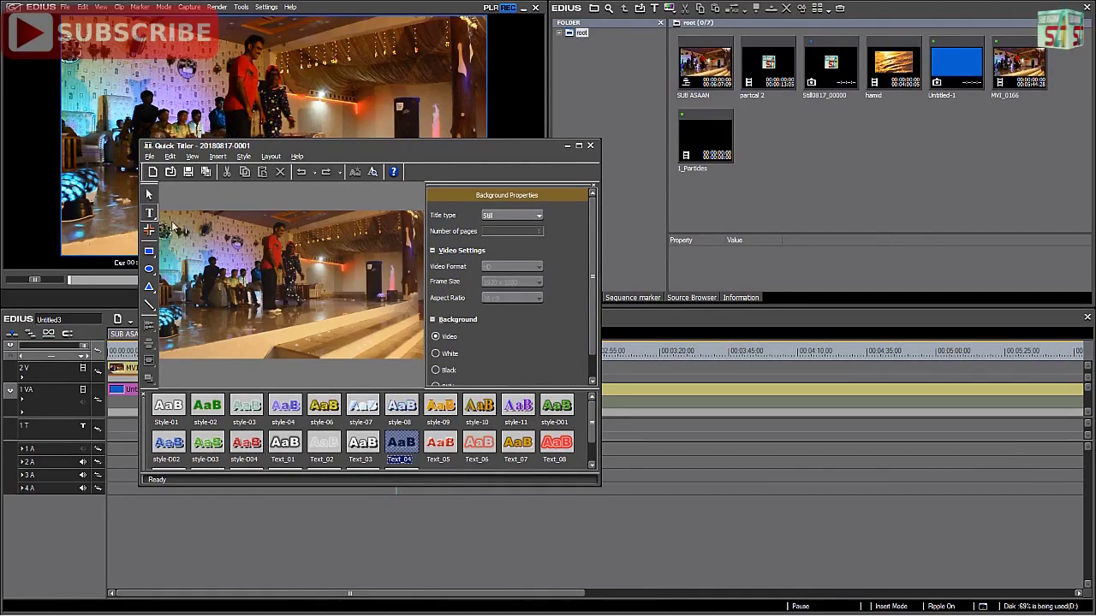
click(149, 212)
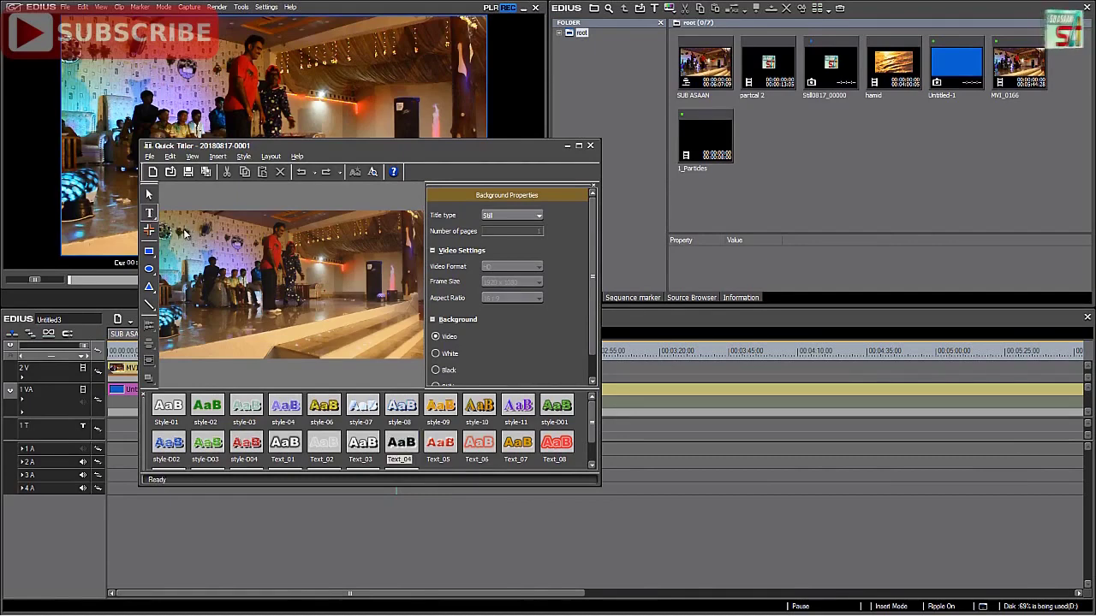
click(184, 233)
text(BBBB)
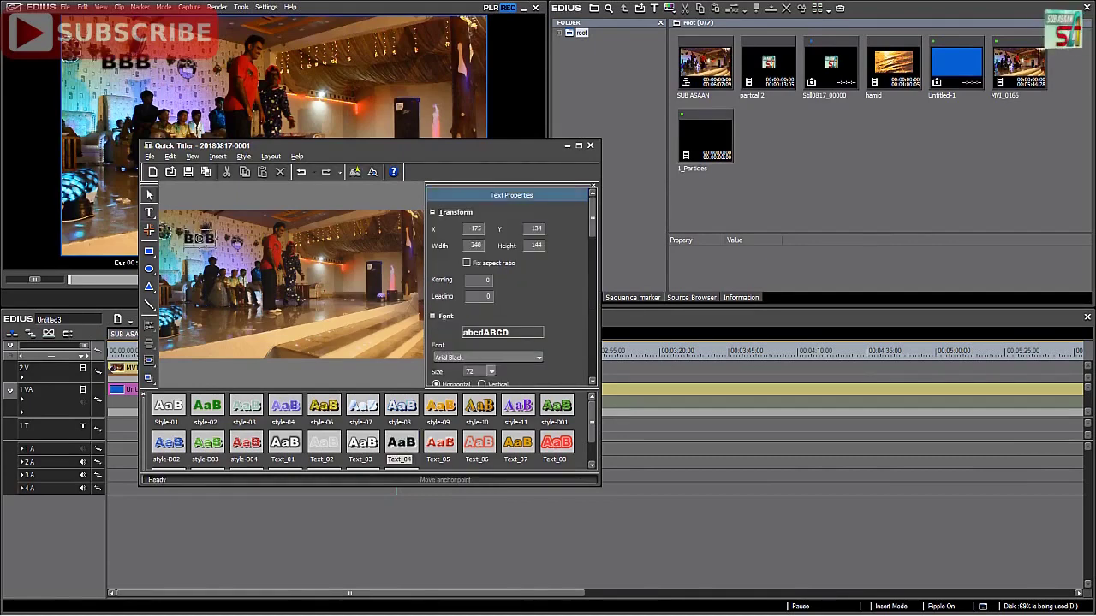
text(BBBBBBBBBBBBBBBBB)
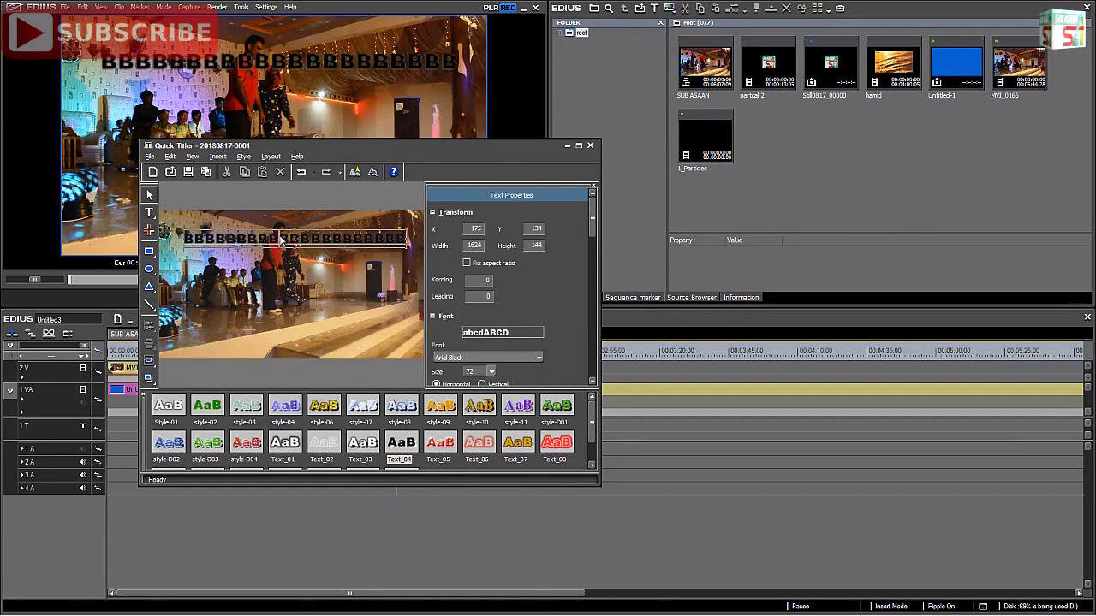
Move the text line to the frame's lower edge, partly off its left side, at about X -477, Y 960.
drag(251, 245, 250, 346)
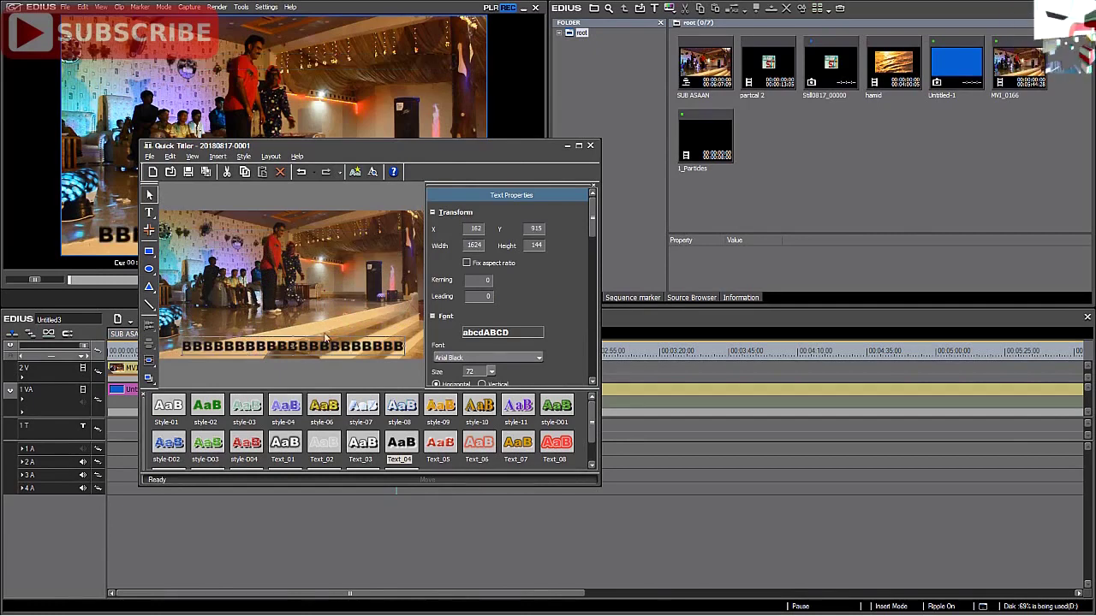
click(150, 213)
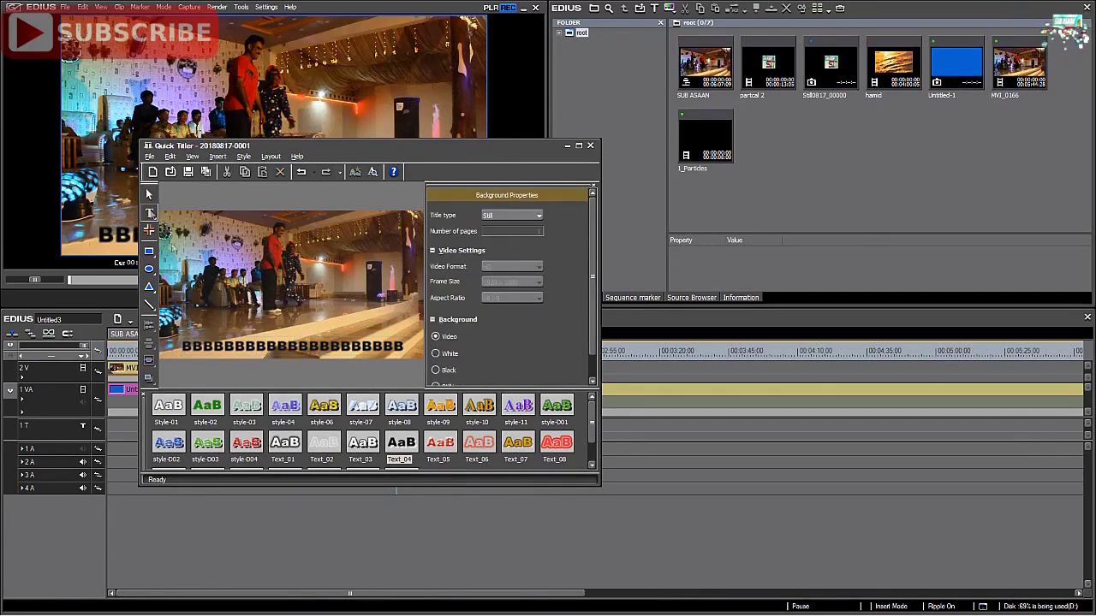
click(267, 346)
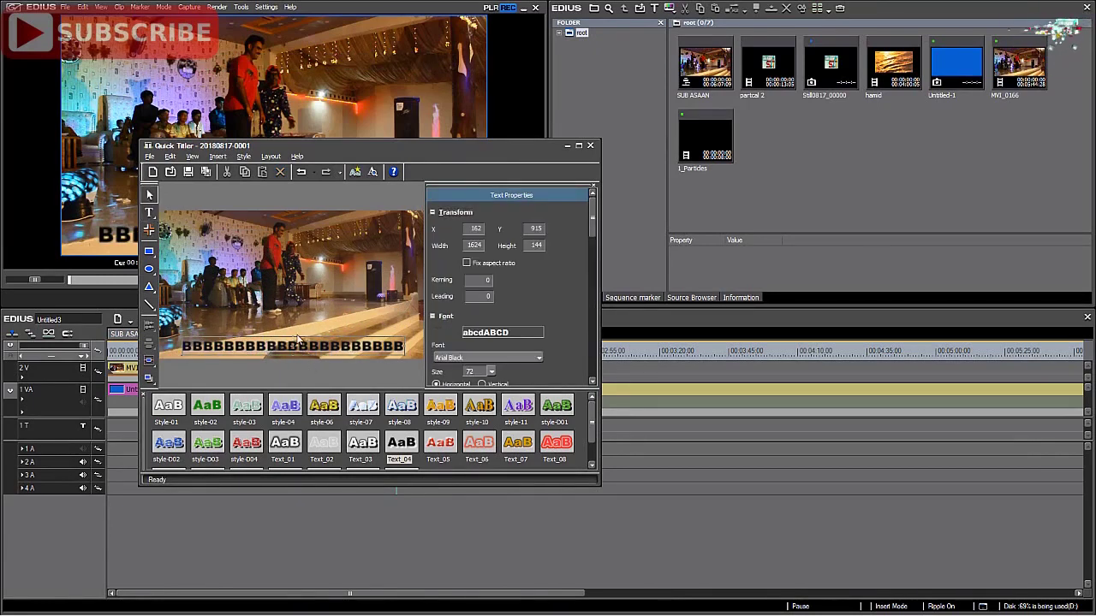
click(294, 357)
click(293, 348)
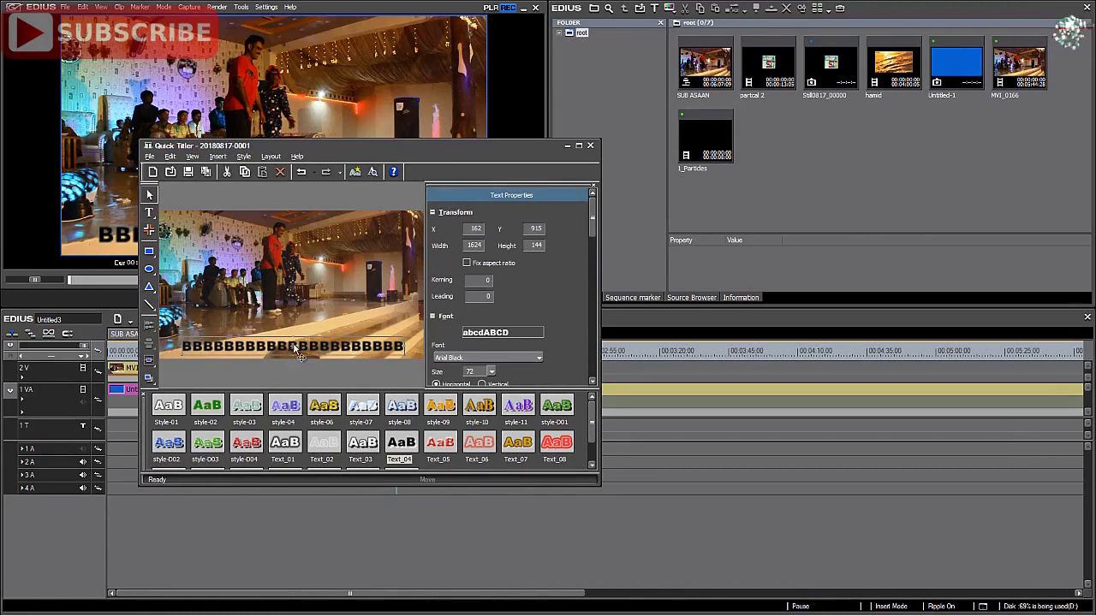
click(293, 343)
click(296, 342)
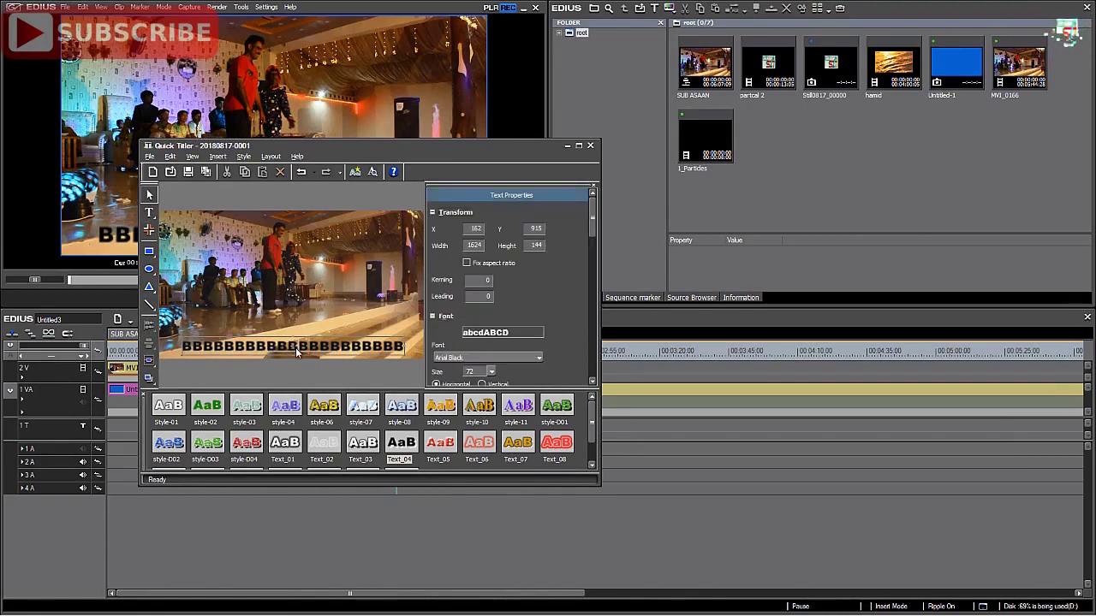
click(291, 348)
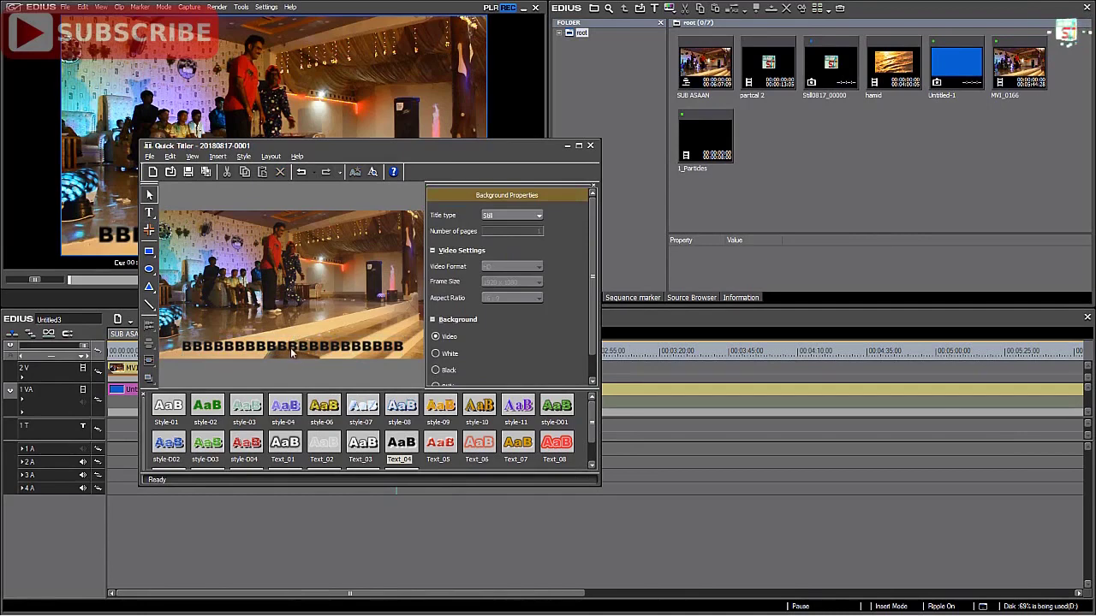
click(290, 348)
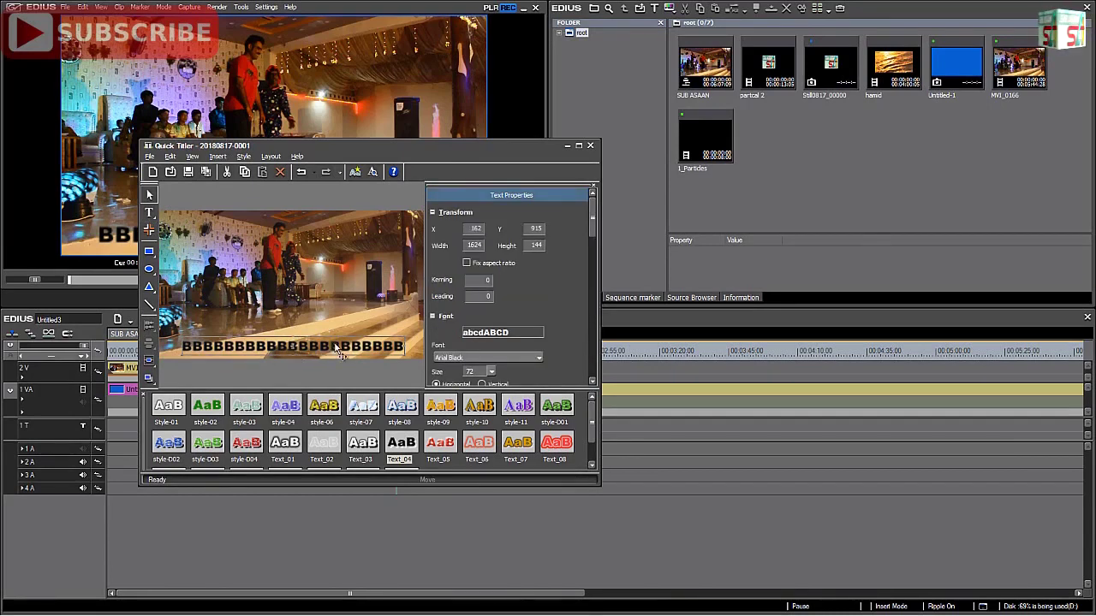
drag(333, 346, 280, 351)
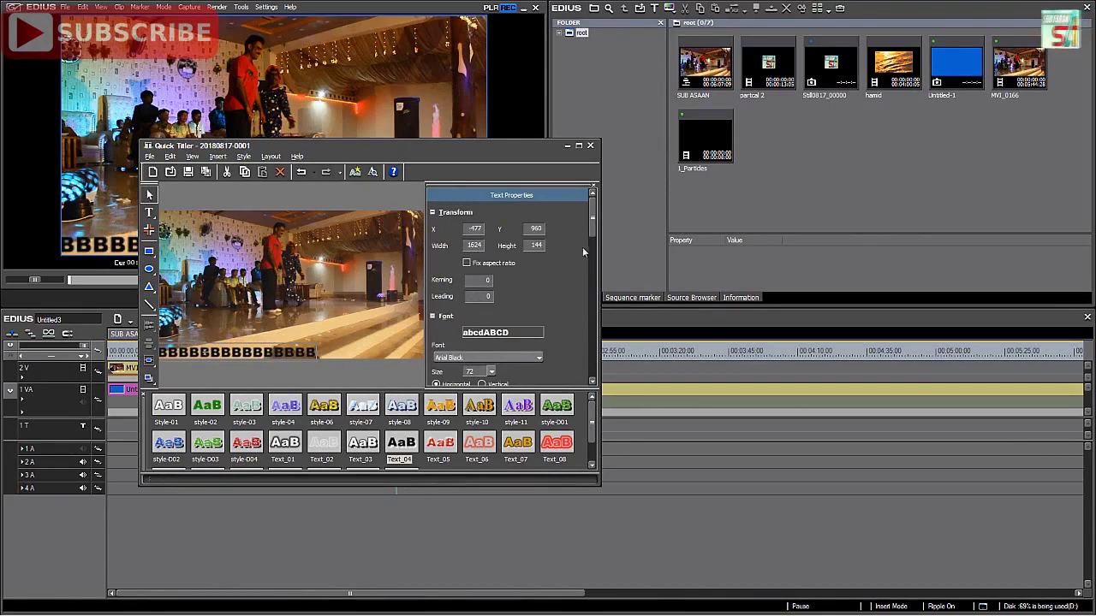
Set the title type to Crawl(from left) and save the title.
drag(589, 226, 591, 272)
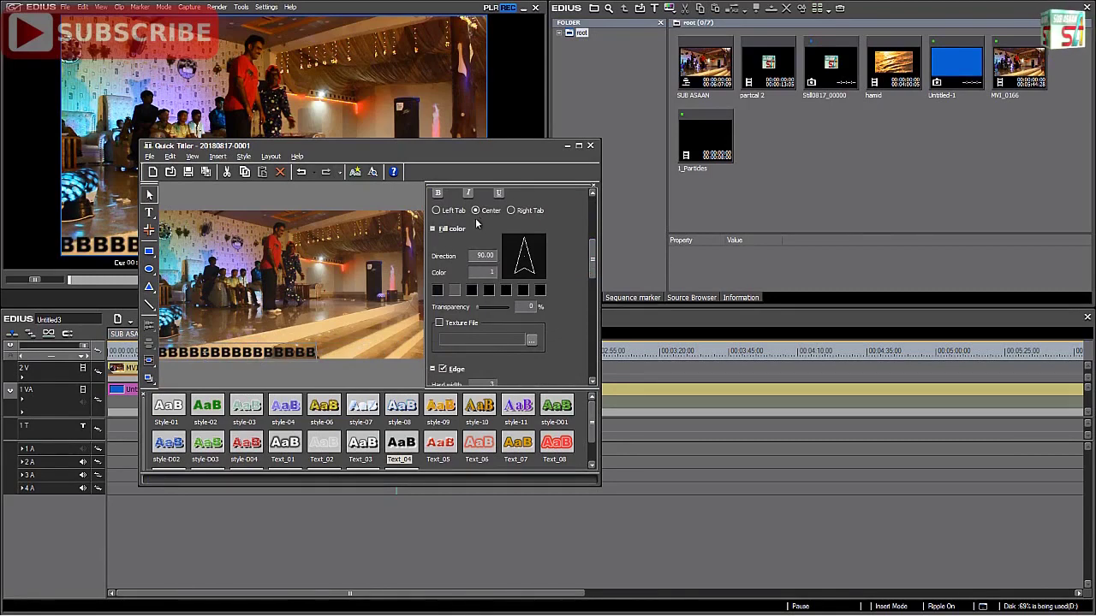
drag(592, 269, 592, 336)
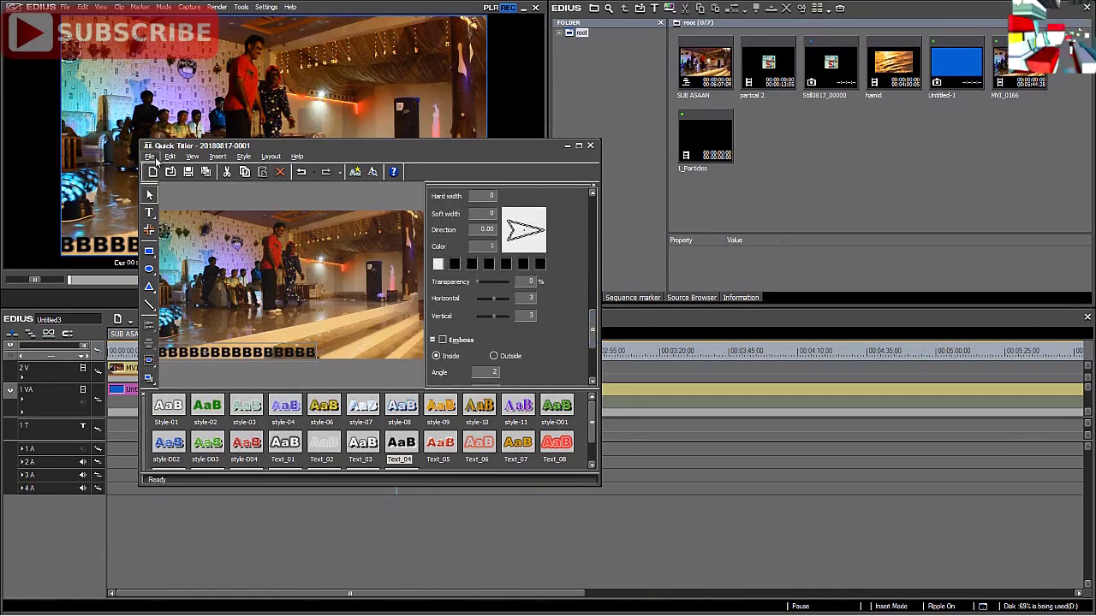
click(152, 213)
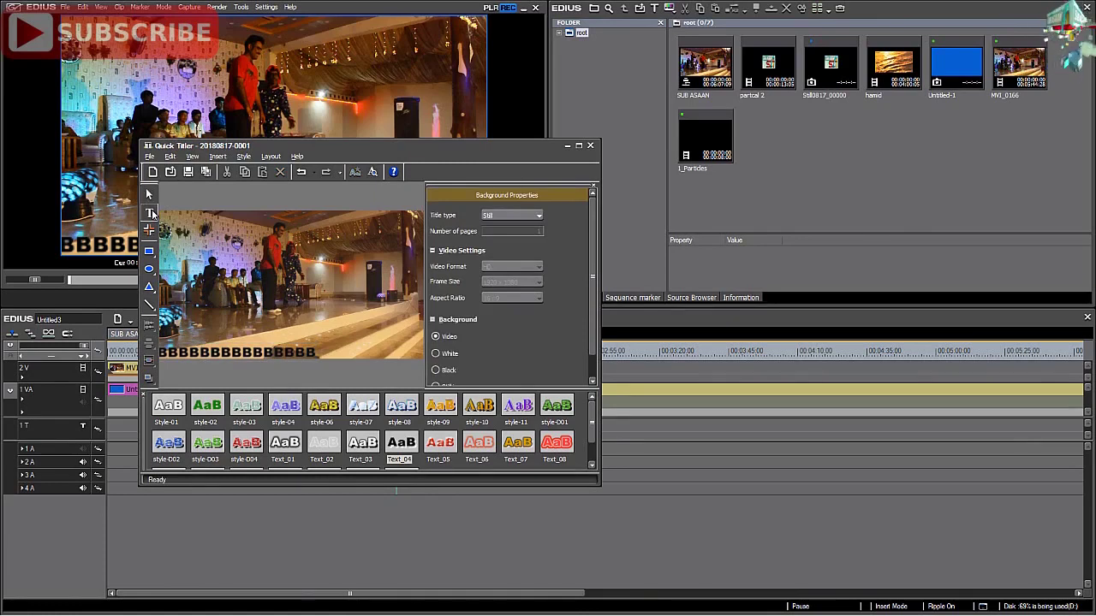
click(538, 217)
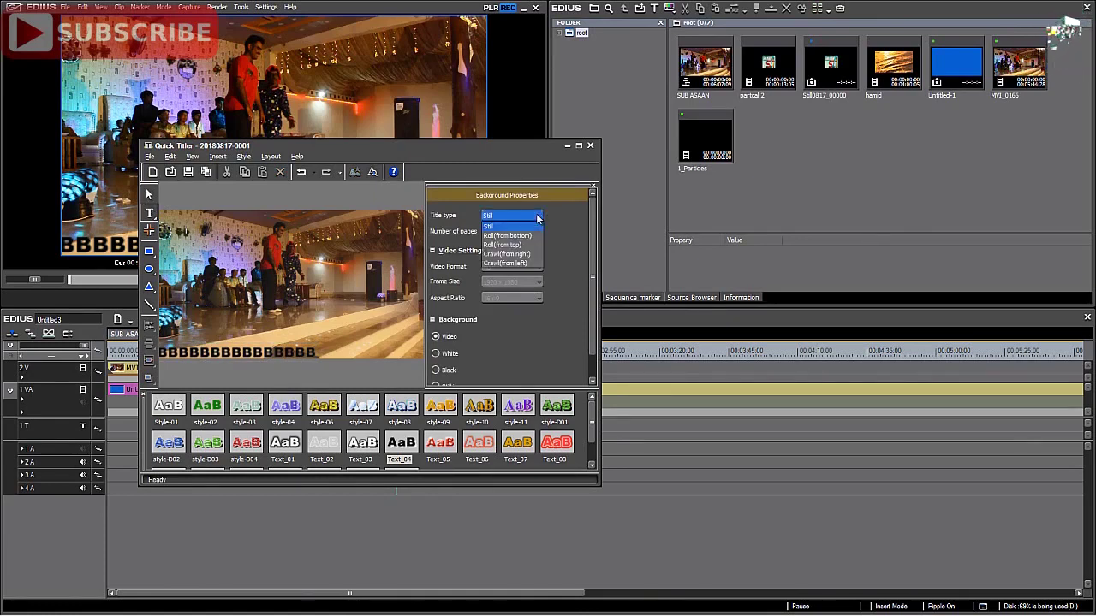
click(514, 255)
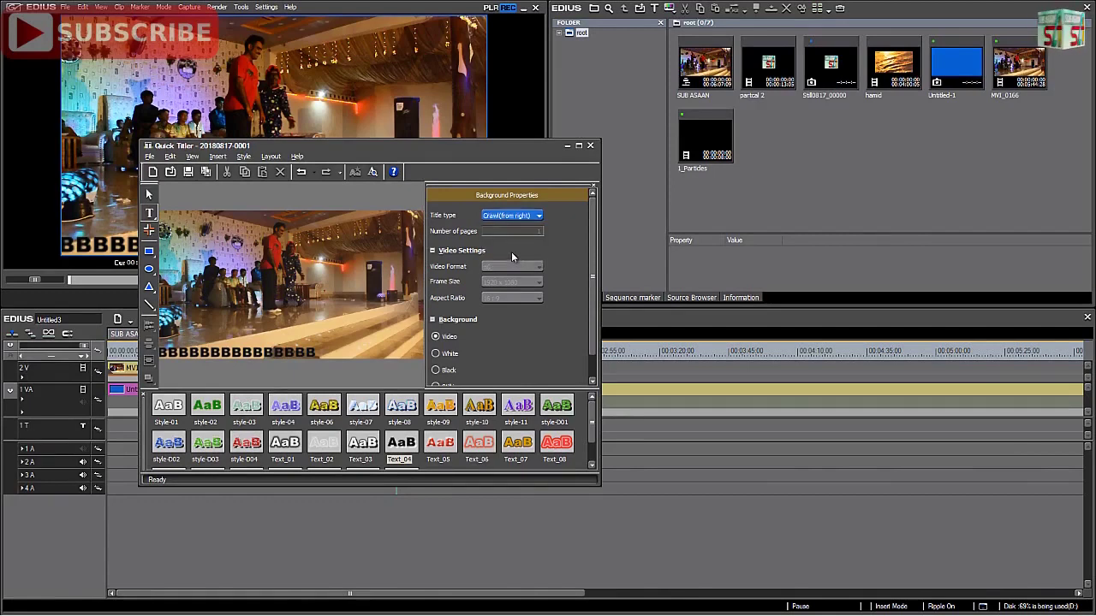
click(539, 216)
click(521, 264)
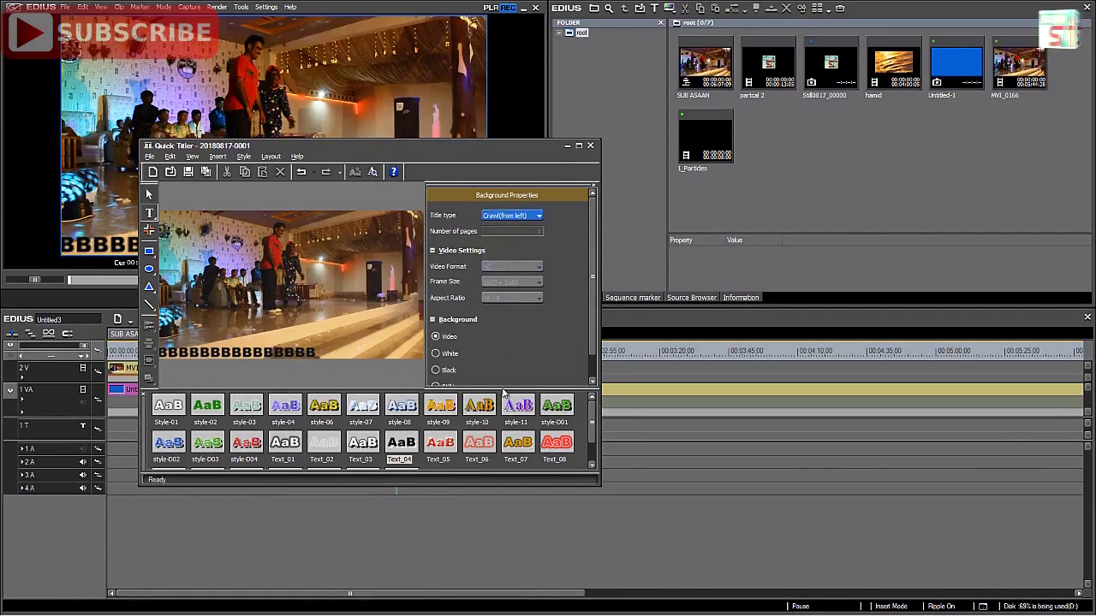
click(589, 146)
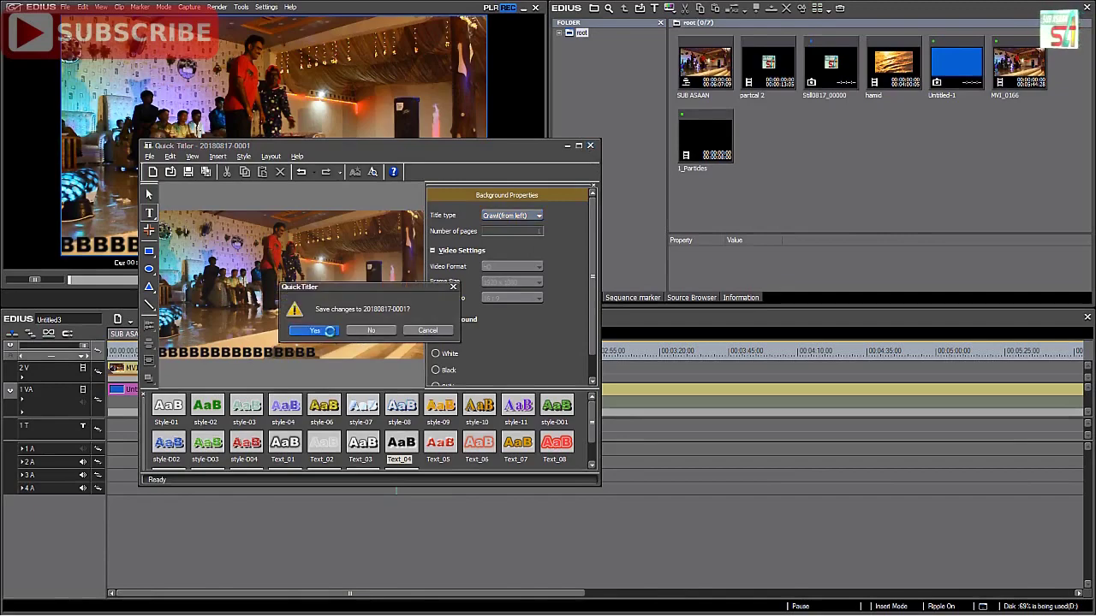
click(333, 334)
Extend the start of the title clip on track 1 T back to near the 1_Particles clip's start and preview the crawl.
drag(396, 348, 381, 349)
drag(392, 426, 370, 425)
click(275, 298)
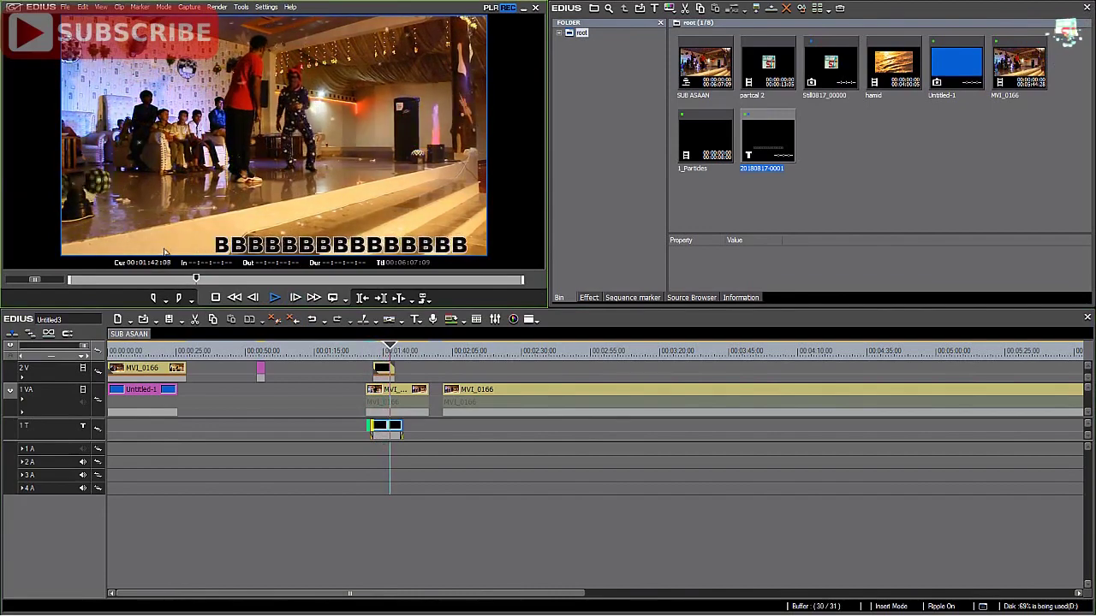
click(215, 297)
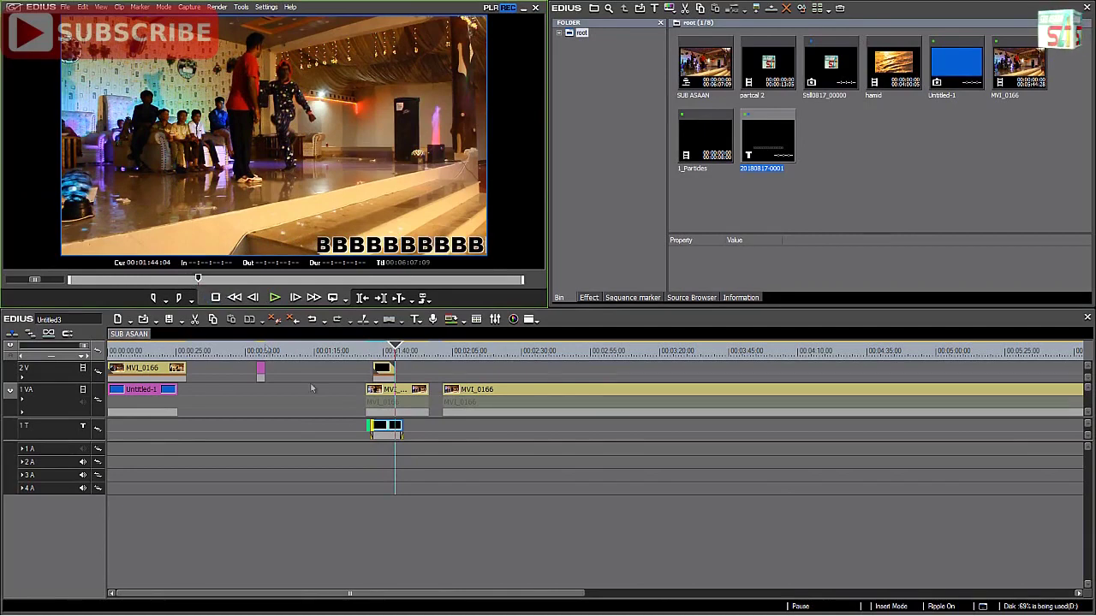
Reopen the title and draw a Rectangle_05 style bar, about 1054 wide and 60 high, along the frame's lower edge.
double_click(392, 428)
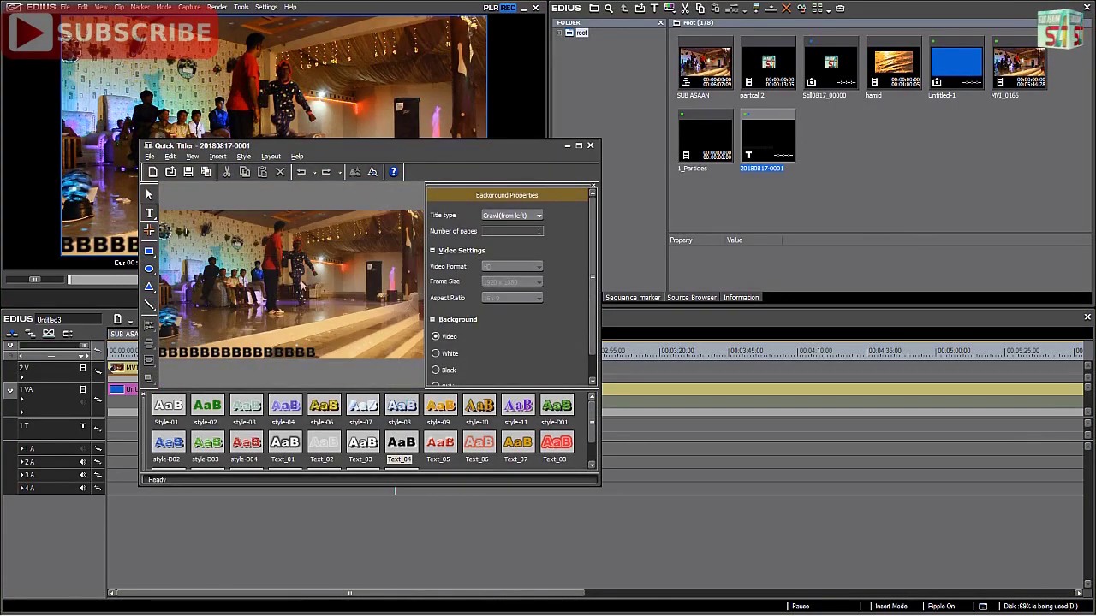
click(151, 252)
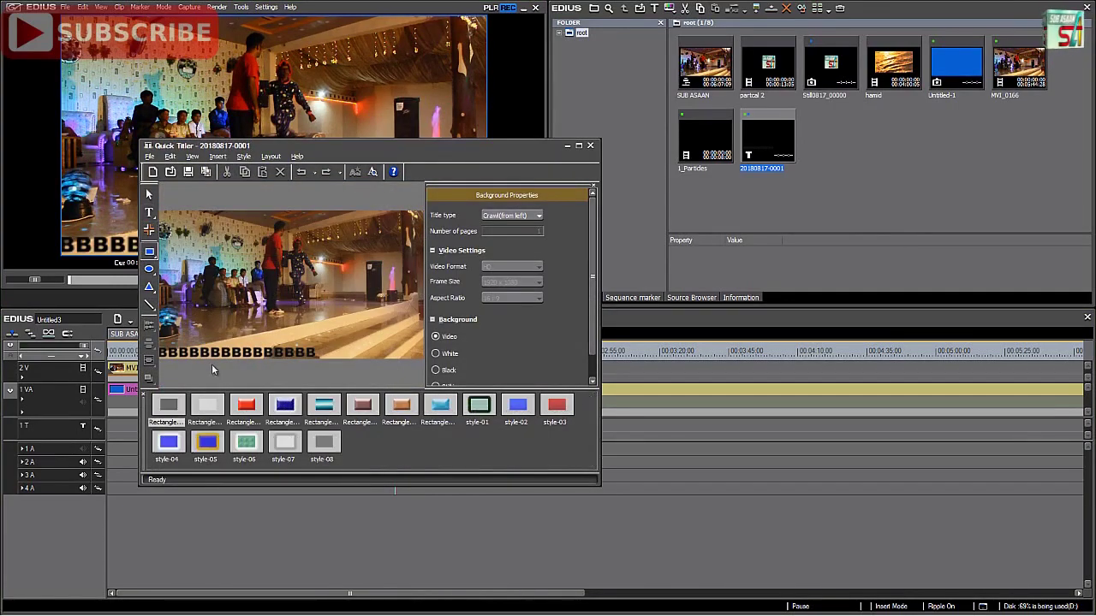
click(325, 408)
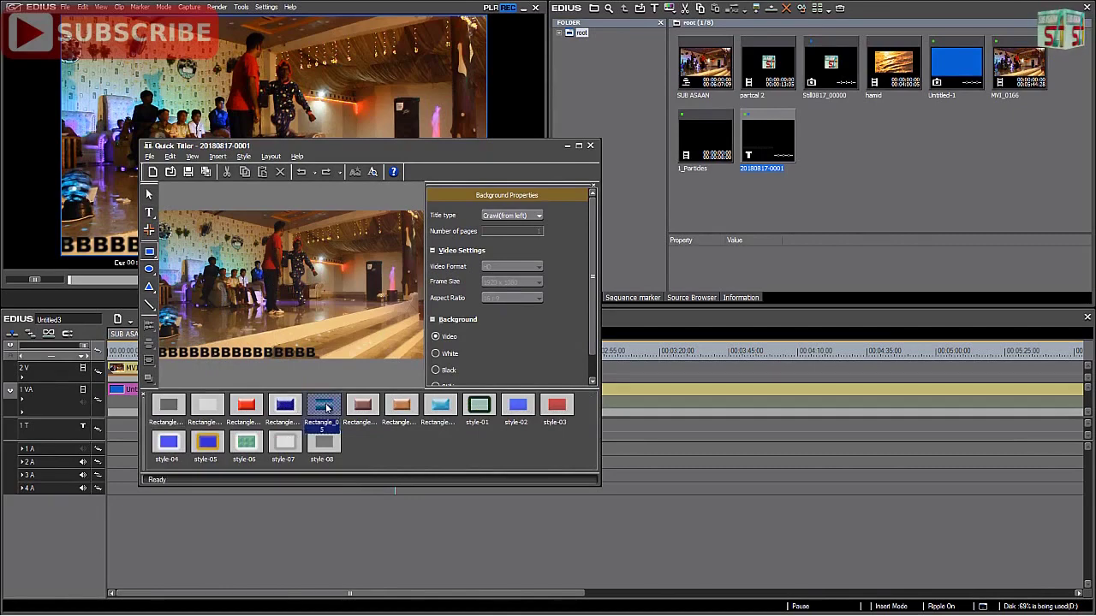
click(280, 355)
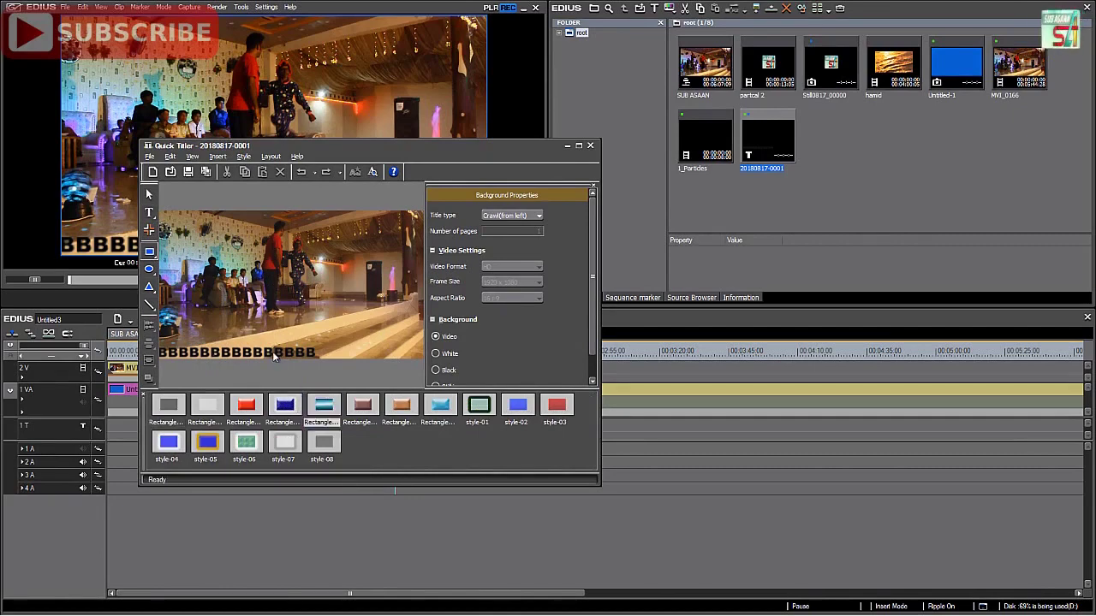
drag(283, 361, 415, 360)
Stretch the bar across the full frame width to about 1915 wide and 116 high so it covers the text line.
scroll(380, 355, up, 2)
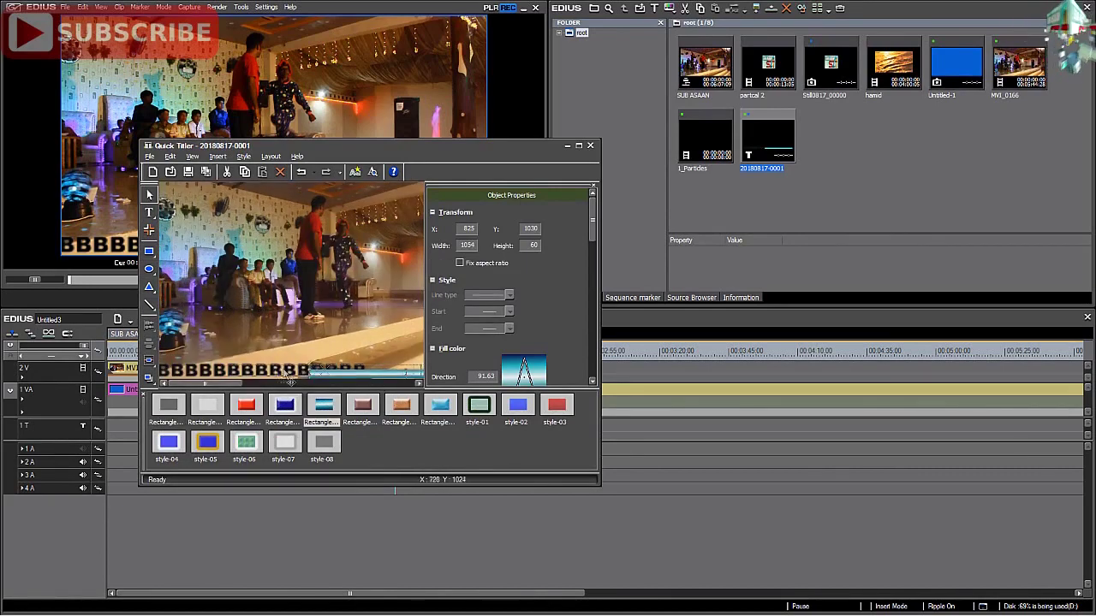
scroll(225, 370, down, 2)
drag(230, 364, 422, 363)
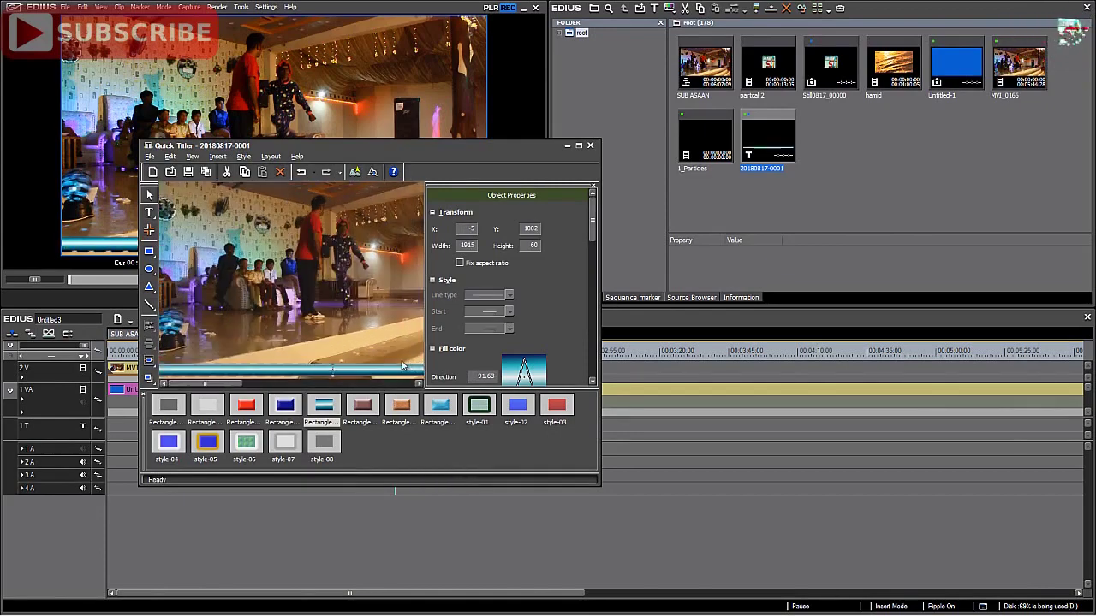
drag(333, 368, 332, 358)
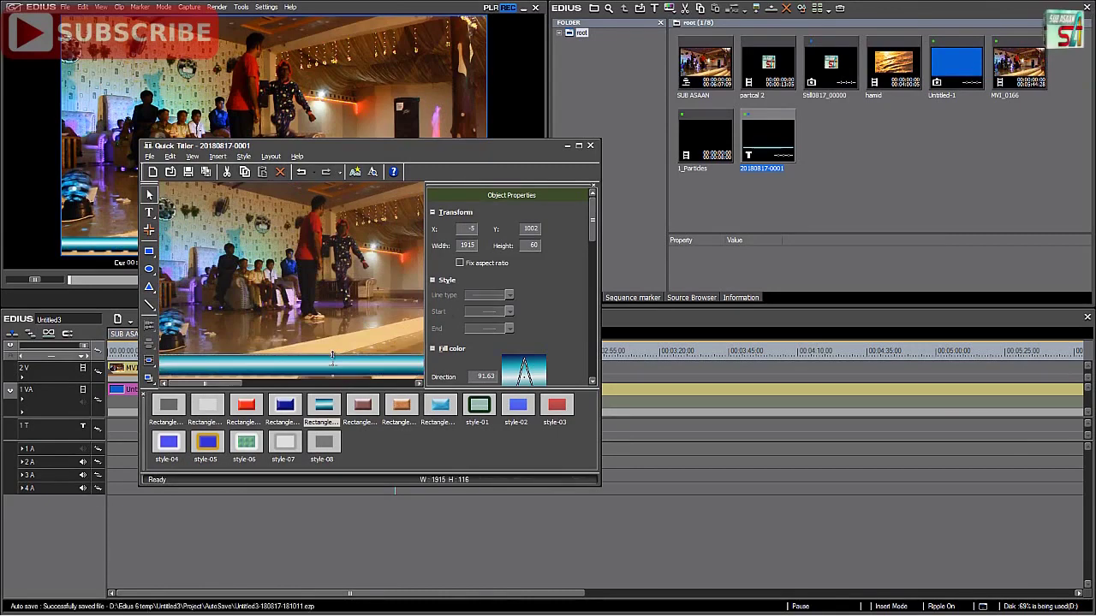
Save the title with its full-width bar and preview the crawl from the start of the title clip.
click(590, 147)
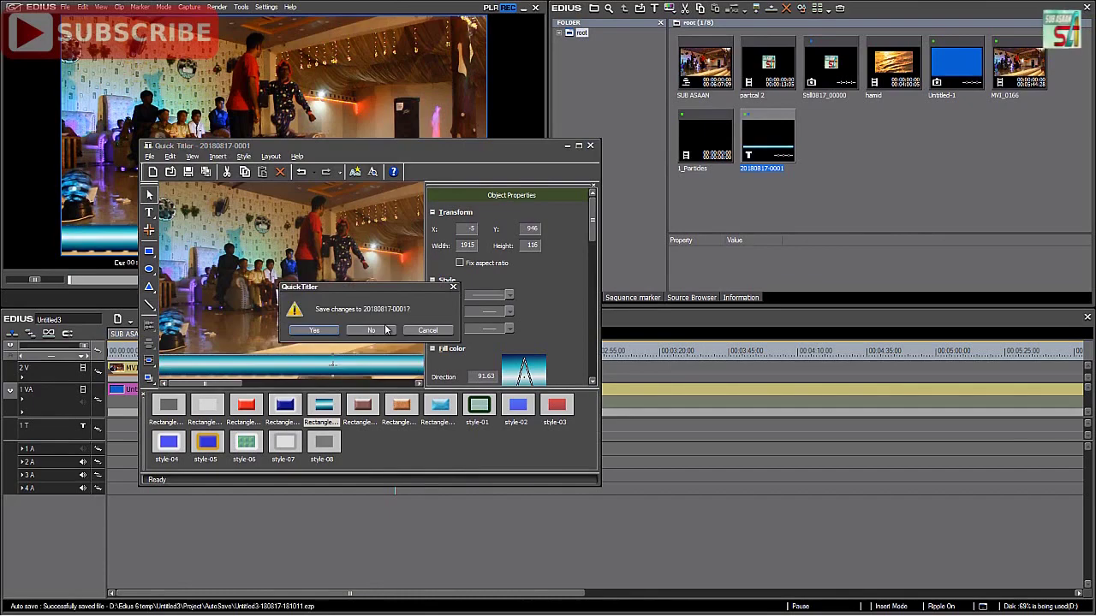
click(313, 330)
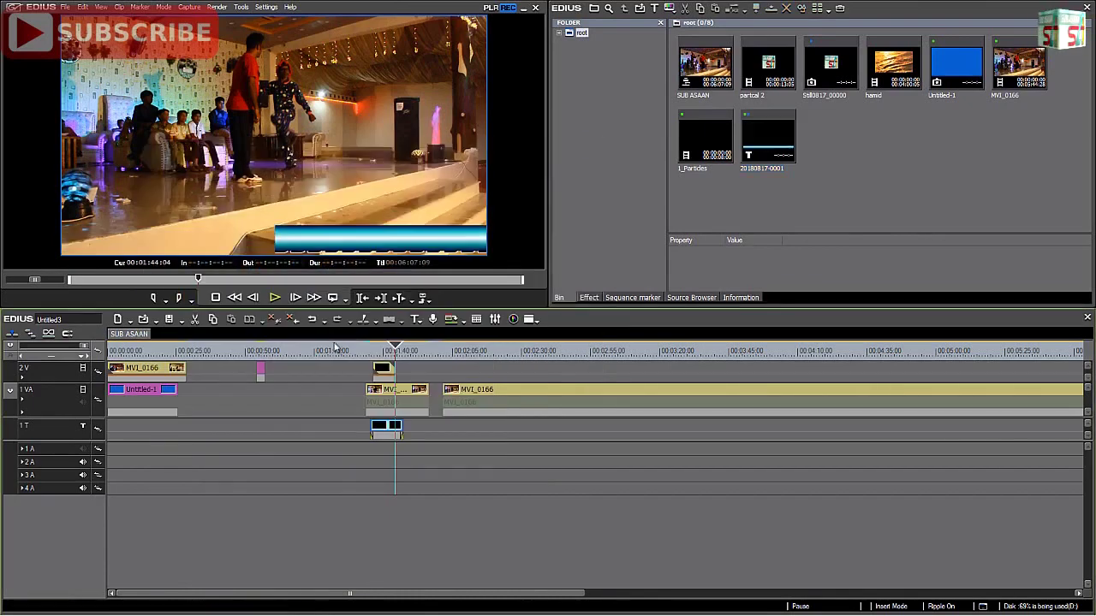
key(o)
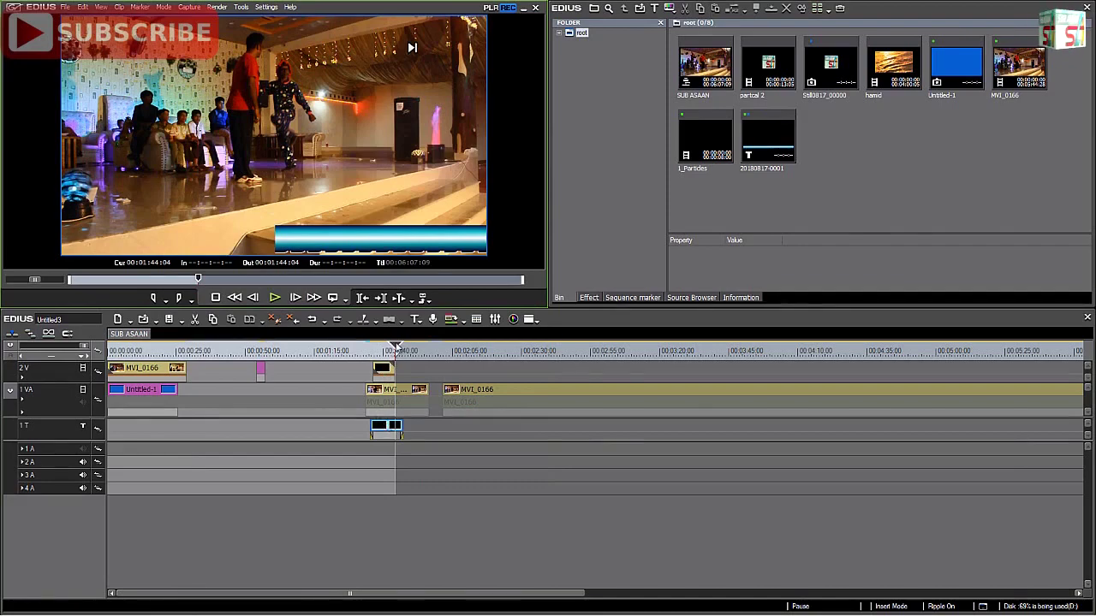
drag(395, 349, 370, 350)
click(274, 298)
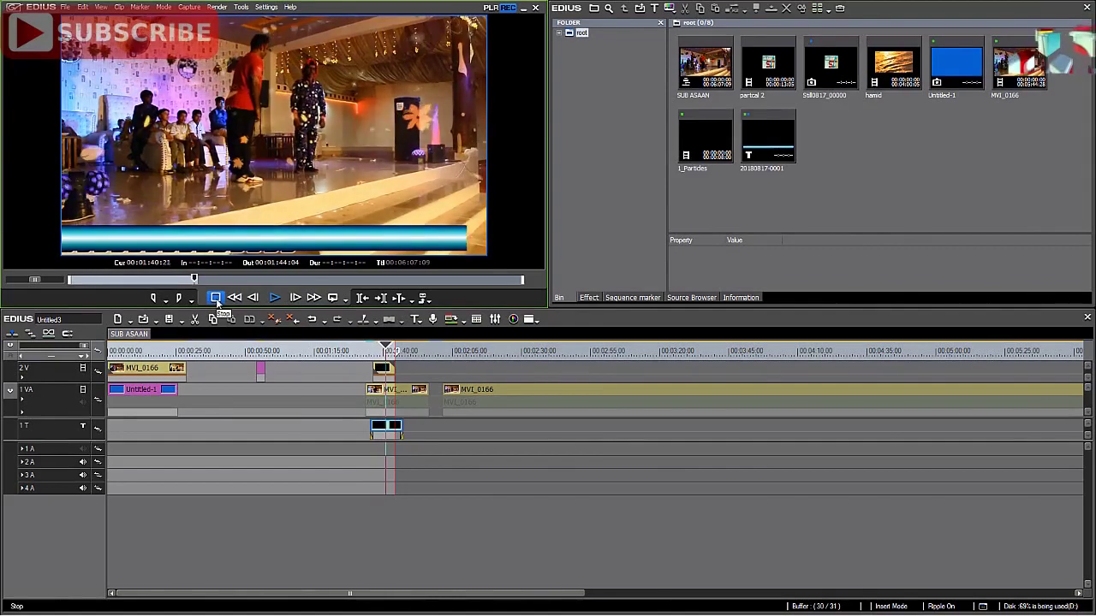
click(215, 298)
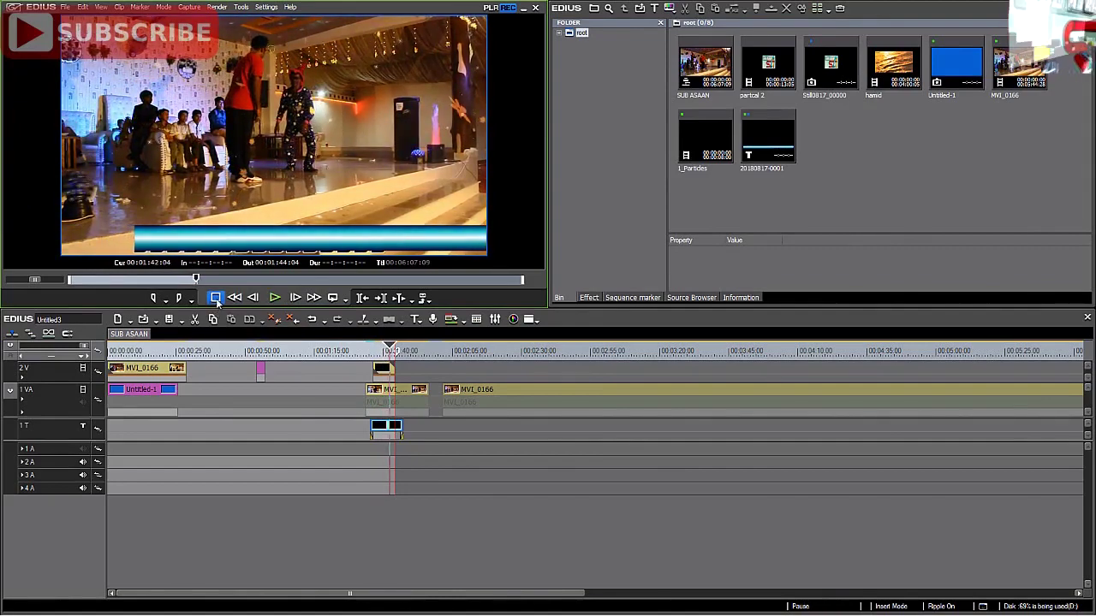
Reopen the title, close it without saving changes, and delete the title clip from track 1 T.
click(590, 146)
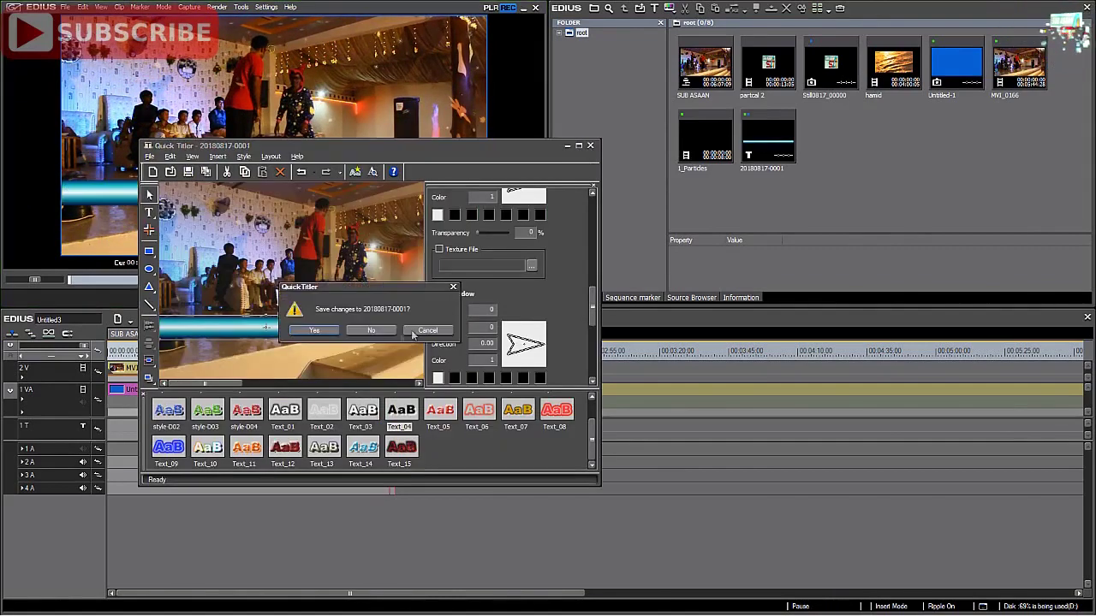
click(371, 331)
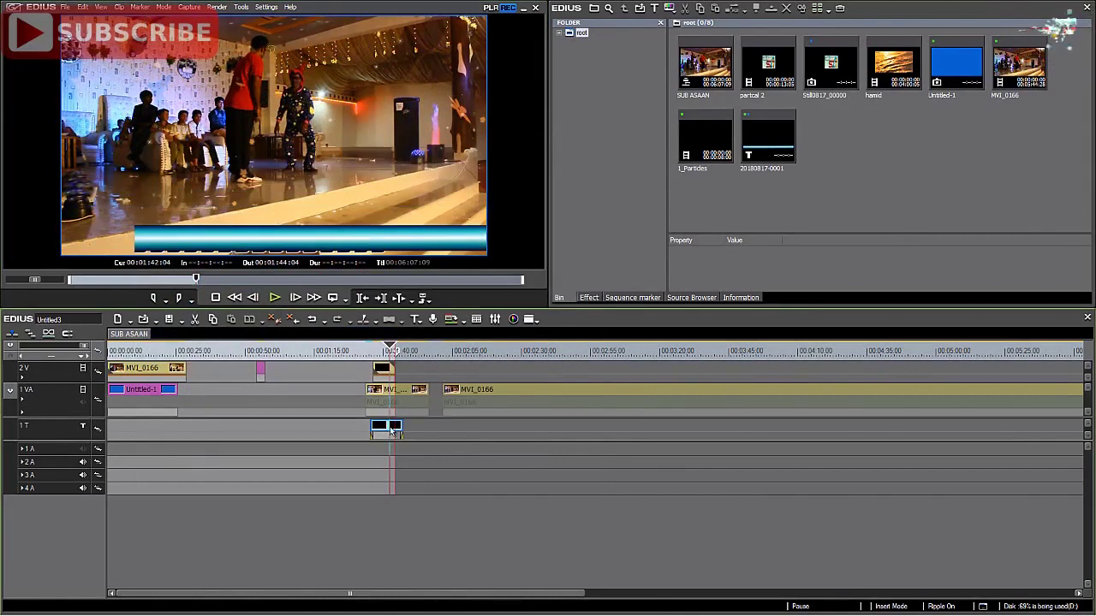
key(Delete)
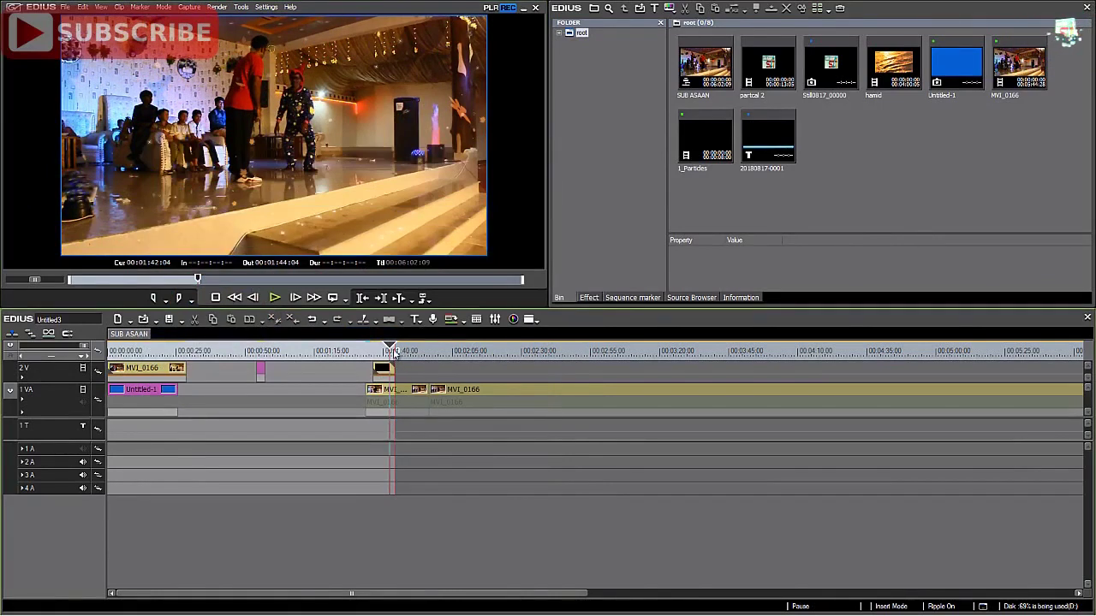
Open the Voice Over recording window to look at its settings and close it.
click(433, 319)
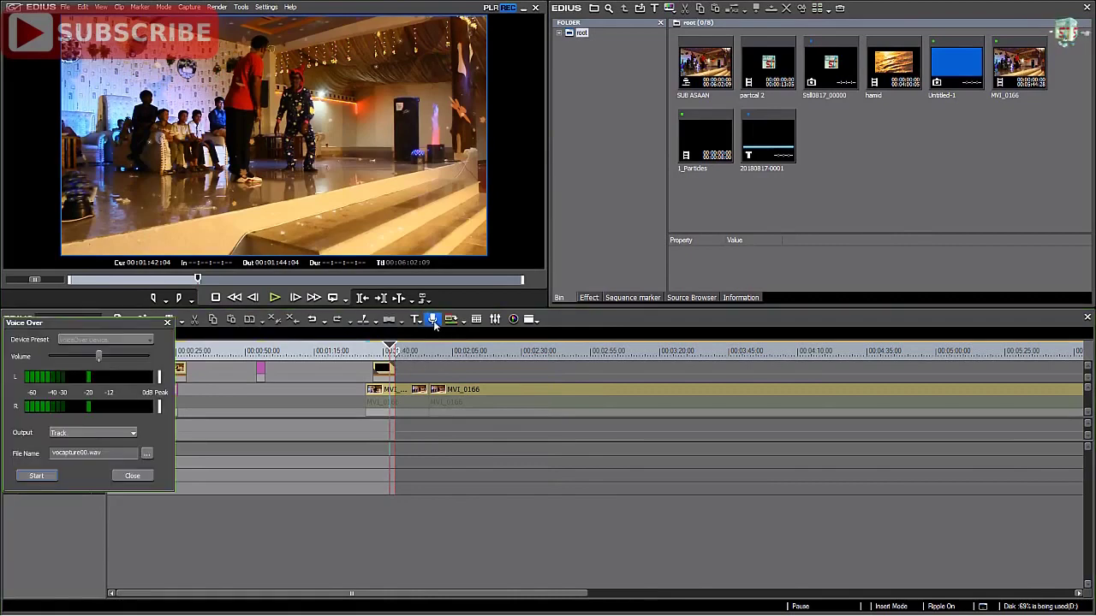
click(452, 322)
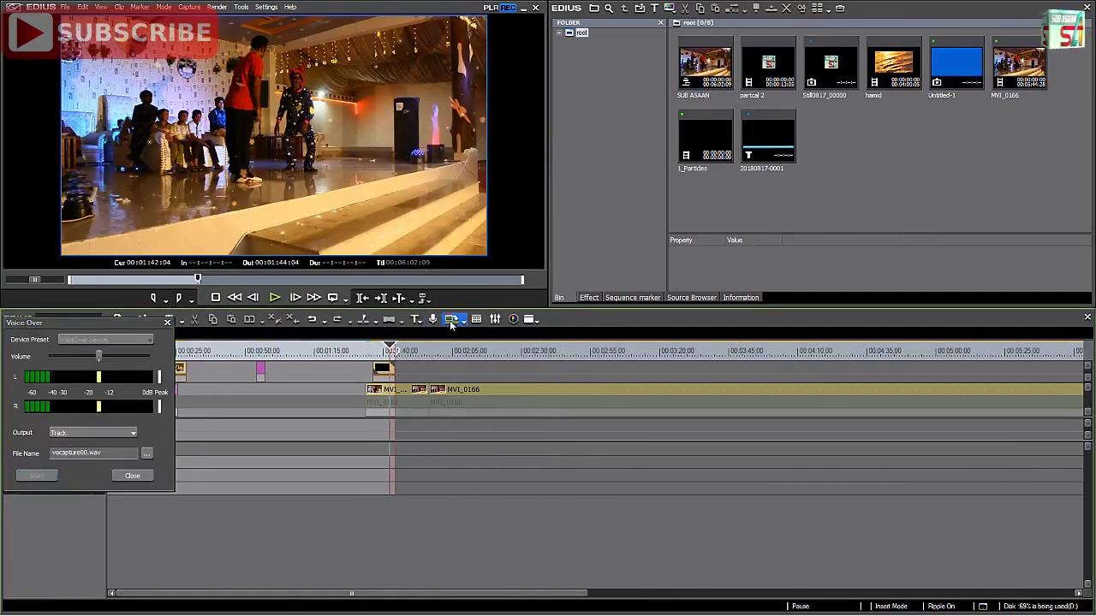
click(167, 323)
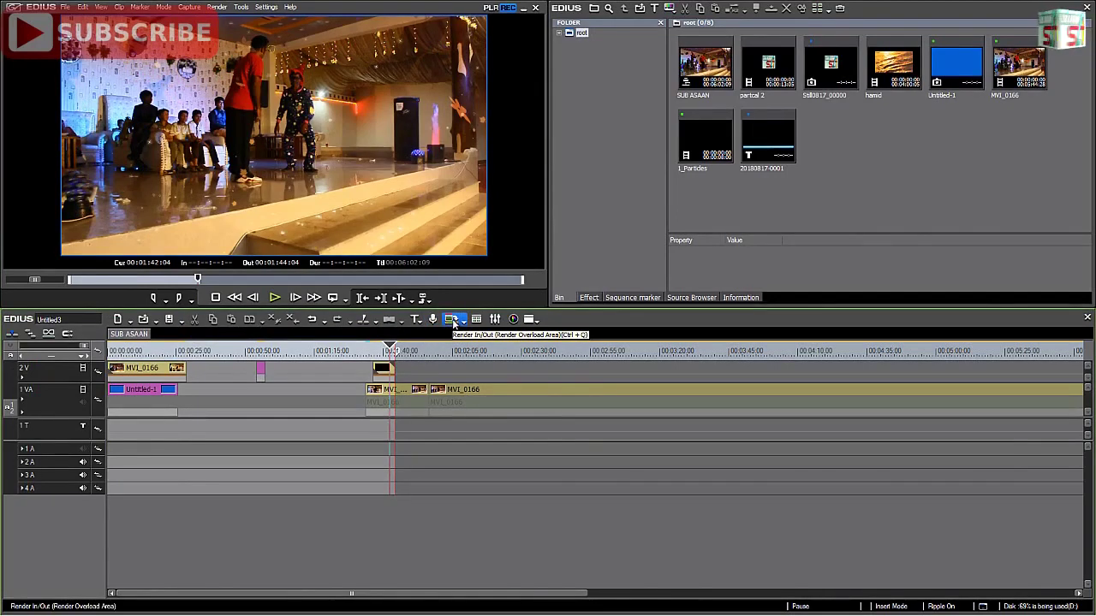
Extend the sequence's Out point to the end of the last MVI_0166 clip and look at the Render All options.
click(452, 320)
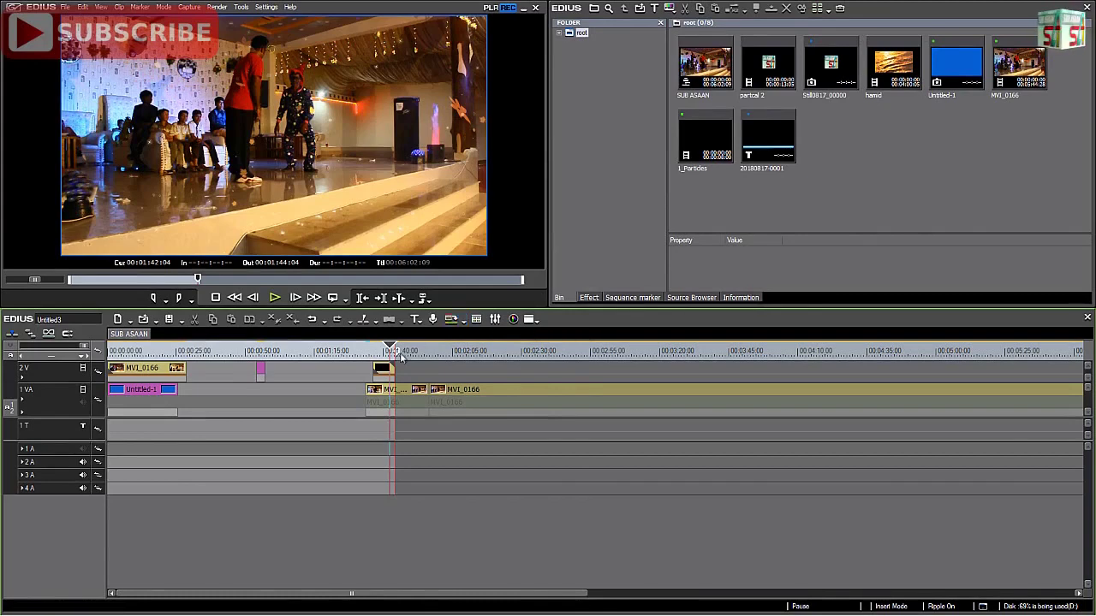
drag(398, 356, 1032, 431)
drag(84, 347, 637, 352)
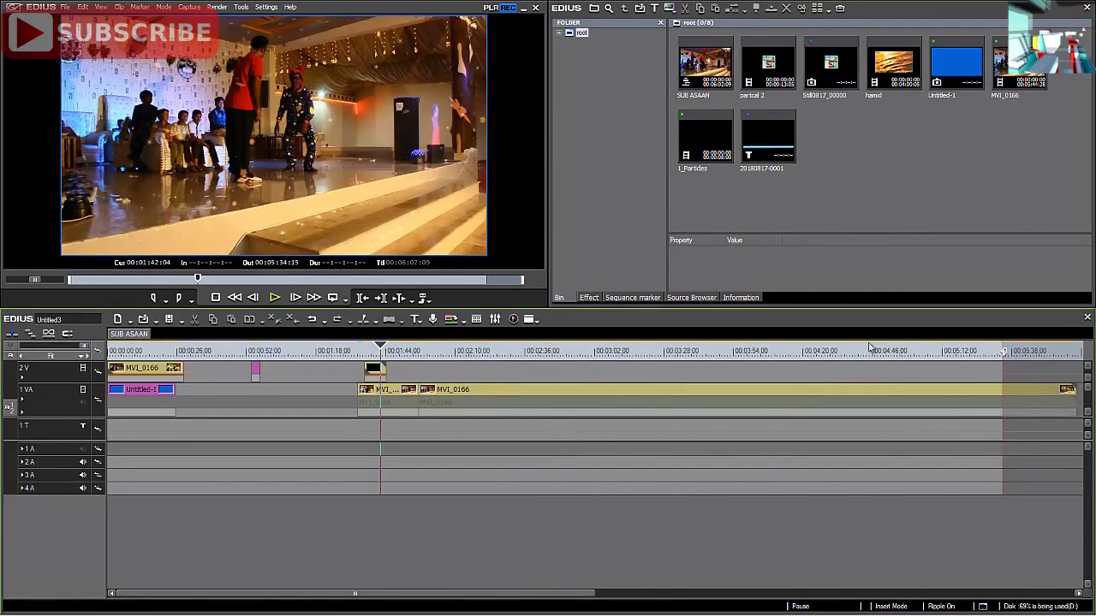
drag(1005, 351, 1079, 377)
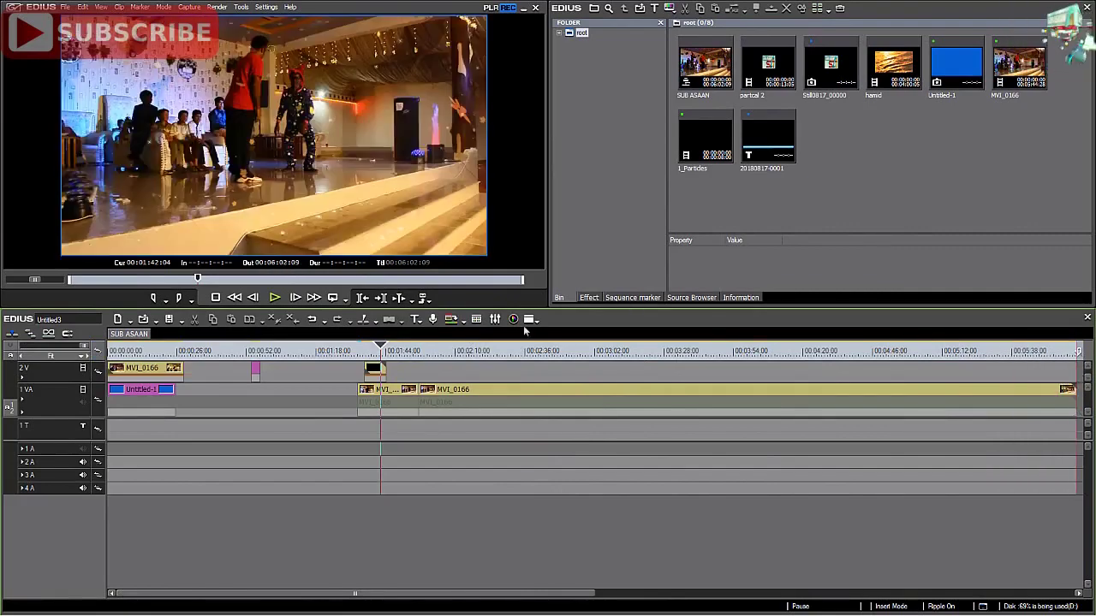
click(456, 322)
mouse_move(469, 337)
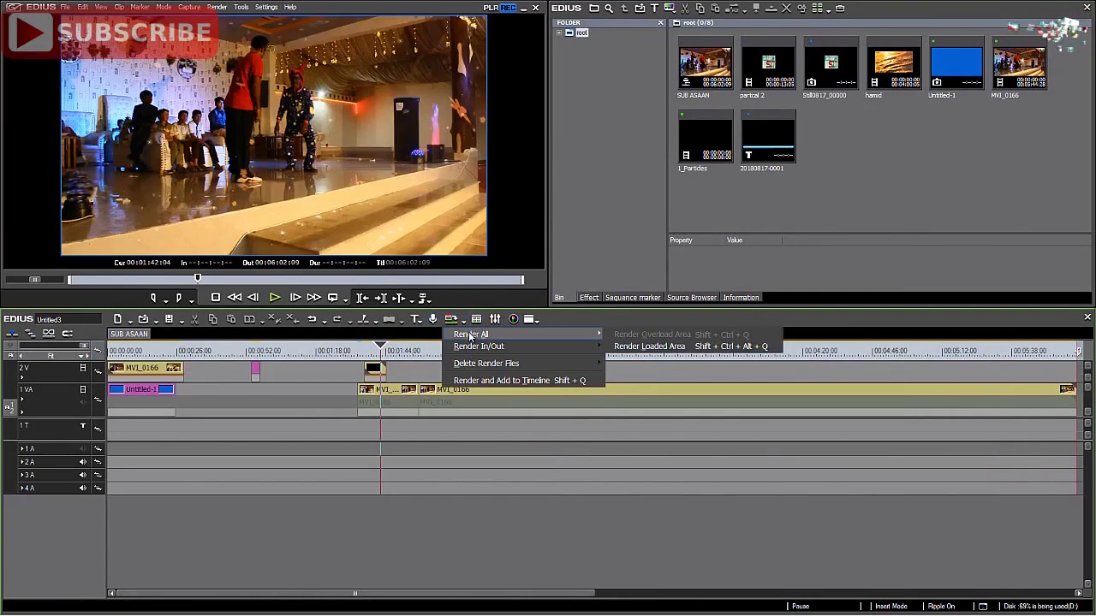
click(648, 373)
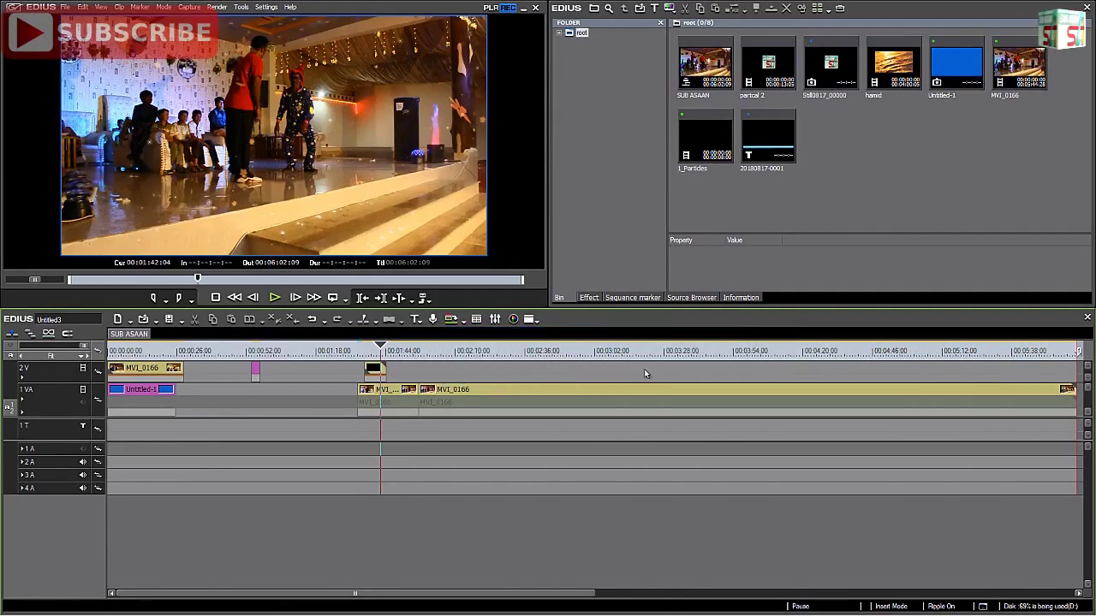
Enable the Master setting for the Audio Mixer's master channel, raise its fader to +9.0, and close the mixer.
click(495, 319)
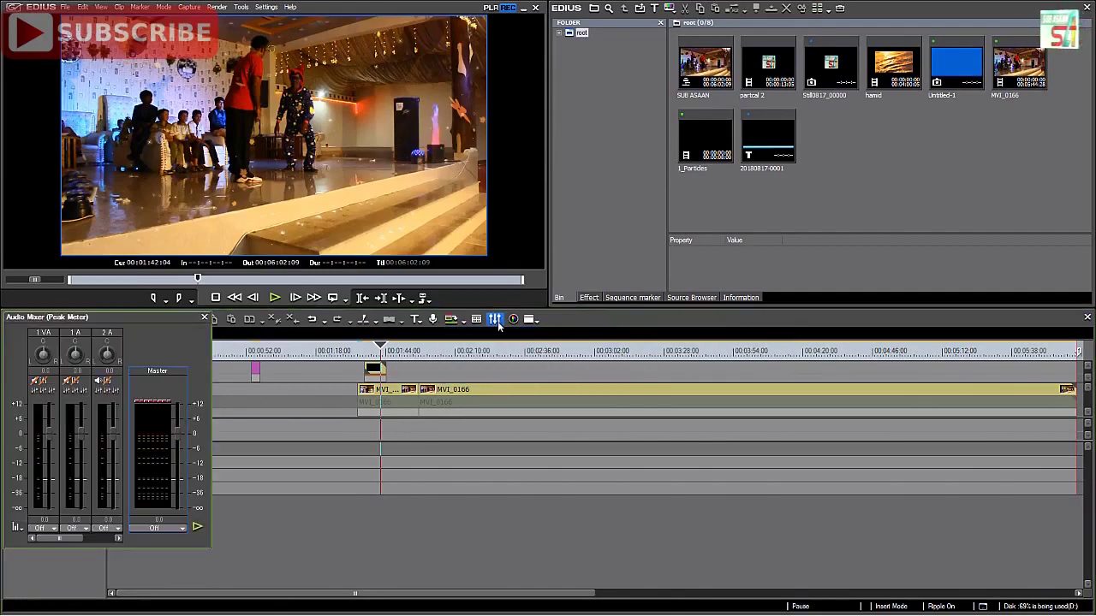
click(155, 528)
click(151, 542)
drag(177, 447, 179, 415)
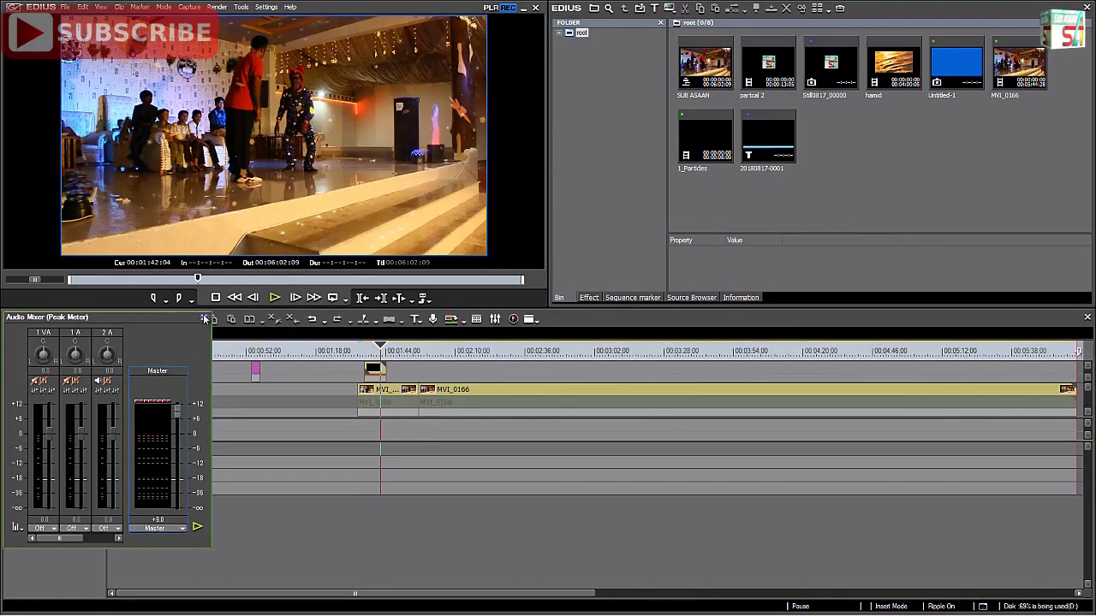
click(205, 318)
View the Vector Scope/Waveform display, close it, and look at the palette show and hide options.
click(513, 318)
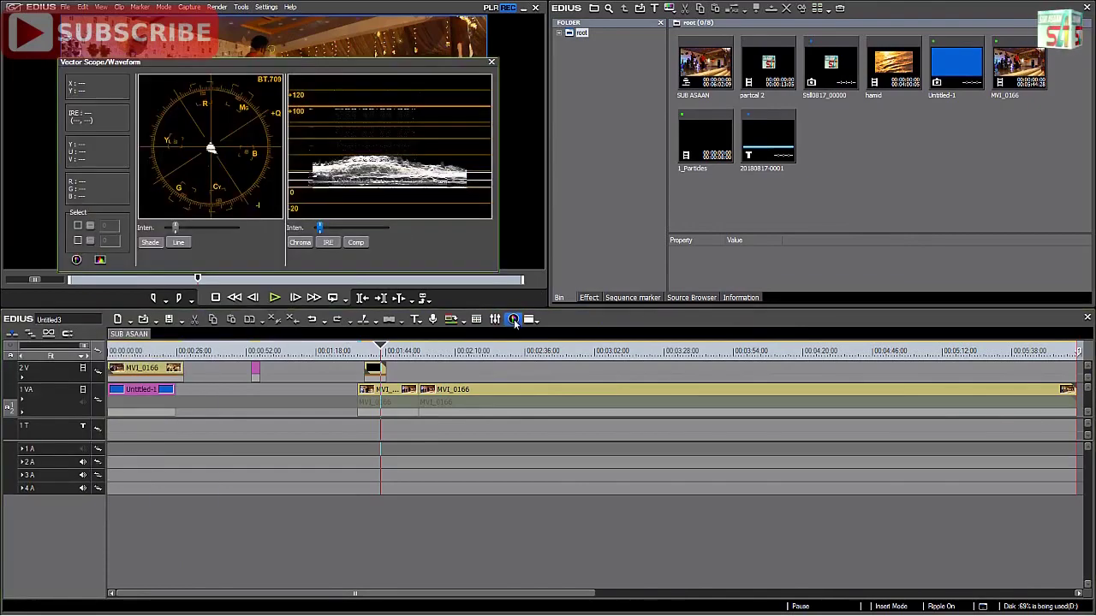
click(492, 62)
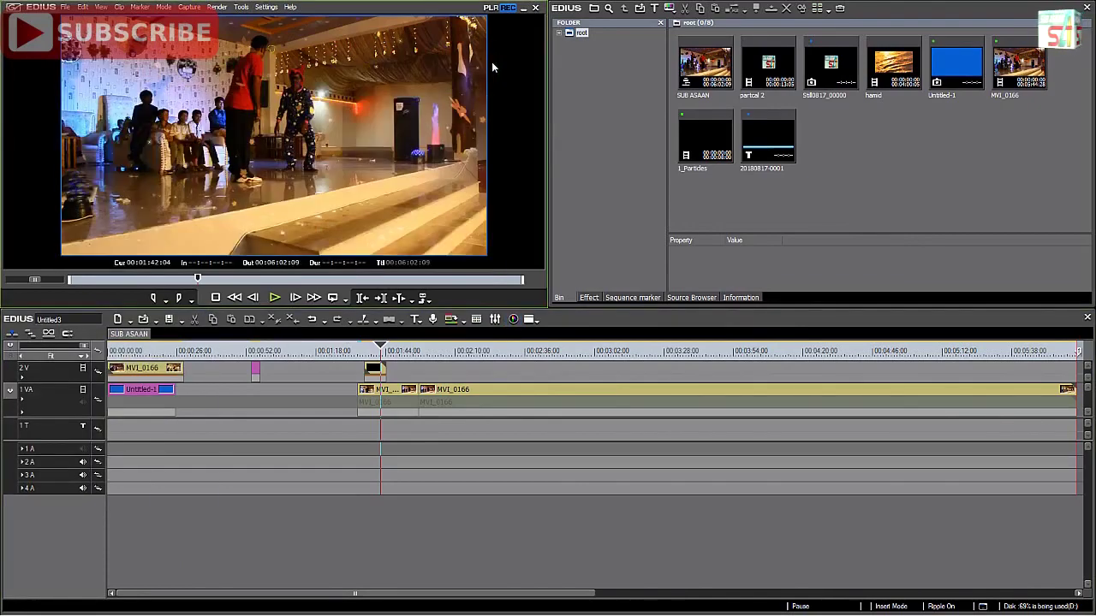
click(536, 320)
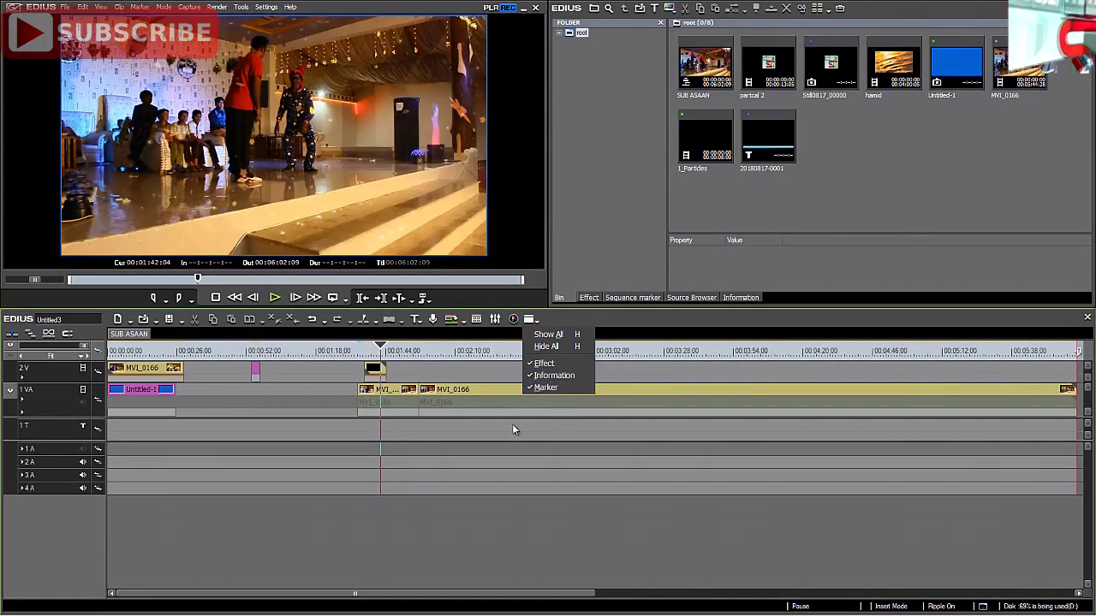
Delete all clips after the opening MVI_0166 and Untitled-1 pair and place the playhead at 00:00:13:22.
drag(382, 349, 309, 351)
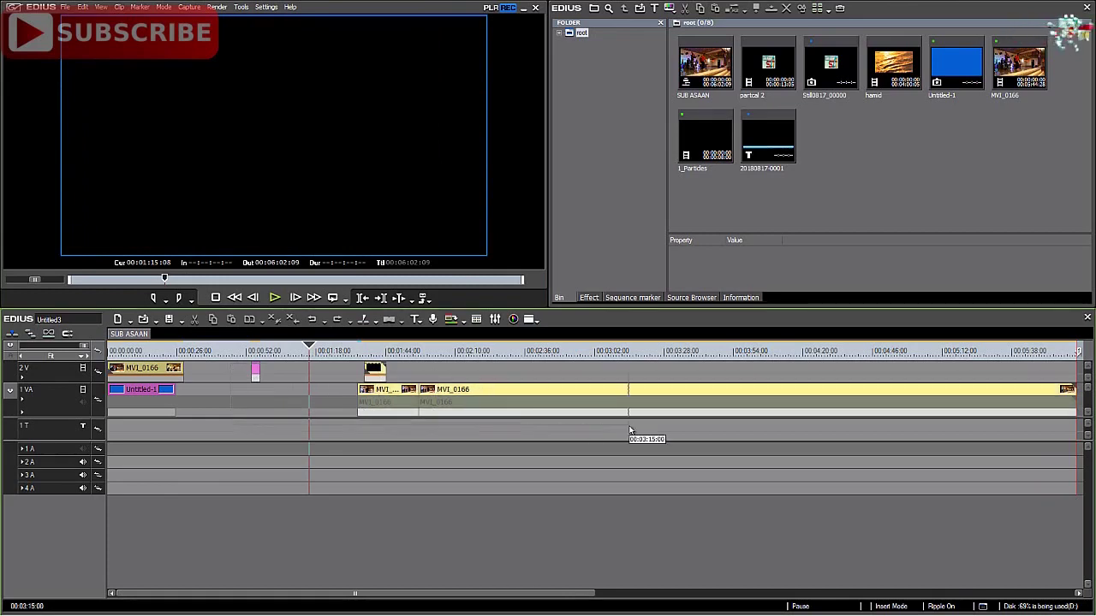
key(Delete)
drag(310, 349, 145, 349)
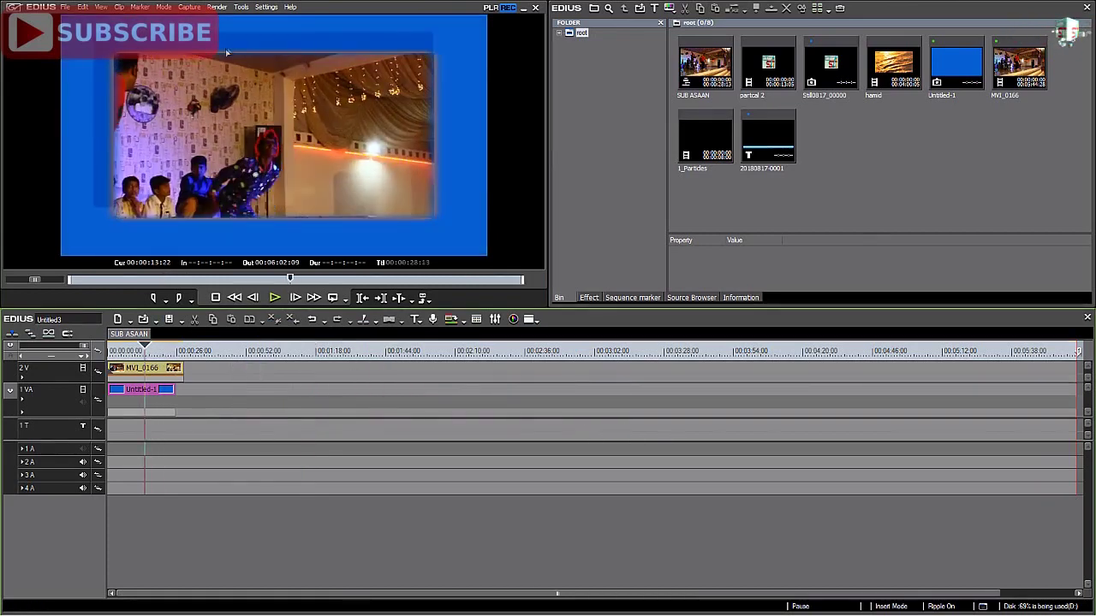
Render the orange area of the entire project.
click(219, 7)
mouse_move(256, 20)
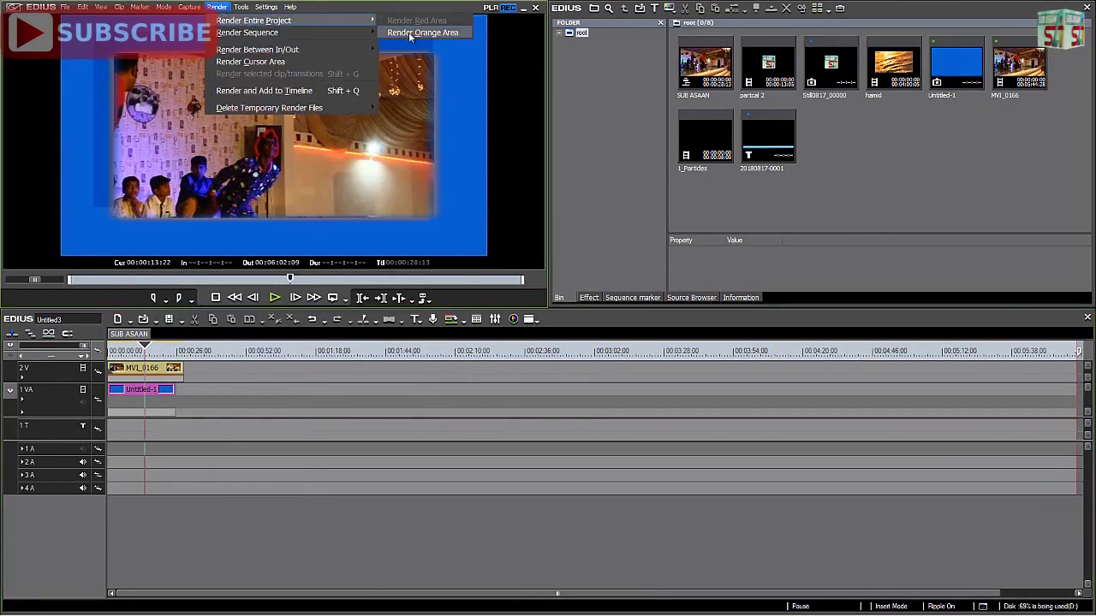
click(409, 34)
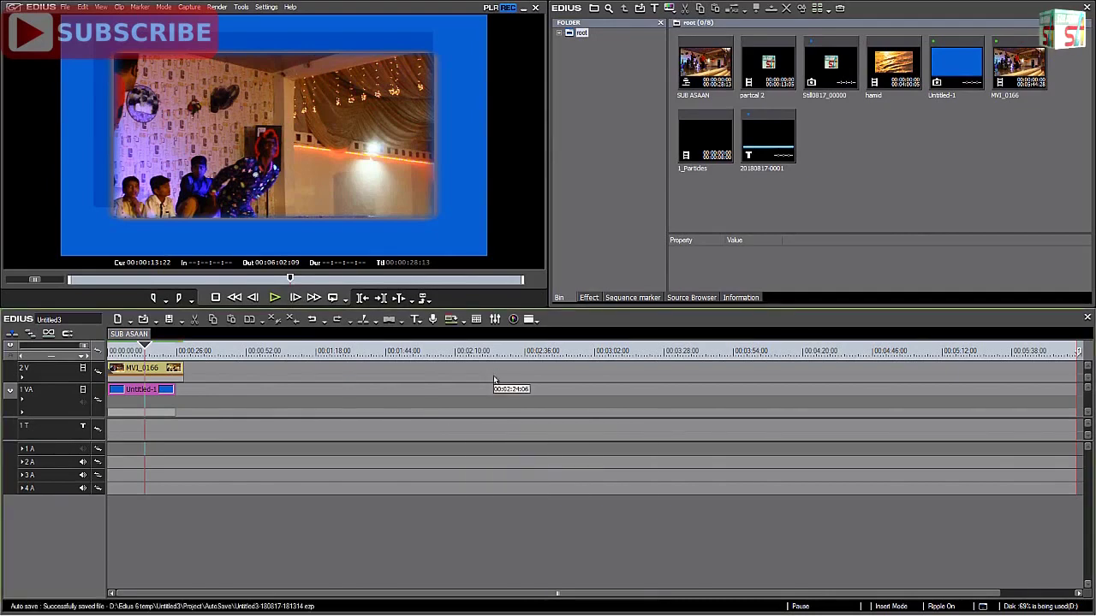
Return the playhead to the sequence start and set the Out point at the MVI_0166 clip's end, 00:00:28:13.
click(163, 352)
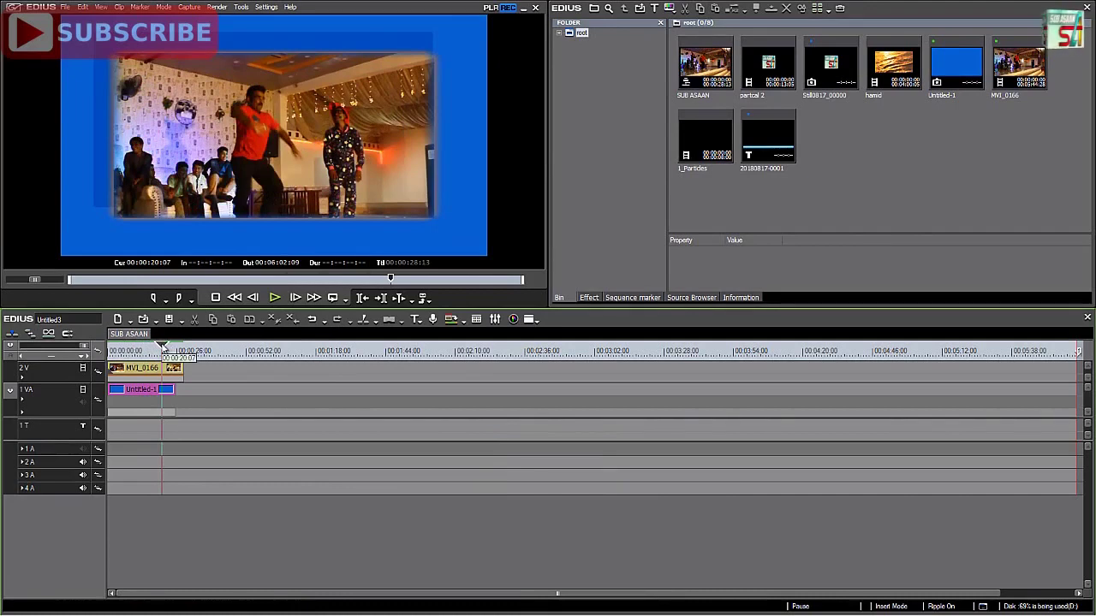
drag(162, 352, 112, 356)
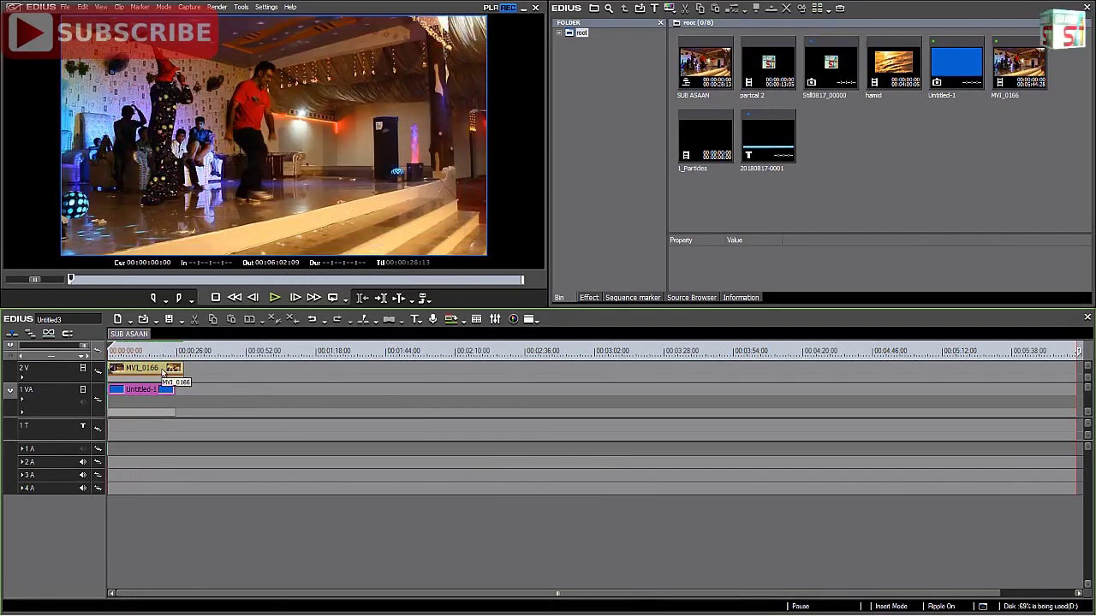
drag(1079, 355, 191, 341)
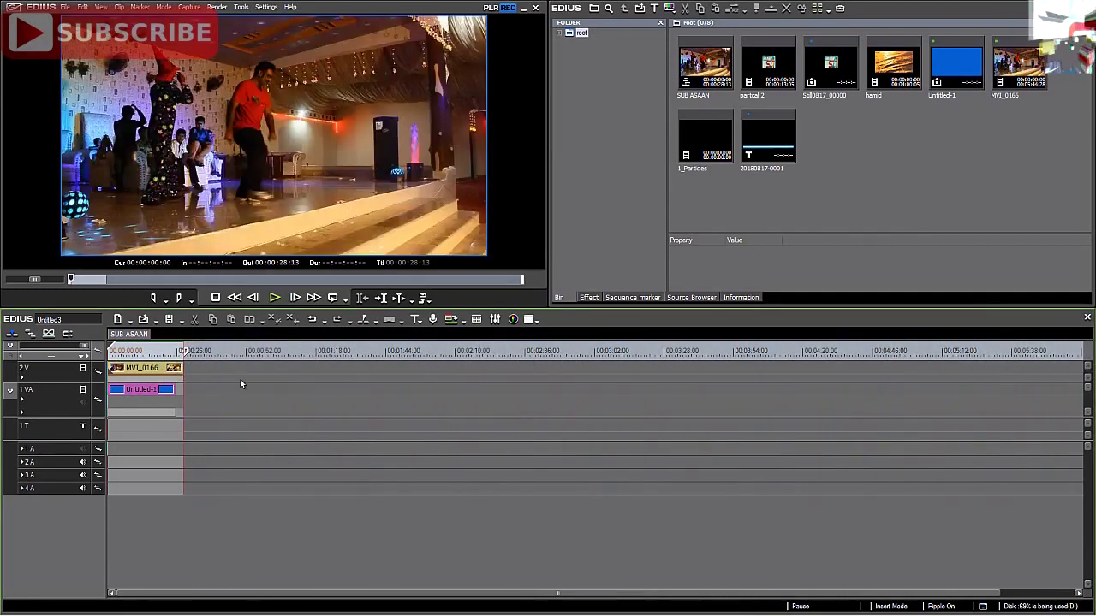
Start a Print to File export with the MPEG2 Program Stream exporter and open its save settings.
click(65, 7)
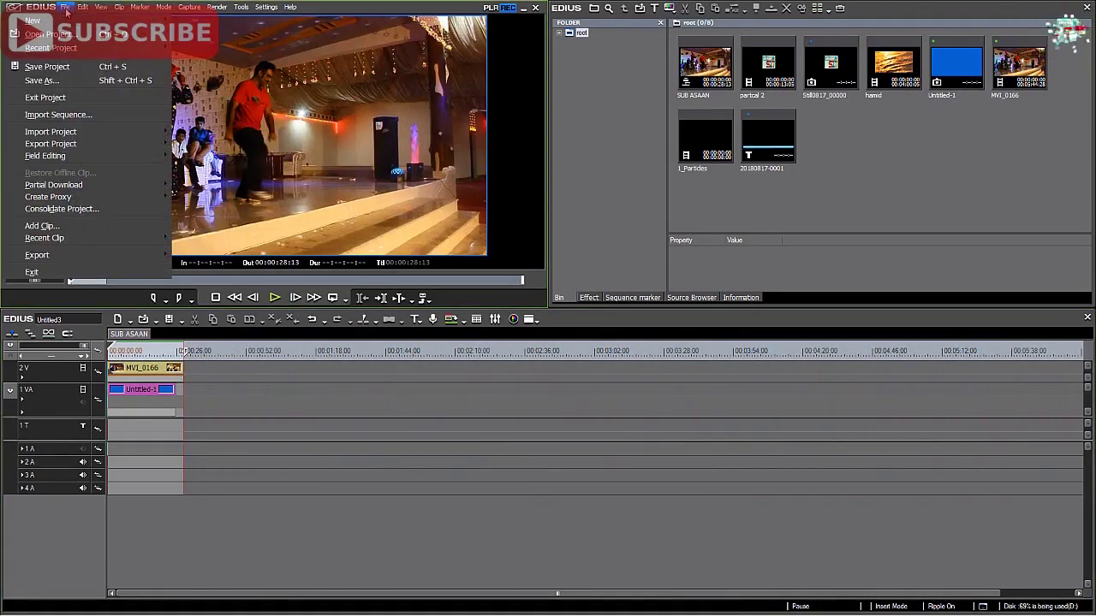
click(254, 390)
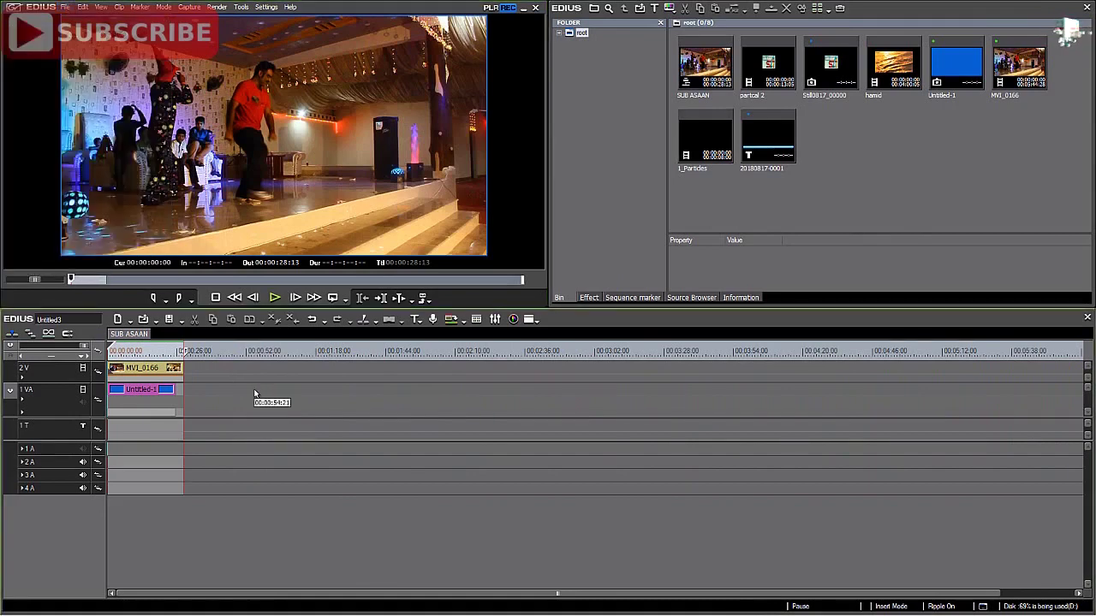
key(F11)
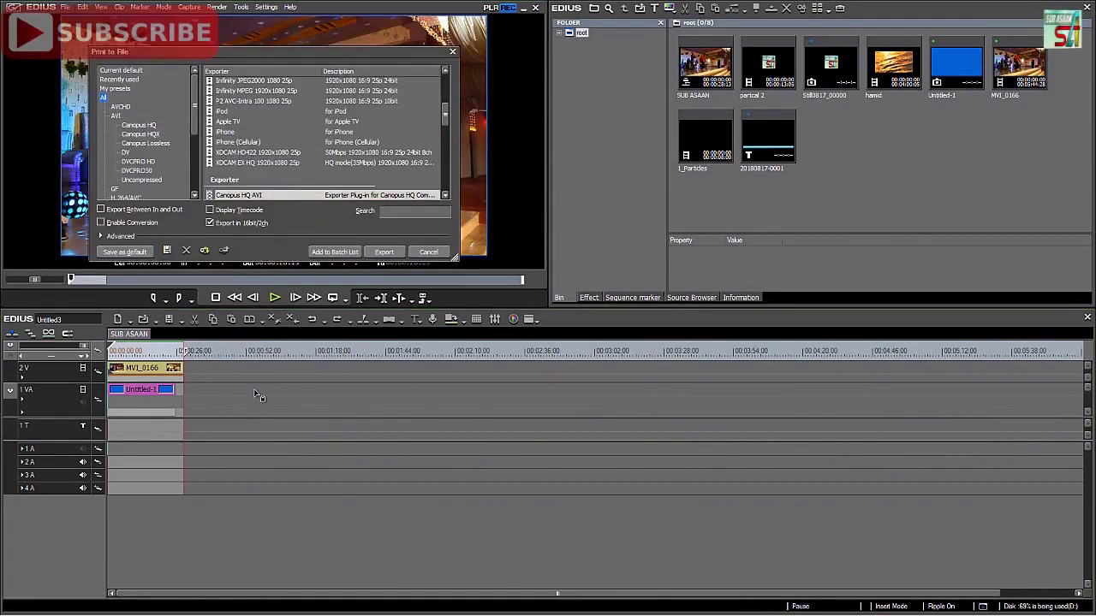
drag(195, 116, 193, 151)
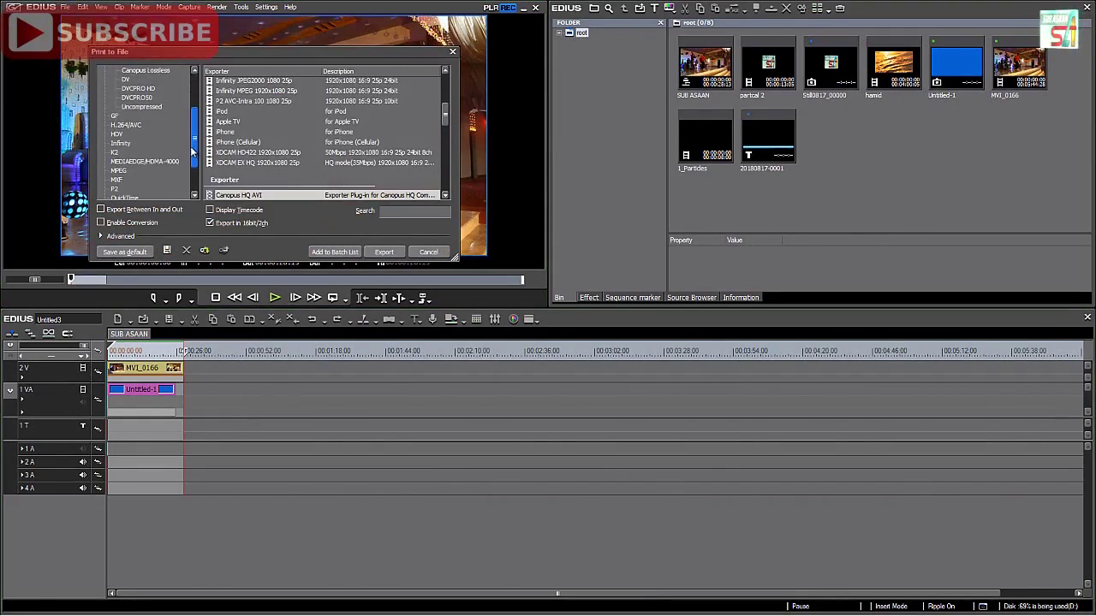
click(120, 171)
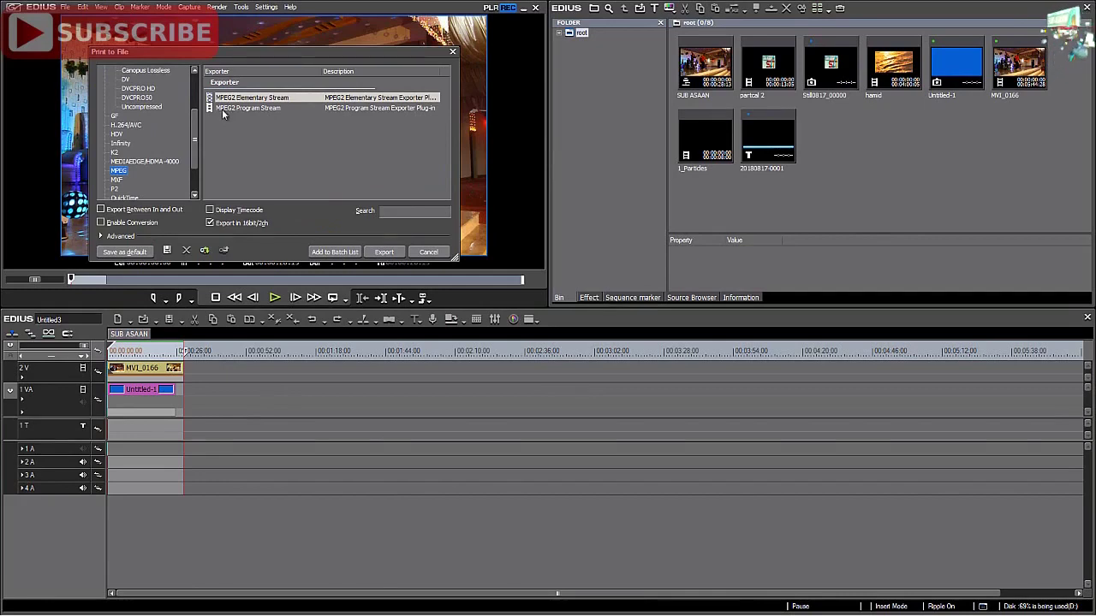
click(271, 109)
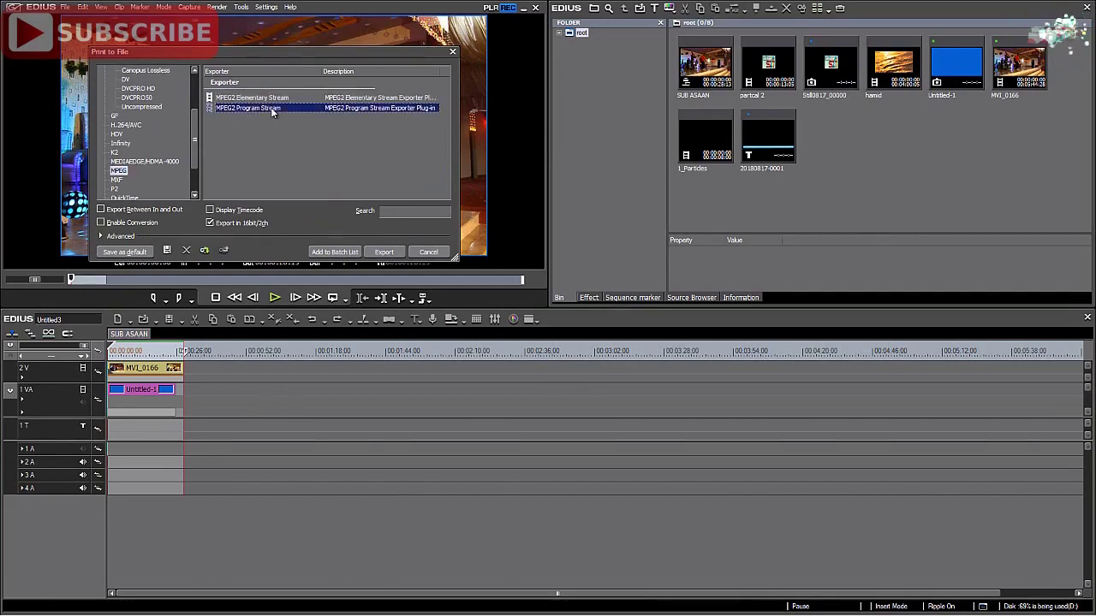
click(382, 252)
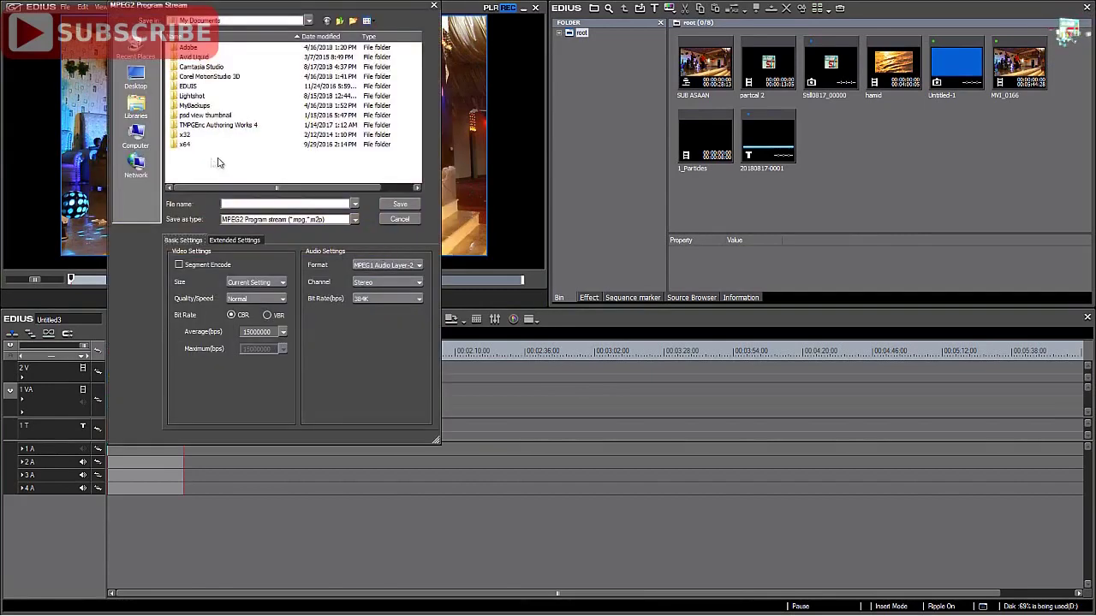
Export the sequence as an MPEG2 Program Stream file named GGGGGGG in the My Videos folder under HD on the Desktop.
click(142, 77)
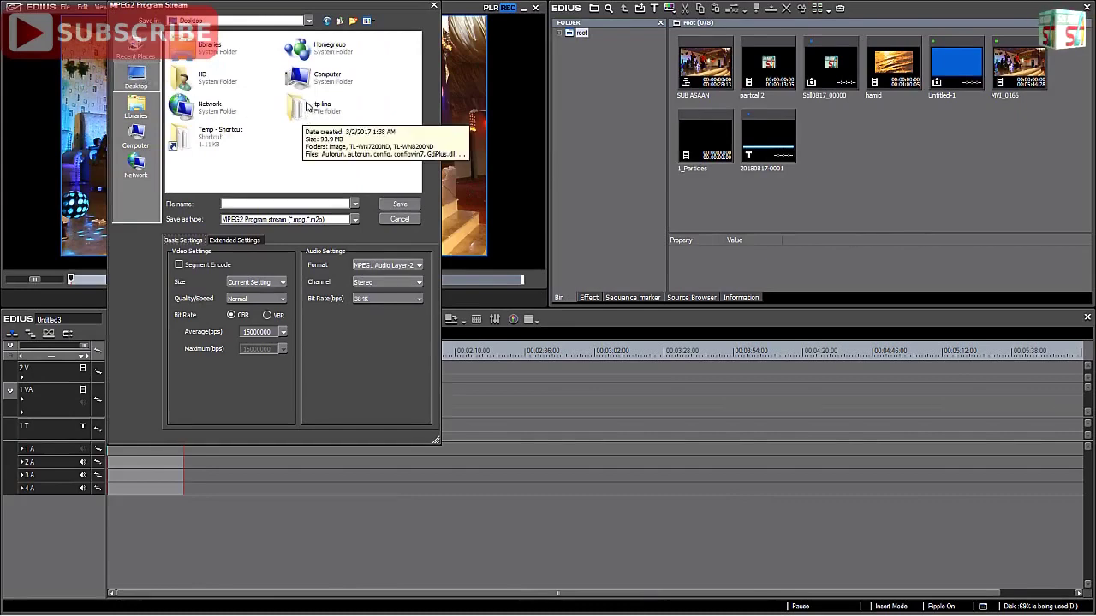
double_click(214, 89)
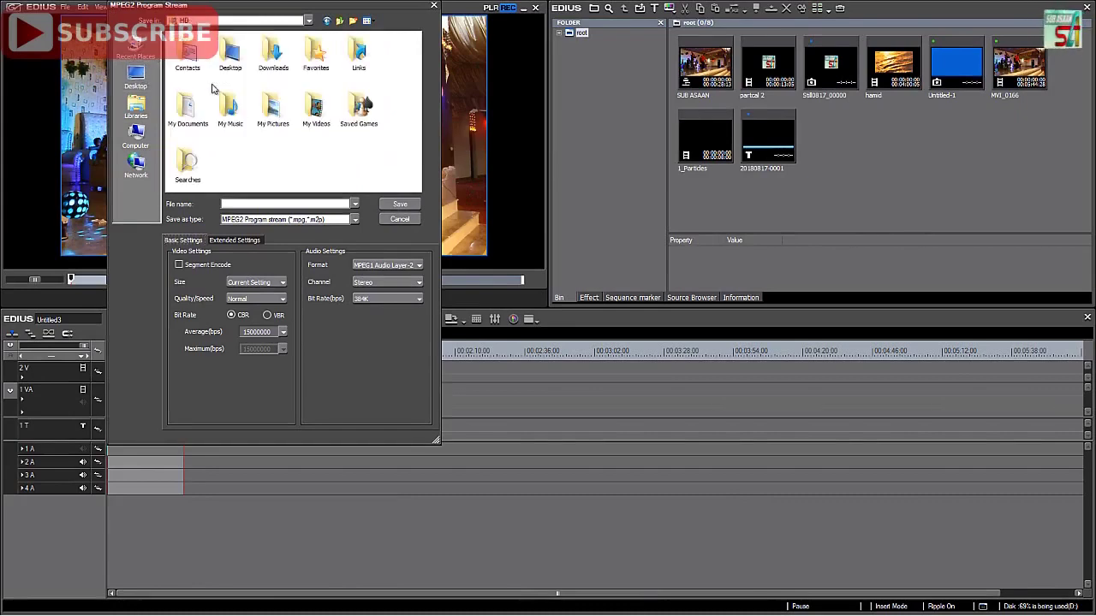
double_click(312, 122)
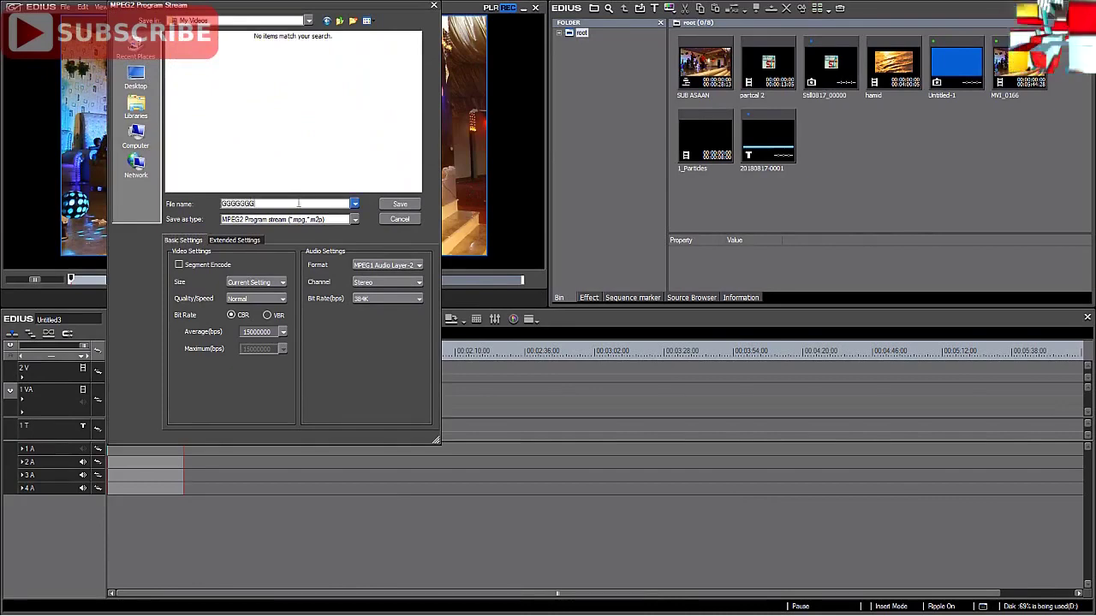
click(400, 206)
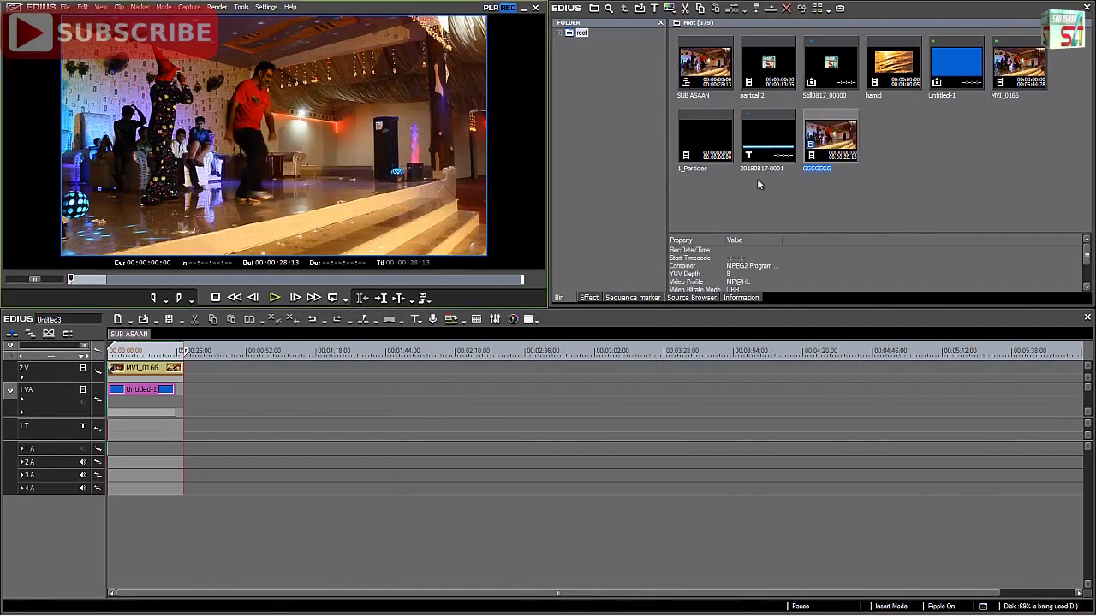
Switch to the Windows desktop, find the exported GGGGGGG file in HD's My Videos folder and play it in Windows Media Player.
click(524, 10)
double_click(19, 15)
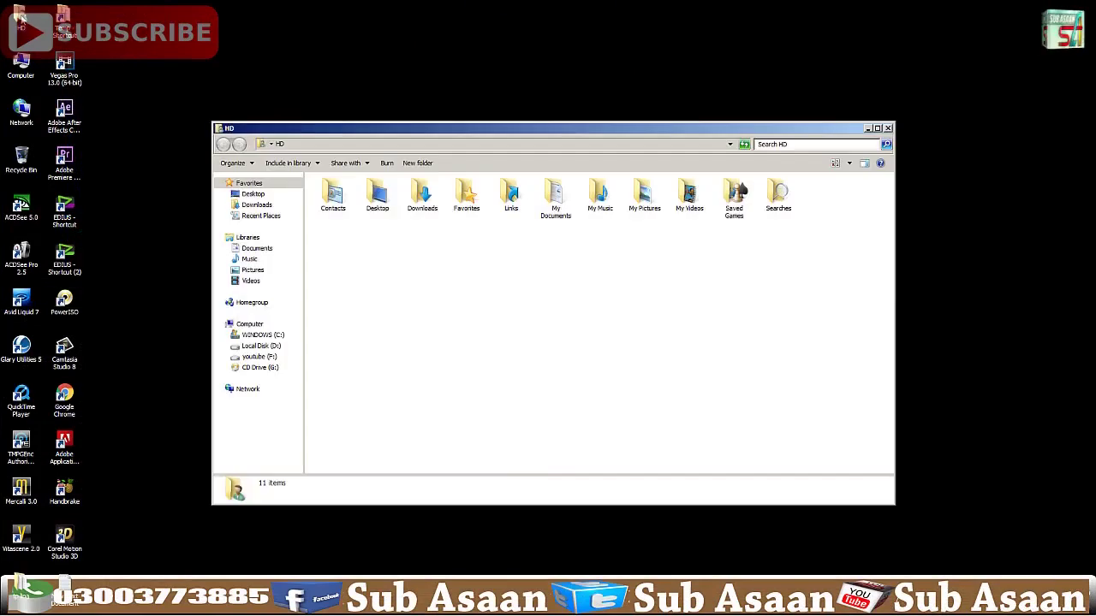
double_click(689, 196)
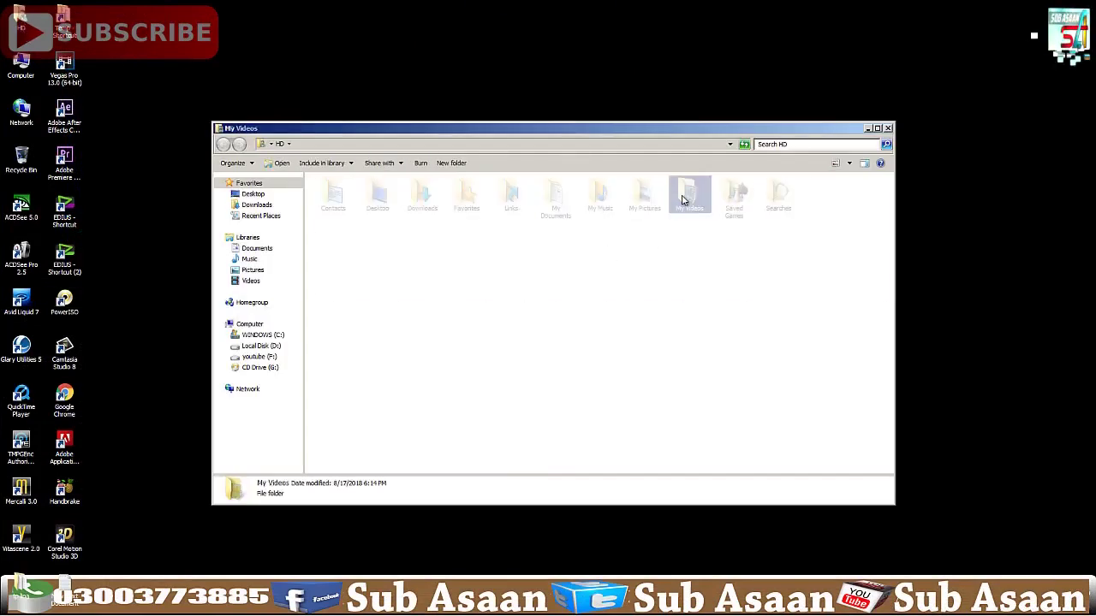
double_click(668, 219)
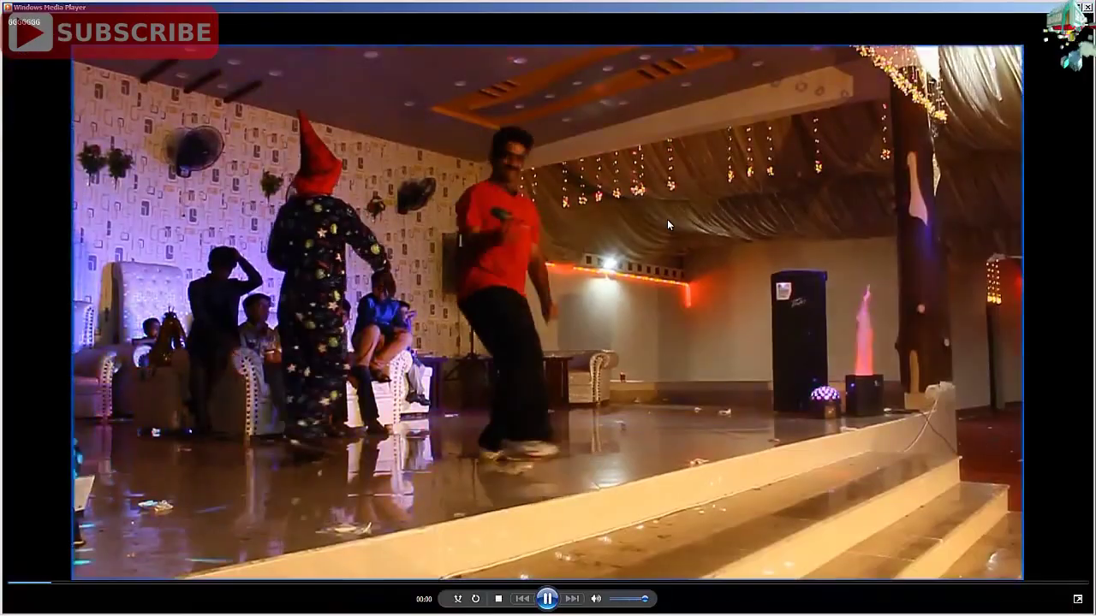